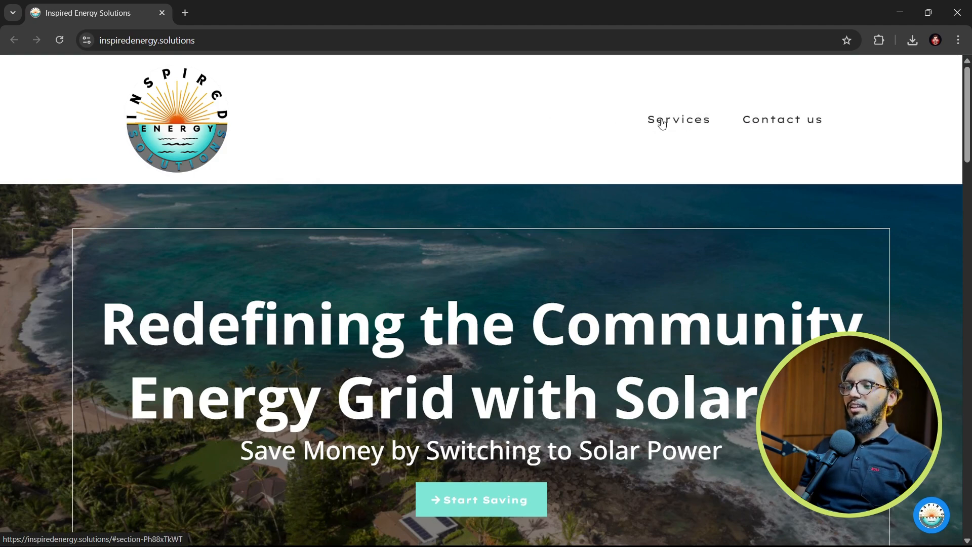
Examine the homepage hero section's headline, its subheading about switching to solar power, and the Start Saving call to action
scroll(658, 122, "down", 1)
left_click_drag(819, 324, 16, 221)
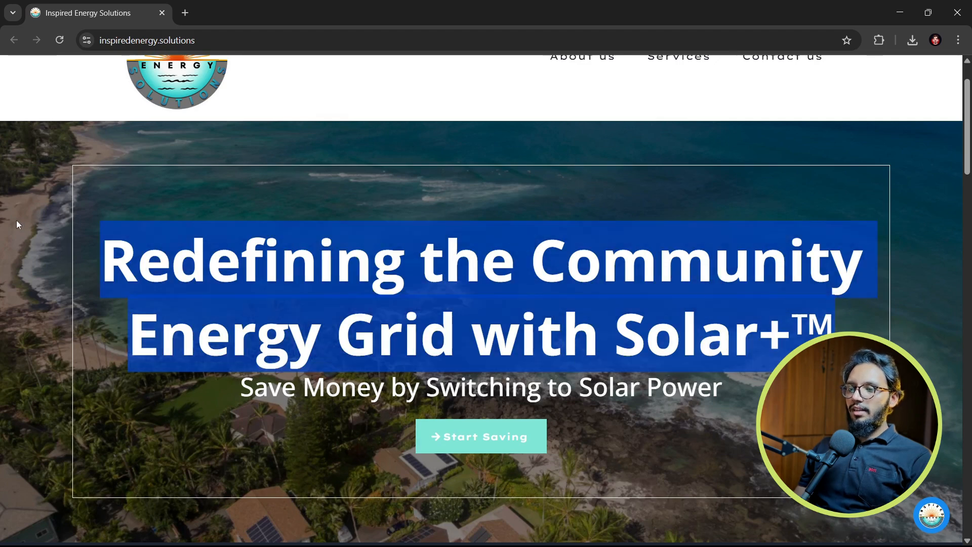
left_click(97, 248)
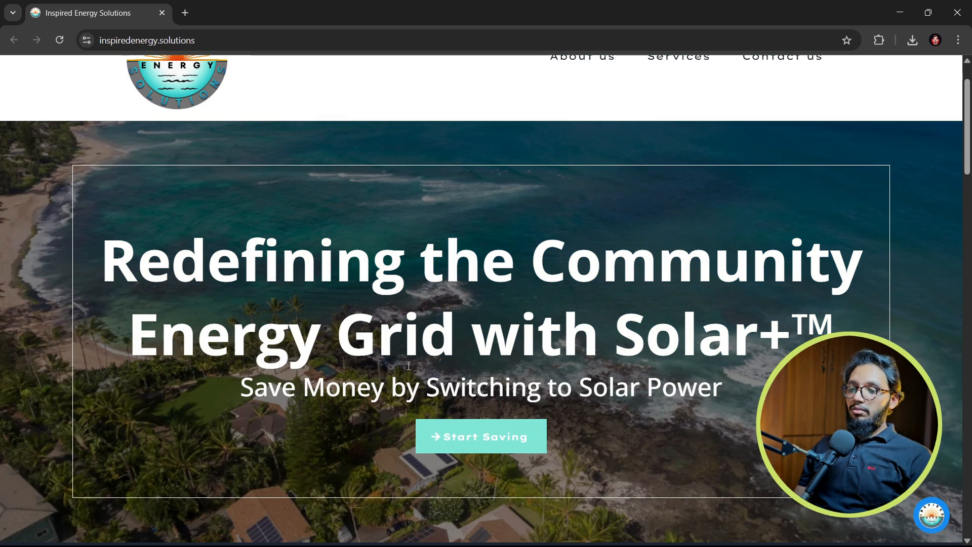
left_click_drag(242, 386, 326, 387)
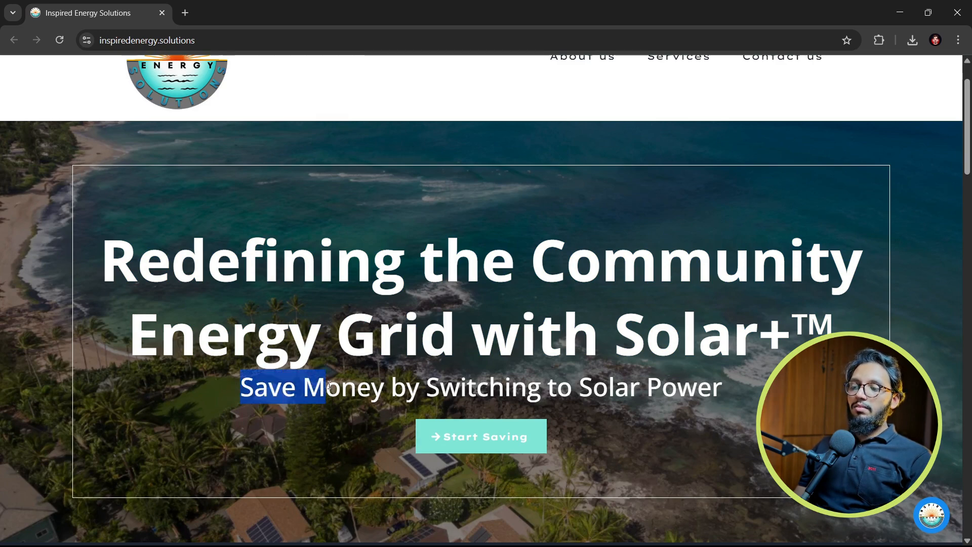
left_click(325, 388)
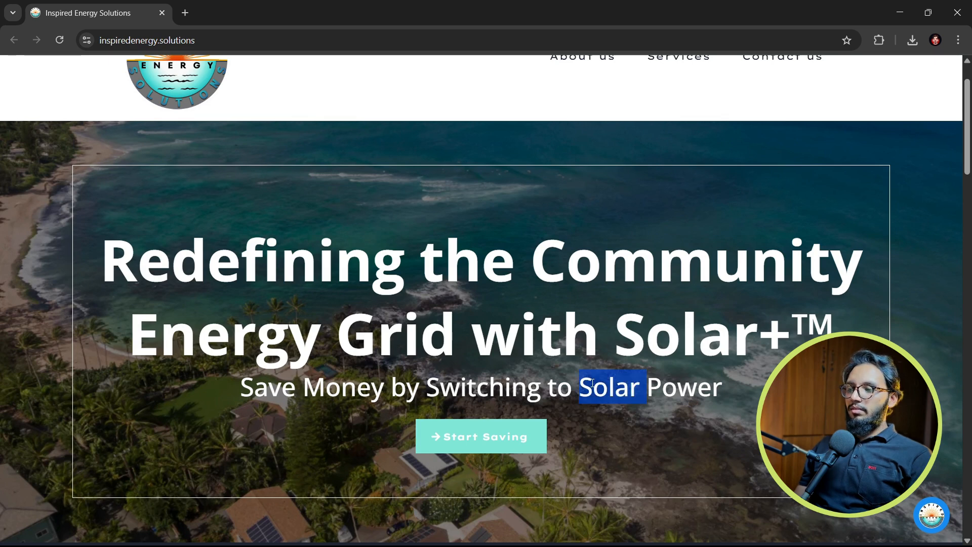
triple_click(592, 383)
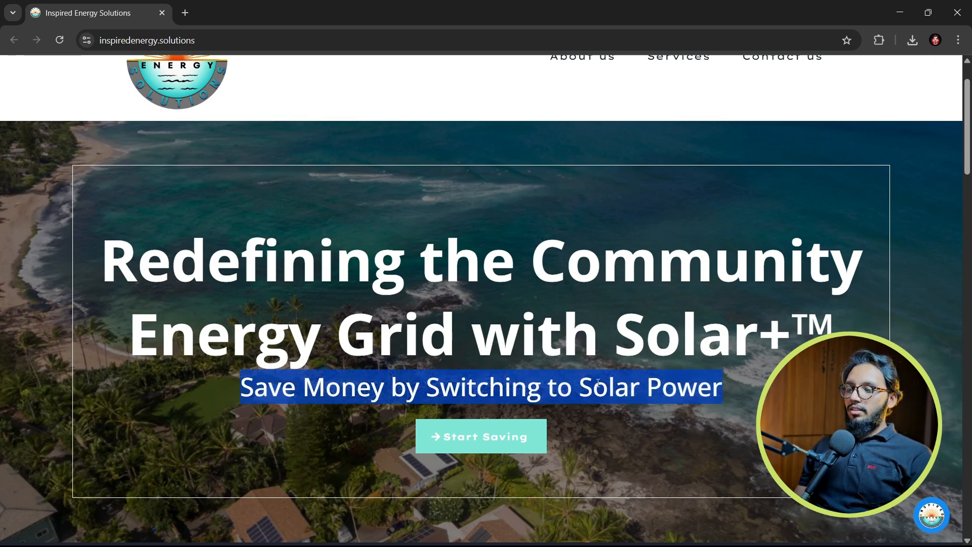
triple_click(587, 269)
left_click(496, 469)
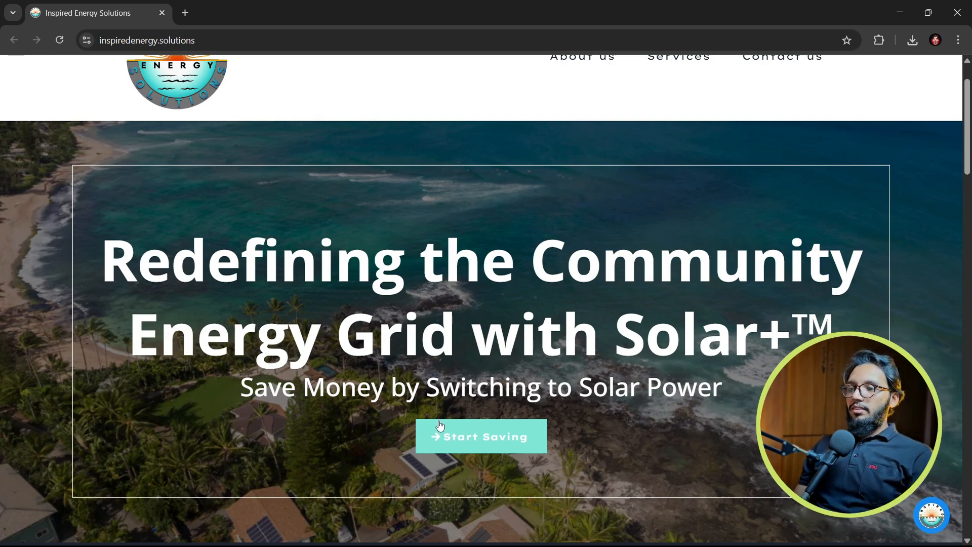
scroll(439, 425, "down", 1)
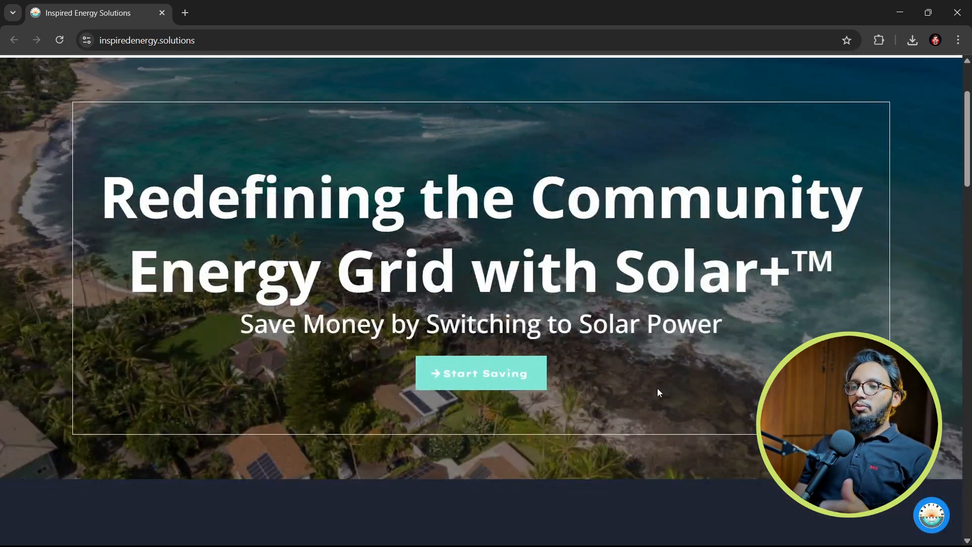
scroll(658, 388, "up", 2)
scroll(668, 380, "down", 1)
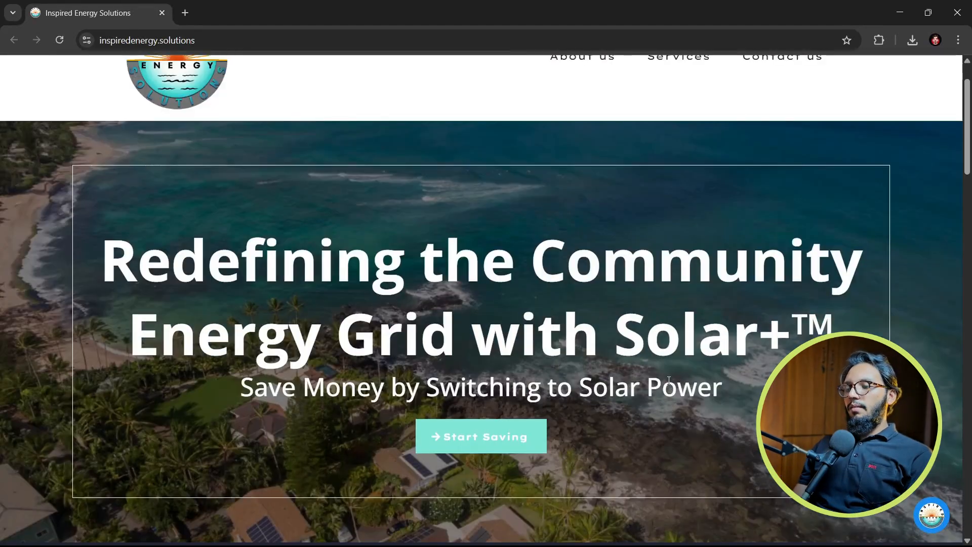
Examine the About Us section, including its heading and the length and layout of its three paragraphs
scroll(669, 380, "down", 6)
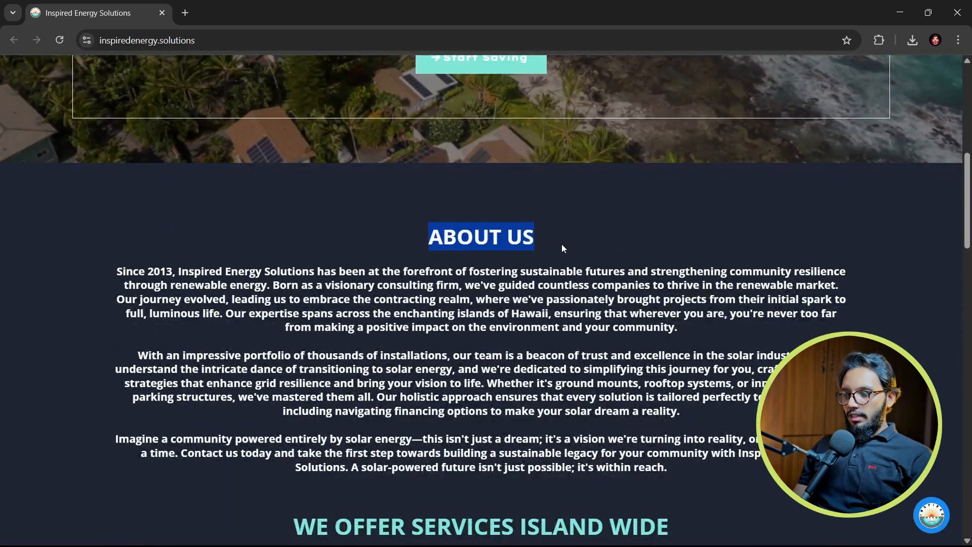
left_click_drag(121, 264, 668, 468)
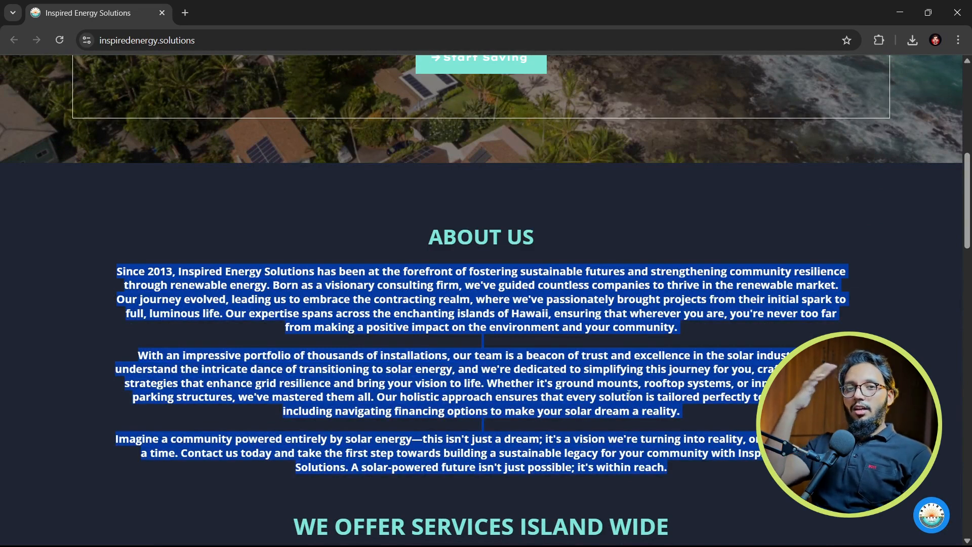
left_click(108, 277)
left_click_drag(107, 277, 706, 468)
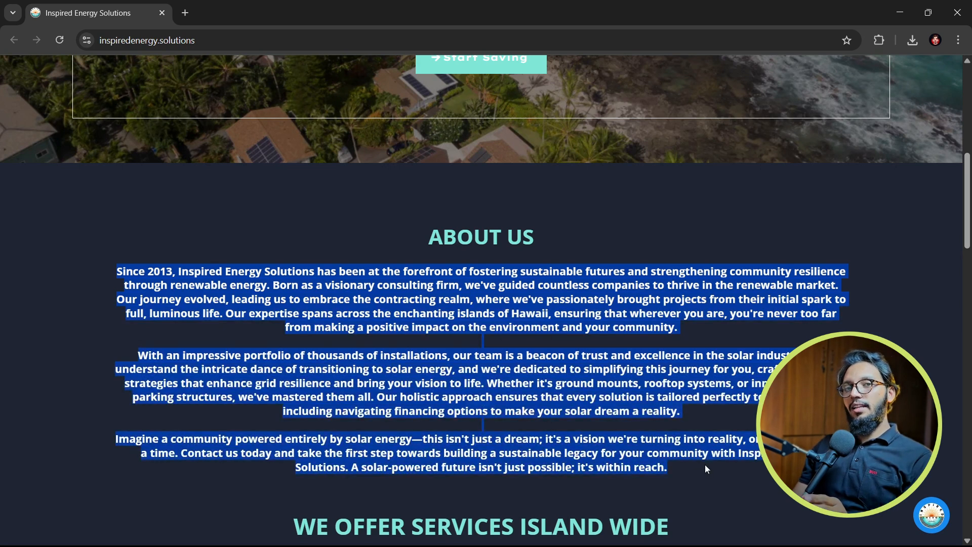
left_click(566, 373)
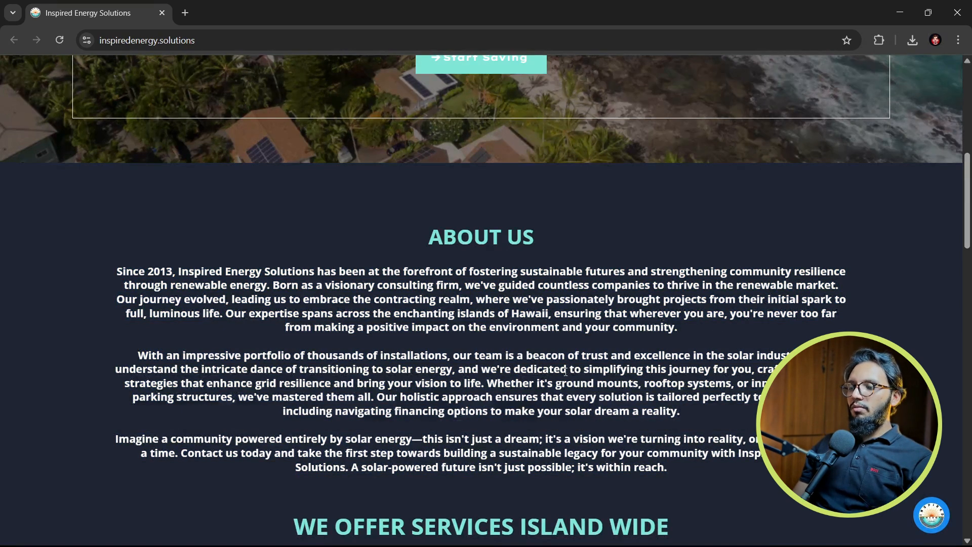
left_click_drag(118, 269, 677, 478)
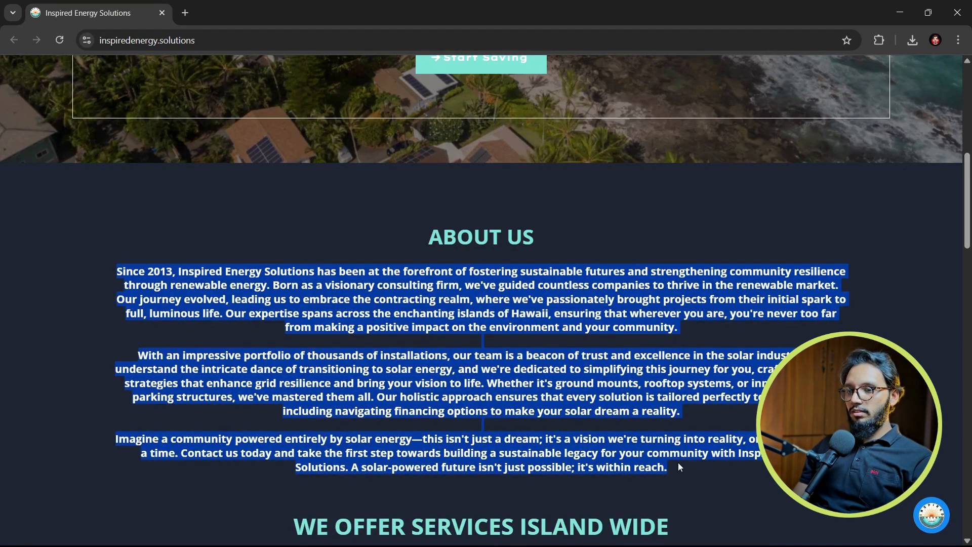
left_click_drag(457, 261, 444, 262)
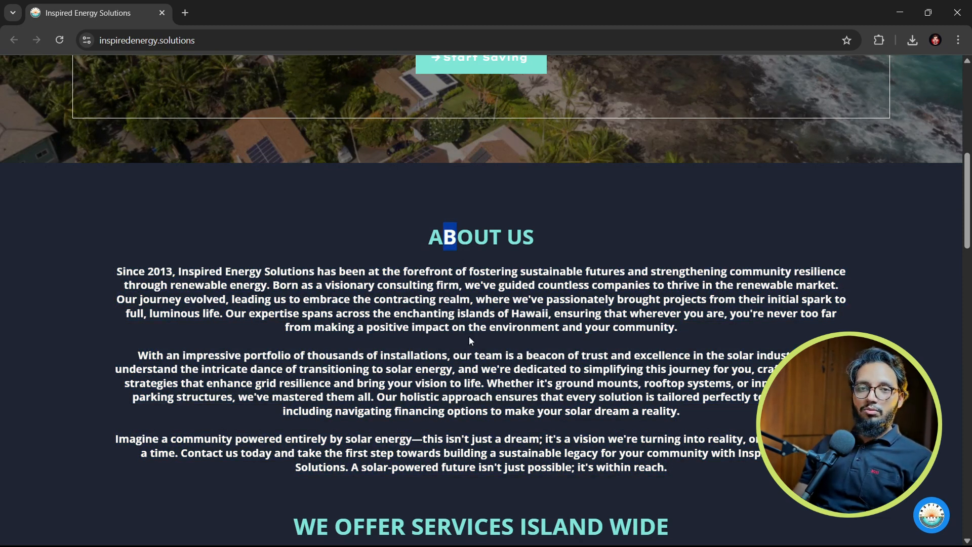
Examine the "We Offer Services Island Wide" section and its four Solar+ service cards
scroll(469, 337, "down", 5)
scroll(468, 337, "up", 3)
scroll(469, 337, "down", 3)
scroll(472, 342, "up", 1)
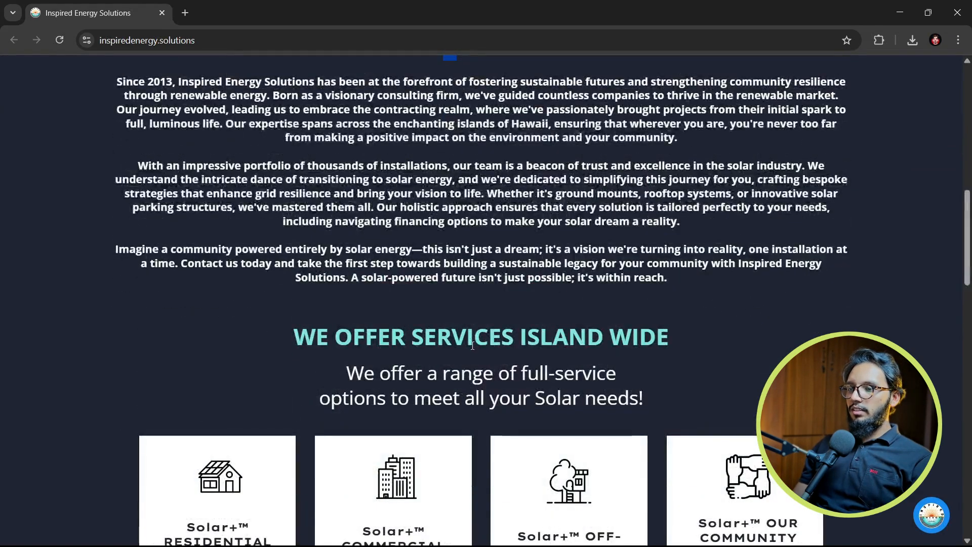
scroll(521, 299, "down", 4)
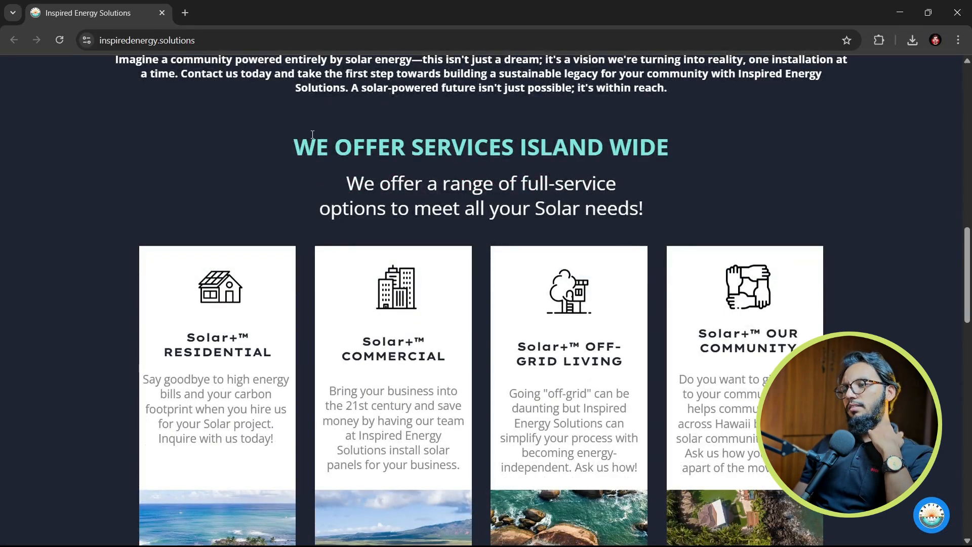
scroll(324, 172, "down", 3)
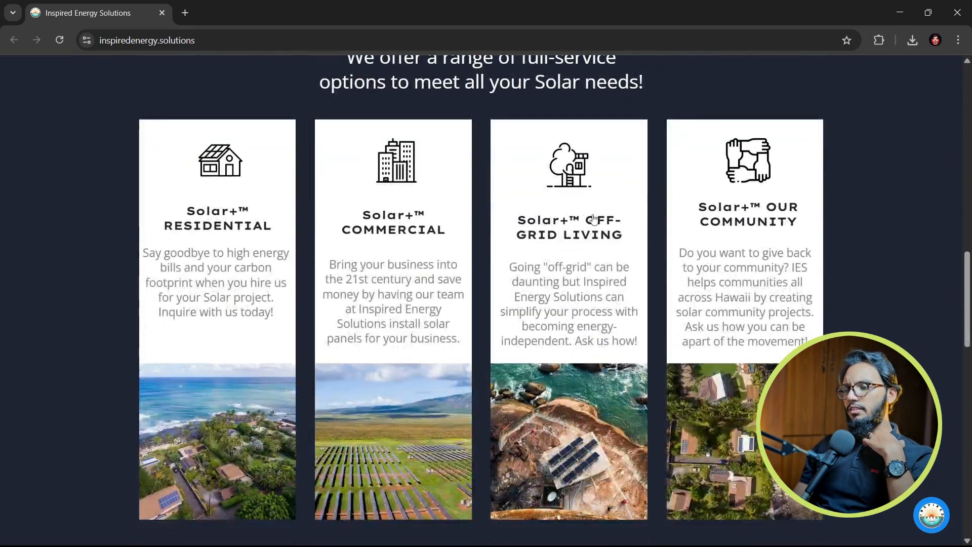
scroll(937, 466, "down", 7)
scroll(937, 465, "up", 9)
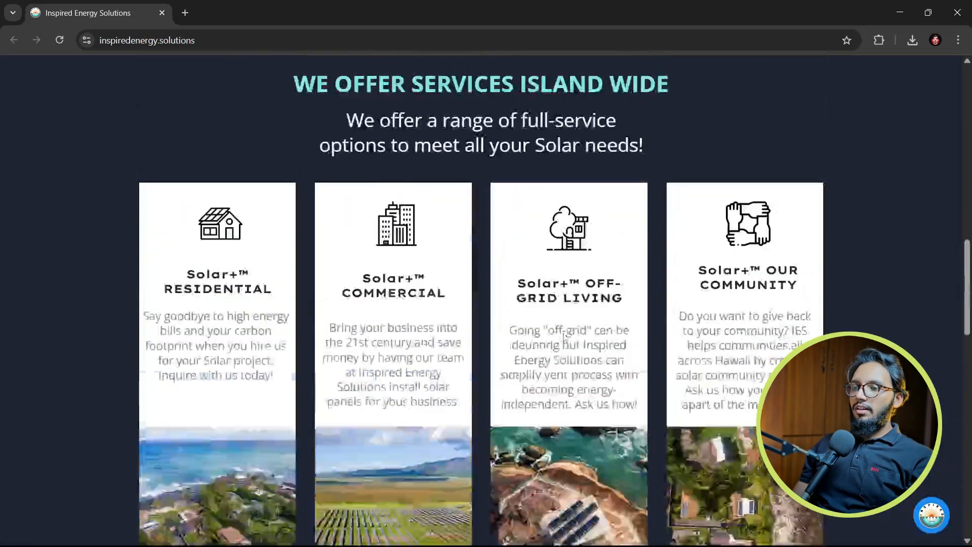
Examine the "Start Your Free Estimate" section with its Solar Discovery Call booking calendar, comparing it with the services above
scroll(937, 466, "down", 4)
scroll(566, 335, "down", 5)
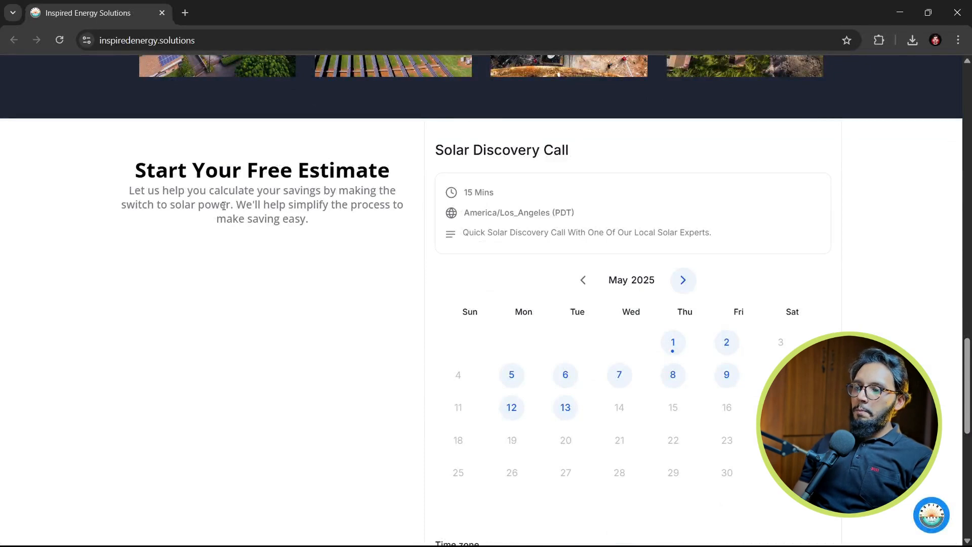
left_click_drag(204, 165, 354, 173)
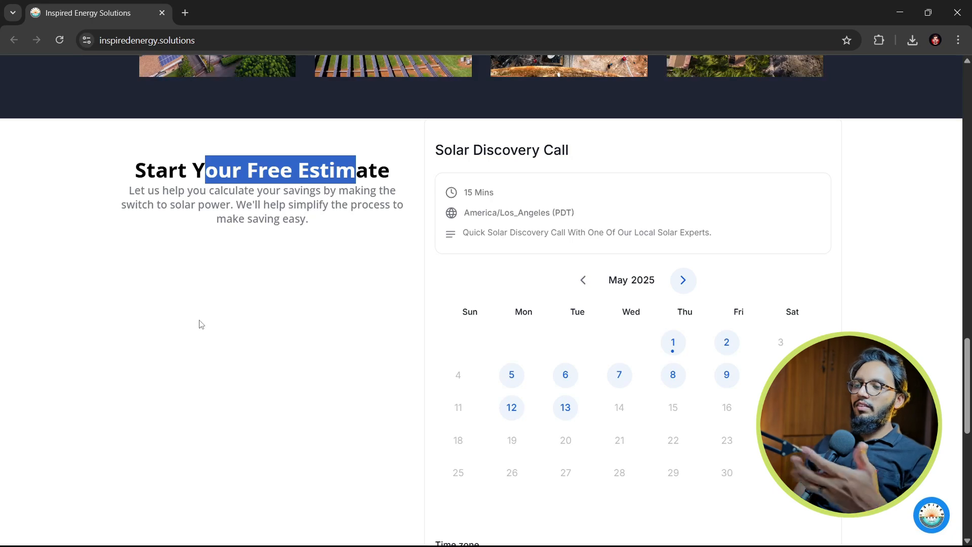
scroll(200, 324, "up", 5)
scroll(200, 324, "up", 6)
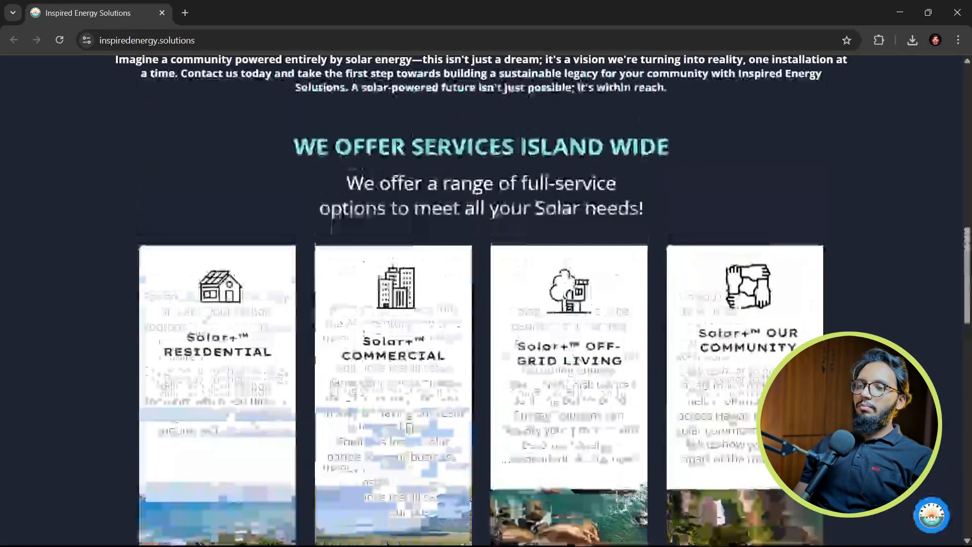
scroll(199, 324, "down", 8)
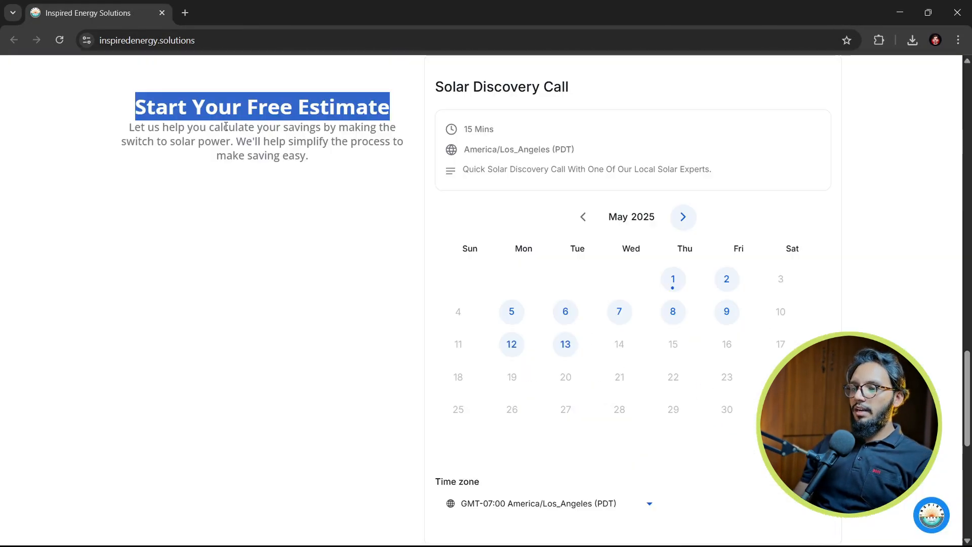
Examine the Proud Partnerships text and logo carousel, as well as the contact details and privacy notice in the footer
scroll(226, 126, "down", 7)
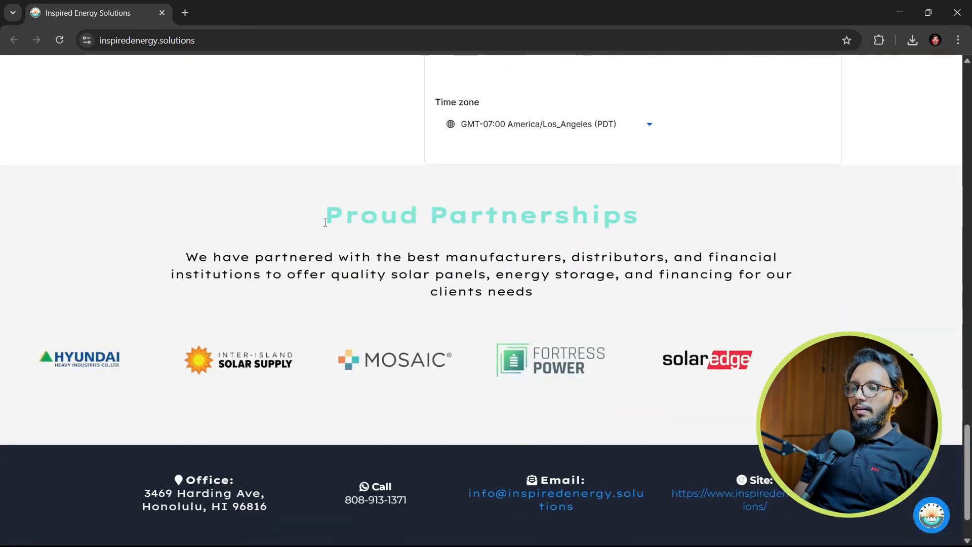
left_click_drag(325, 223, 624, 222)
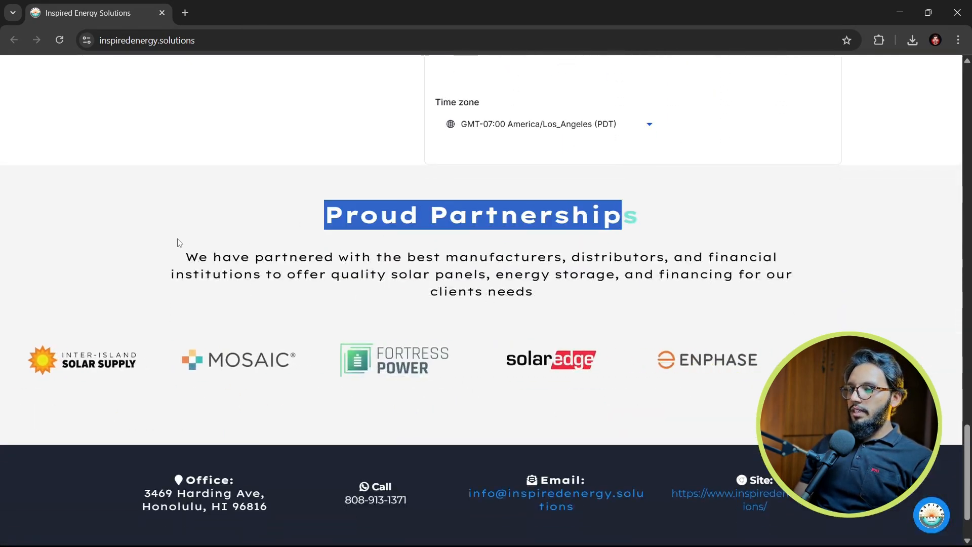
left_click_drag(182, 257, 768, 292)
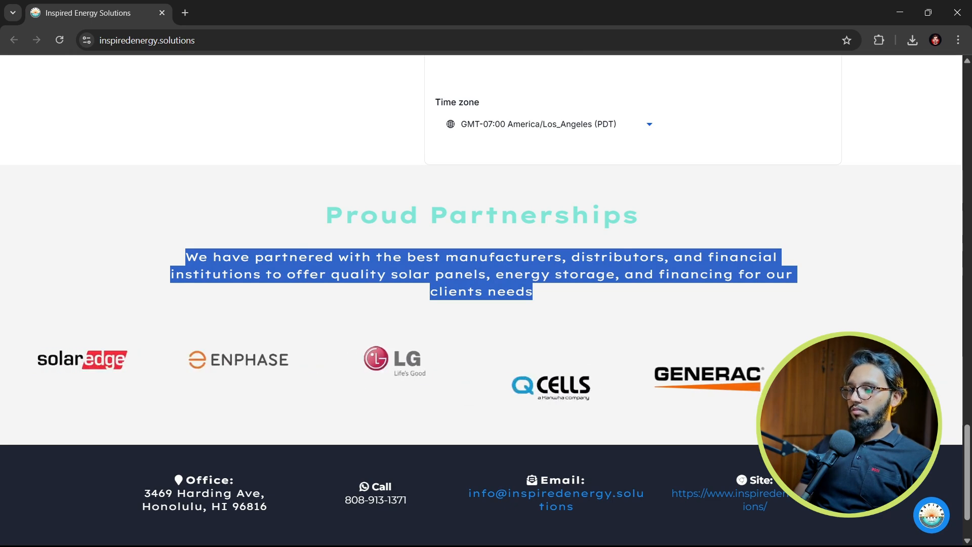
left_click(364, 394)
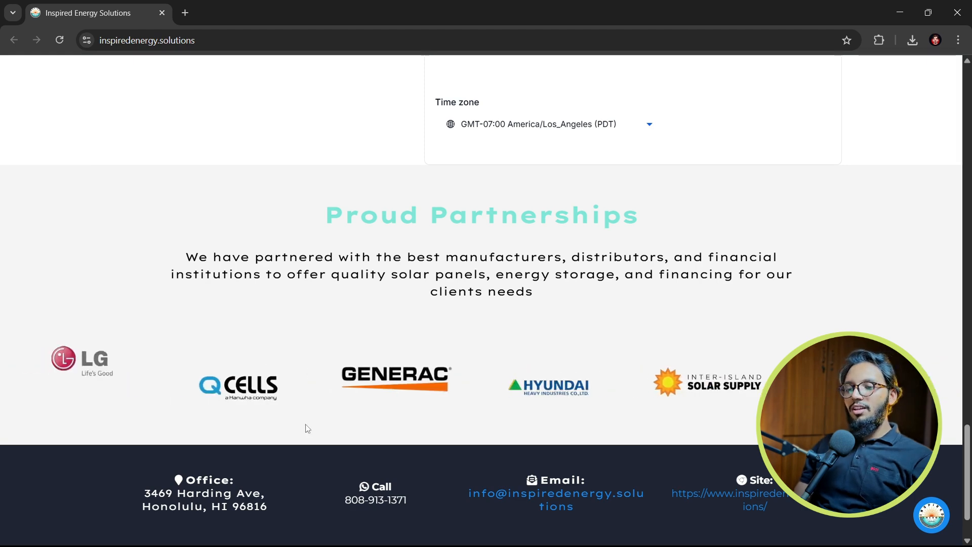
scroll(312, 428, "down", 2)
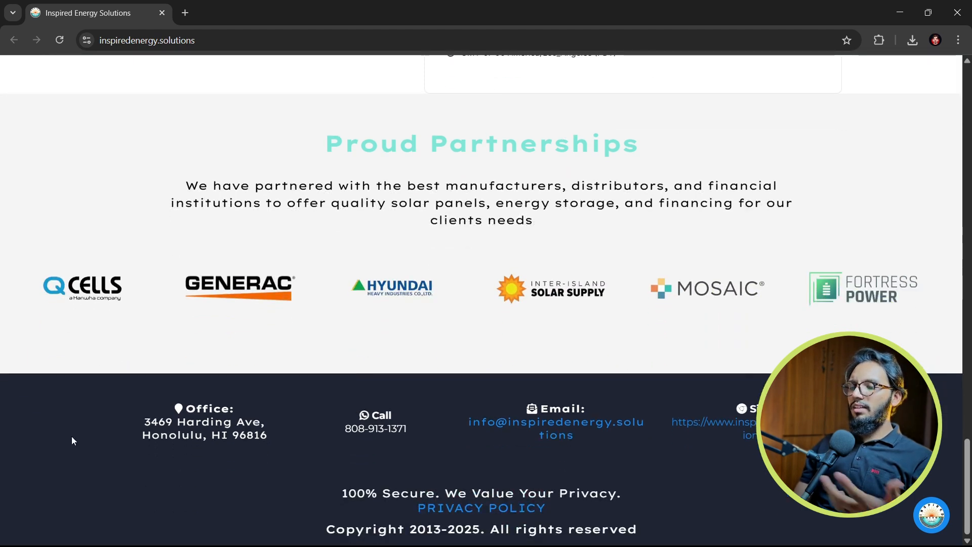
left_click_drag(123, 397, 618, 512)
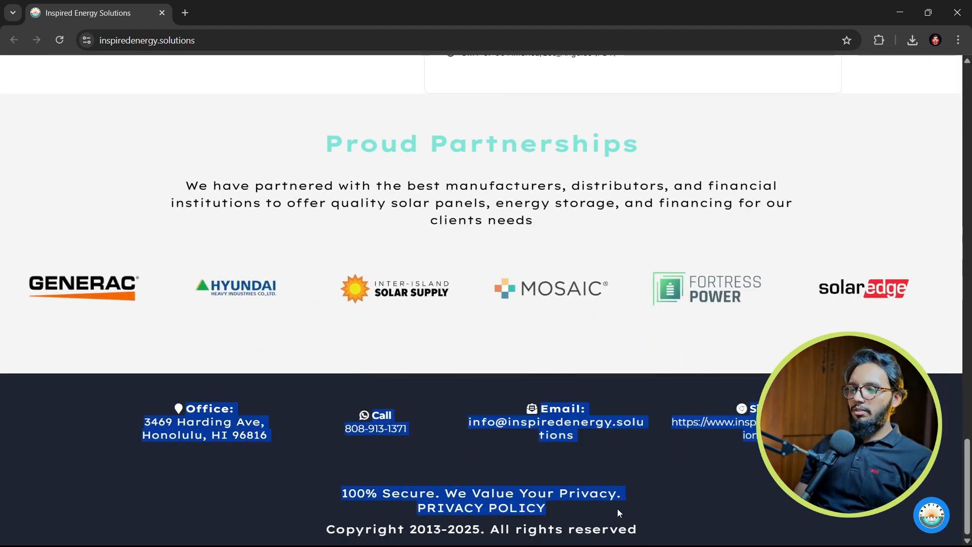
left_click(665, 514)
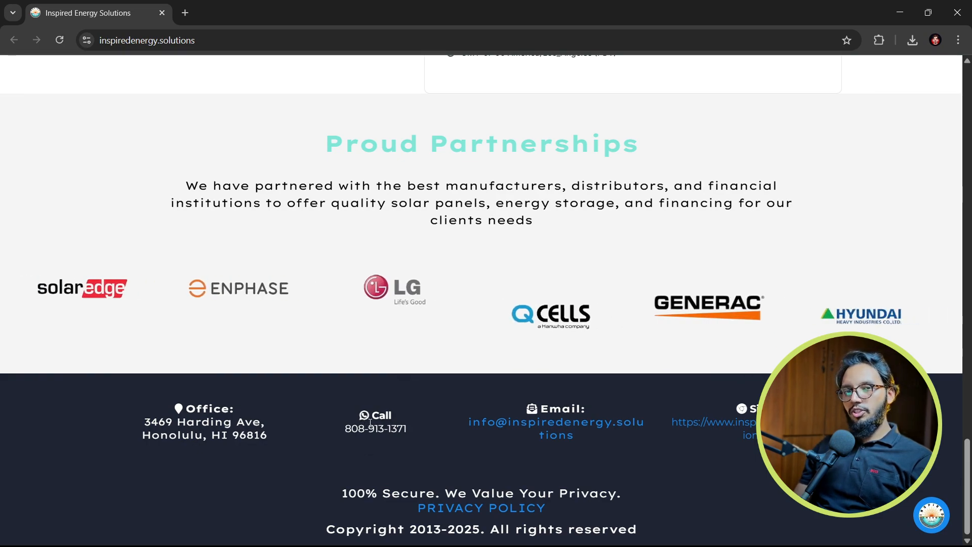
Switch to Figma and inspect the redesigned Homepage frame's header against the original website screenshot below it
scroll(615, 489, "up", 15)
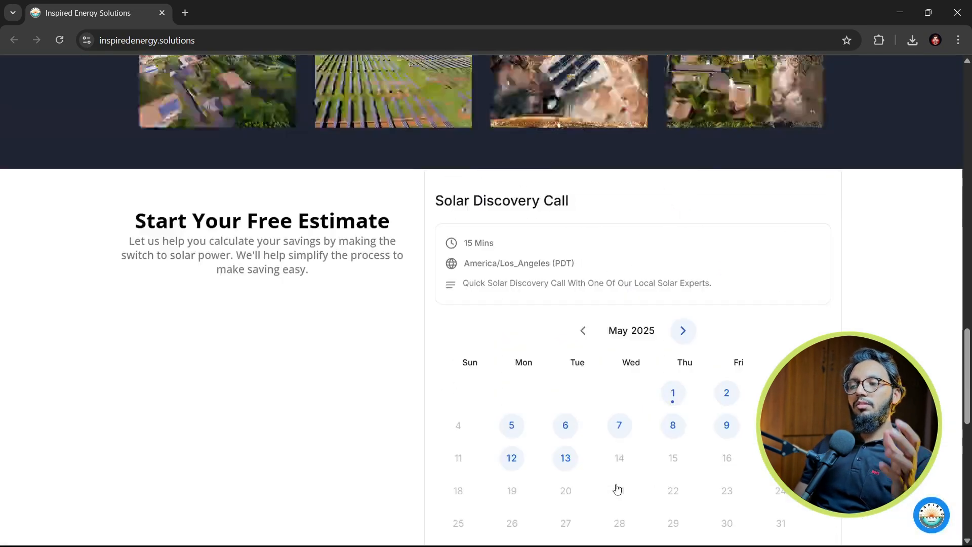
scroll(619, 485, "up", 8)
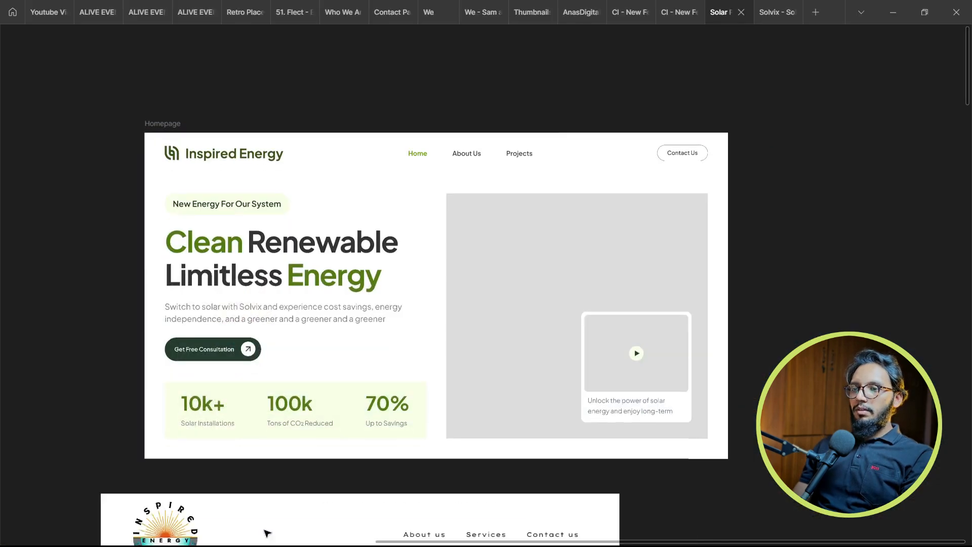
scroll(263, 526, "down", 3)
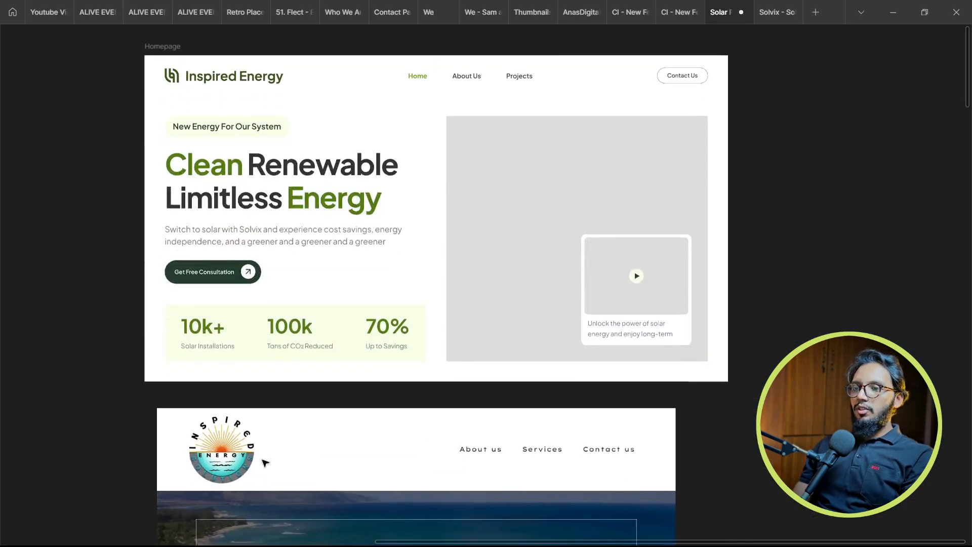
left_click(252, 454)
left_click_drag(211, 104, 223, 134)
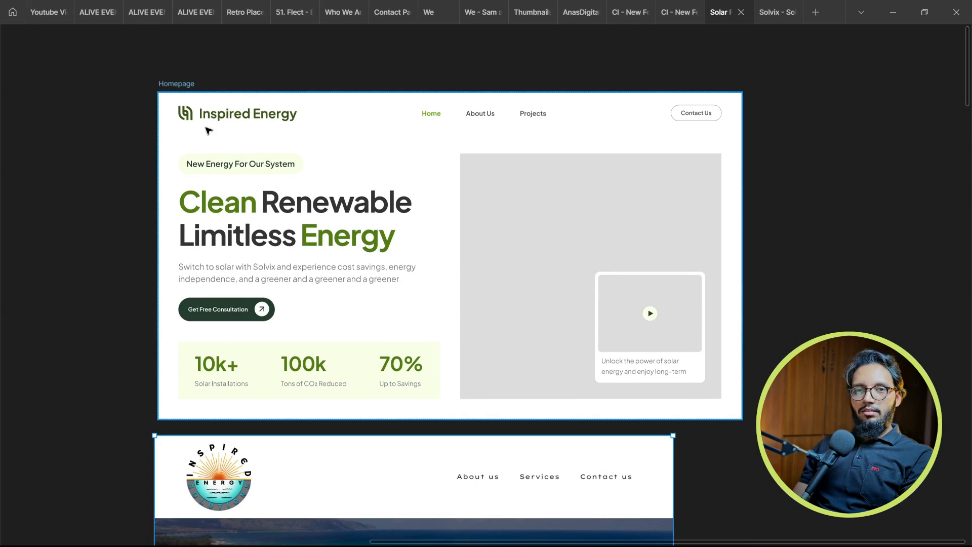
left_click(206, 129)
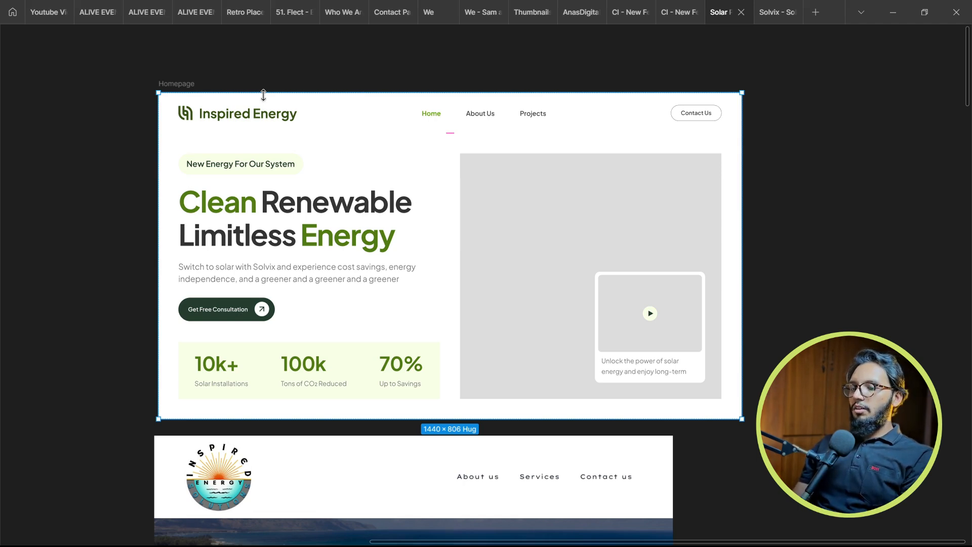
scroll(253, 111, "up", 2)
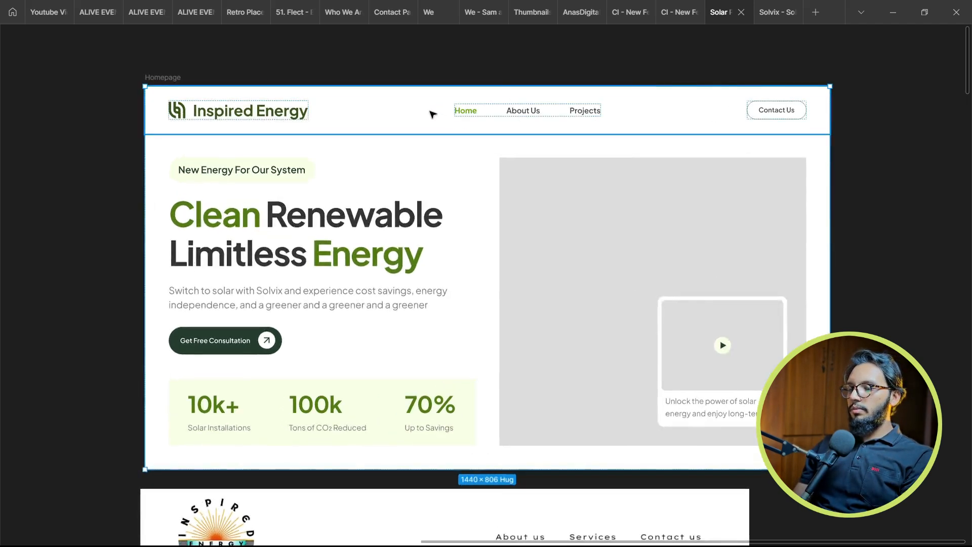
Duplicate the "About Us" link in the Homepage navbar and change the copy's text to "Services"
left_click(522, 115)
left_click(519, 115)
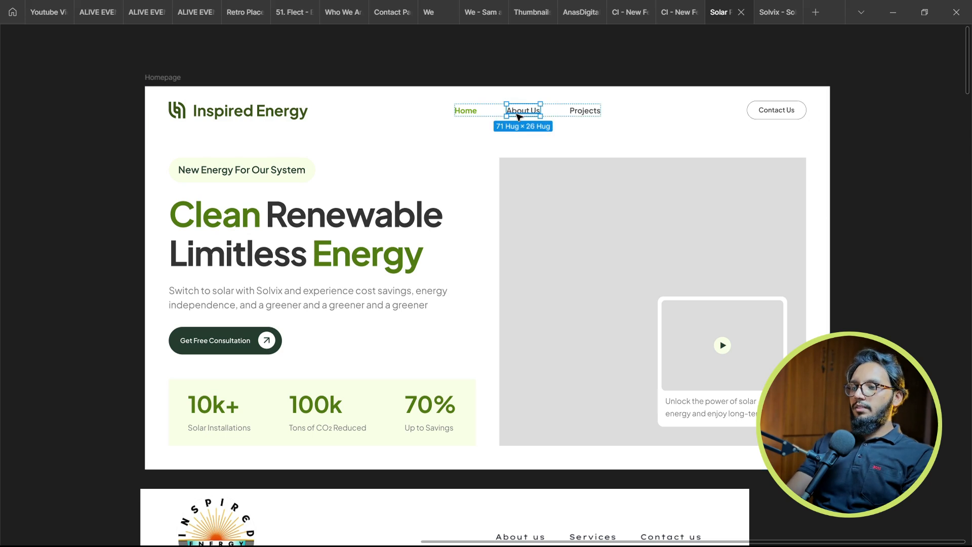
key("ctrl+d")
double_click(553, 111)
type("Se")
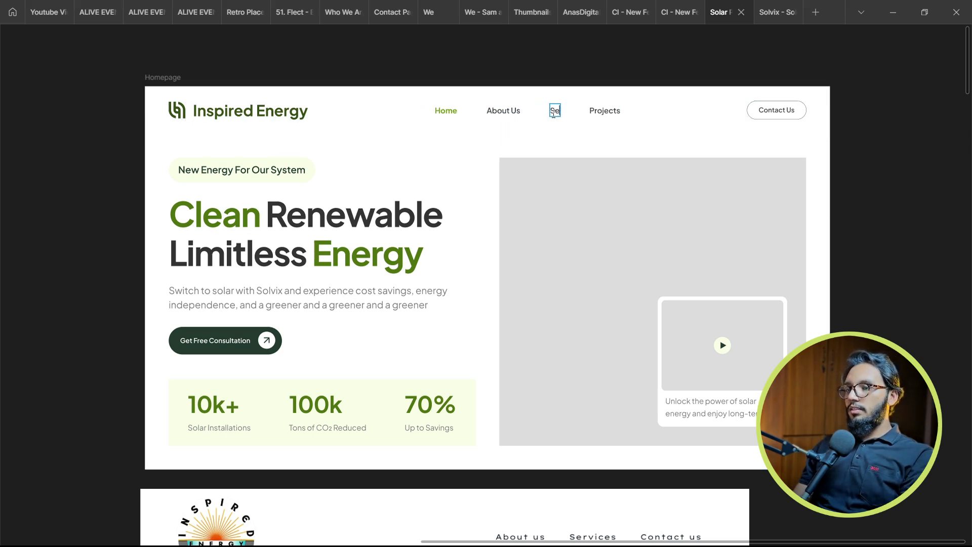
type("rvices")
key("Escape")
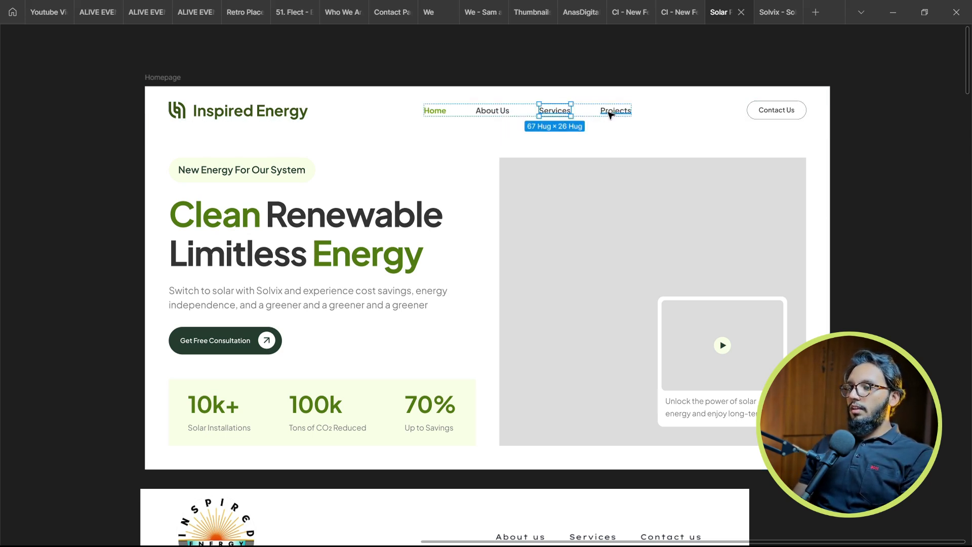
left_click(490, 111)
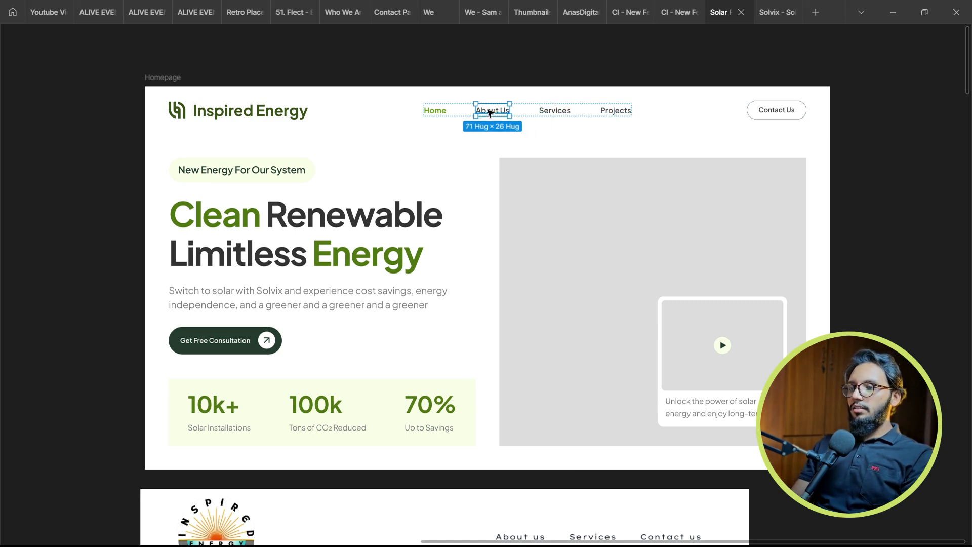
double_click(503, 109)
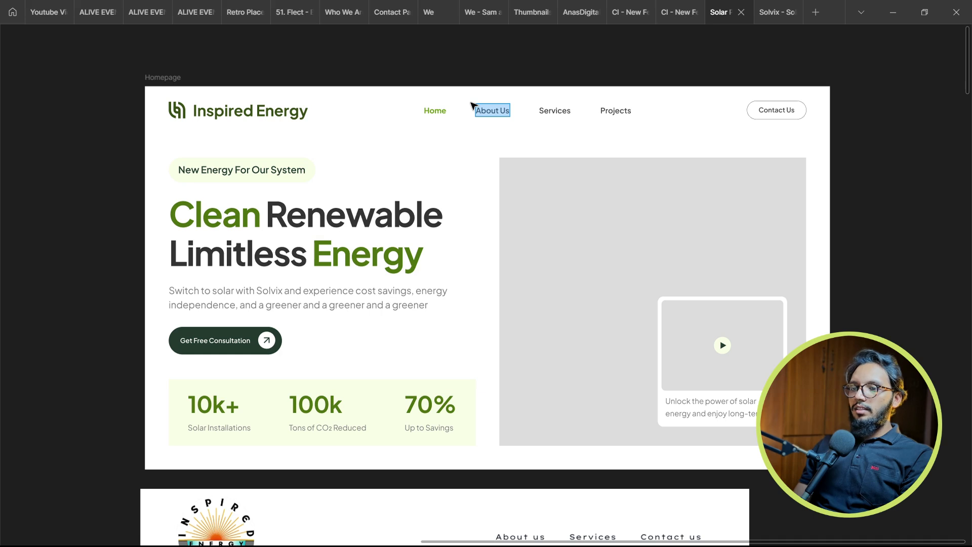
left_click(771, 105)
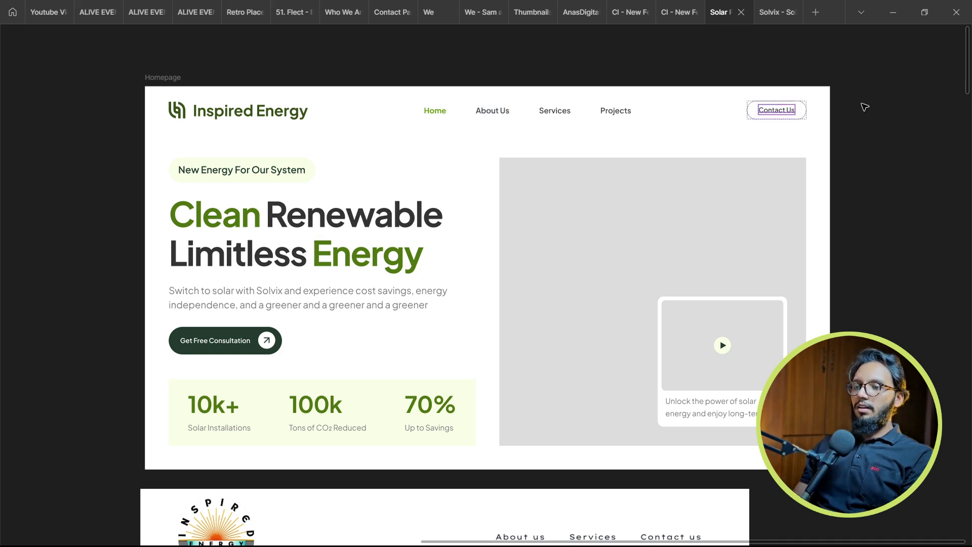
left_click(863, 104)
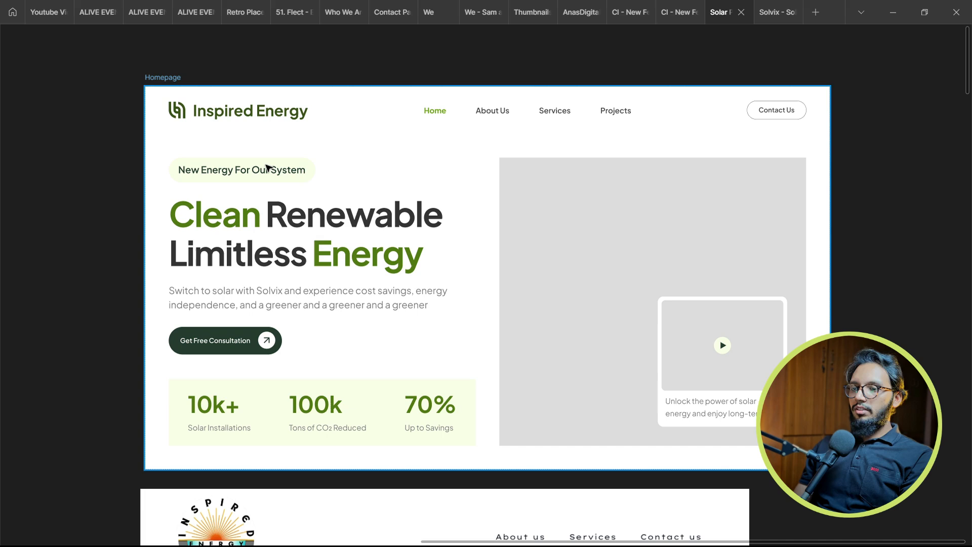
left_click(209, 179)
Rewrite the hero headline with the AI text rewrite tool, using the prompt "rewrite it"
left_click(214, 234)
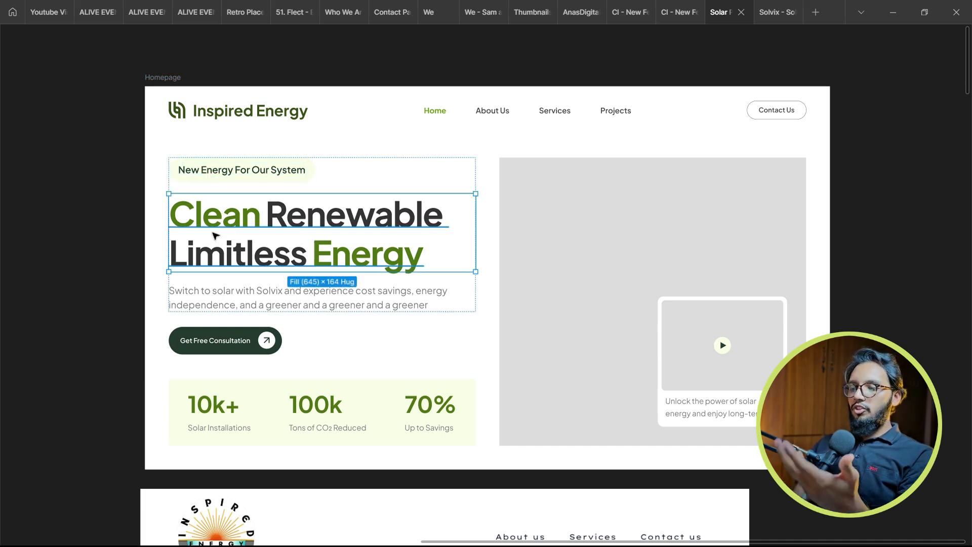
scroll(427, 253, "down", 4)
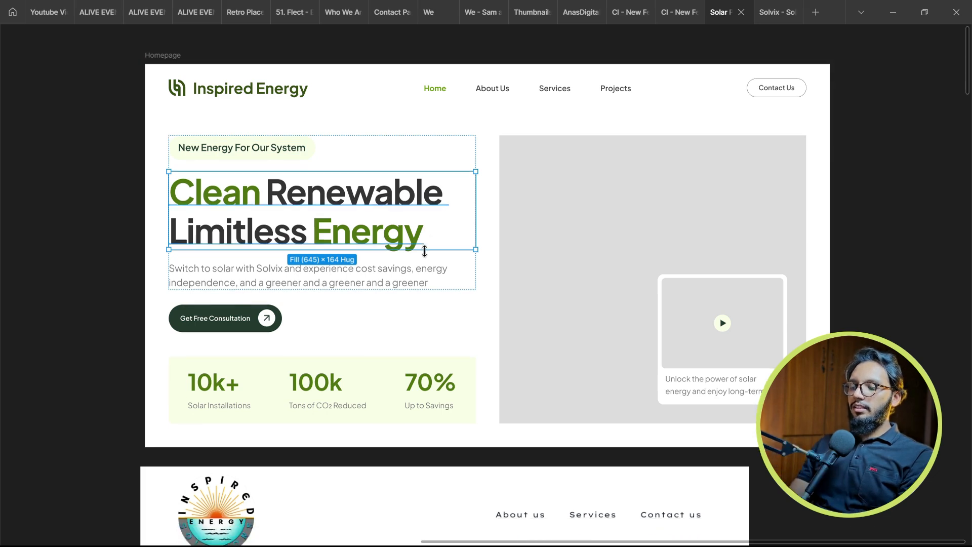
scroll(427, 254, "up", 5)
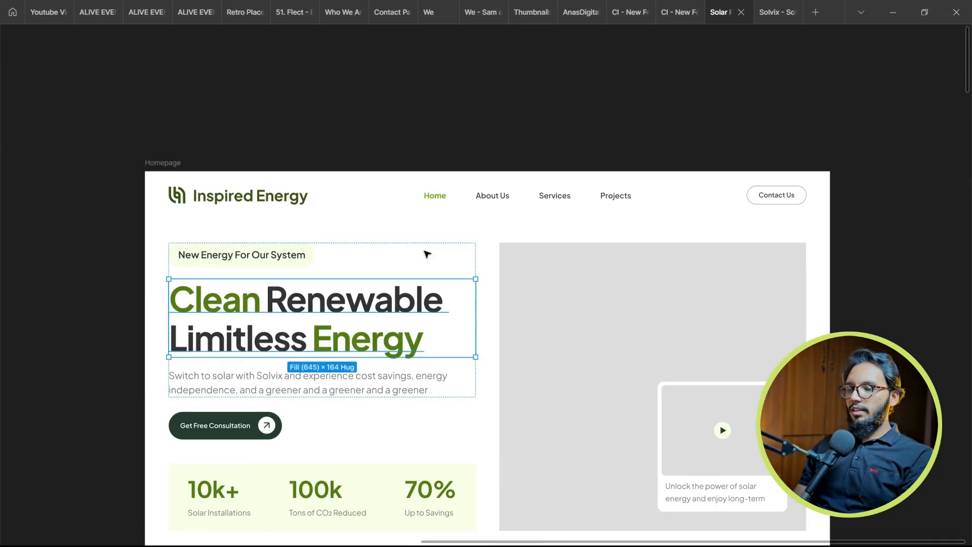
key("ctrl+backslash")
left_click(568, 524)
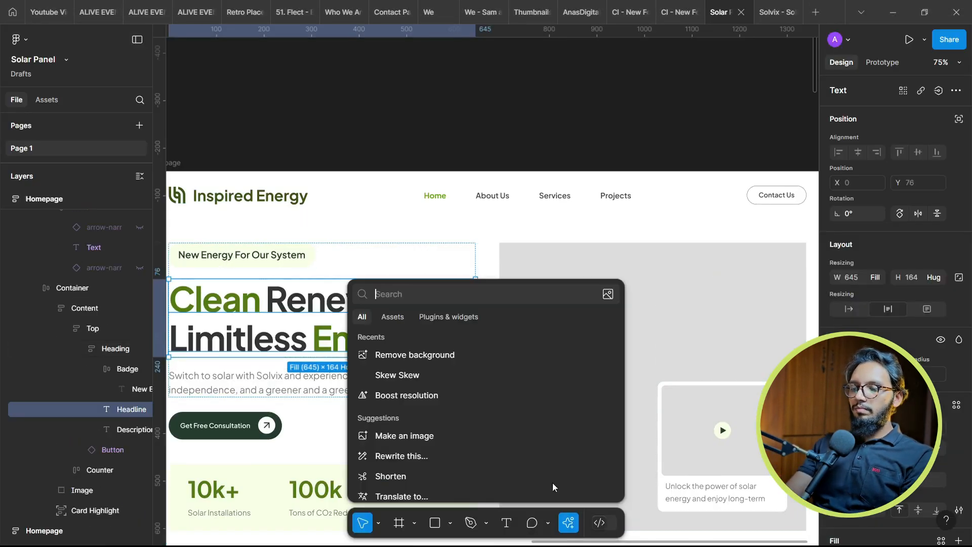
left_click(441, 456)
type("rewrite it")
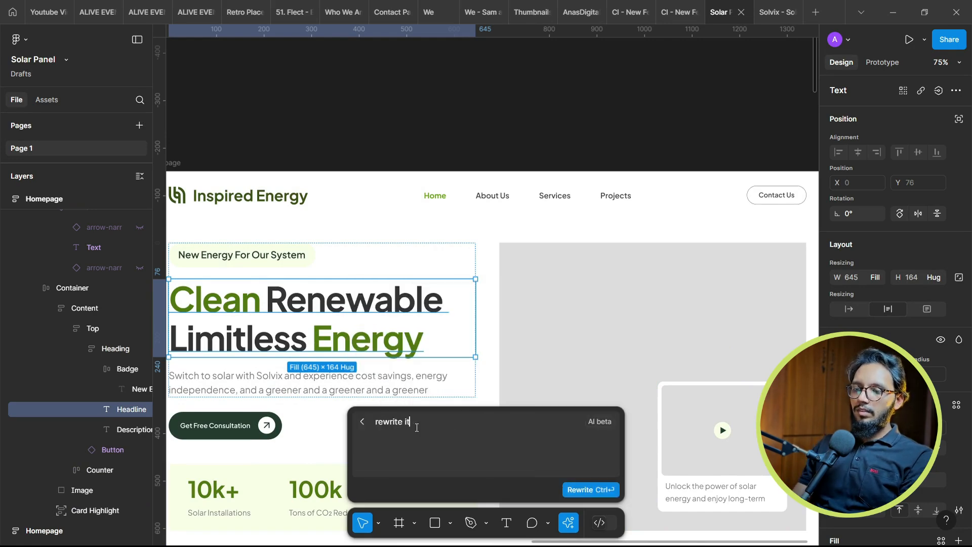
key("ctrl+Return")
scroll(419, 430, "down", 2)
scroll(315, 419, "up", 2)
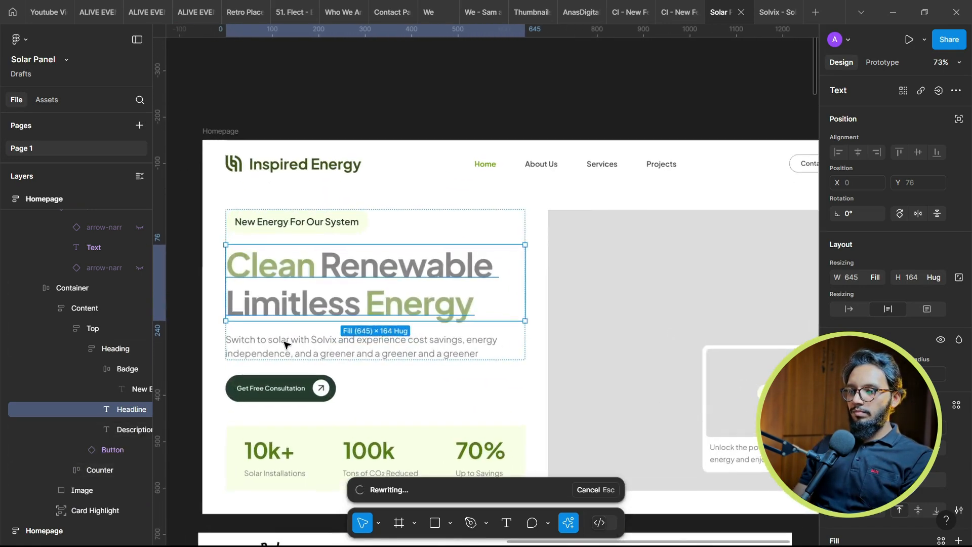
scroll(354, 325, "down", 2)
Append "In Hawaii" to the hero headline and colour "Infinite Energy Solutions" dark, keeping the other words green
double_click(314, 229)
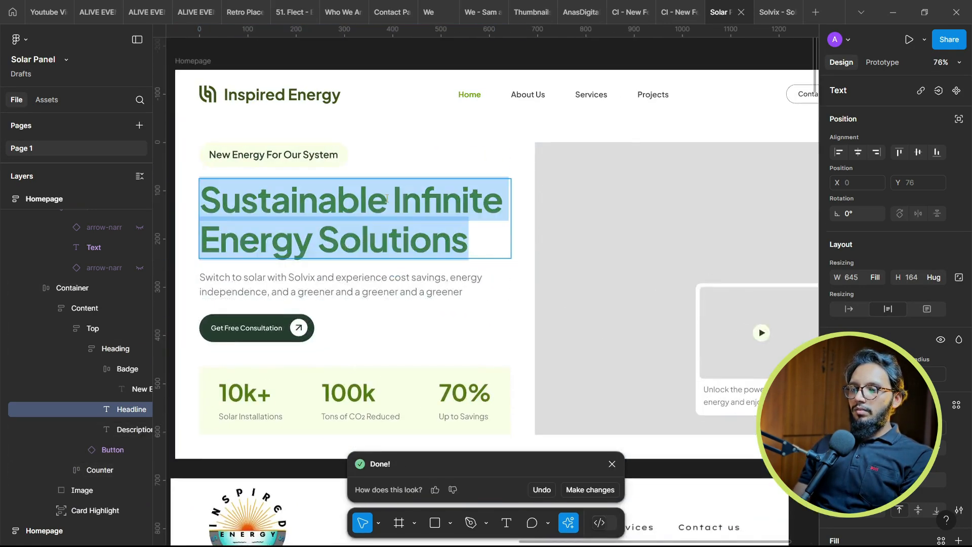
left_click(400, 187)
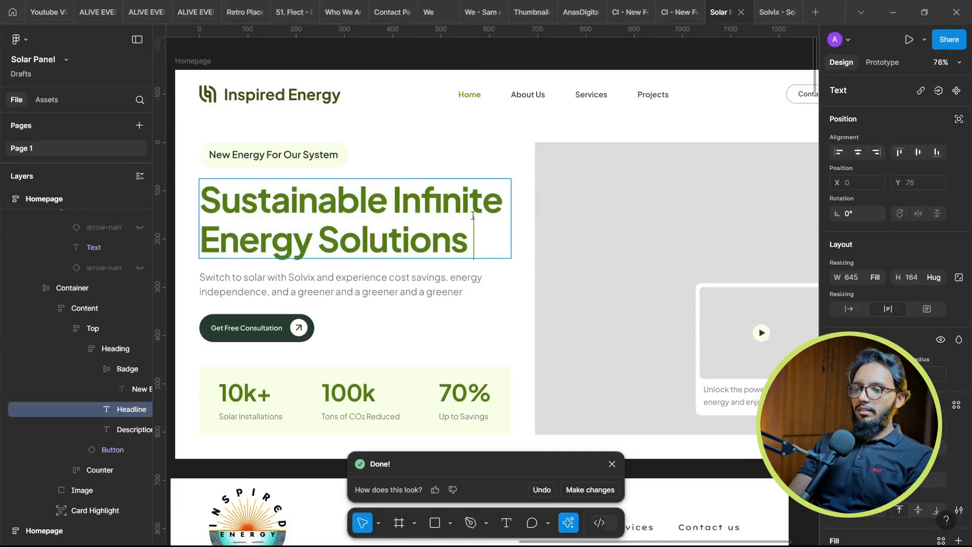
type("In HAWAII")
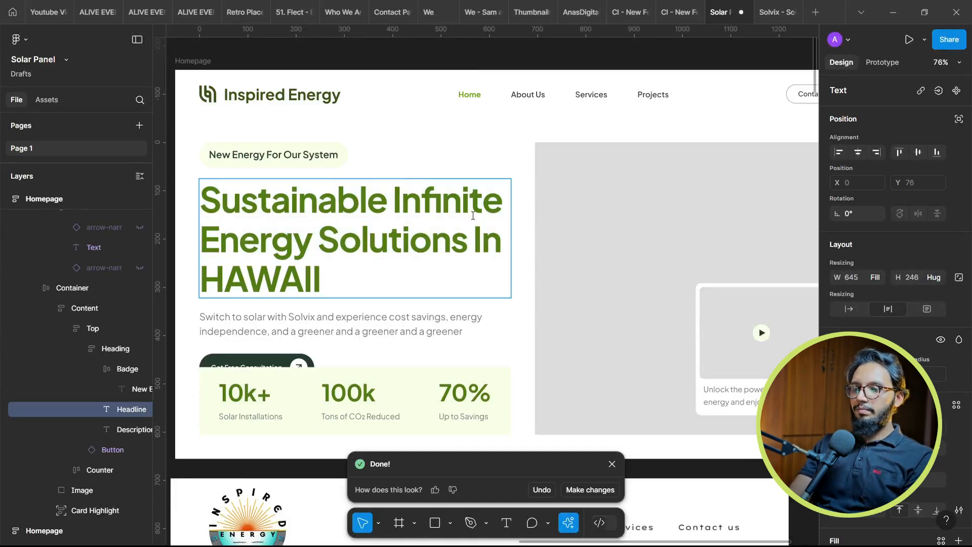
key("BackSpace")
key("BackSpace")
key("BackSpace")
key("BackSpace")
key("BackSpace")
key("BackSpace")
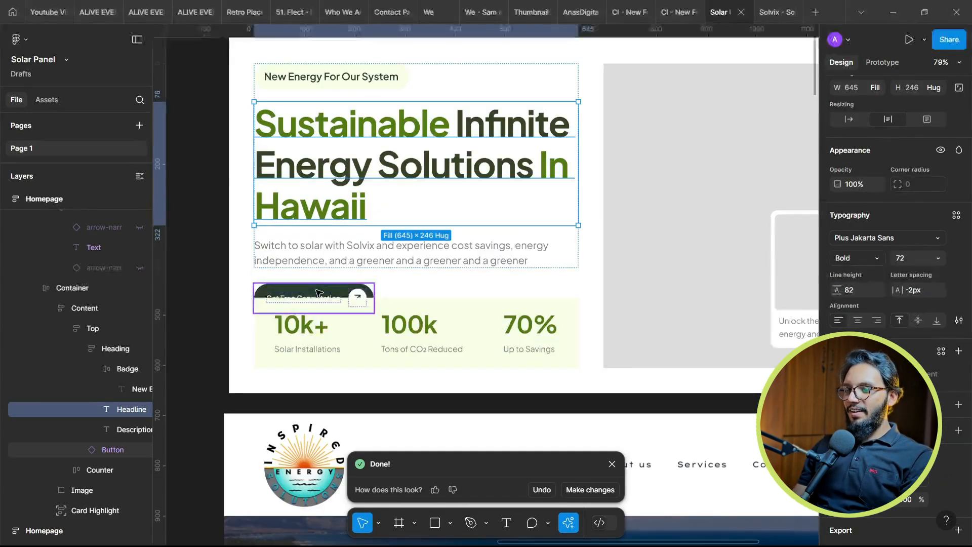
Compare the reworked hero headline with the hero text in the original website screenshot below
scroll(336, 288, "down", 2)
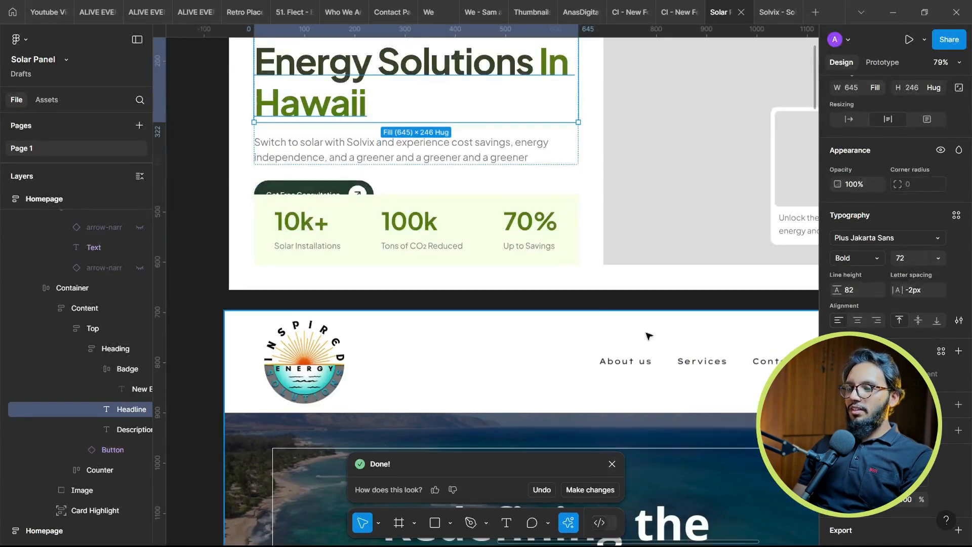
scroll(648, 335, "down", 2)
scroll(466, 301, "down", 4)
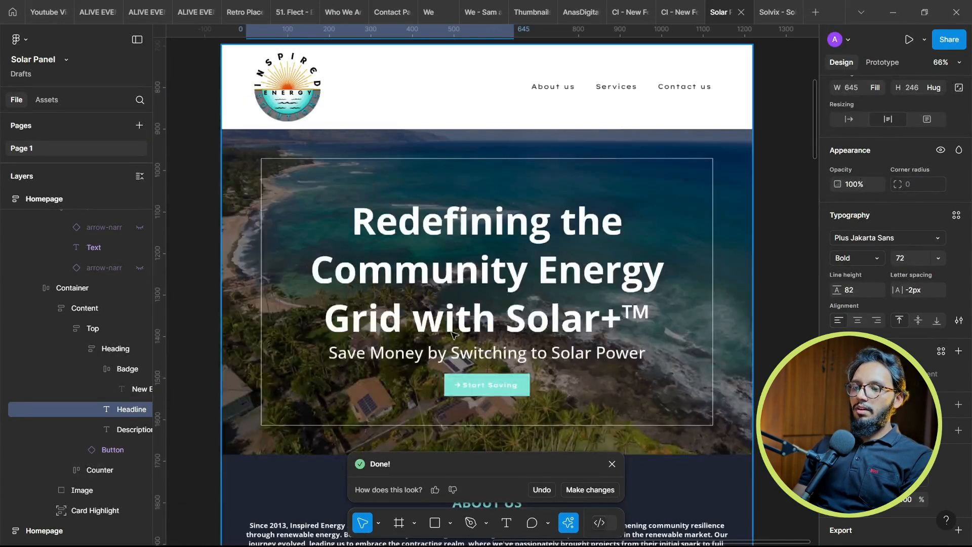
scroll(532, 363, "up", 7)
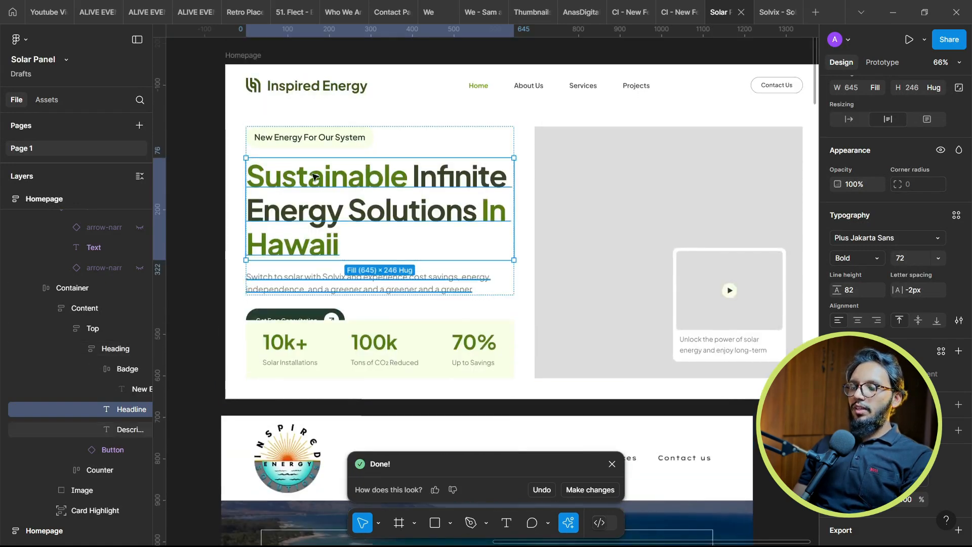
scroll(531, 363, "down", 7)
scroll(381, 255, "up", 5)
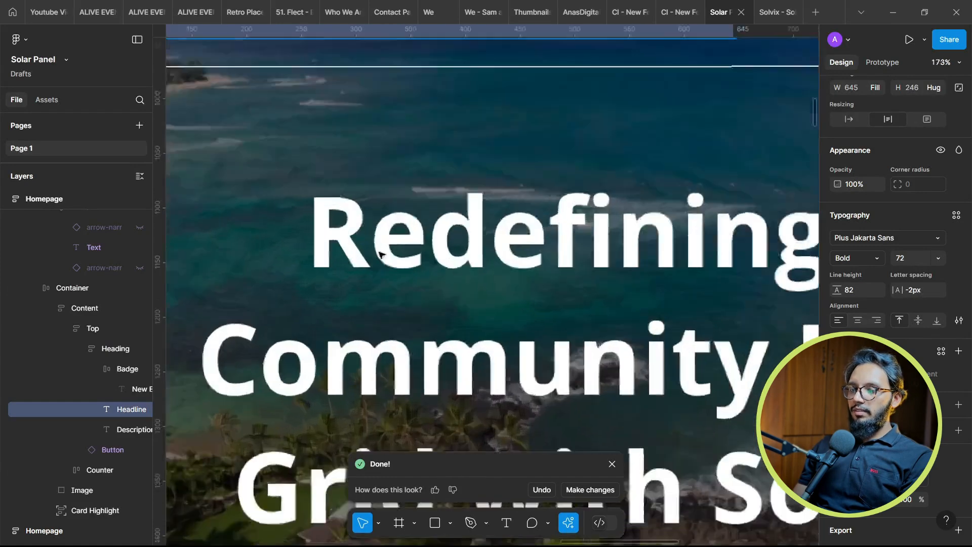
scroll(428, 321, "down", 5)
scroll(354, 224, "up", 6)
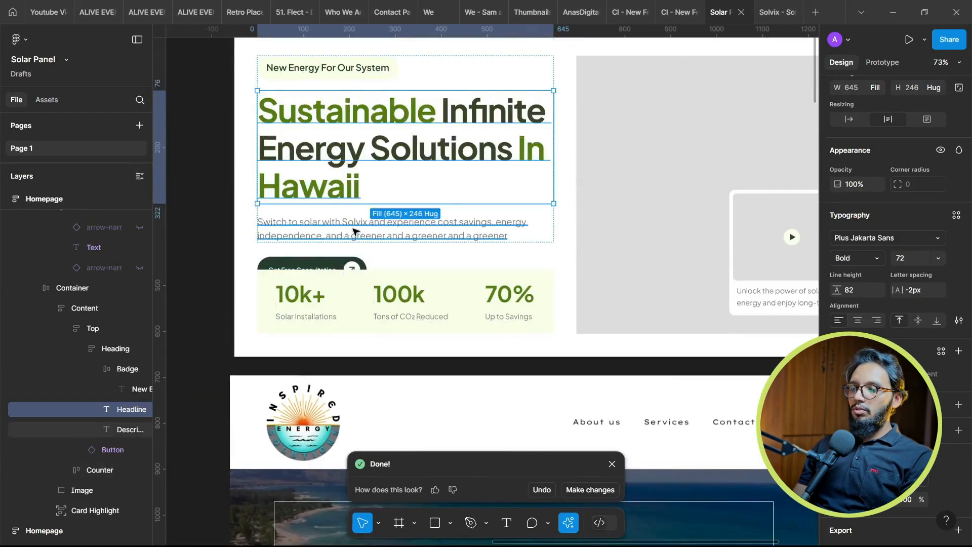
Replace "Solvix" with "Inspired Energy" in the hero description
double_click(353, 231)
left_click(342, 222)
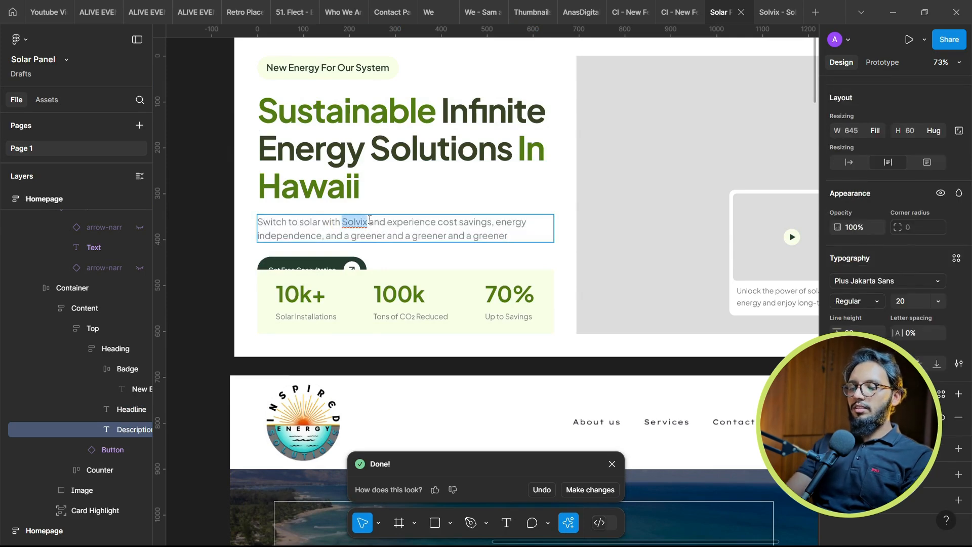
scroll(370, 219, "up", 3)
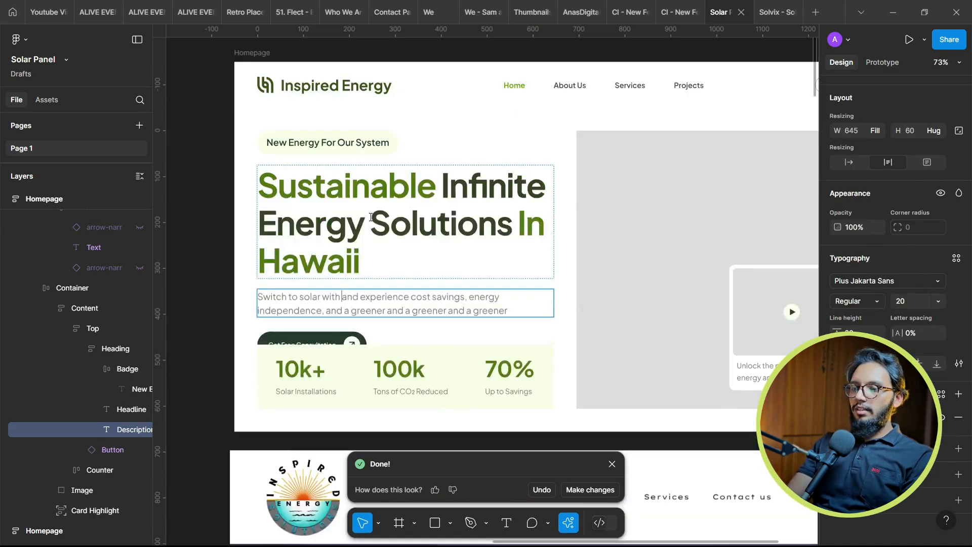
type("Inspired ")
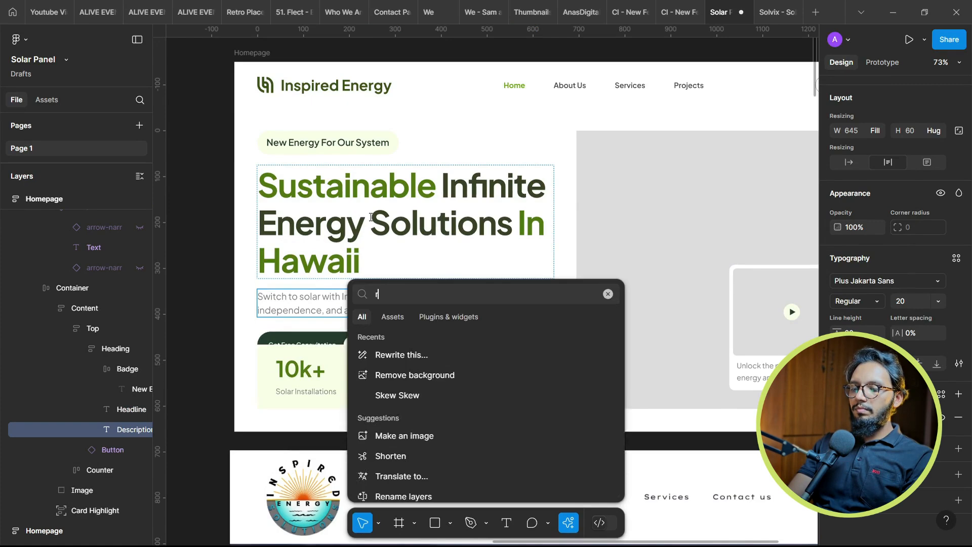
type("E")
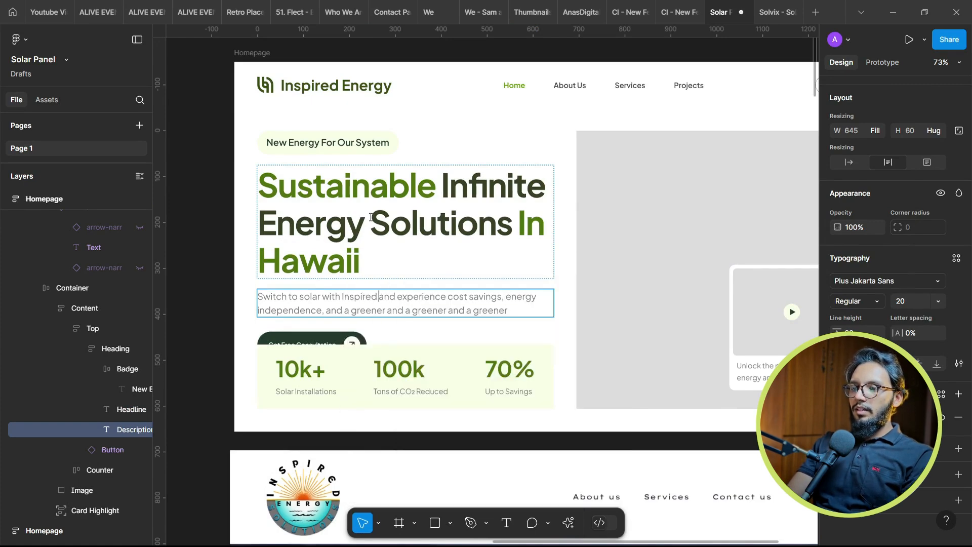
type("nergy")
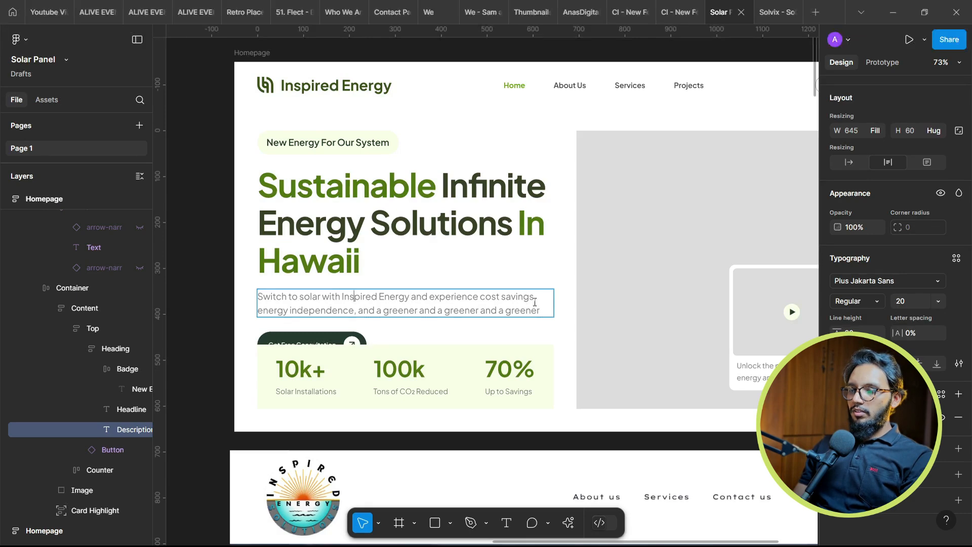
Replace the repeated wording at the end of the hero description so it ends with "and a greener environment."
left_click_drag(510, 307, 379, 309)
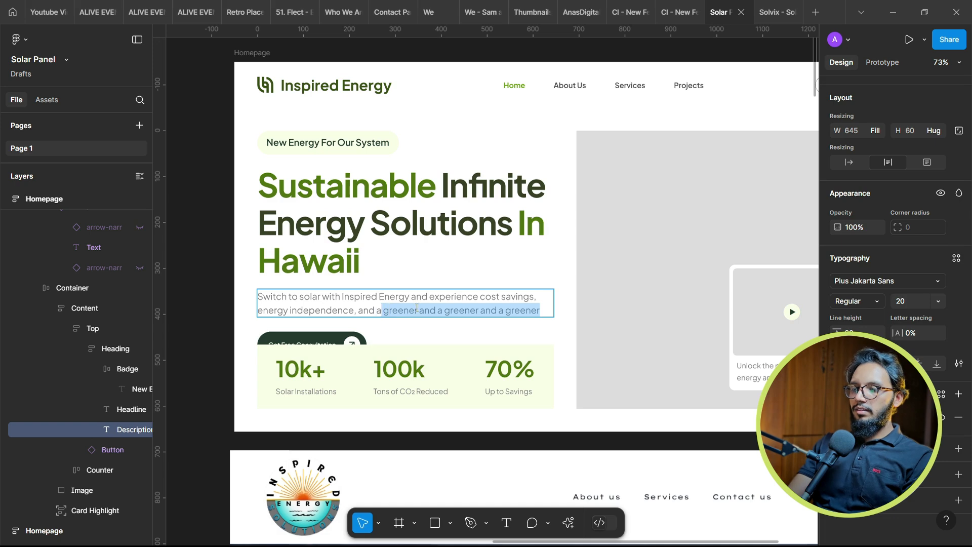
type("ev")
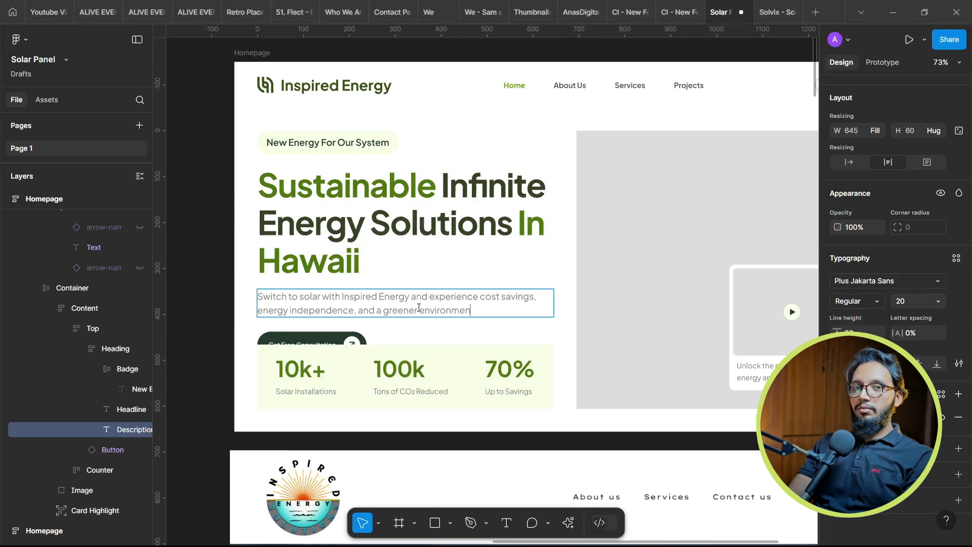
key("Escape")
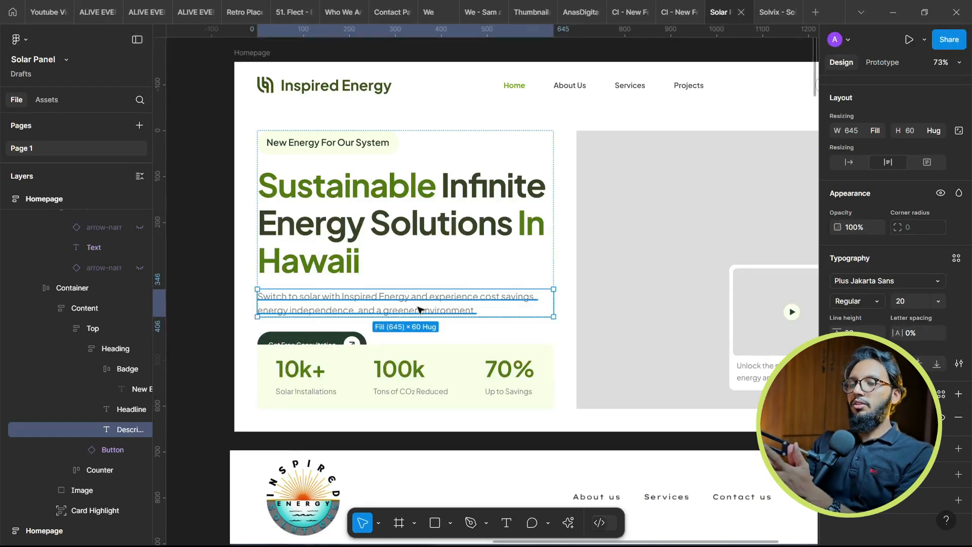
Make "Inspired Energy" bold green in the hero description, and bold "cost savings", "energy independence" and "greener environment"
scroll(419, 310, "up", 2)
left_click_drag(421, 306, 526, 306)
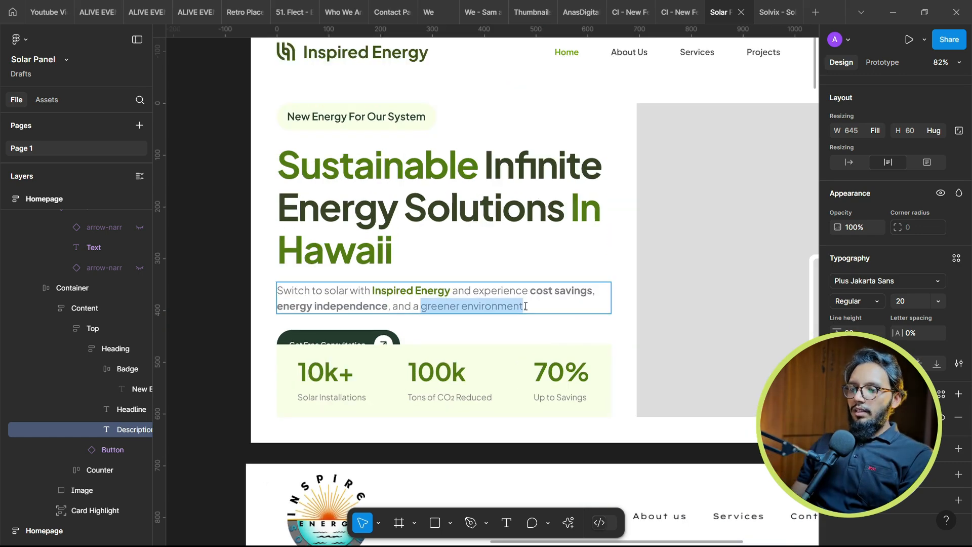
key("Escape")
left_click(261, 216)
scroll(295, 215, "down", 3)
scroll(389, 261, "up", 4)
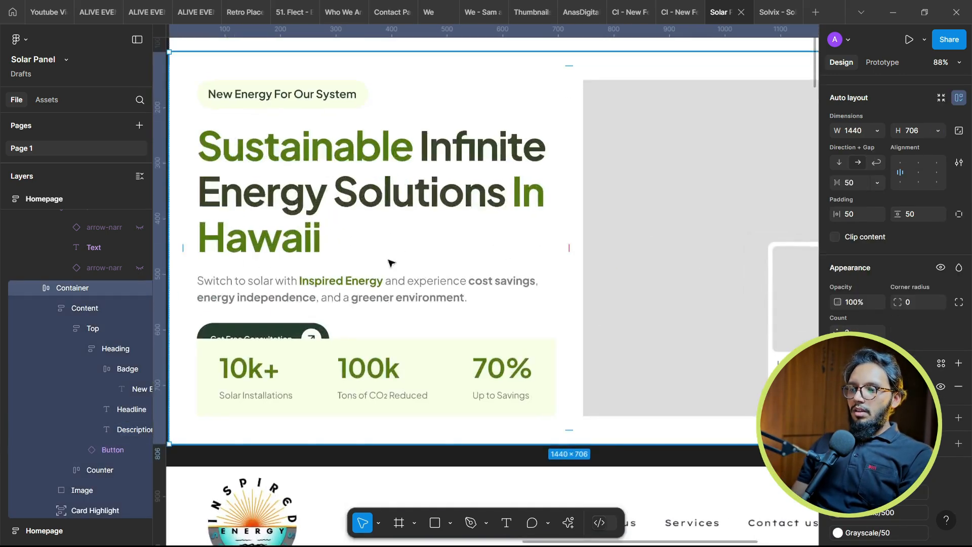
Move the original website screenshot further down to leave free space below the Homepage frame
scroll(270, 165, "down", 3)
scroll(326, 50, "down", 3)
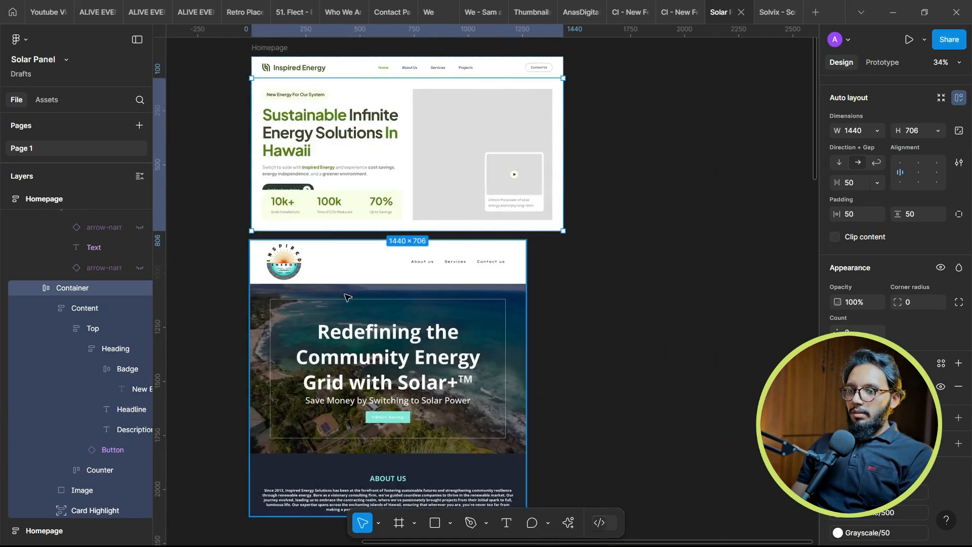
left_click_drag(348, 298, 347, 385)
Increase the Hero Section's height to 903 and the height of the Container inside it to 803
left_click(361, 228)
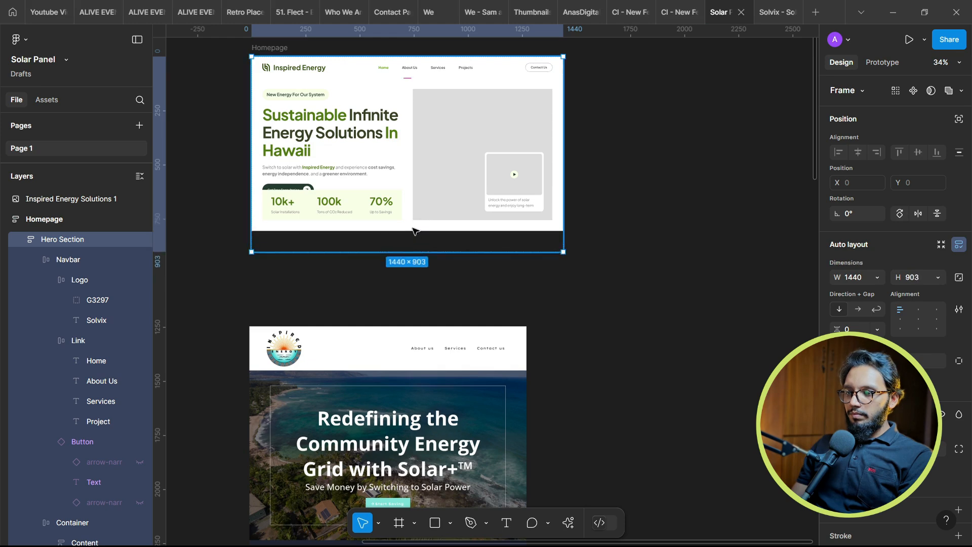
left_click(416, 228)
left_click_drag(416, 241, 416, 252)
scroll(325, 138, "up", 4)
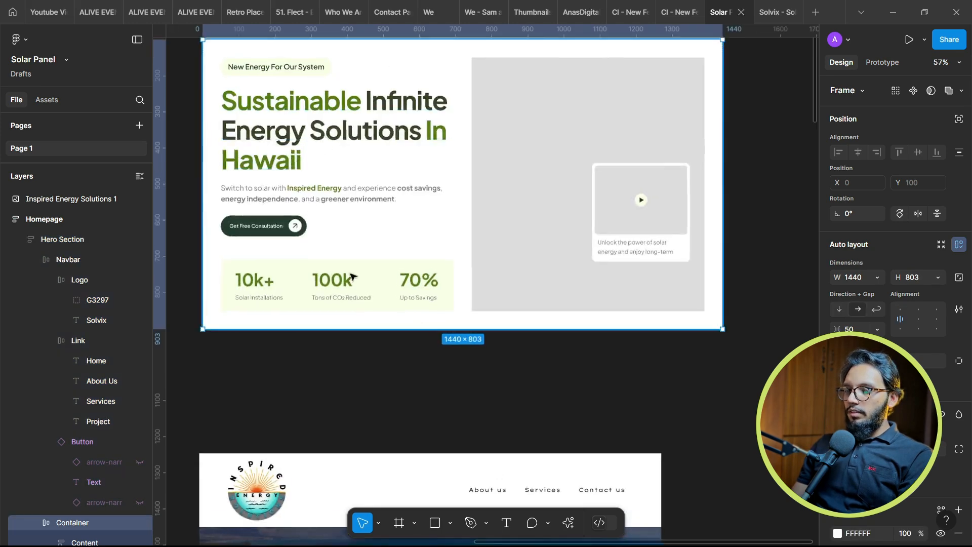
Move the Card Highlight lower within the hero image placeholder, to X 1078, Y 456, near its bottom-right corner
scroll(583, 276, "down", 4)
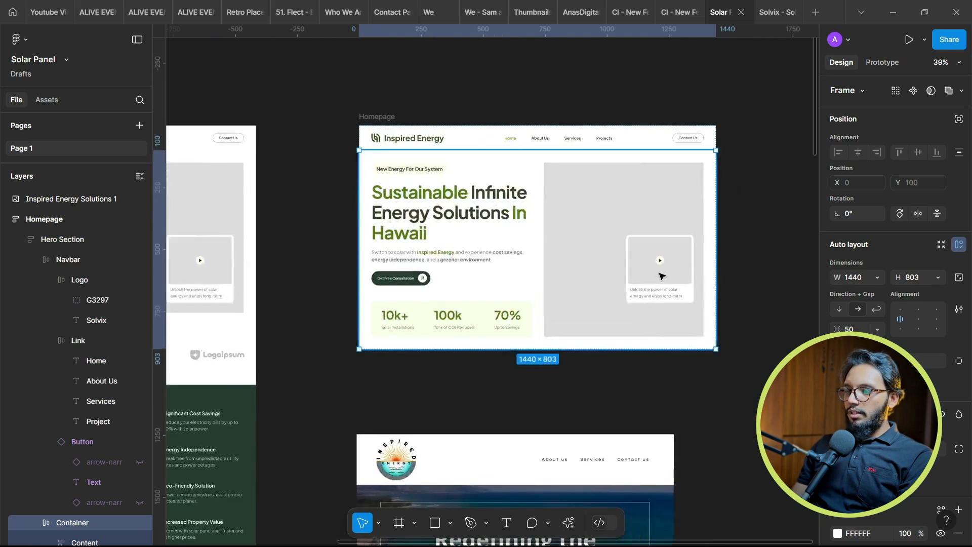
left_click(648, 271)
scroll(653, 276, "up", 5)
left_click_drag(677, 289, 681, 315)
scroll(521, 204, "down", 3)
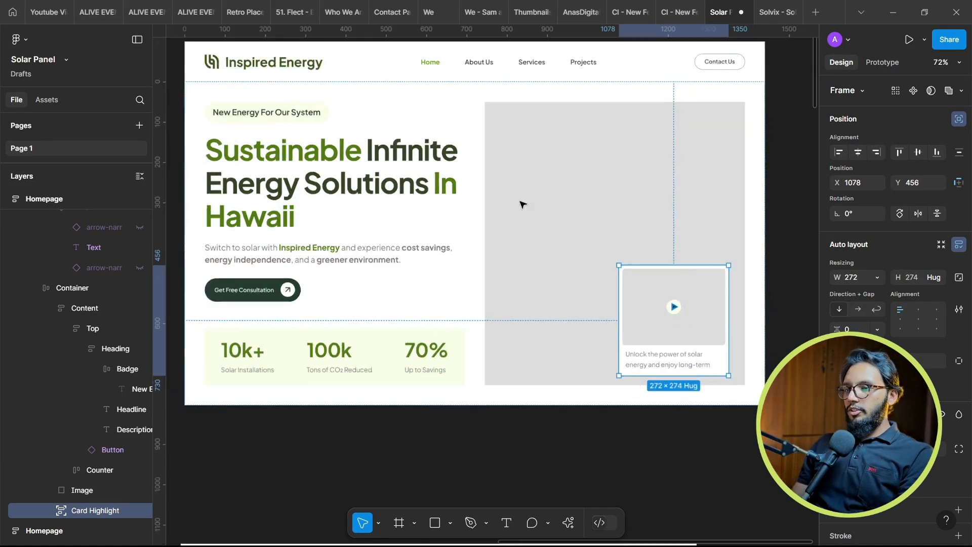
Select the hero image placeholder, switch to Envato in the browser, and show all photo results for "solar panel"
scroll(573, 173, "up", 3)
left_click(574, 174)
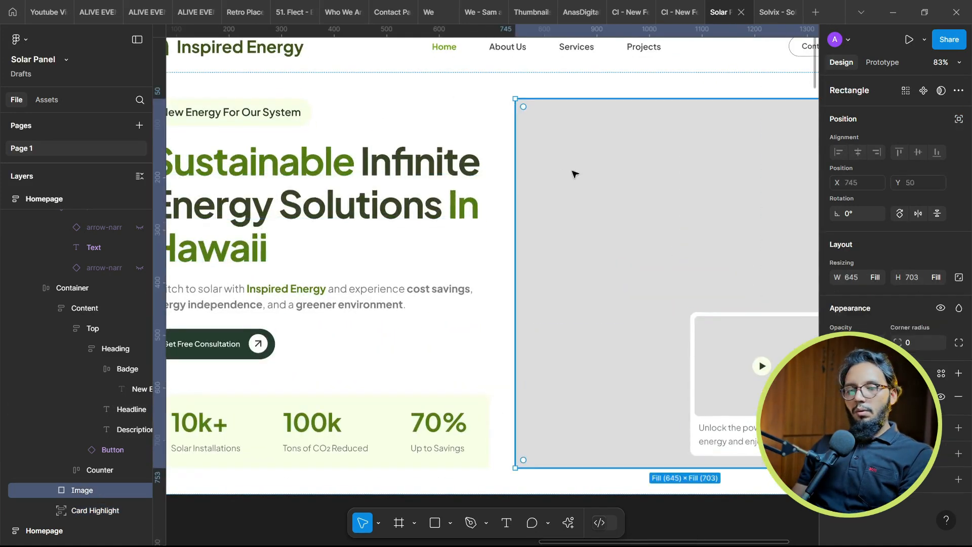
scroll(576, 187, "down", 3)
scroll(658, 321, "up", 5)
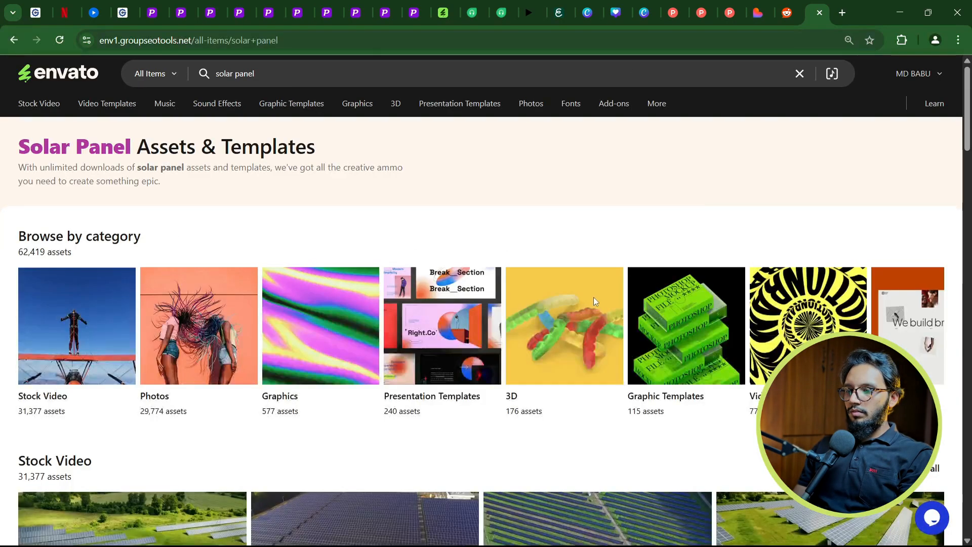
scroll(588, 293, "down", 7)
scroll(588, 292, "down", 1)
scroll(557, 253, "up", 5)
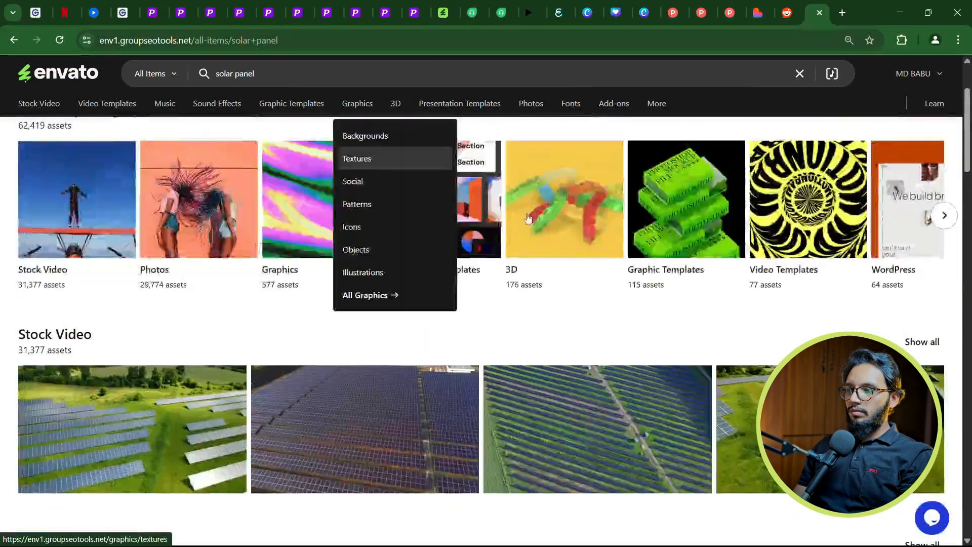
scroll(528, 217, "down", 7)
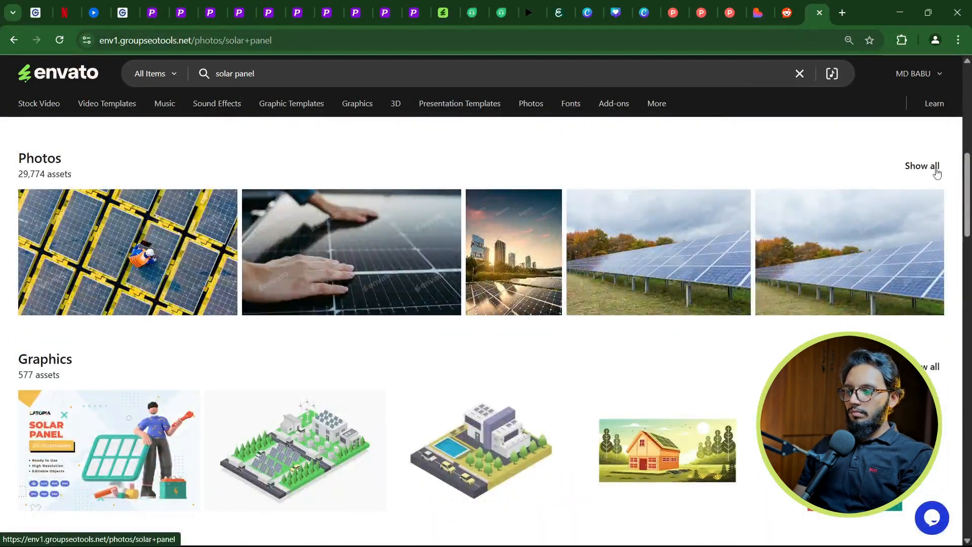
left_click(937, 167)
Browse the solar panel photos and open "Multicultural people checking temperature of solar panels"
scroll(480, 295, "down", 5)
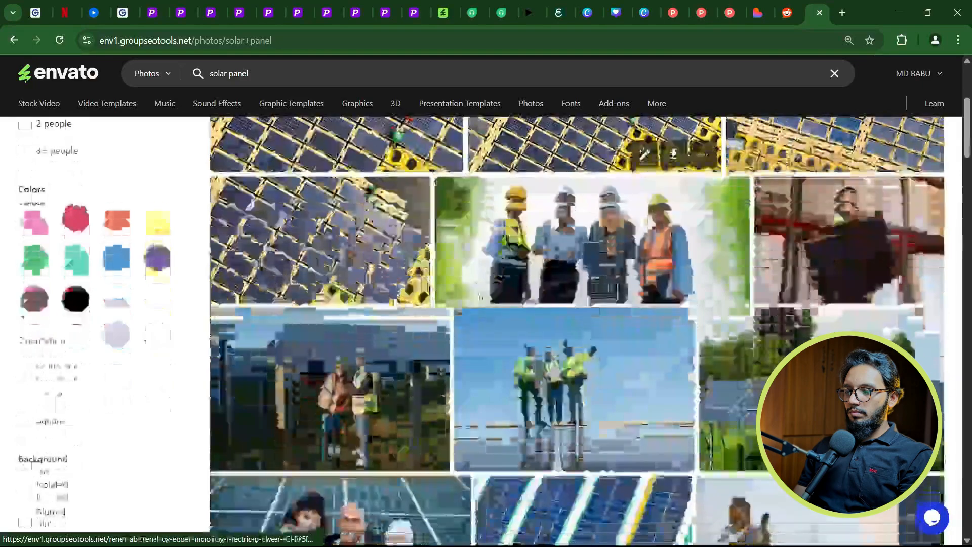
scroll(479, 297, "down", 3)
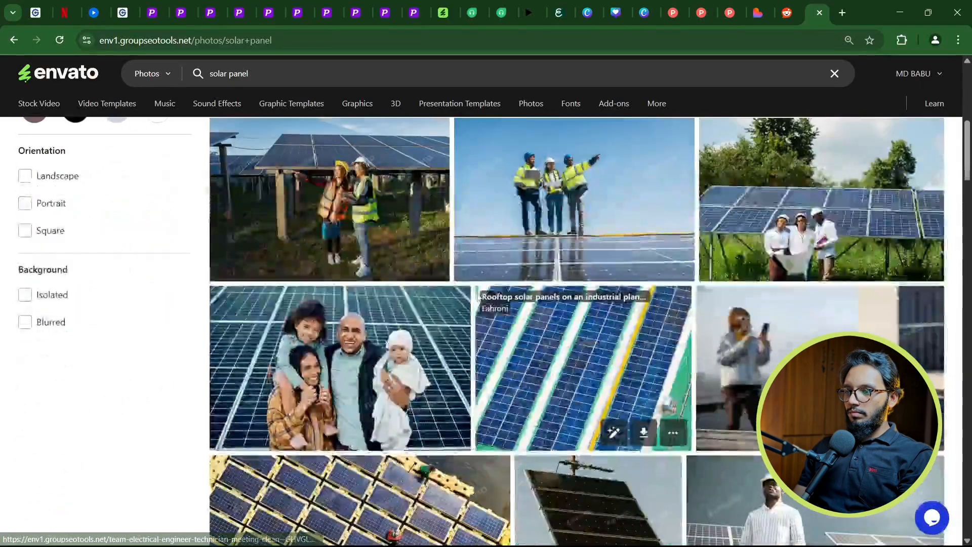
scroll(478, 297, "down", 3)
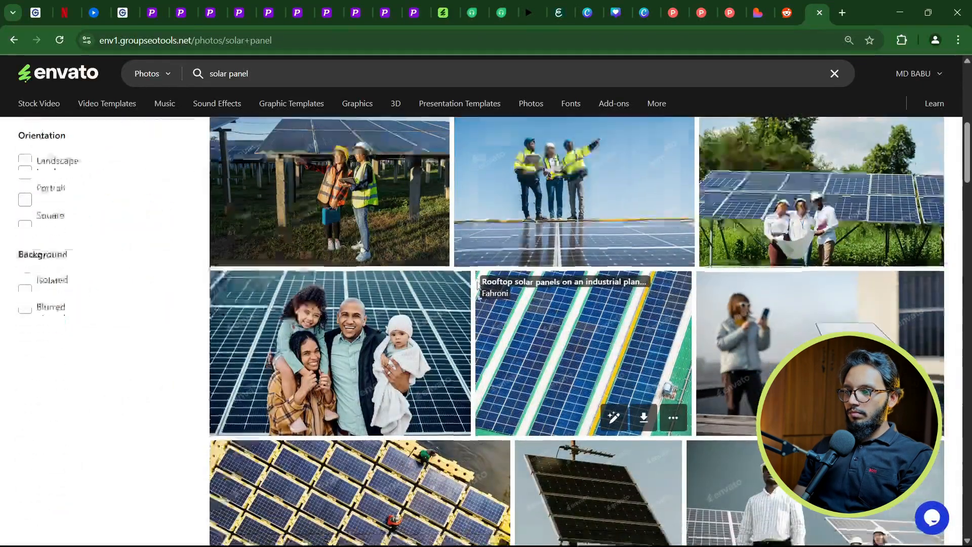
scroll(479, 299, "up", 3)
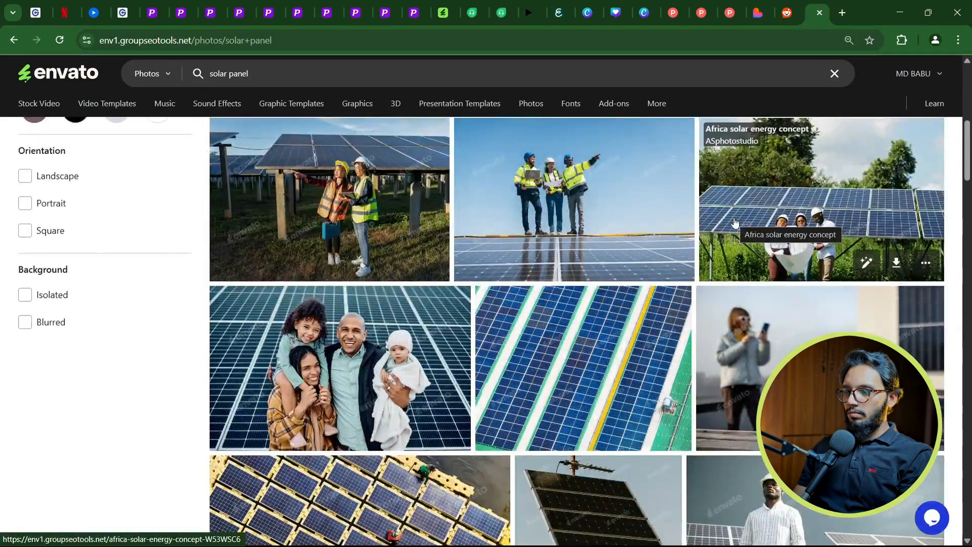
scroll(734, 222, "down", 3)
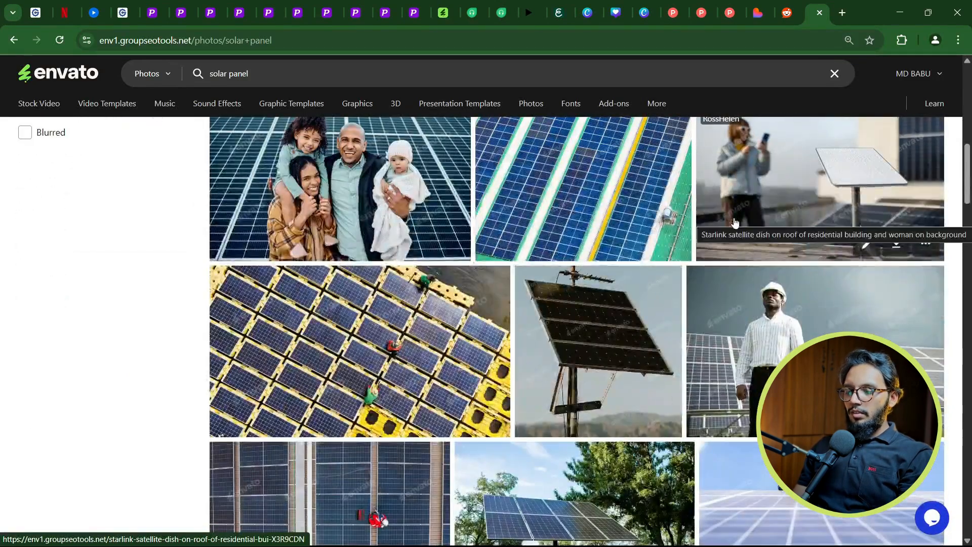
scroll(735, 221, "down", 3)
scroll(735, 222, "down", 3)
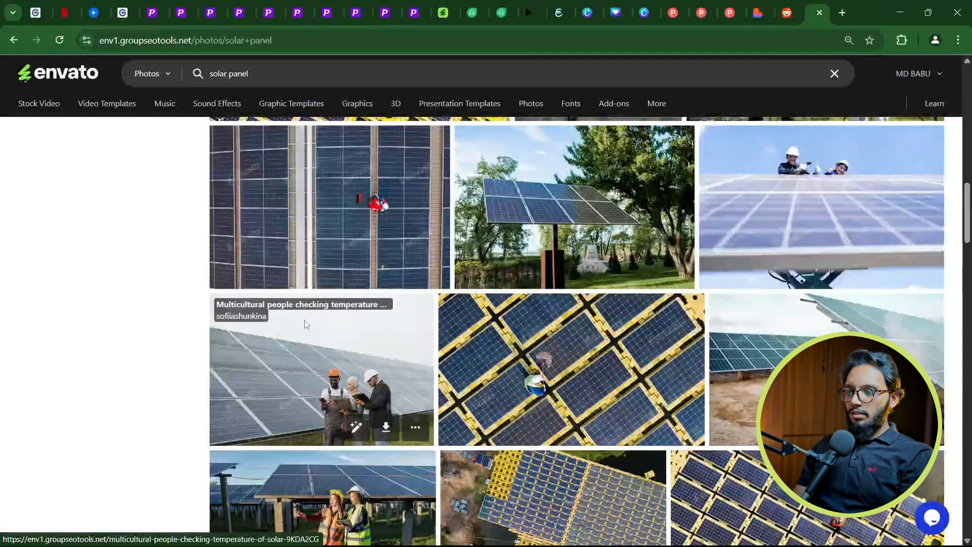
scroll(276, 387, "down", 3)
scroll(303, 356, "up", 3)
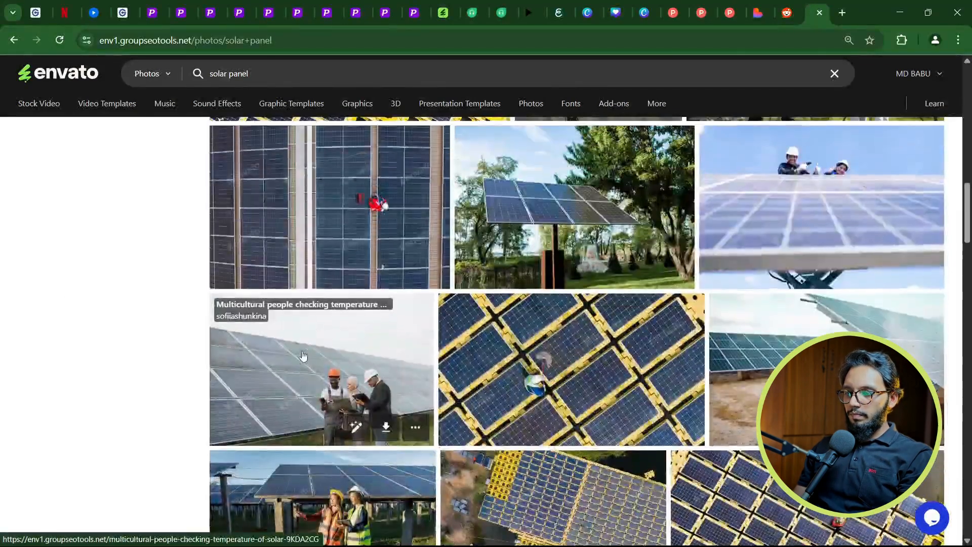
left_click(304, 356)
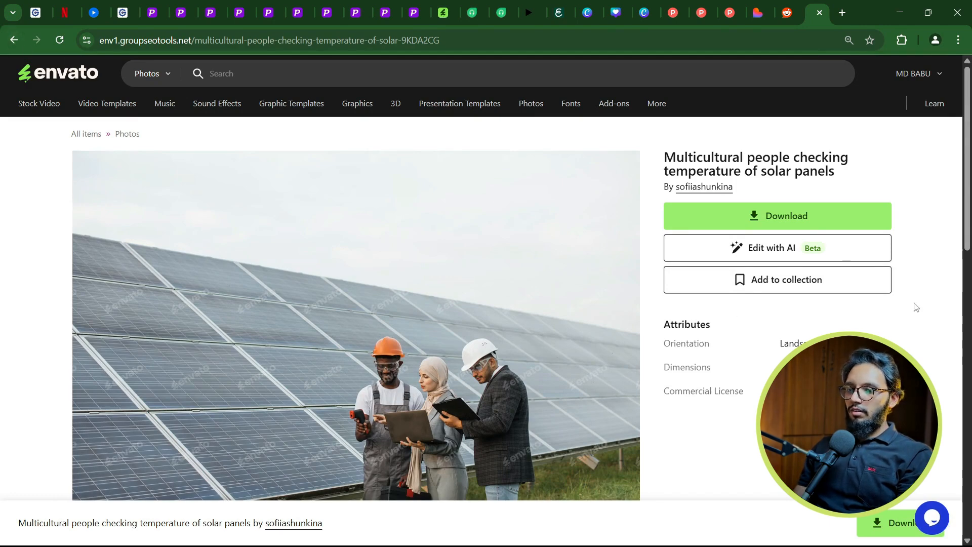
Download the photo licensed to the first listed project and look through the similar photos
left_click(777, 218)
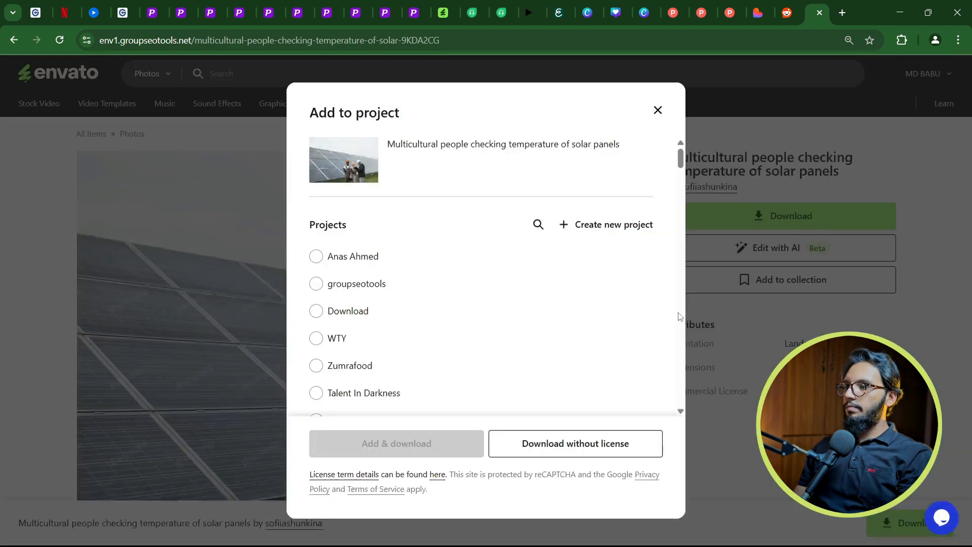
left_click(355, 258)
left_click(396, 444)
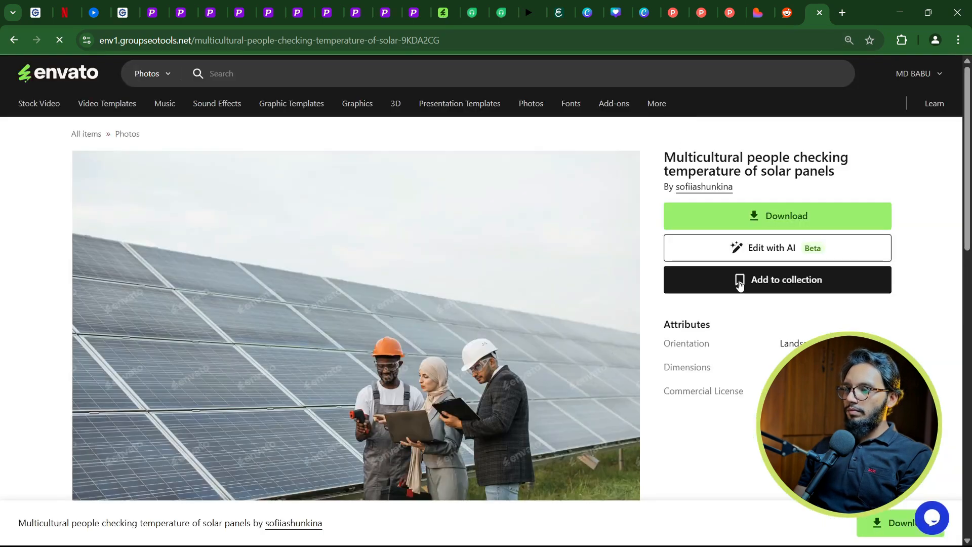
scroll(529, 214, "down", 10)
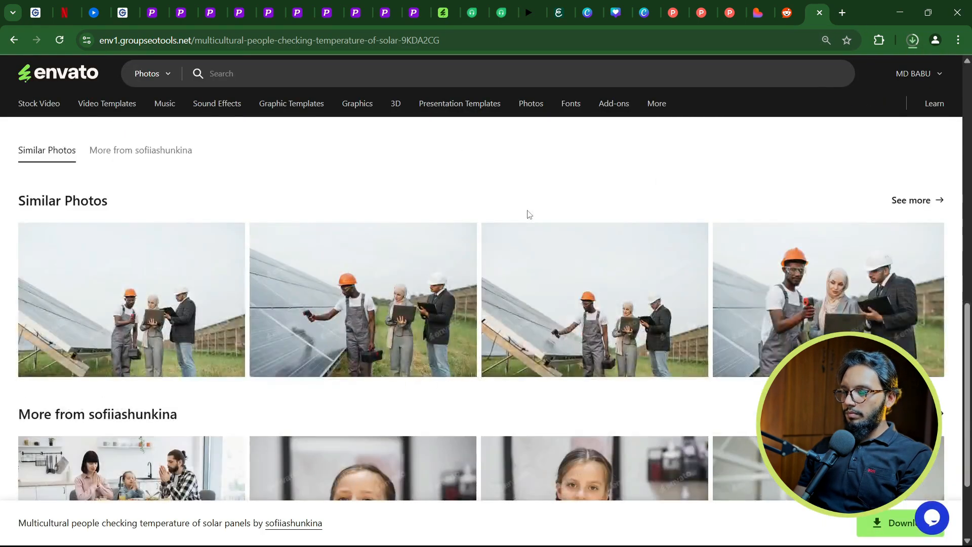
scroll(528, 216, "down", 3)
scroll(528, 216, "up", 15)
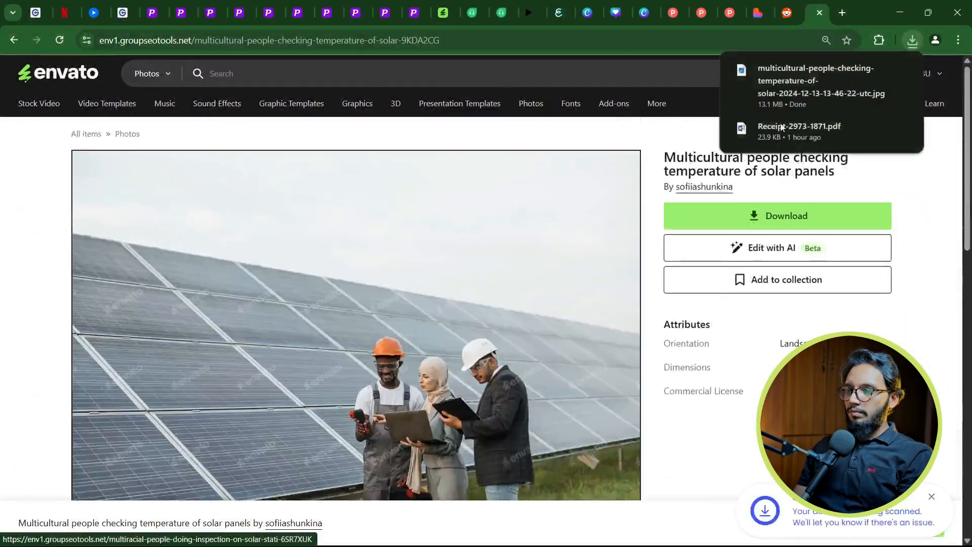
Bring the downloaded solar panel photo into the Figma design over the hero section
left_click_drag(780, 100, 733, 211)
key("alt+Tab")
scroll(499, 213, "down", 6)
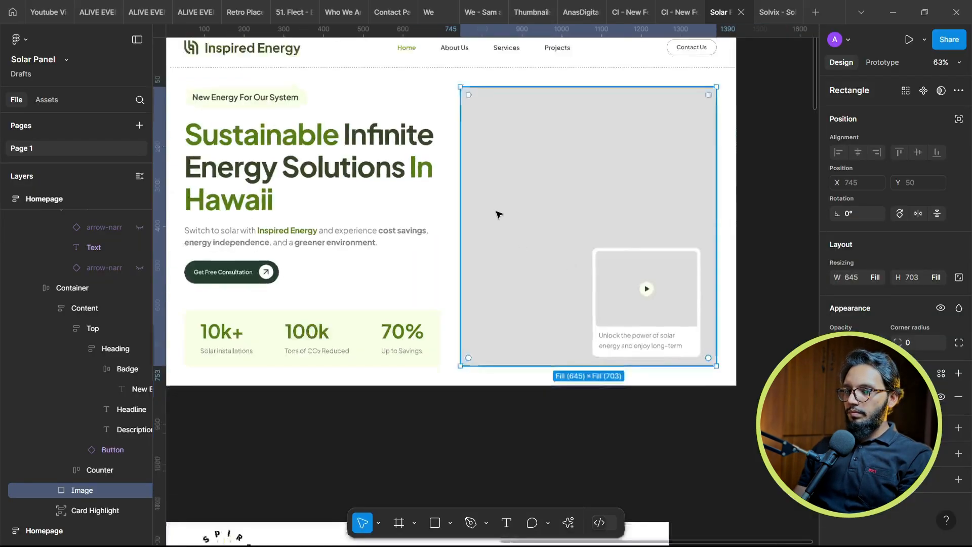
scroll(681, 228, "up", 3)
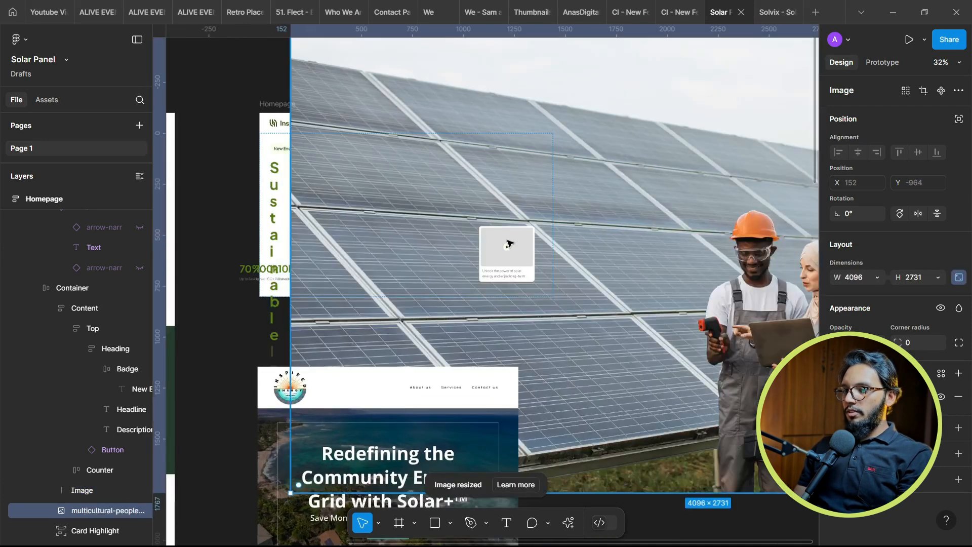
Move the photo out of the hero container to the empty canvas beside the Homepage frame
scroll(540, 244, "down", 4)
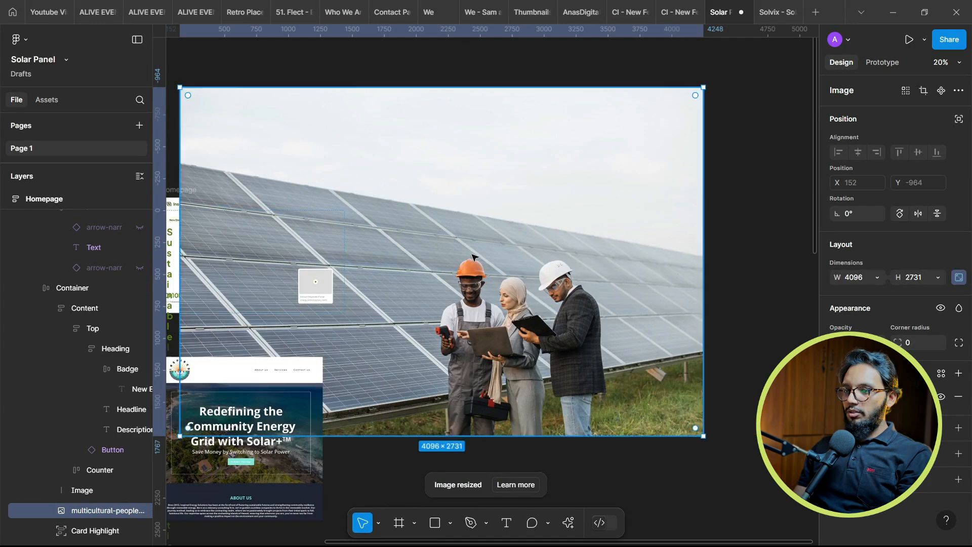
left_click_drag(328, 239, 445, 245)
scroll(557, 264, "right", 3)
scroll(661, 289, "down", 2)
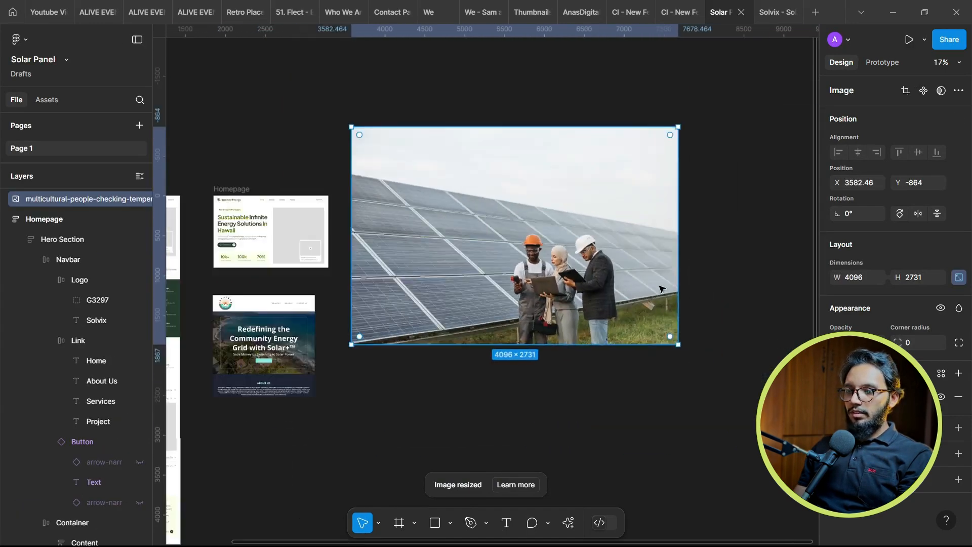
Scale the photo down to about 1512 × 1008 and place it just beside the Homepage frame
scroll(661, 288, "up", 2)
left_click_drag(654, 185, 501, 289)
scroll(277, 245, "up", 3)
left_click_drag(477, 449, 444, 282)
scroll(430, 282, "up", 4)
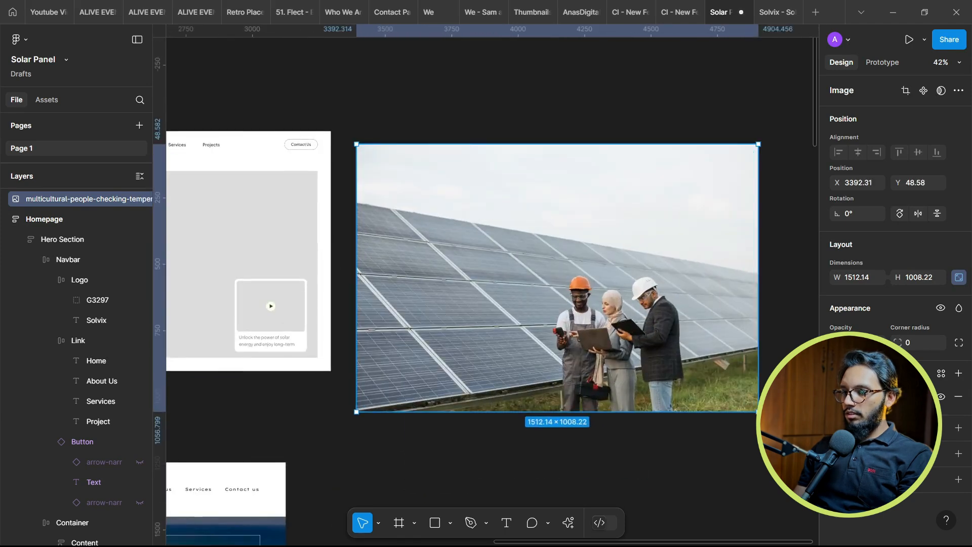
Adjust the photo's image fill colours, shifting Tint slightly toward green
left_click(839, 397)
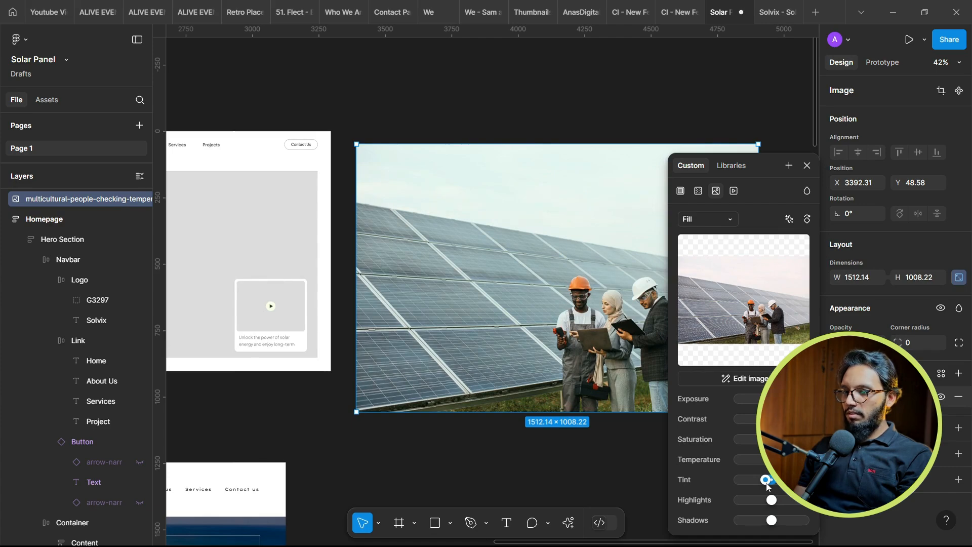
scroll(588, 330, "down", 3)
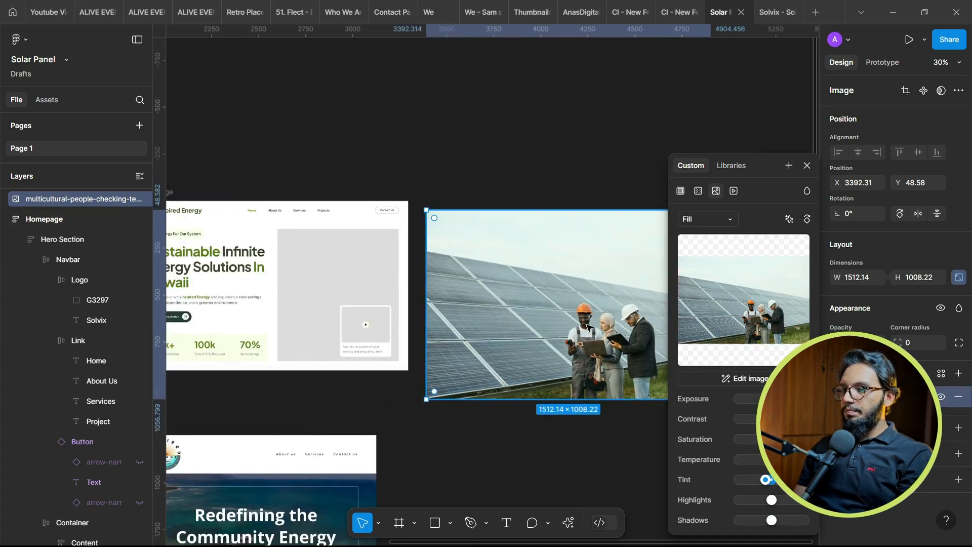
scroll(585, 320, "down", 1)
scroll(490, 451, "up", 5)
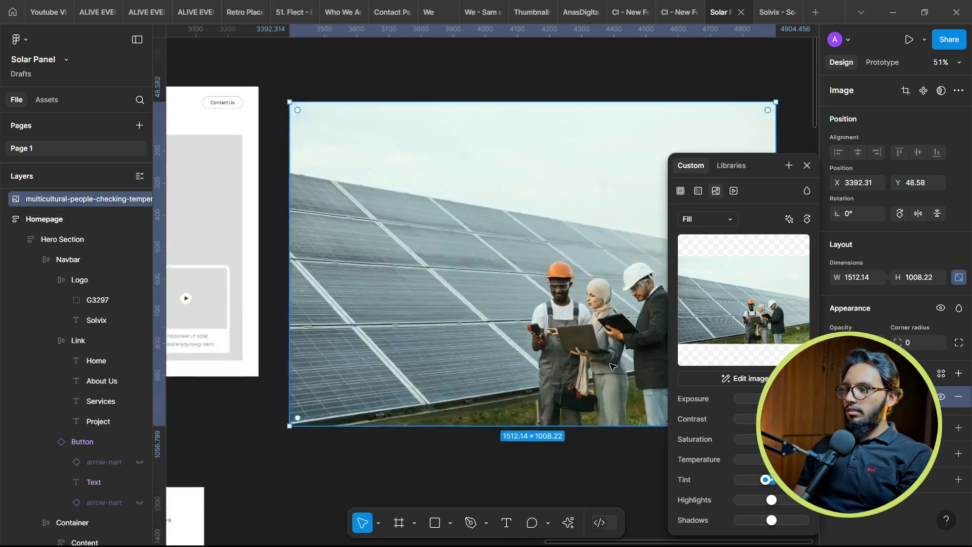
scroll(390, 235, "down", 2)
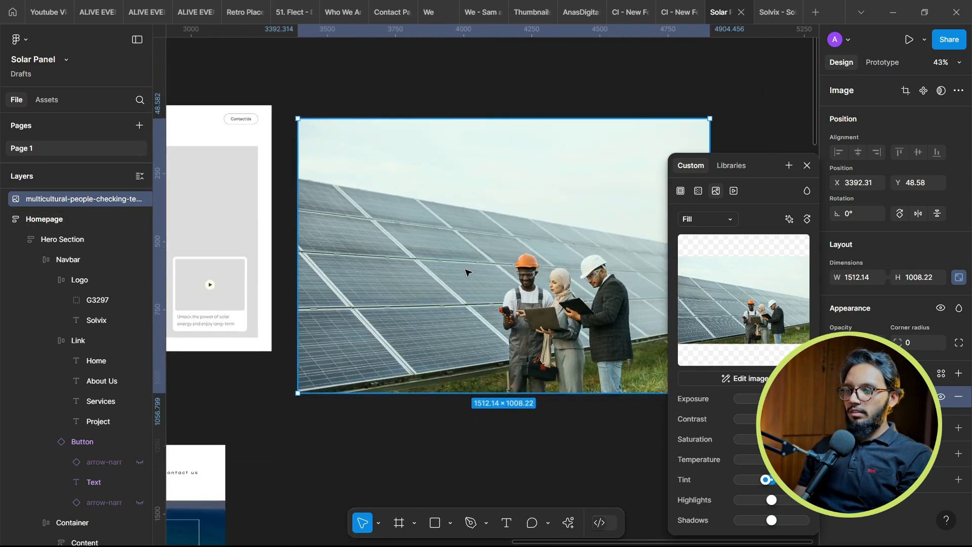
left_click(807, 166)
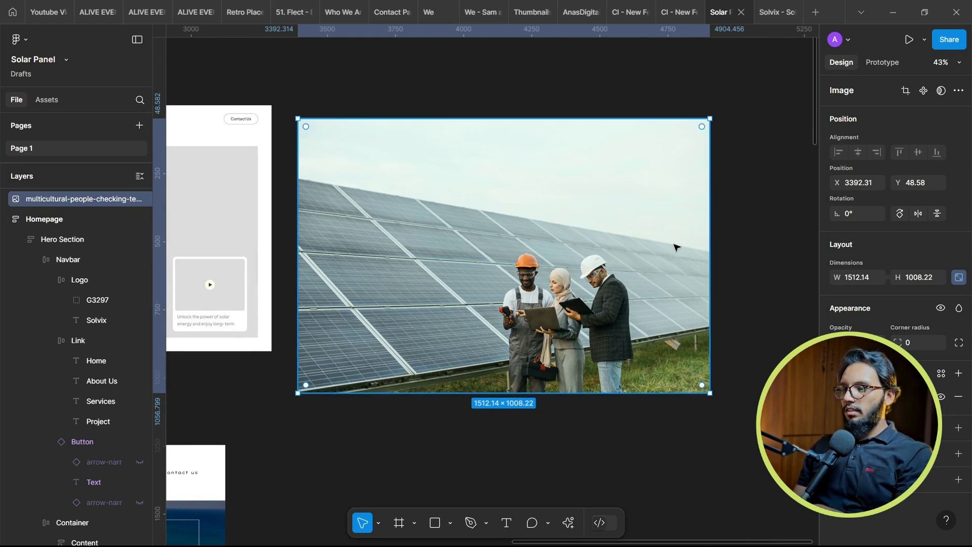
Duplicate the photo and trace a closed Pen shape along the panels' upper edge and down around the photo's lower corners
key("ctrl+d")
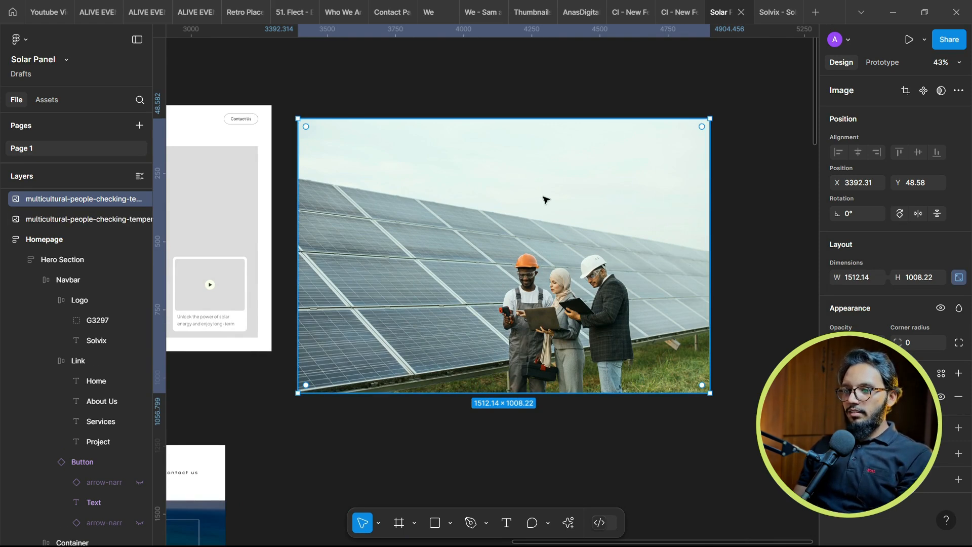
key("p")
left_click(708, 251)
left_click(299, 179)
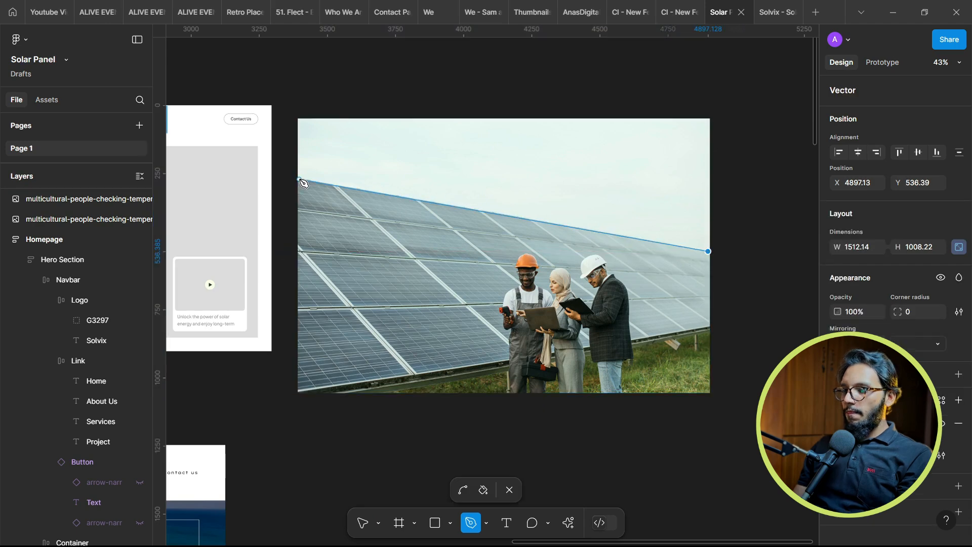
left_click(298, 392)
left_click(708, 393)
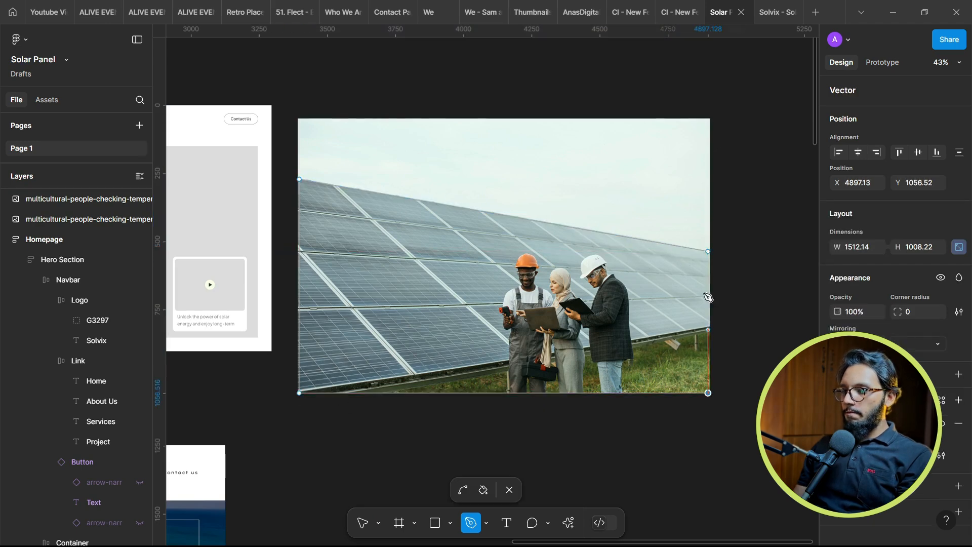
left_click(708, 252)
Try to mask the traced shape together with the top photo copy
left_click(642, 165, "shift")
right_click(643, 166)
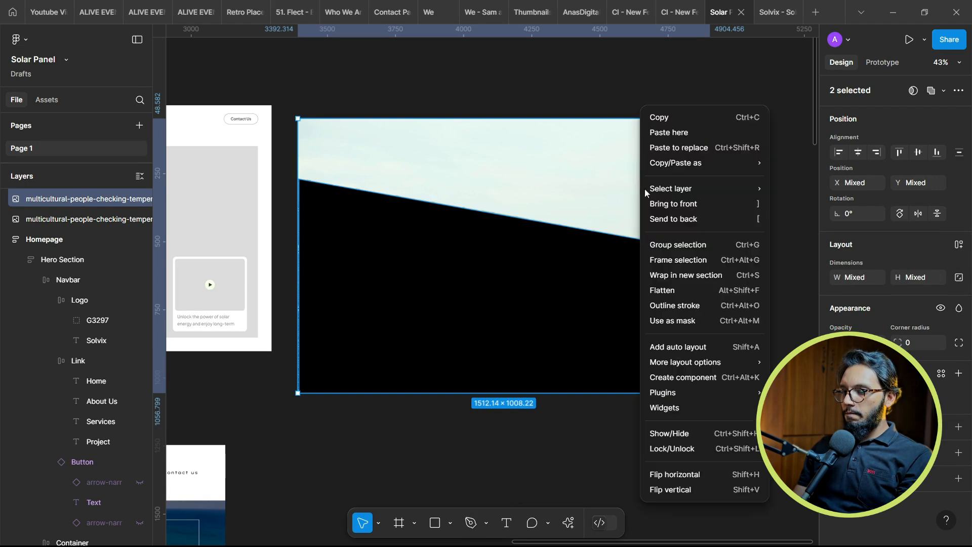
left_click(681, 321)
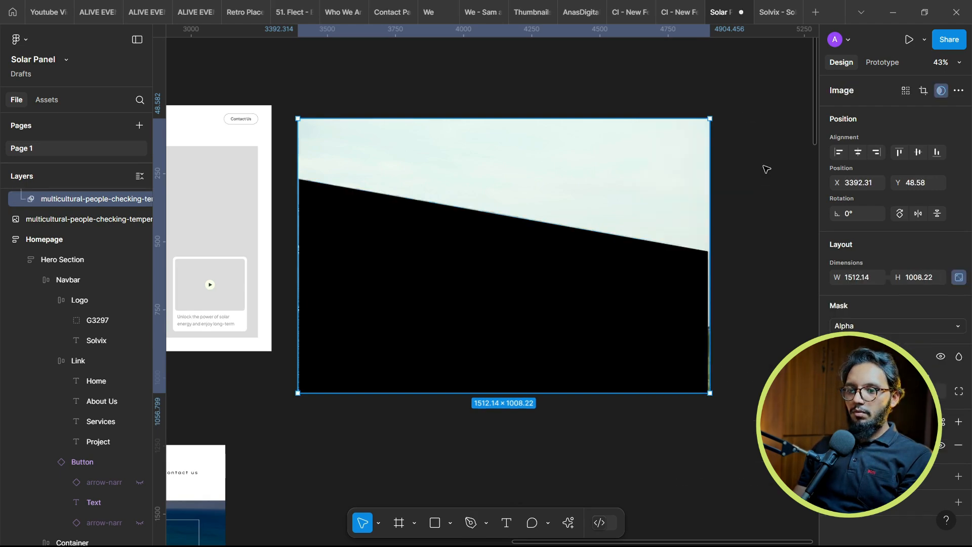
key("ctrl+z")
Place the traced shape beneath the top photo copy and use it as that copy's mask
right_click(58, 218)
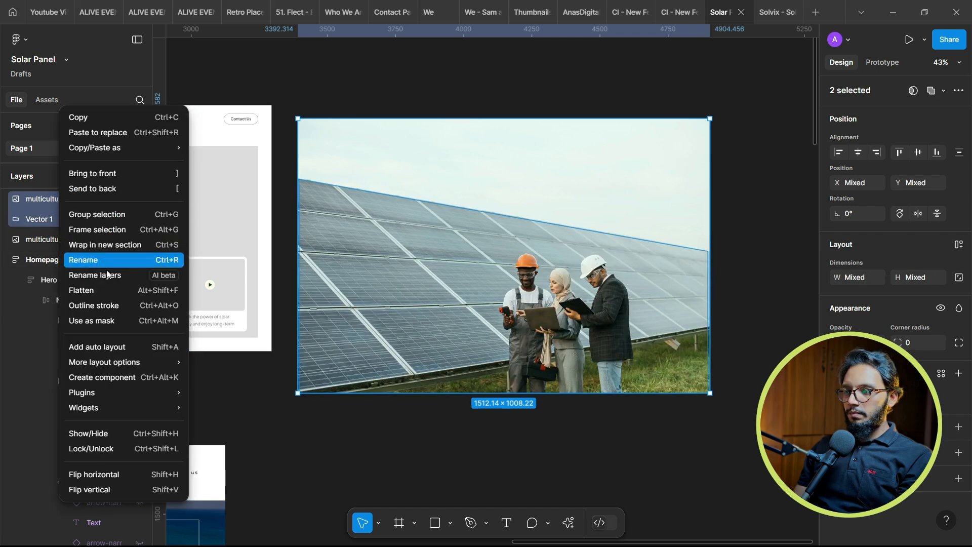
left_click(104, 324)
scroll(422, 108, "down", 3)
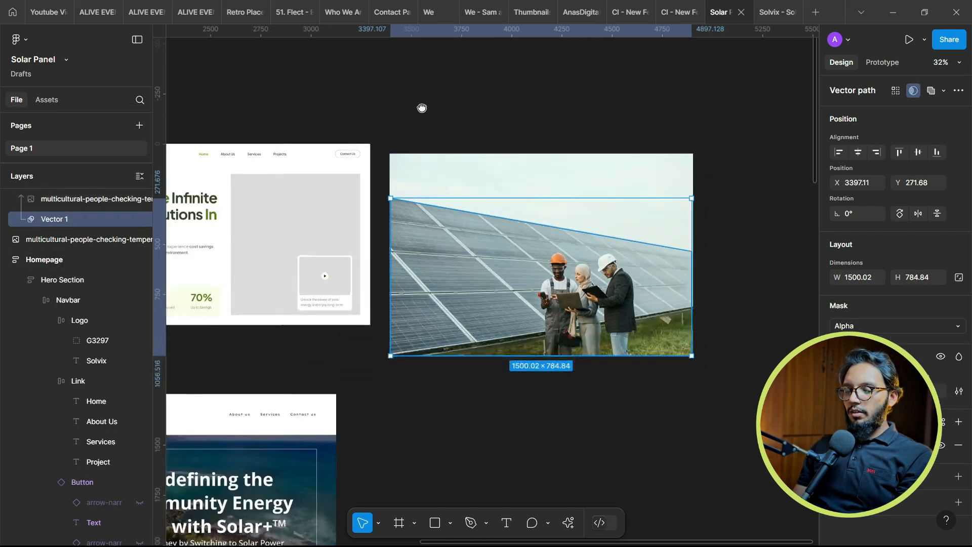
Copy the navbar logo, draw a 705 × 206 frame with corner radius 35 over the photo's sky, and paste the logo into it
left_click_drag(422, 108, 492, 147)
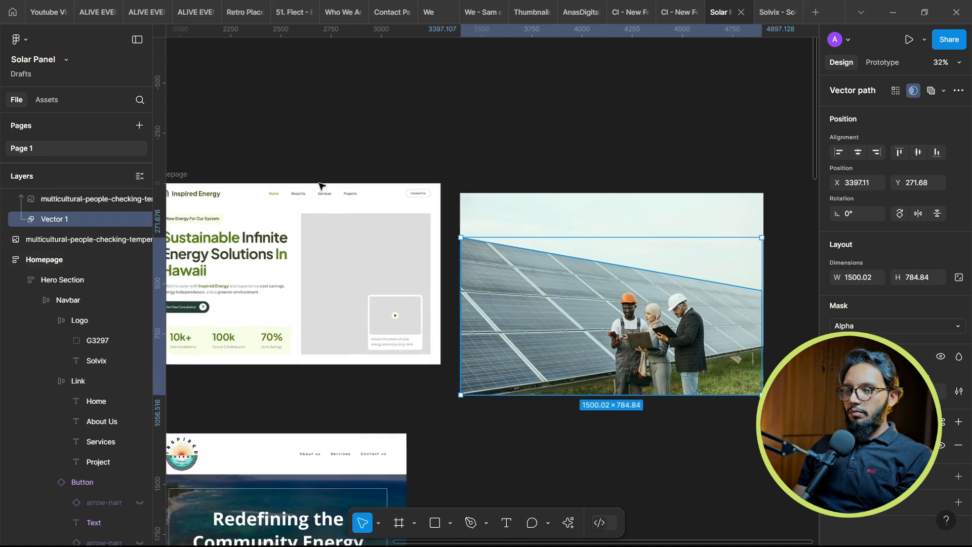
left_click(191, 195)
left_click(192, 195)
scroll(712, 242, "up", 5)
key("f")
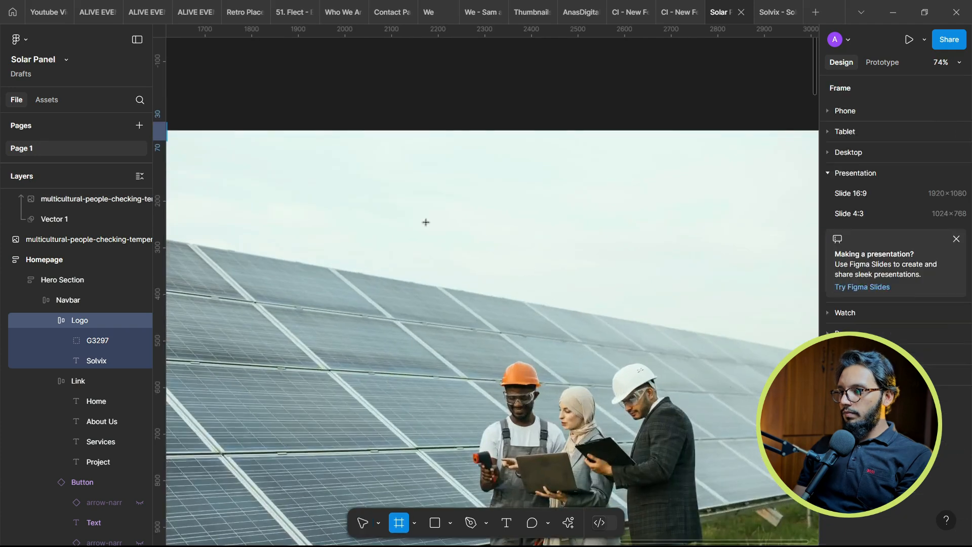
mouse_move(387, 208)
left_mouse_down()
mouse_move(636, 313)
mouse_move(715, 304)
left_mouse_up()
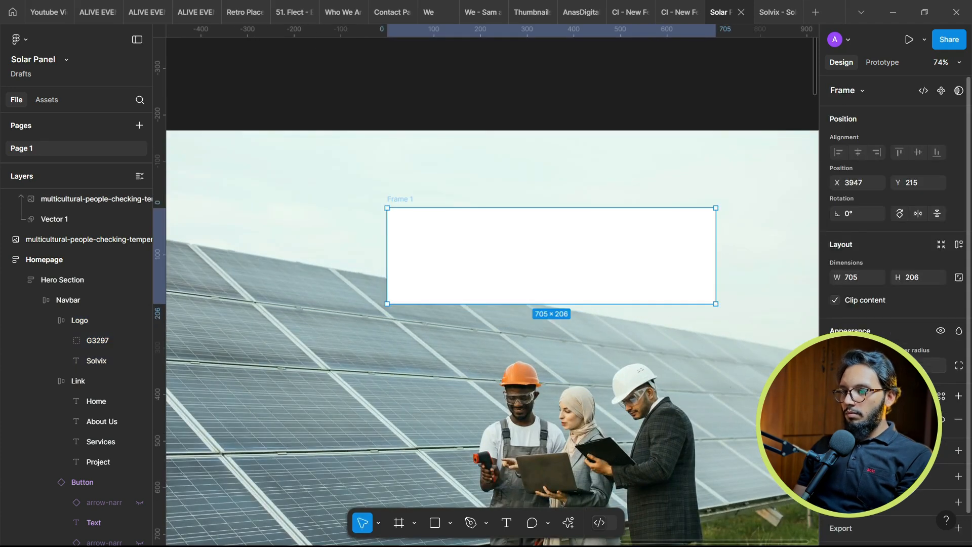
key("ctrl+v")
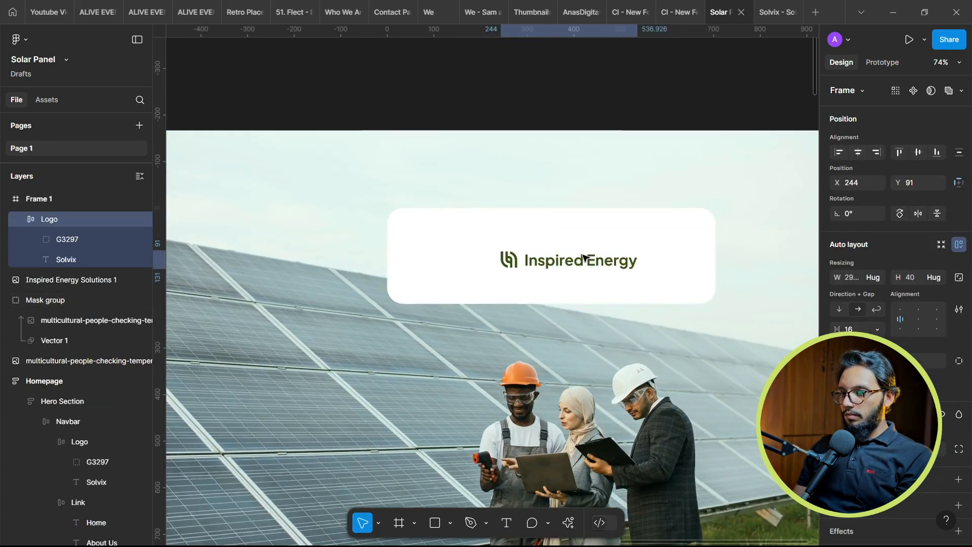
Centre the pasted logo within the new frame and scale it proportionally to about 522 × 72
left_click_drag(557, 256, 540, 252)
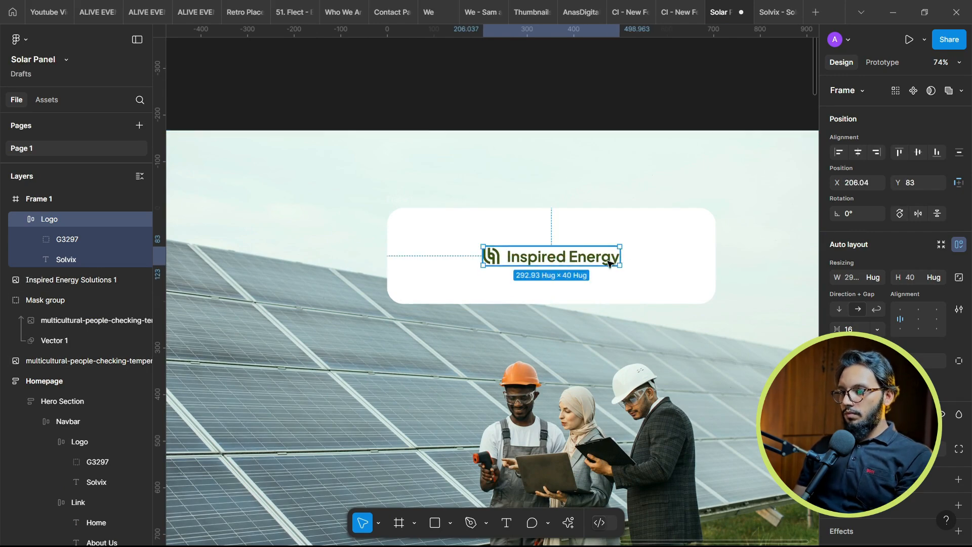
key("k")
left_click_drag(613, 247, 630, 238)
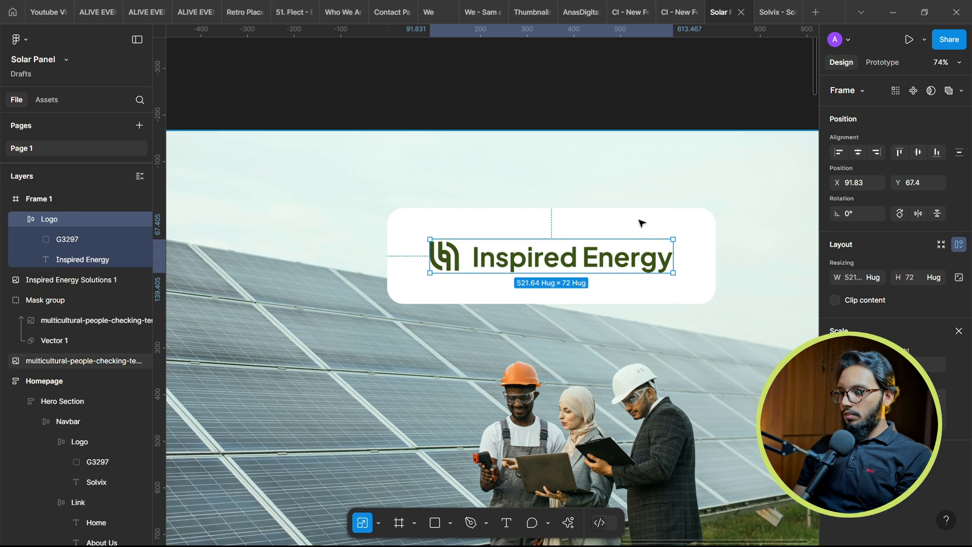
key("v")
Give the logo frame a linear gradient fill from FFFFFF to pale green E6F4EB
left_click(640, 222)
left_click(838, 420)
left_click(698, 259)
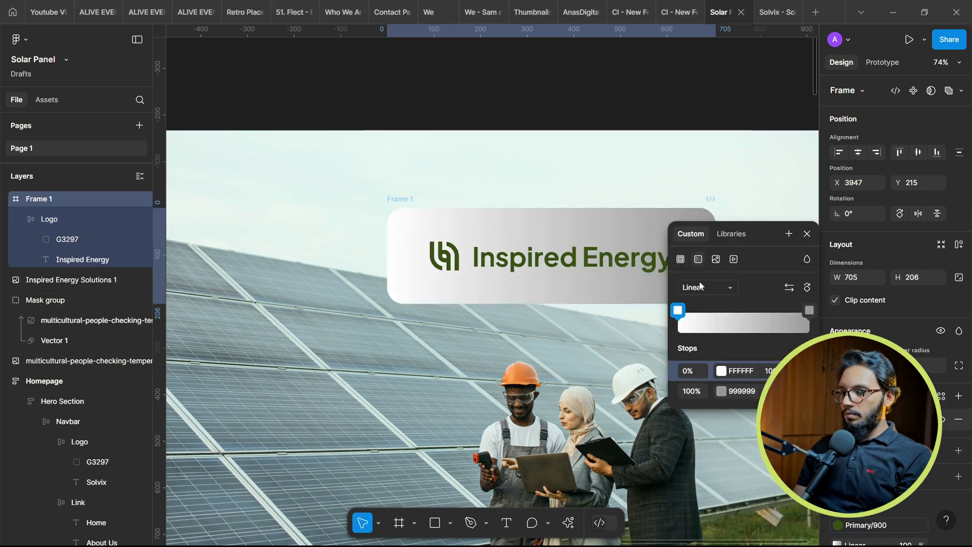
left_click(809, 310)
left_click_drag(569, 342, 532, 288)
scroll(527, 186, "down", 3)
scroll(527, 187, "up", 3)
scroll(527, 187, "up", 3)
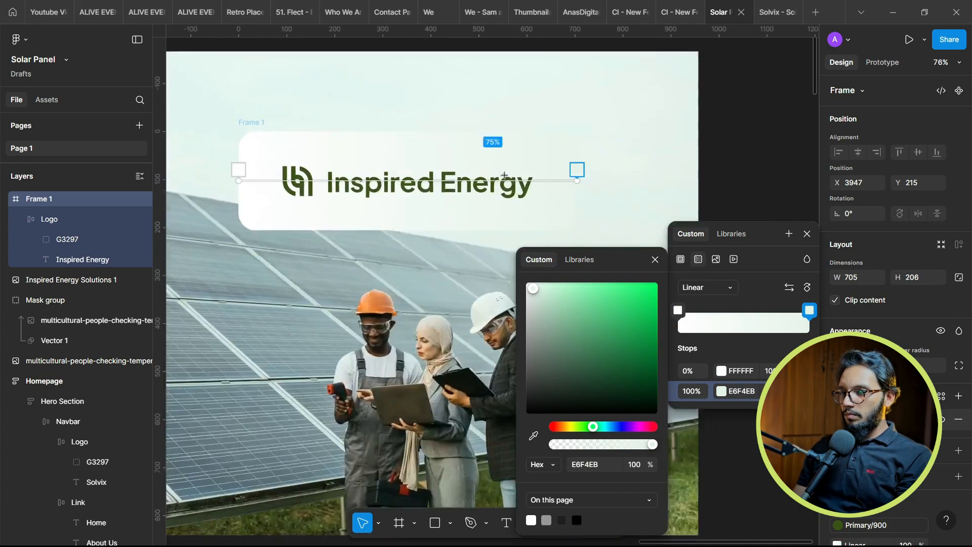
Reposition the gradient's handles around the frame's lower edge and set its end stop to D7F2E1
left_click_drag(573, 180, 490, 230)
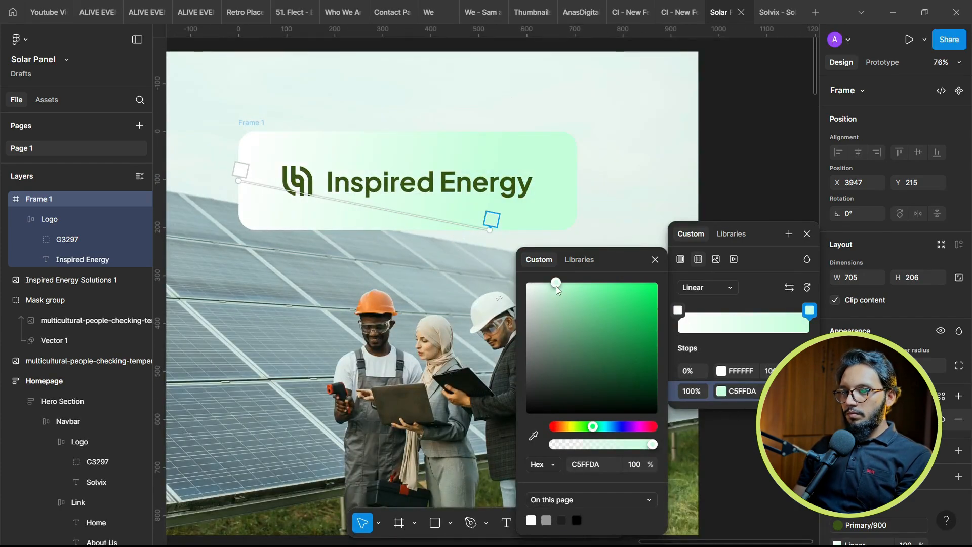
left_click_drag(242, 168, 419, 148)
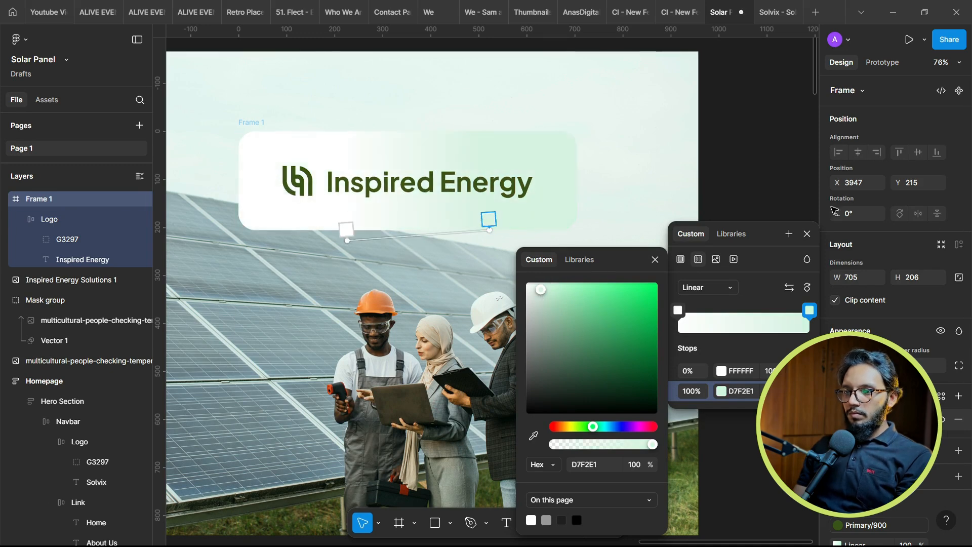
key("Escape")
key("Escape")
Bring the mask group forward one level in the layer stack
left_click(273, 169)
left_click(270, 126)
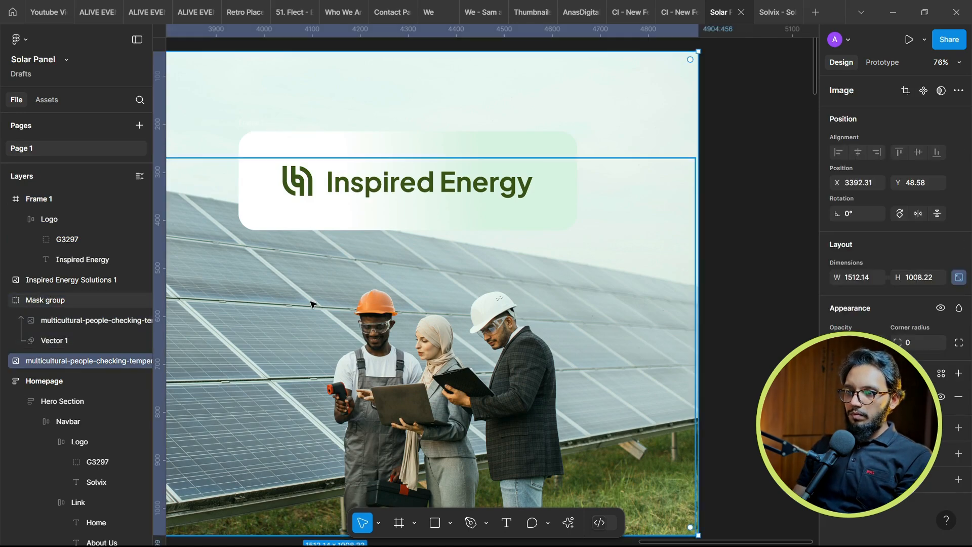
left_click(311, 303)
key("ctrl+]")
left_click(369, 148)
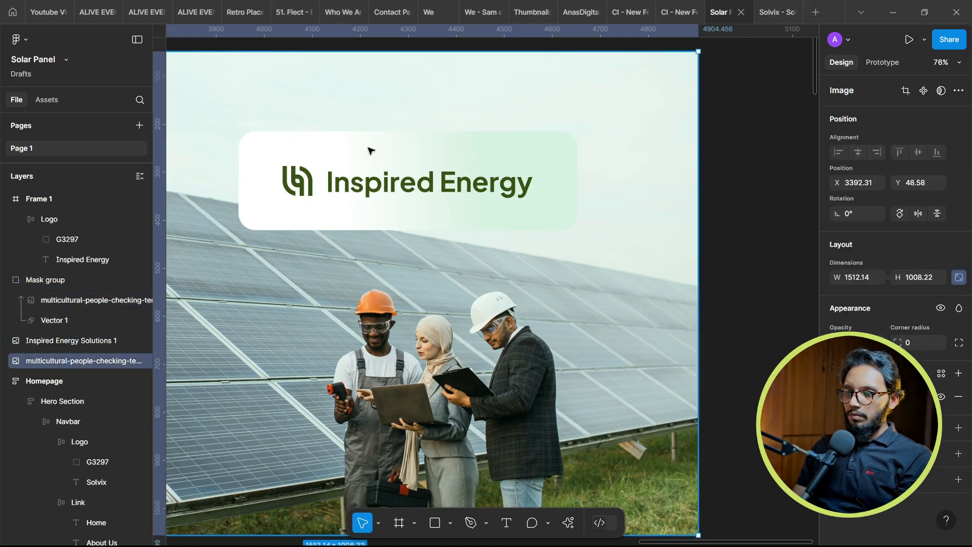
double_click(247, 145)
left_click_drag(247, 145, 264, 149)
scroll(515, 156, "down", 5)
scroll(515, 156, "up", 4)
key("ctrl+z")
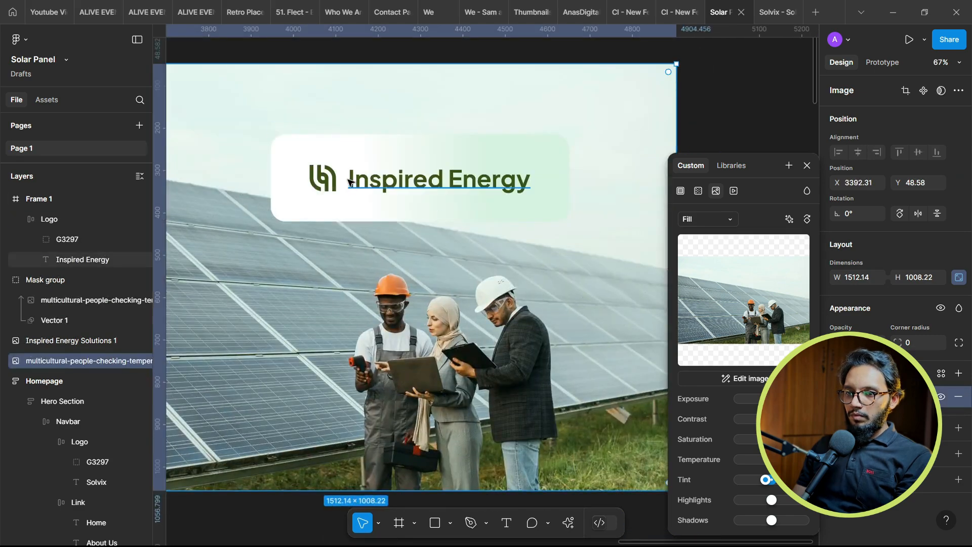
Collapse the logo and mask layers and place the logo frame beneath the mask group in the layer order
left_click(405, 178, "ctrl")
left_click(21, 220)
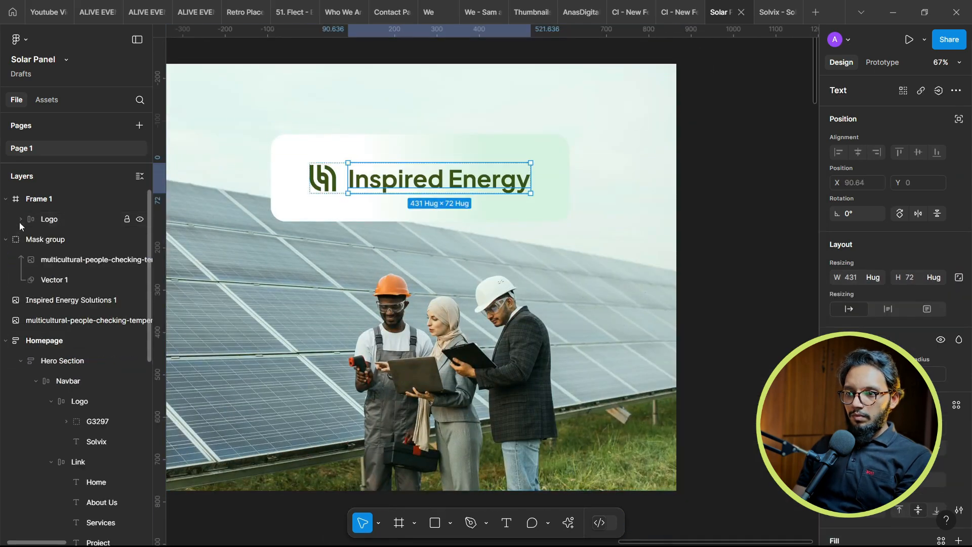
left_click(51, 226)
right_click(288, 151)
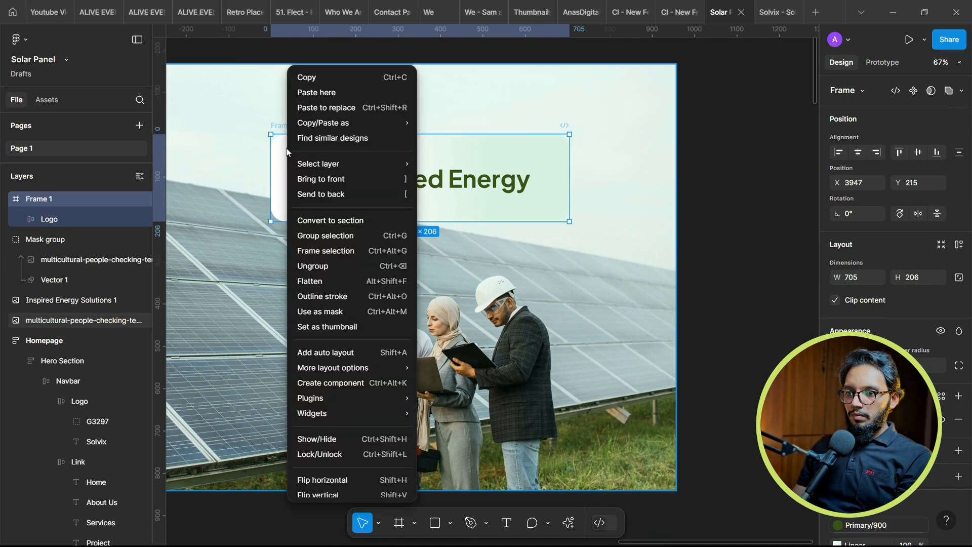
left_click(25, 201)
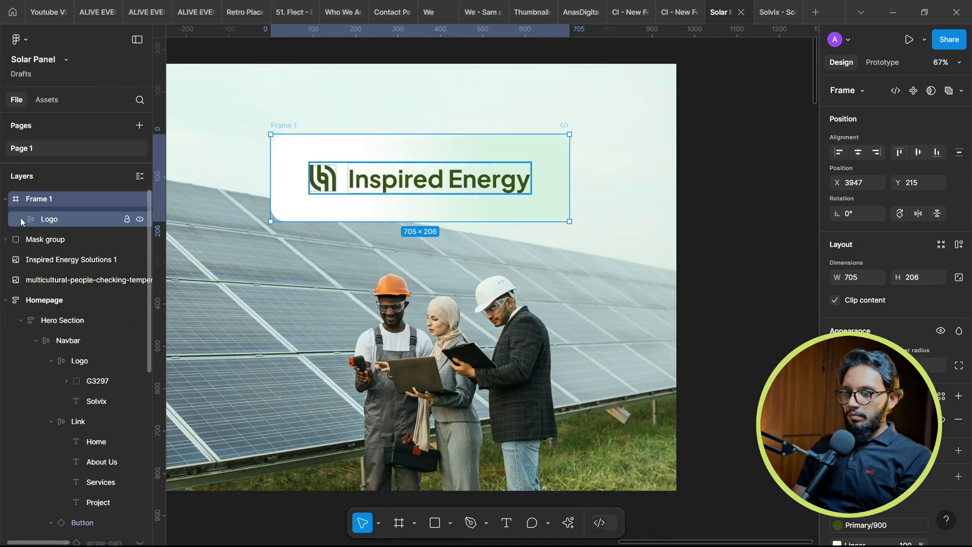
left_click_drag(19, 222, 25, 249)
Nudge the logo frame up 20 and left 50 to X 3897, Y 195, partly behind the panels
key("shift+Up")
key("shift+Up")
key("shift+Left")
key("shift+Left")
key("shift+Left")
key("shift+Left")
key("shift+Left")
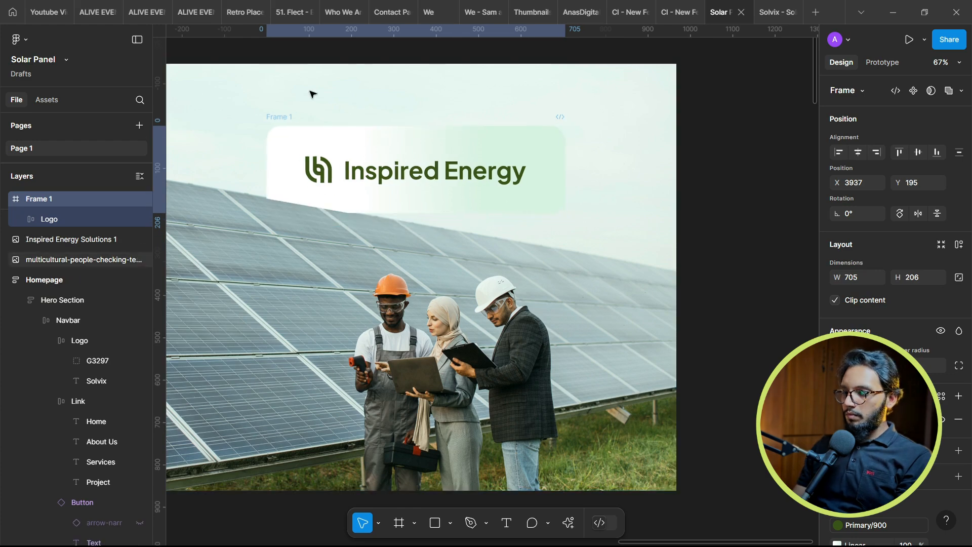
Add a drop shadow to the logo frame with blur 170.3 and Y offset 74
scroll(311, 94, "up", 2)
scroll(942, 456, "down", 2)
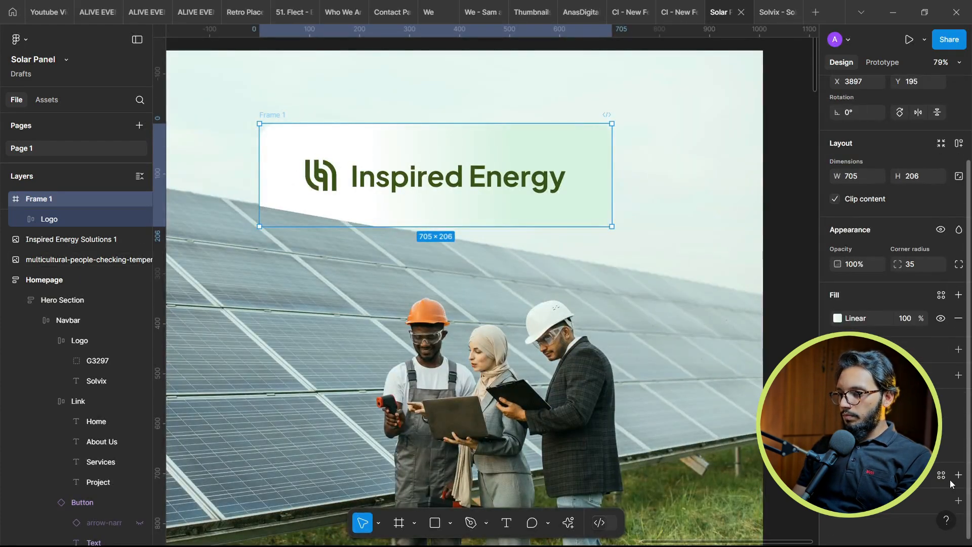
left_click(958, 375)
left_click(718, 400)
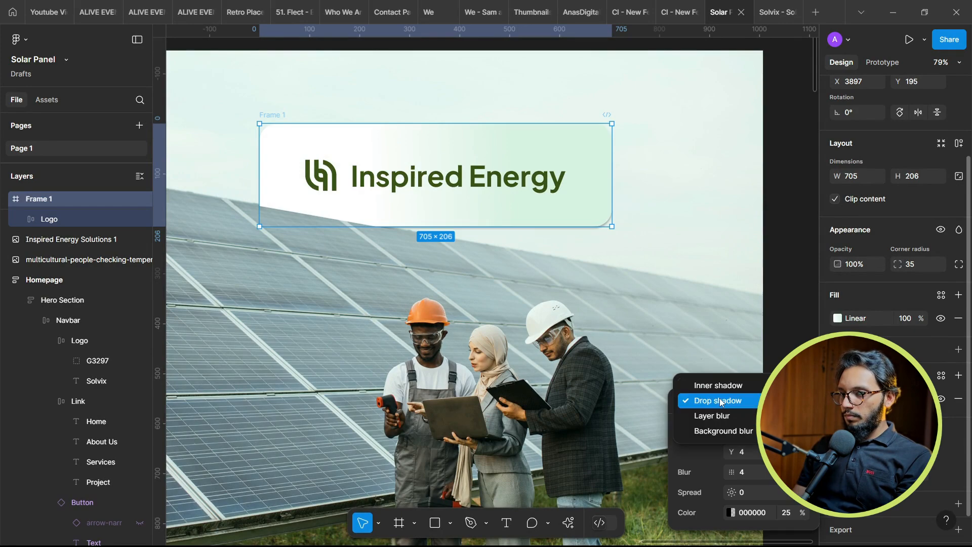
left_click(719, 400)
left_click_drag(732, 472, 701, 511)
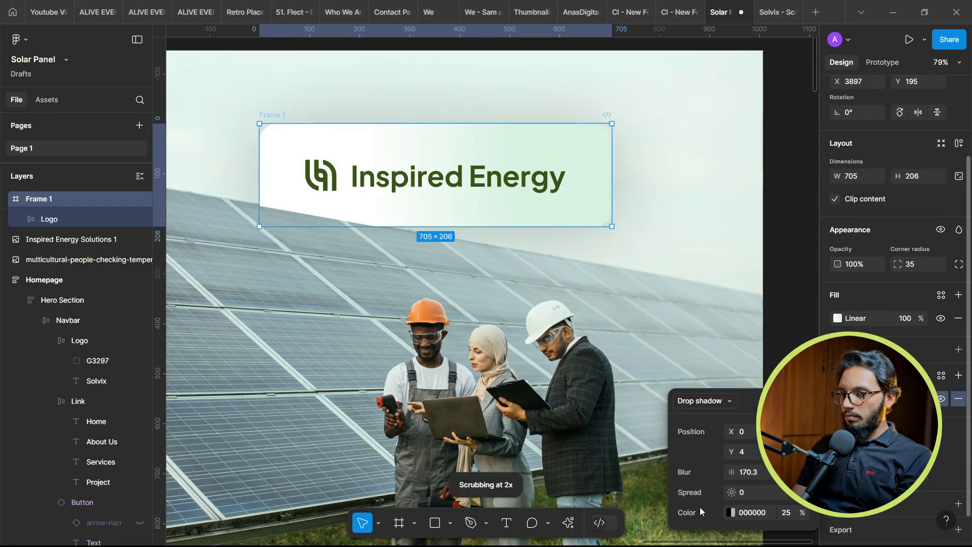
left_click_drag(737, 452, 773, 453)
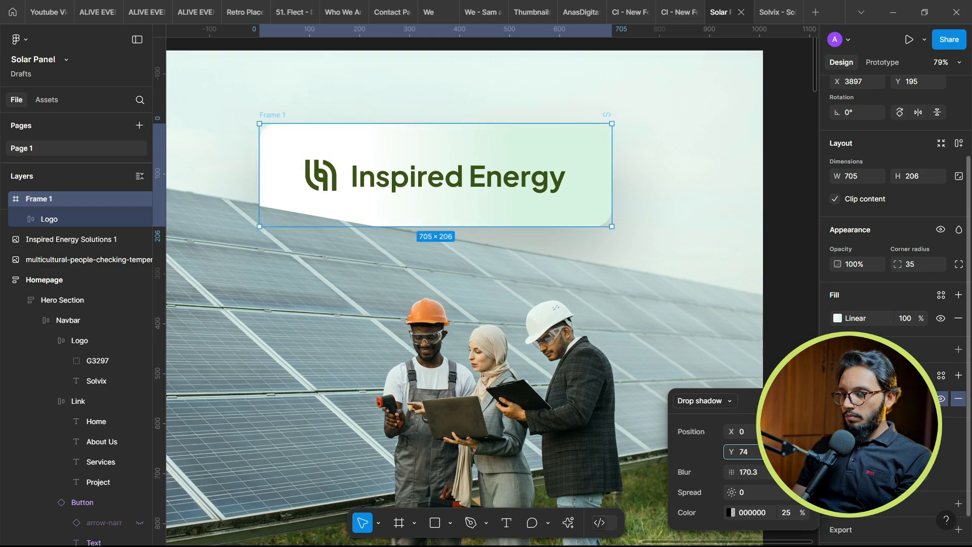
Move the shadowed logo frame to about X 3837, Y 184 over the photo
scroll(545, 321, "down", 1)
scroll(544, 321, "down", 2)
left_click_drag(458, 226, 430, 223)
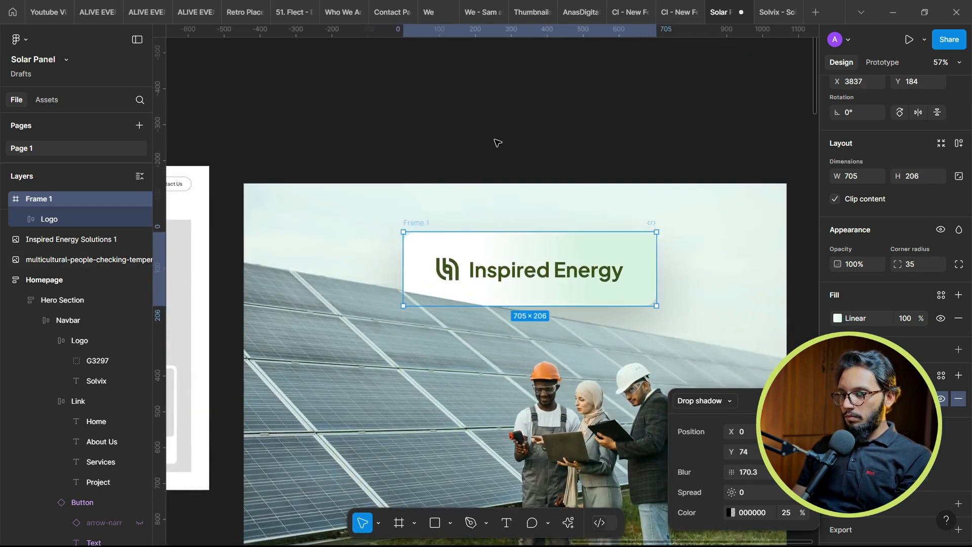
left_click(497, 144)
Select the Vector 1 mask shape inside the mask group and open its path for point editing
scroll(536, 364, "up", 3)
double_click(534, 306)
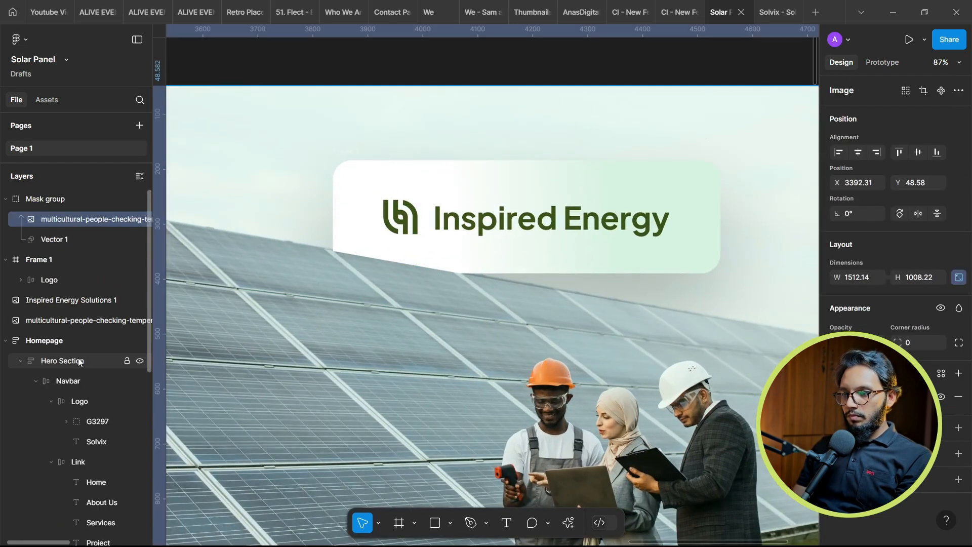
double_click(495, 295)
left_click(44, 241)
scroll(506, 294, "down", 2)
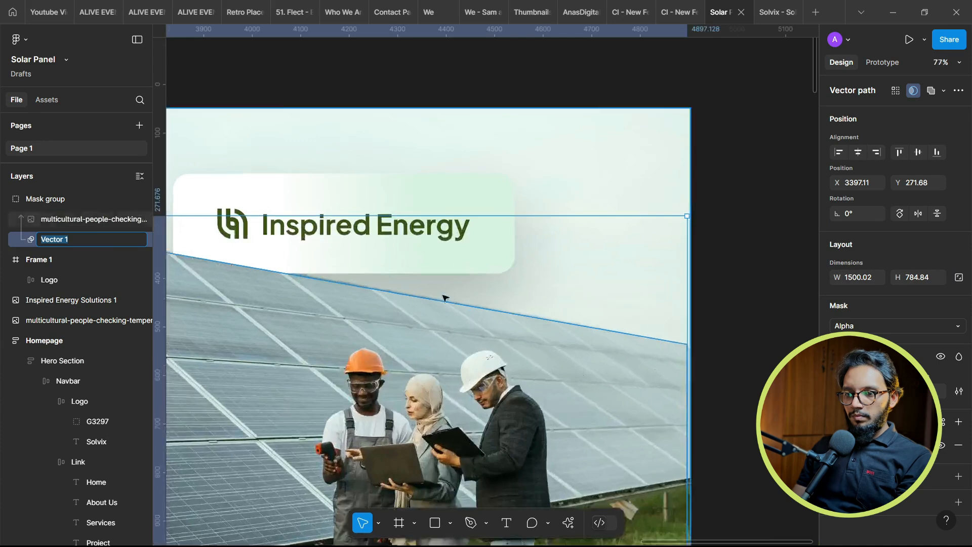
right_click(25, 242)
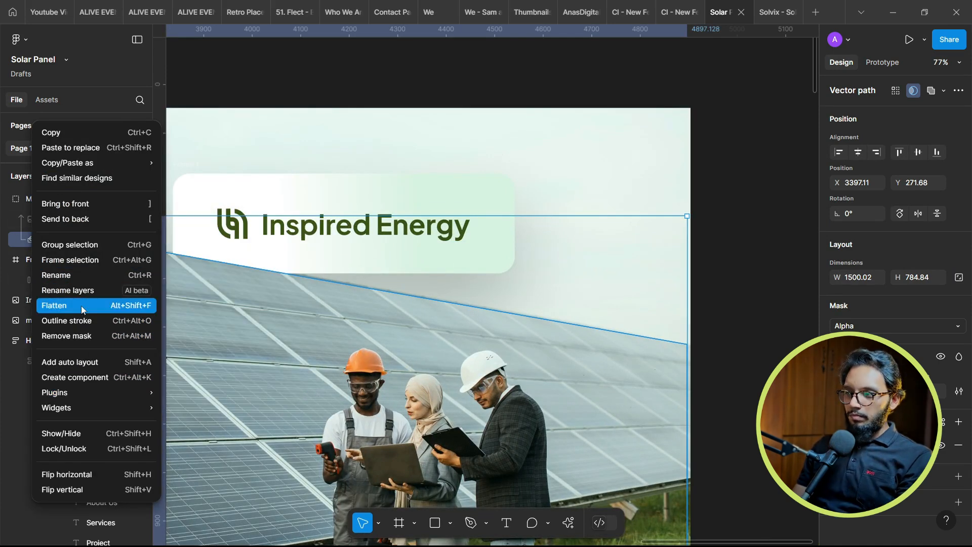
left_click(897, 96)
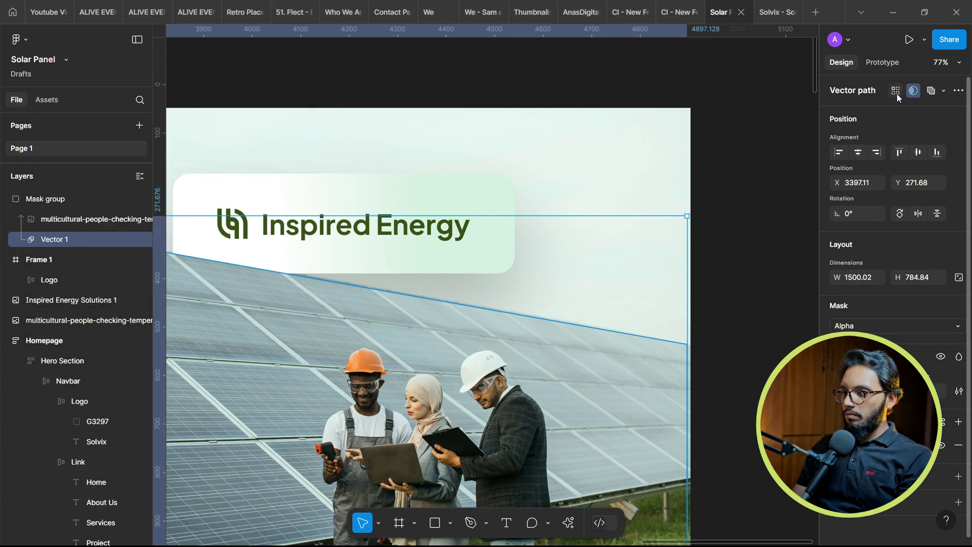
left_click(898, 96)
left_click(945, 94)
left_click(849, 135)
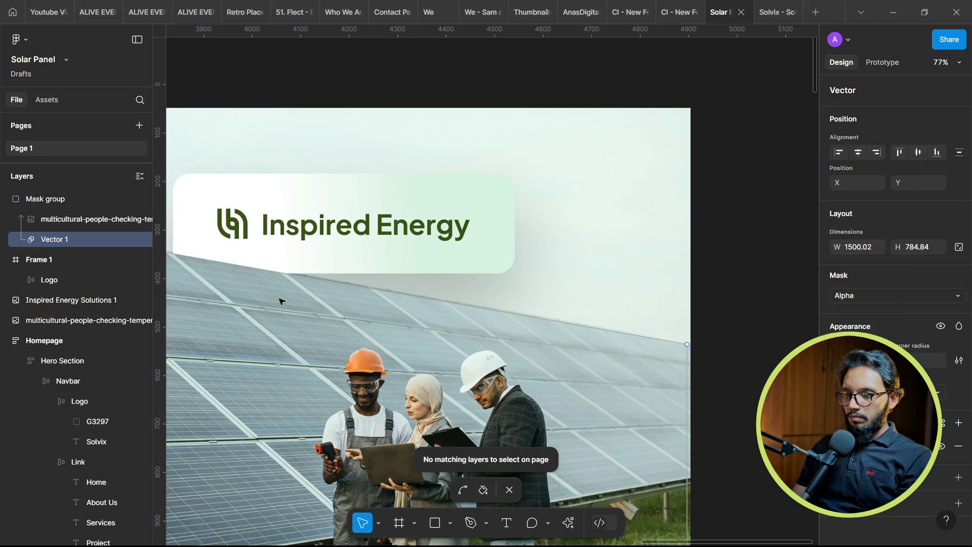
Add two points along the mask path's upper edge and move them to follow the top of the solar panels
left_click(328, 276)
left_click_drag(328, 276, 332, 280)
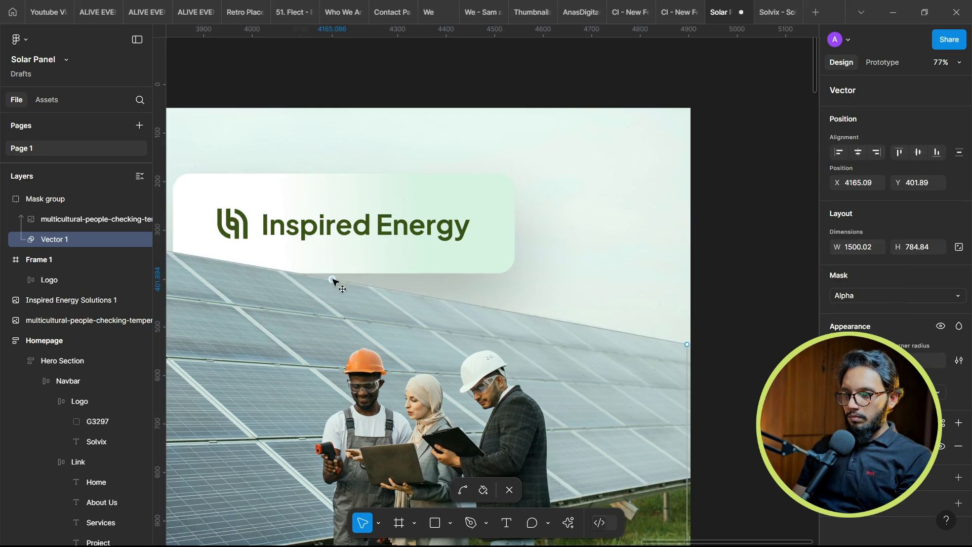
left_click_drag(267, 292, 399, 298)
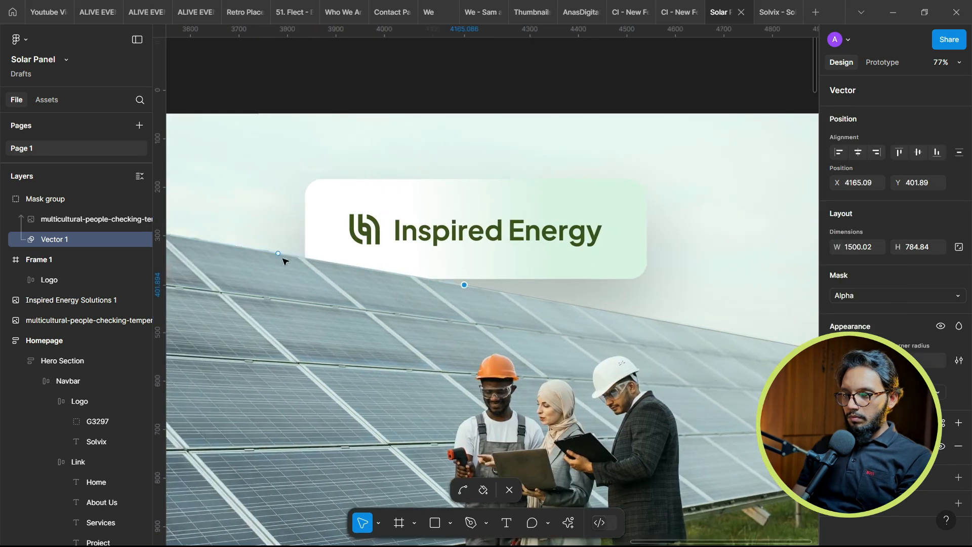
left_click_drag(280, 250, 278, 253)
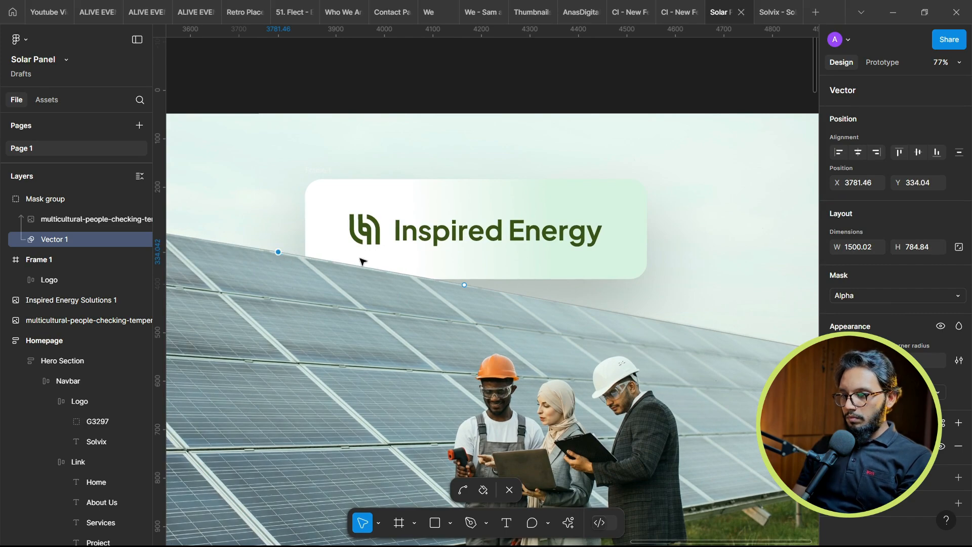
Fine-tune the mask point near the logo frame's lower edge to match the panel edge, and finish editing the path
scroll(362, 262, "up", 5)
scroll(386, 271, "down", 3)
scroll(421, 276, "up", 3)
left_click(600, 332)
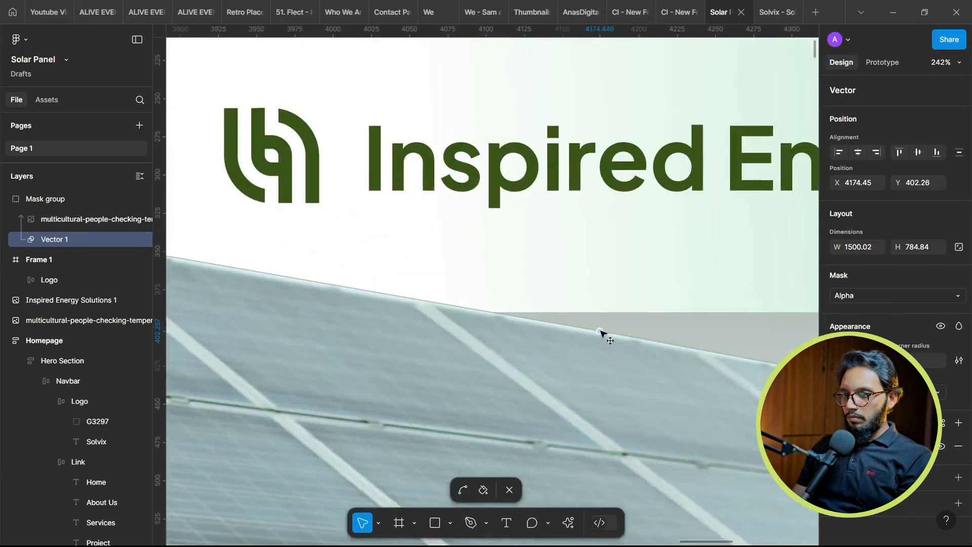
left_click_drag(600, 332, 603, 335)
scroll(604, 335, "down", 3)
double_click(360, 51)
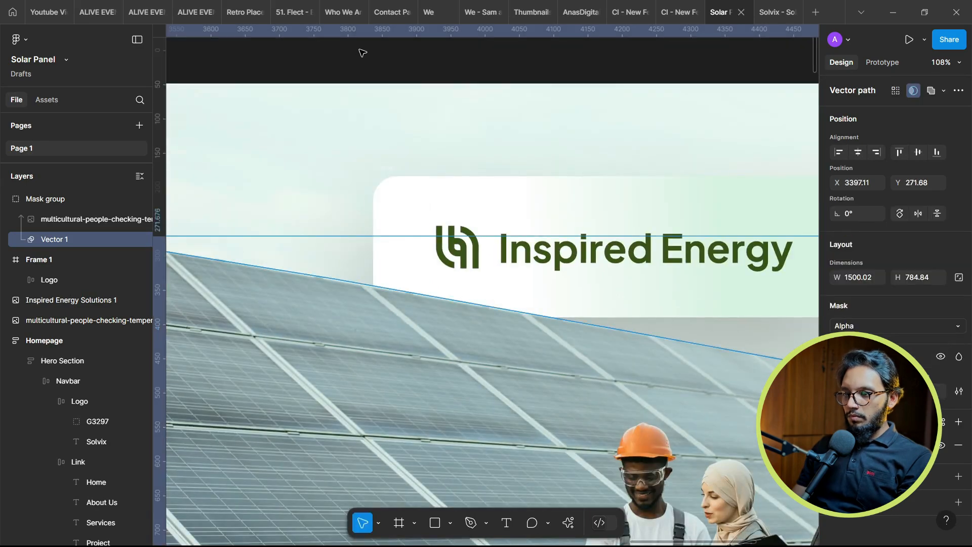
left_click(360, 50)
Group the solar panel photo, logo frame and mask group into one group, and cut it from the canvas
scroll(379, 101, "down", 4)
left_click(405, 96)
scroll(386, 88, "up", 2)
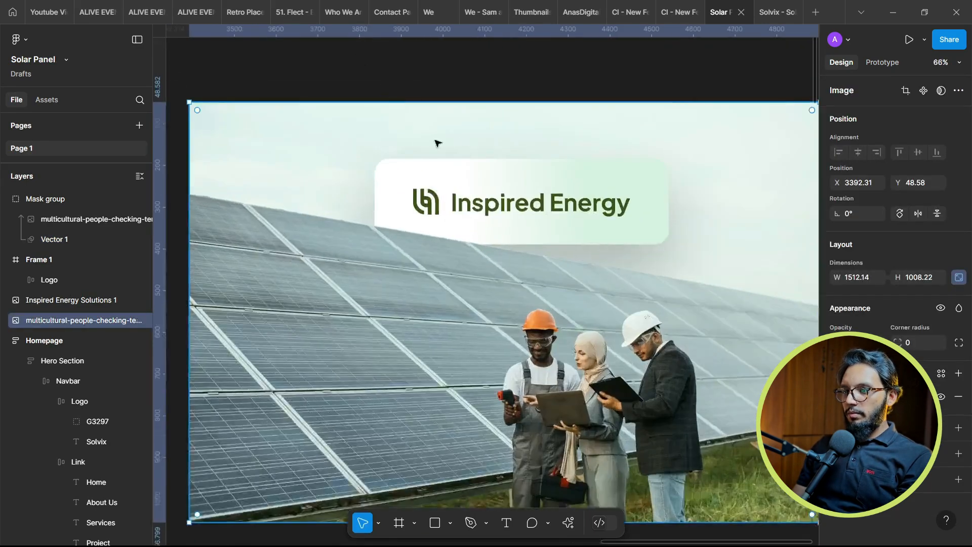
scroll(476, 139, "down", 4)
scroll(378, 187, "up", 2)
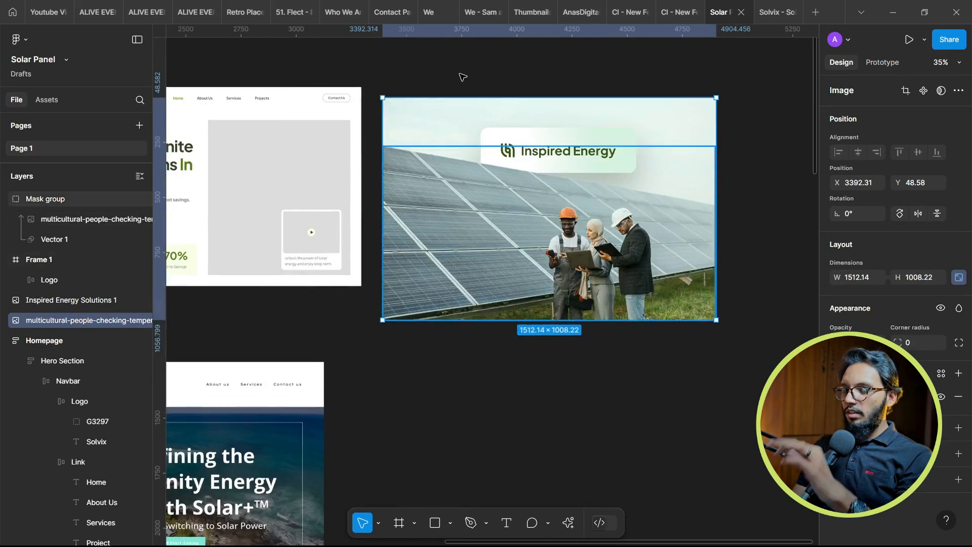
left_click(458, 207)
left_click_drag(402, 56, 668, 291)
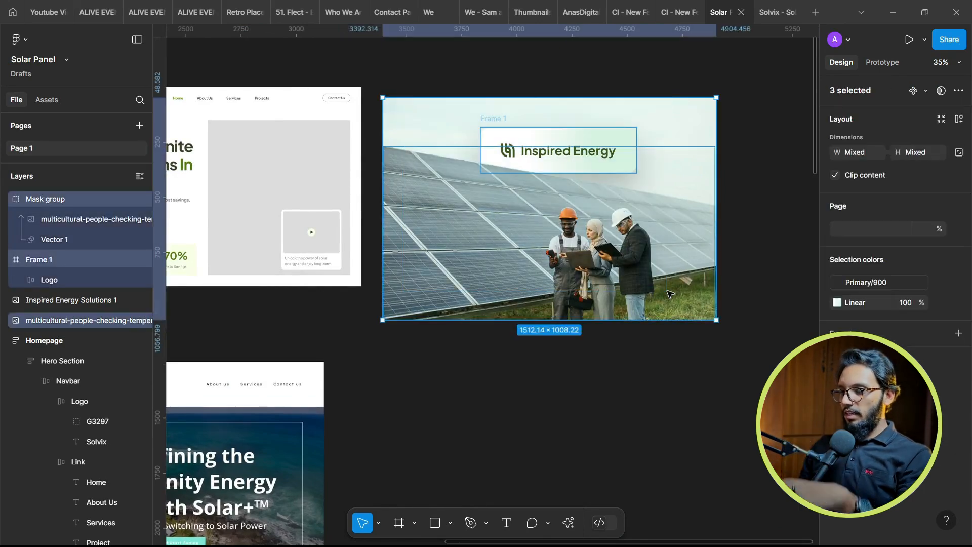
right_click(669, 292)
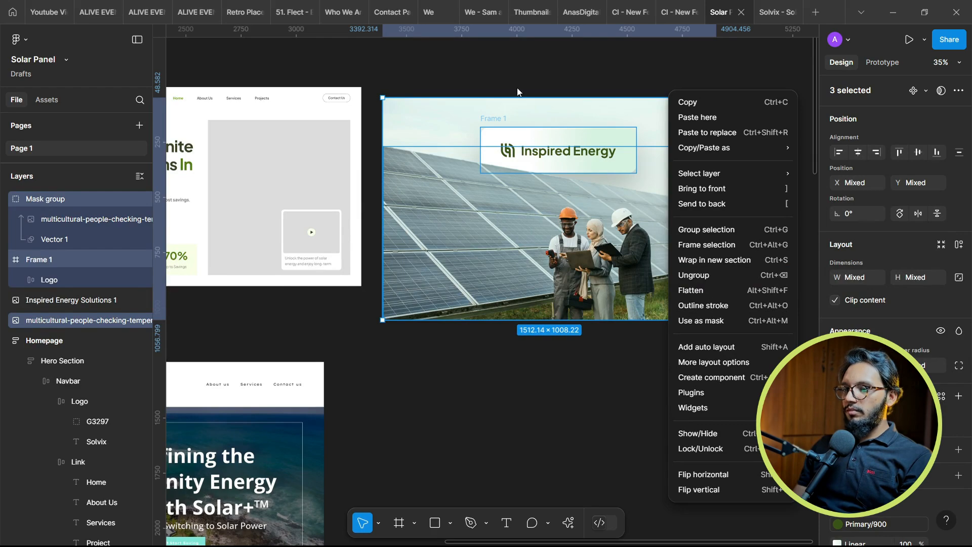
left_click(574, 92)
scroll(577, 92, "up", 3)
key("ctrl+g")
scroll(523, 235, "down", 3)
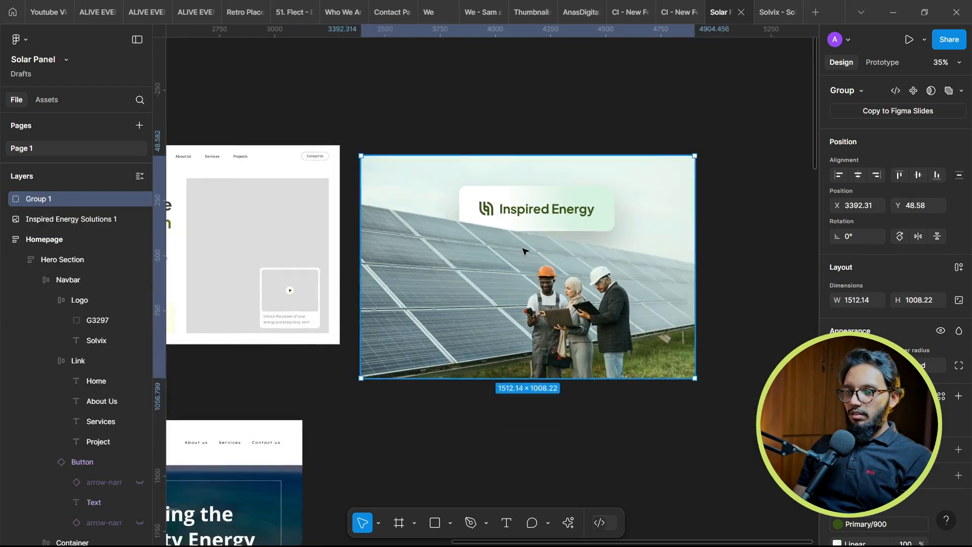
right_click(526, 248)
left_click(502, 193)
key("ctrl+x")
left_click_drag(264, 192, 452, 237)
scroll(453, 237, "up", 3)
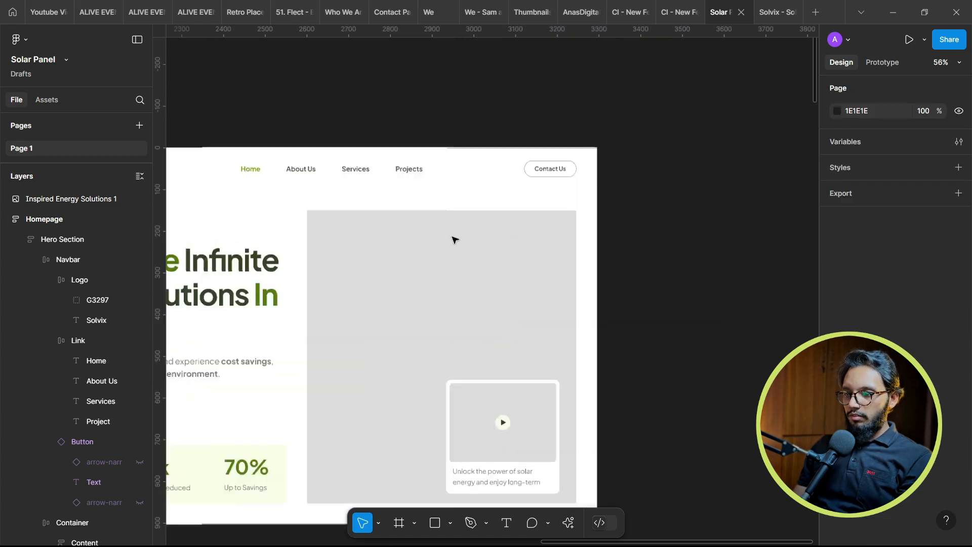
left_click(455, 239)
key("ctrl+v")
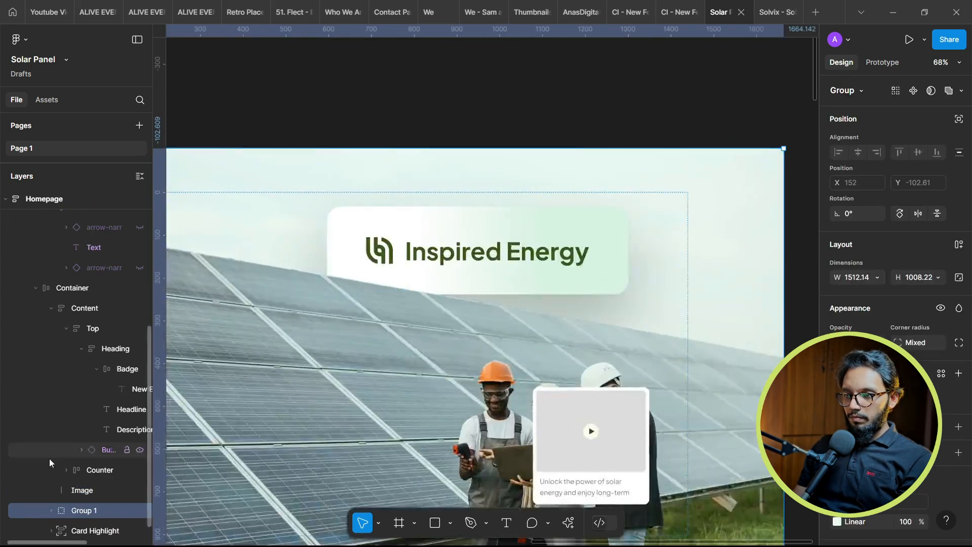
left_click(75, 490)
key("shift+2")
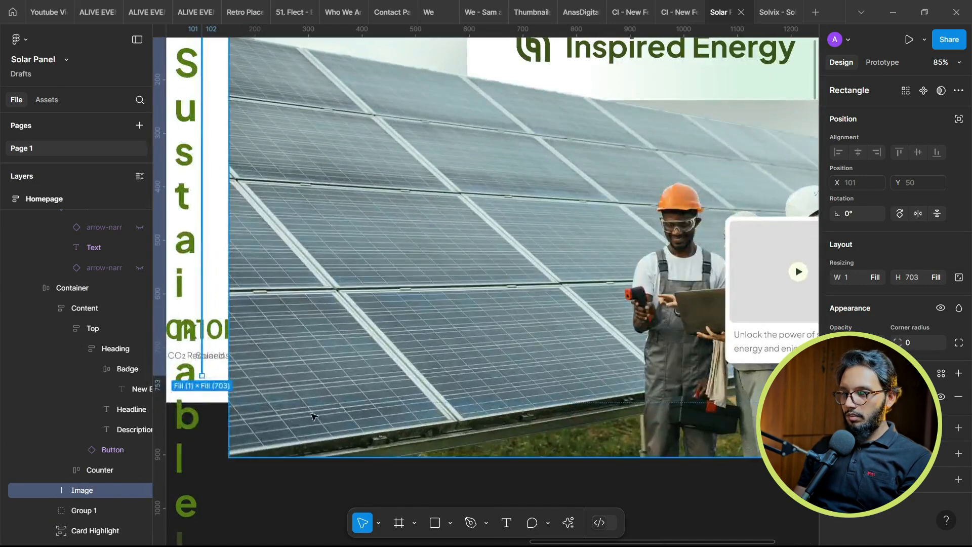
key("ctrl+z")
Wrap the hero's grey image placeholder in a frame that clips its content, and paste the photo group into it
right_click(622, 212)
left_click(662, 295)
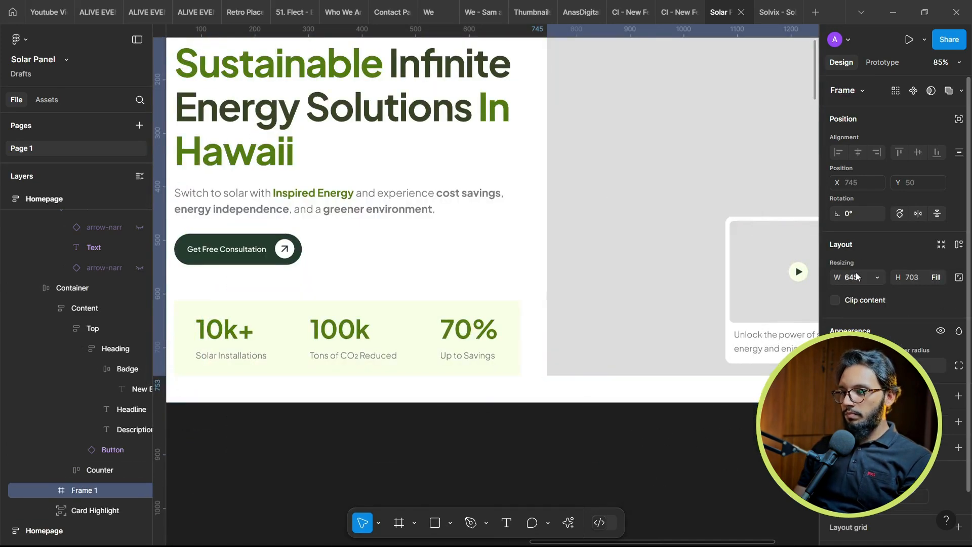
left_click(835, 300)
key("ctrl+v")
Scale the pasted photo group to about 1117 × 745 and move it to about X -249, Y -29 inside its frame
scroll(420, 326, "down", 4)
key("k")
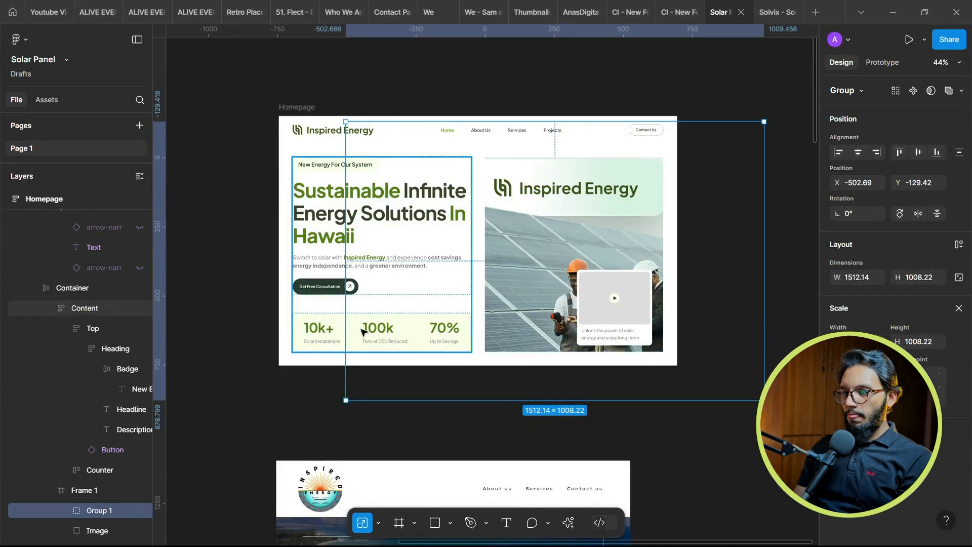
left_click_drag(346, 315, 456, 315)
scroll(639, 304, "up", 4)
left_click_drag(651, 227, 627, 210)
left_click_drag(584, 190, 606, 266)
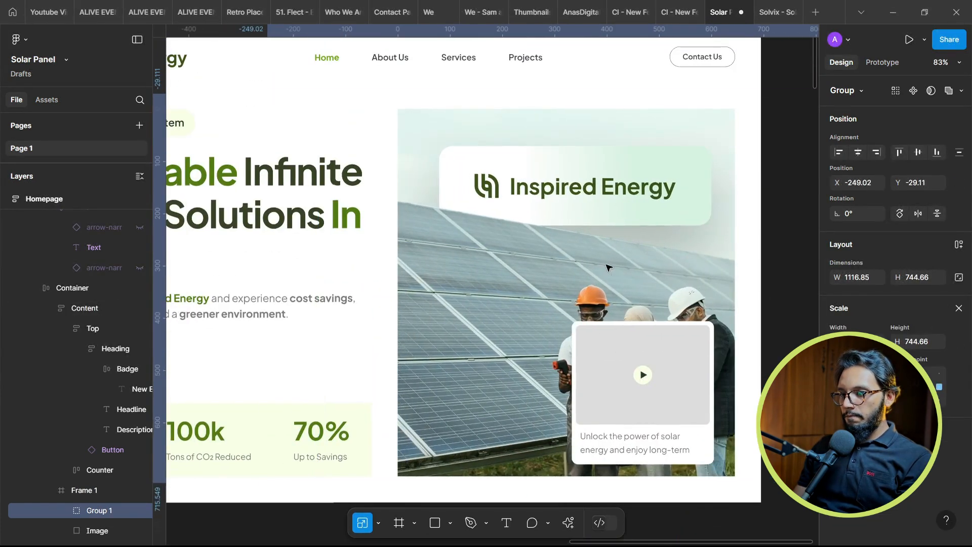
Move the video highlight card to the lower-left corner of the hero photo, beside the three workers
left_click_drag(639, 394, 478, 394)
scroll(569, 319, "down", 3)
scroll(569, 319, "up", 5)
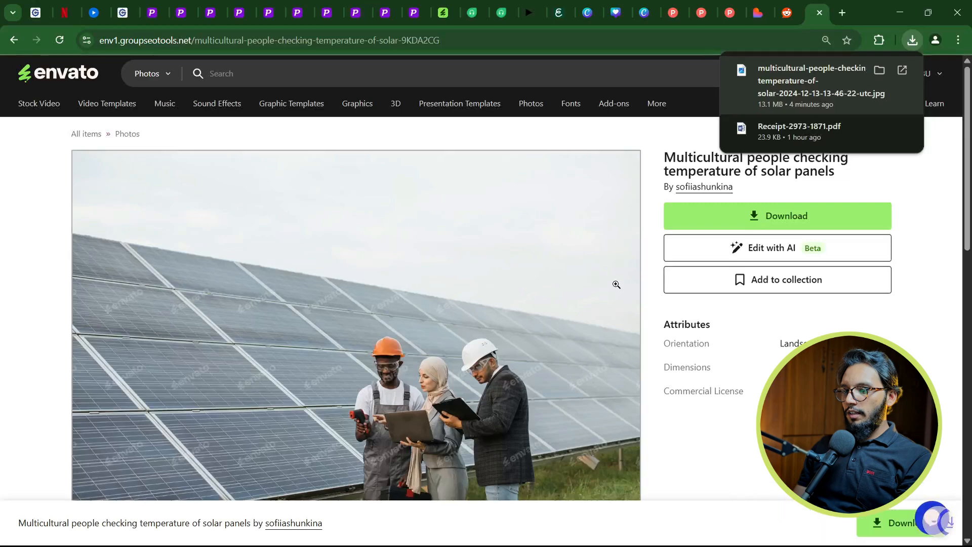
Try to copy a similar solar panel photo from the Envato page in the browser into the video card's image placeholder in Figma
scroll(616, 284, "down", 10)
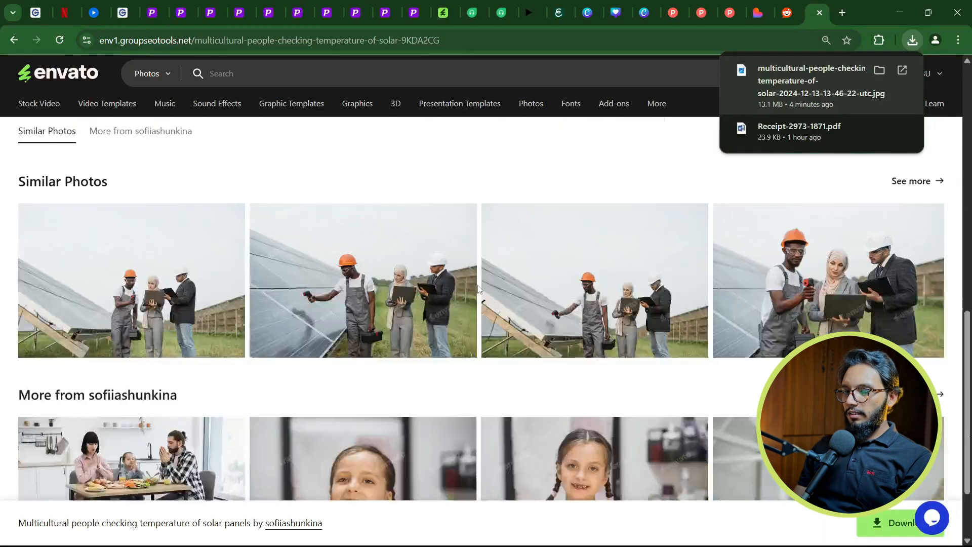
scroll(480, 288, "down", 2)
right_click(406, 174)
left_click(499, 380)
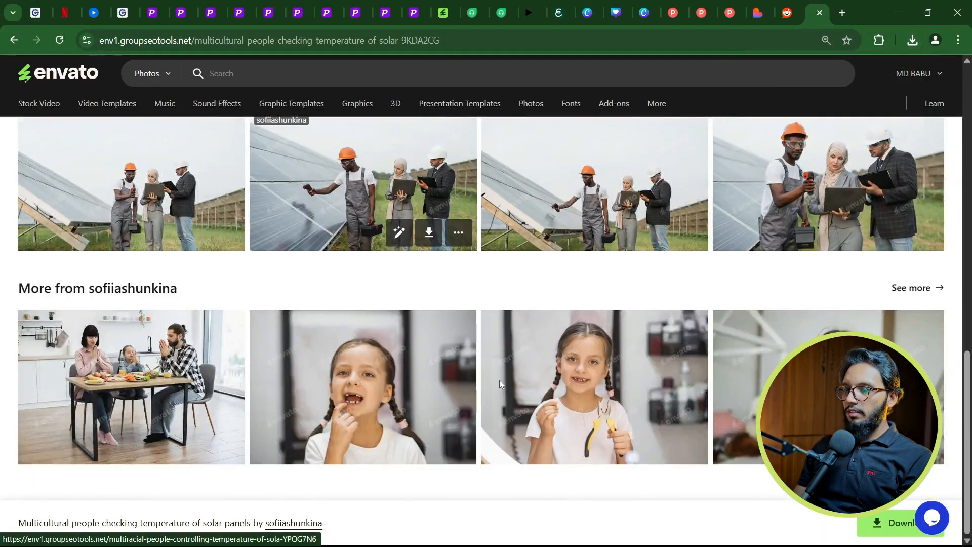
key("alt+Tab")
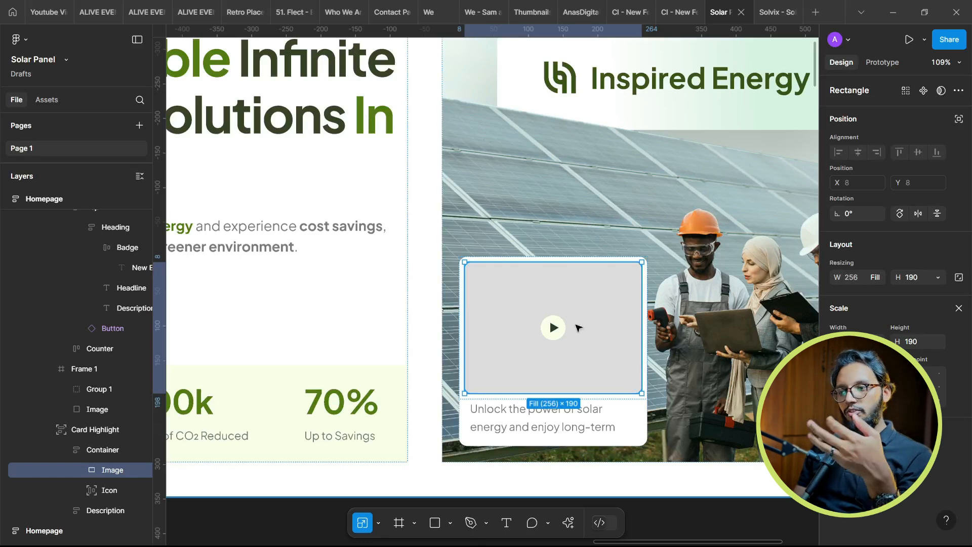
key("v")
key("ctrl+v")
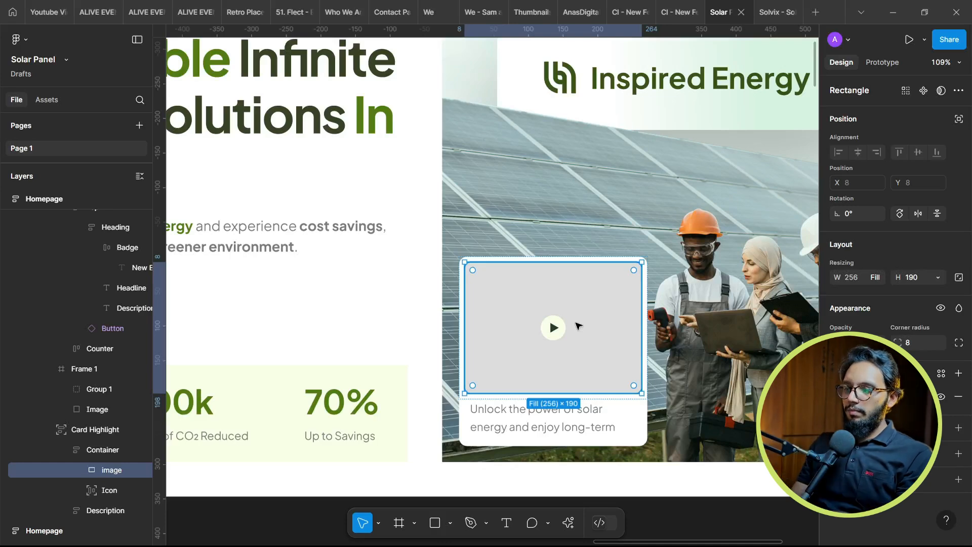
Wrap the video card's image rectangle in its own frame
scroll(548, 293, "down", 5)
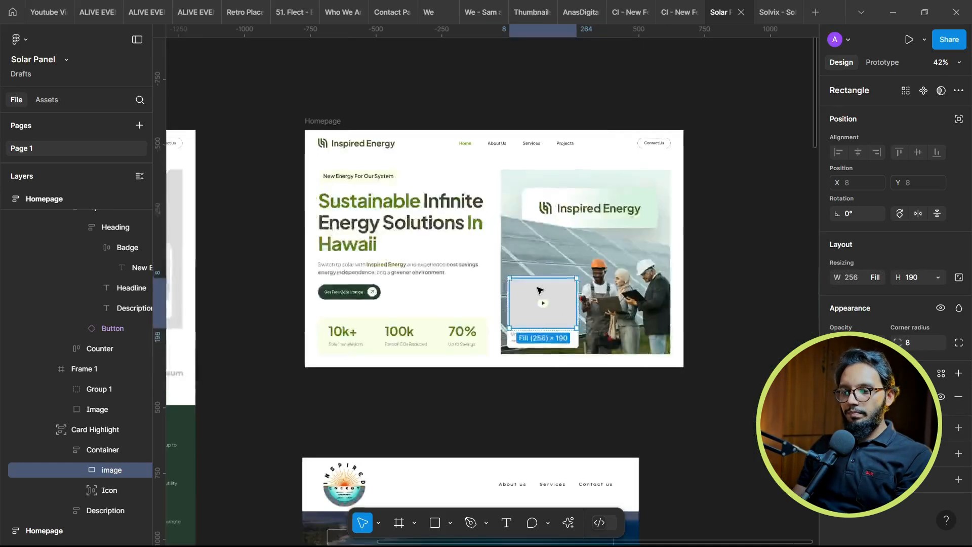
scroll(552, 283, "up", 1)
right_click(97, 470)
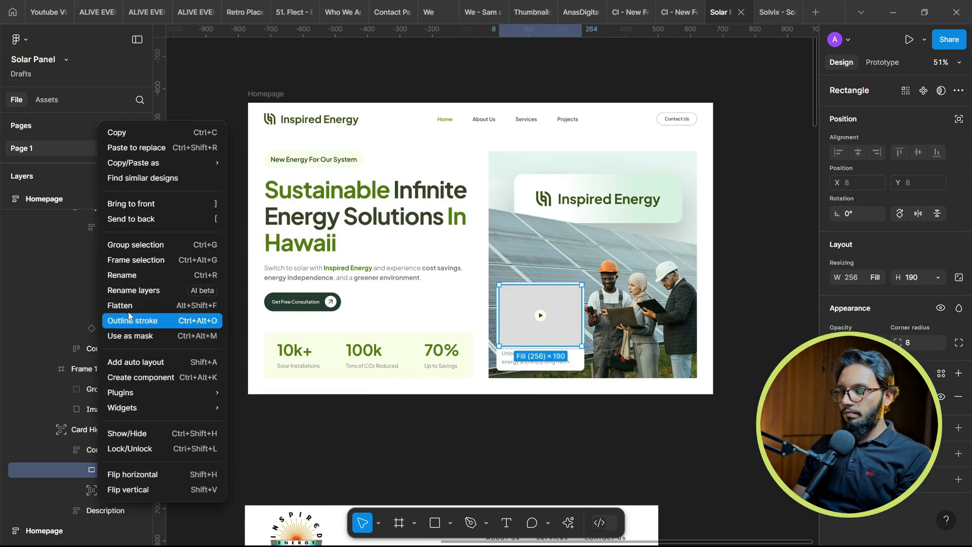
left_click(136, 259)
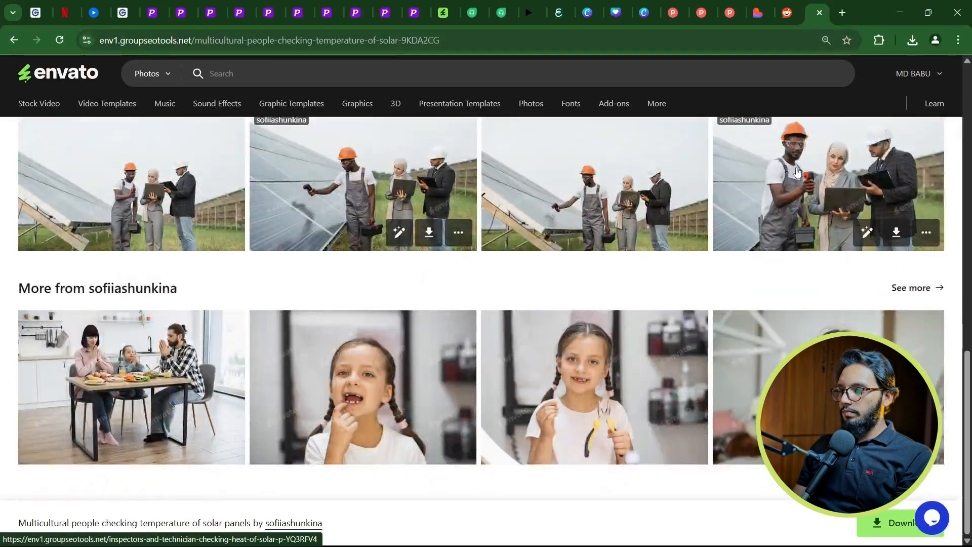
On Envato in the browser, open "Inspectors and technician checking heat of solar panels" and download it under an existing project
scroll(854, 192, "up", 2)
left_click(853, 192)
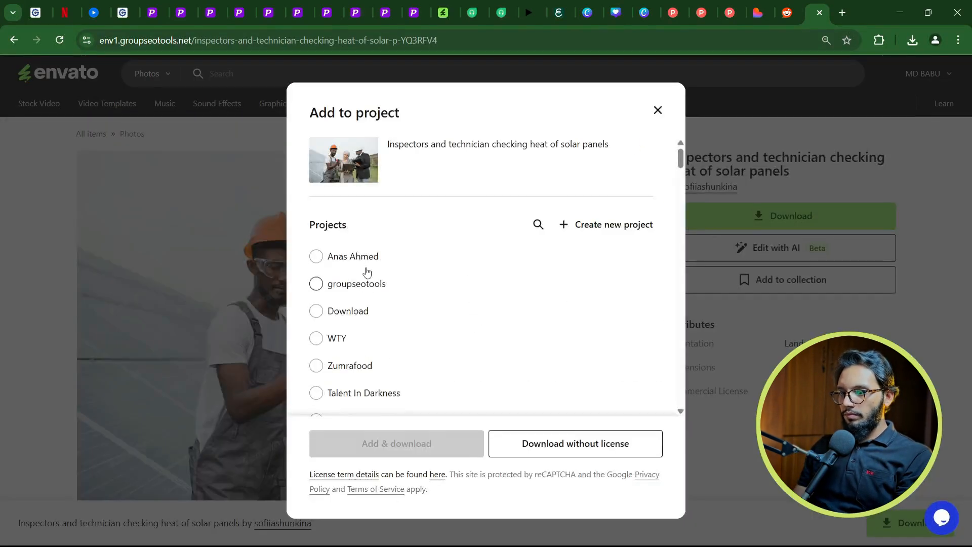
left_click(363, 258)
left_click(378, 444)
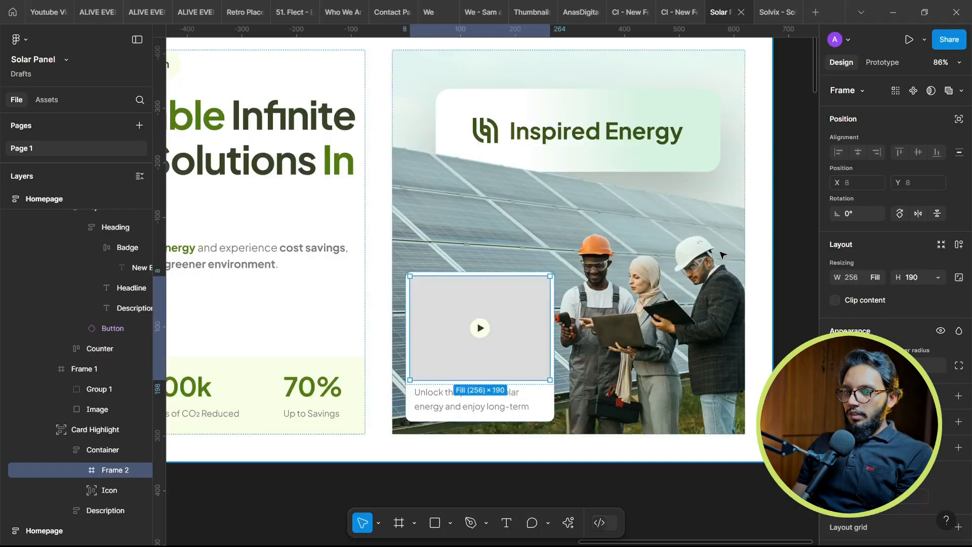
scroll(530, 255, "down", 4)
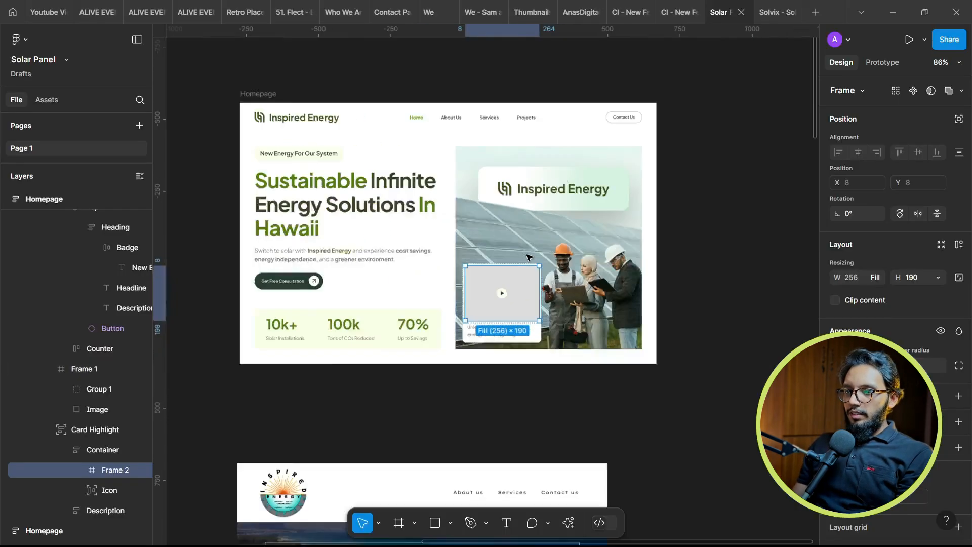
scroll(527, 254, "up", 2)
scroll(525, 253, "down", 1)
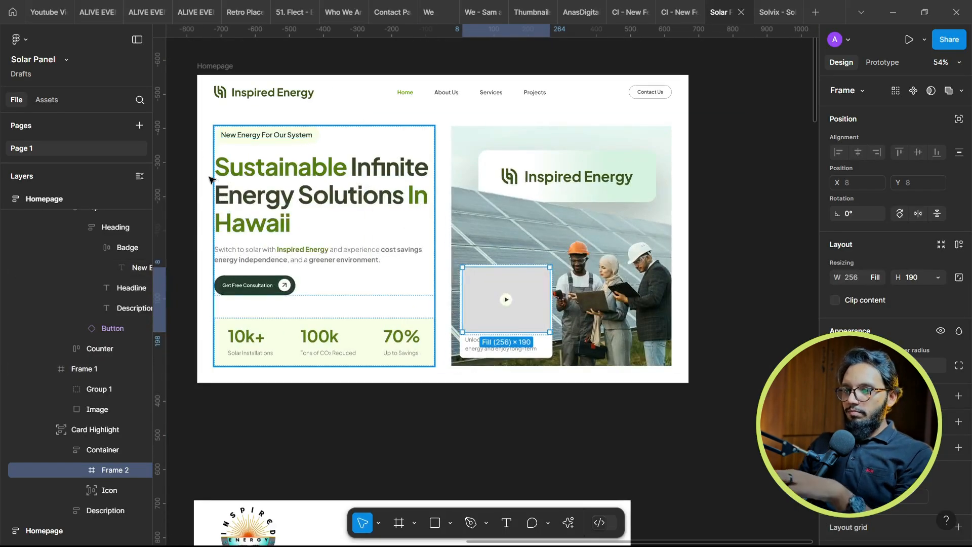
scroll(212, 167, "up", 2)
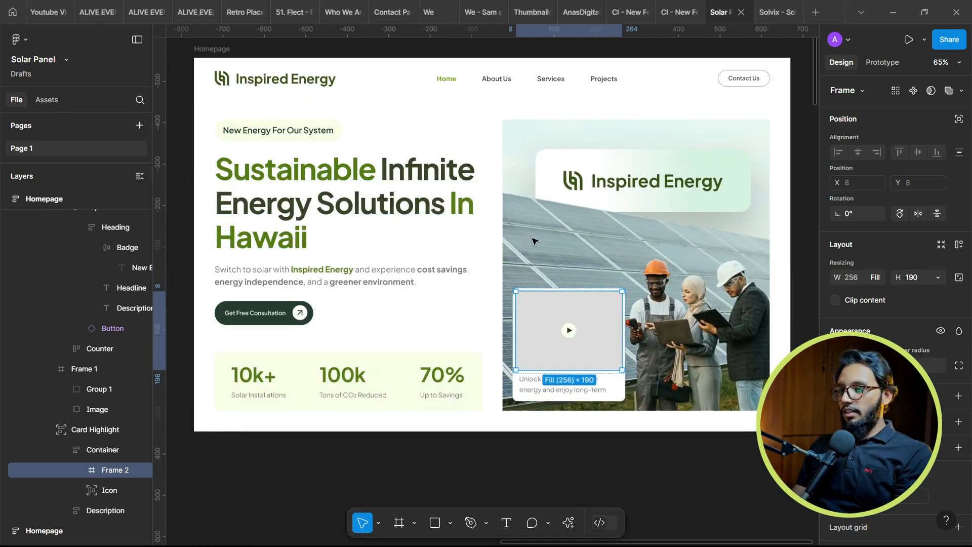
scroll(536, 241, "up", 1)
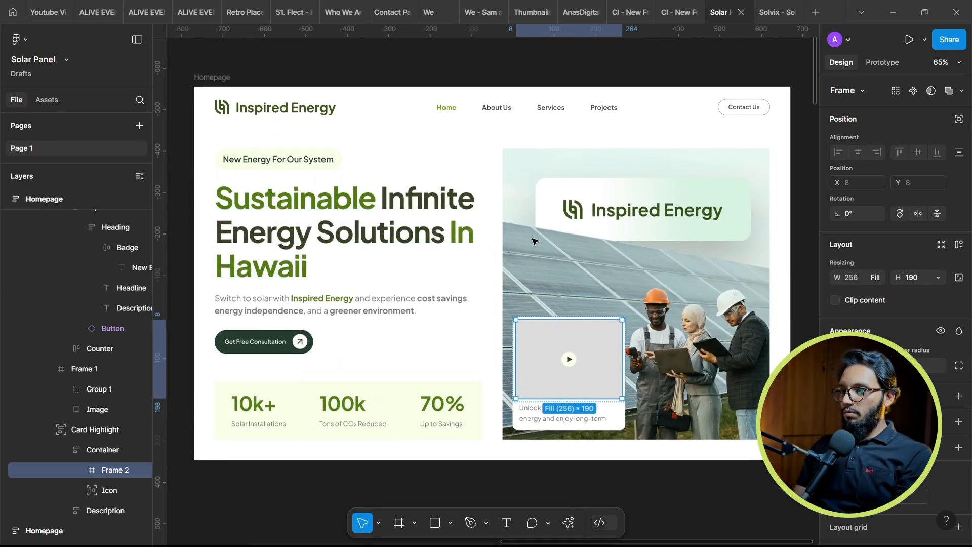
Bring the downloaded inspectors photo from the browser onto the Figma canvas and shrink it to about 646 × 430
key("alt+Tab")
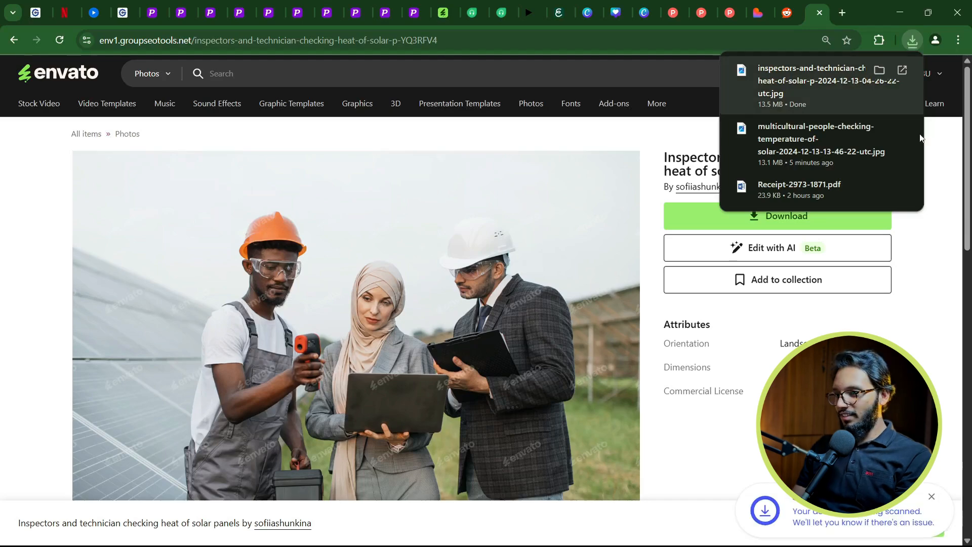
left_click_drag(842, 72, 769, 90)
key("alt+Tab")
scroll(433, 233, "down", 3)
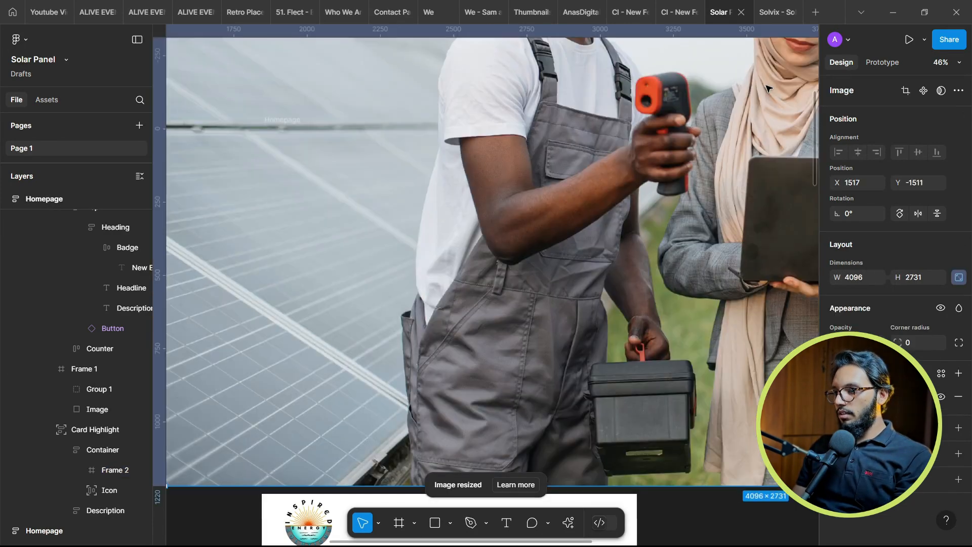
scroll(507, 187, "down", 5)
scroll(669, 244, "up", 1)
left_click_drag(666, 288, 519, 388)
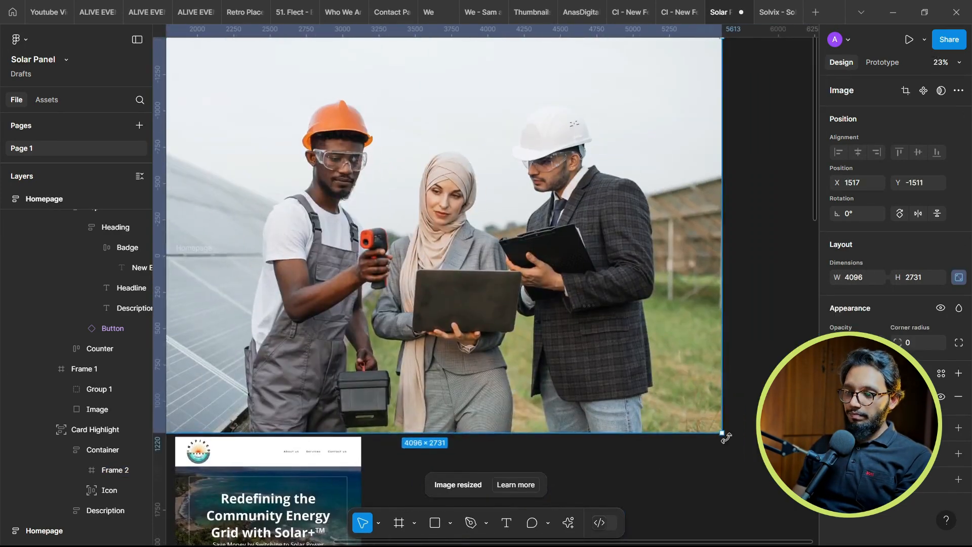
left_click_drag(722, 432, 473, 266)
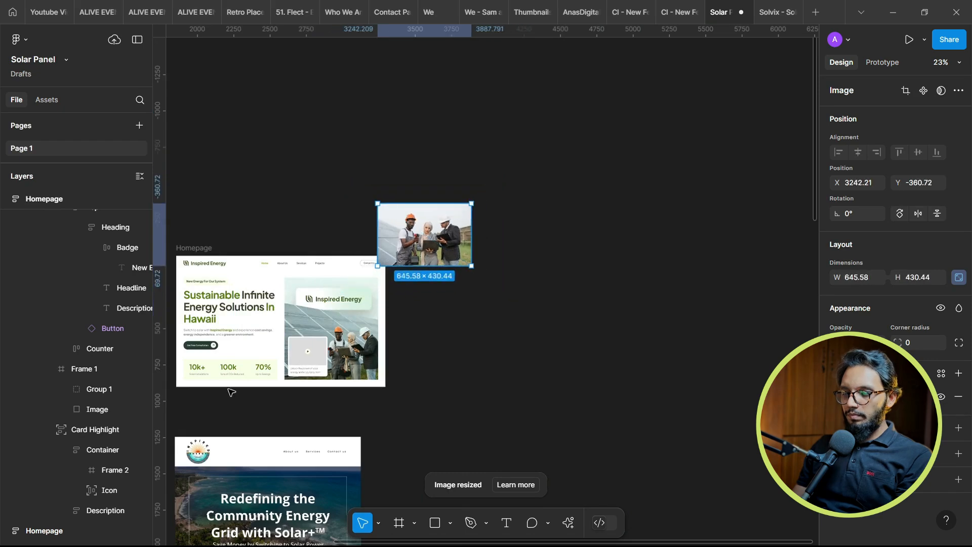
Cut the inspectors photo into the video card's image frame and clip the frame's content
key("ctrl+x")
scroll(290, 351, "up", 5)
scroll(315, 339, "up", 5)
left_click(357, 357)
key("ctrl+v")
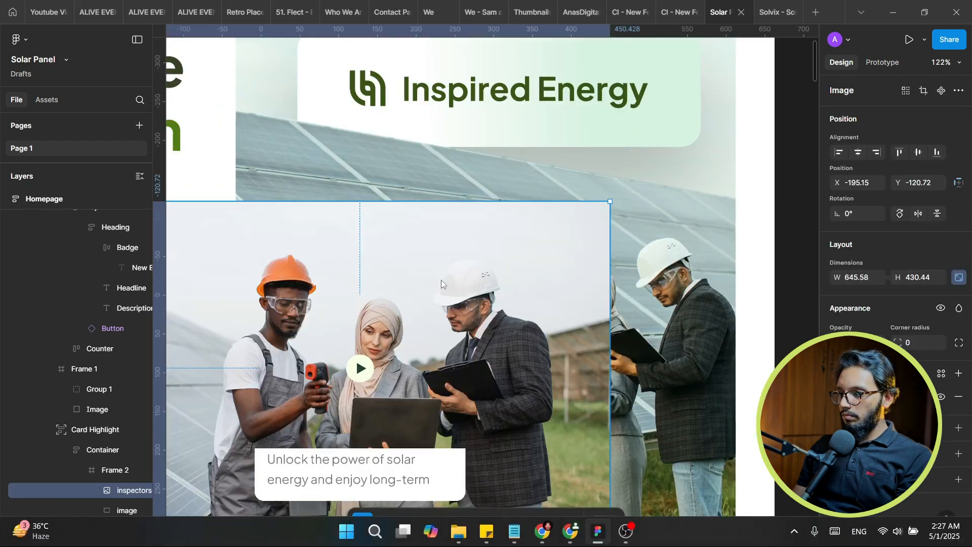
left_click(91, 467)
left_click(860, 303)
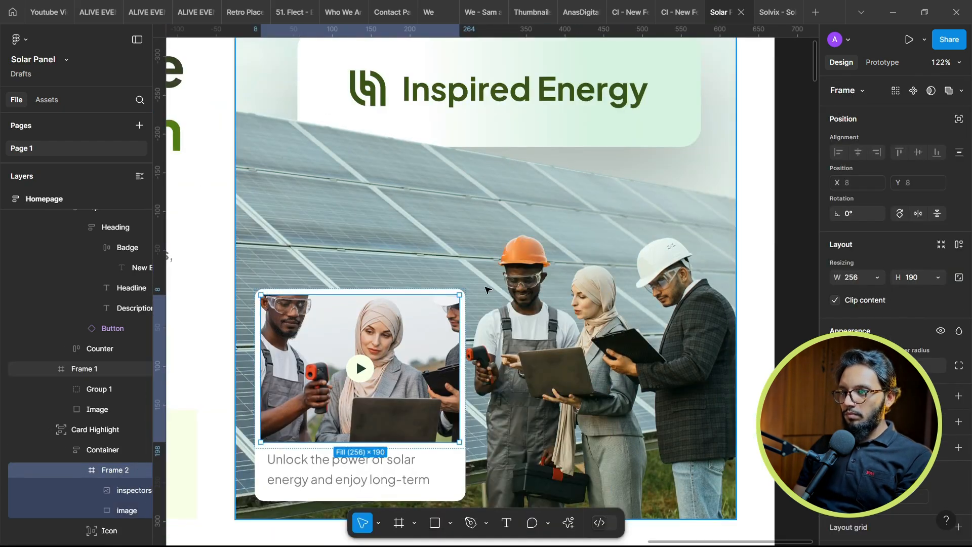
Present the Homepage frame as a prototype and review the finished hero section
scroll(520, 310, "down", 4)
left_click(738, 269)
scroll(709, 253, "down", 1)
left_click_drag(279, 103, 506, 179)
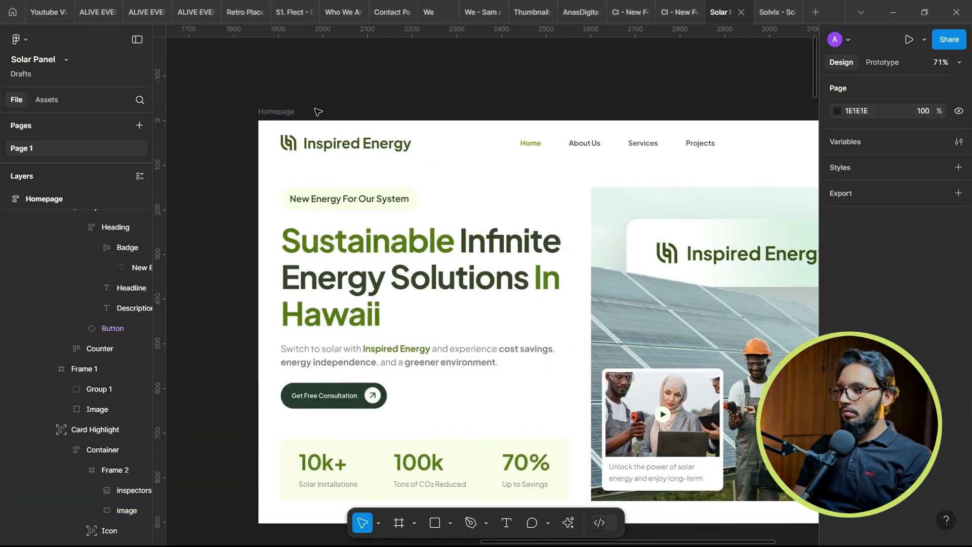
left_click(277, 111)
left_click(910, 40)
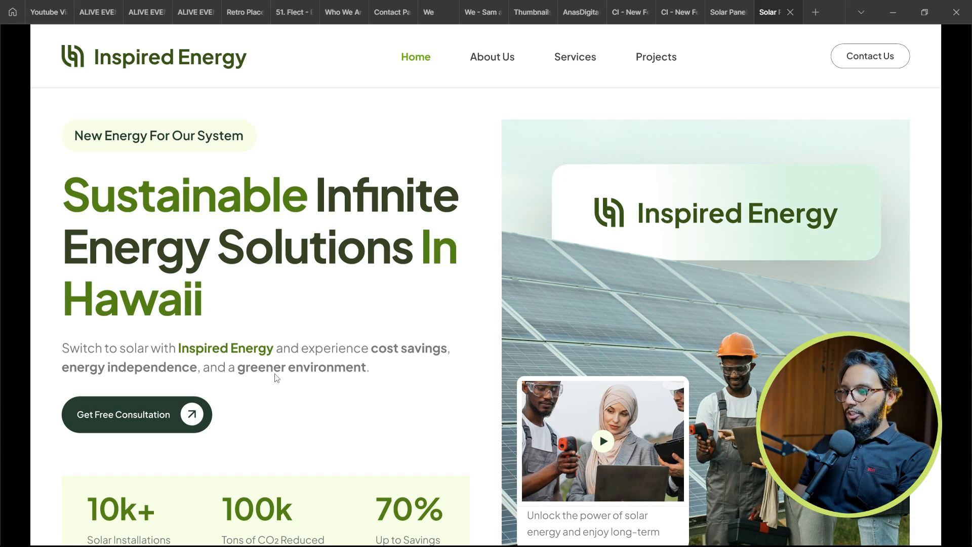
scroll(713, 394, "down", 1)
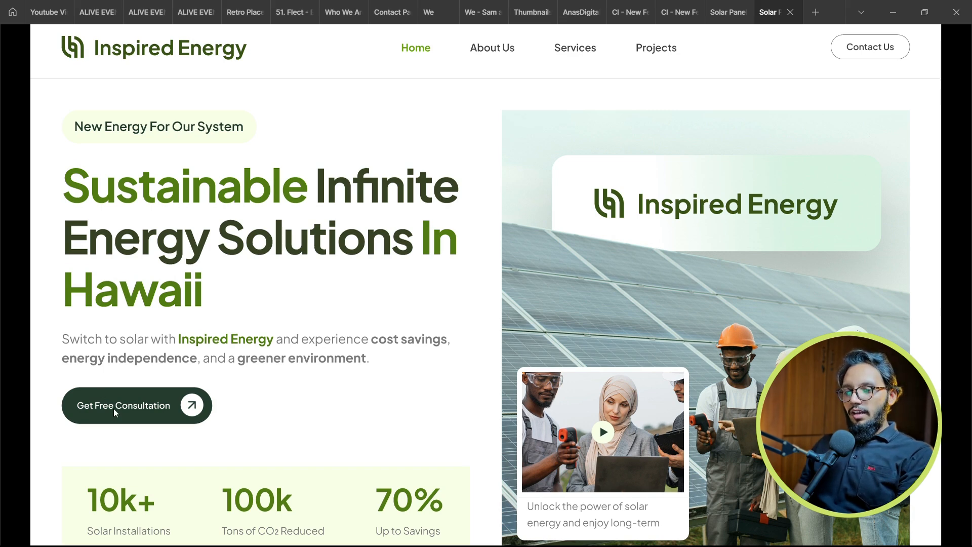
scroll(143, 456, "down", 1)
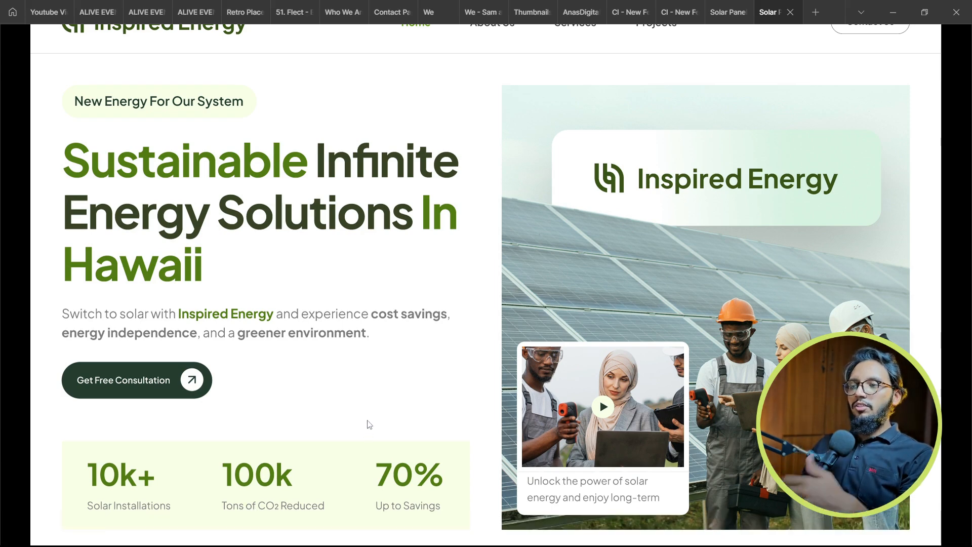
Compare the redesigned hero with the original Inspired Energy Solutions website in the browser, and return to the Figma design
scroll(377, 350, "up", 1)
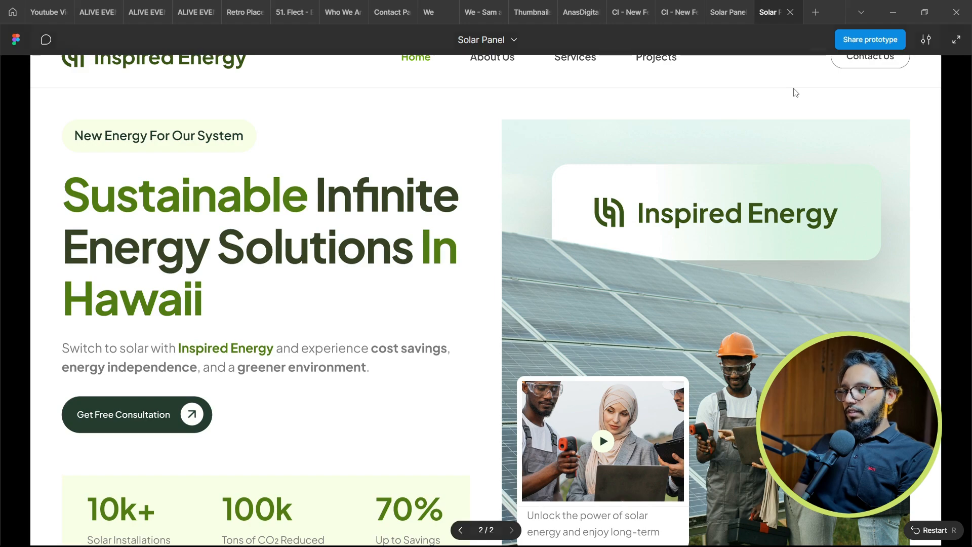
left_click(728, 12)
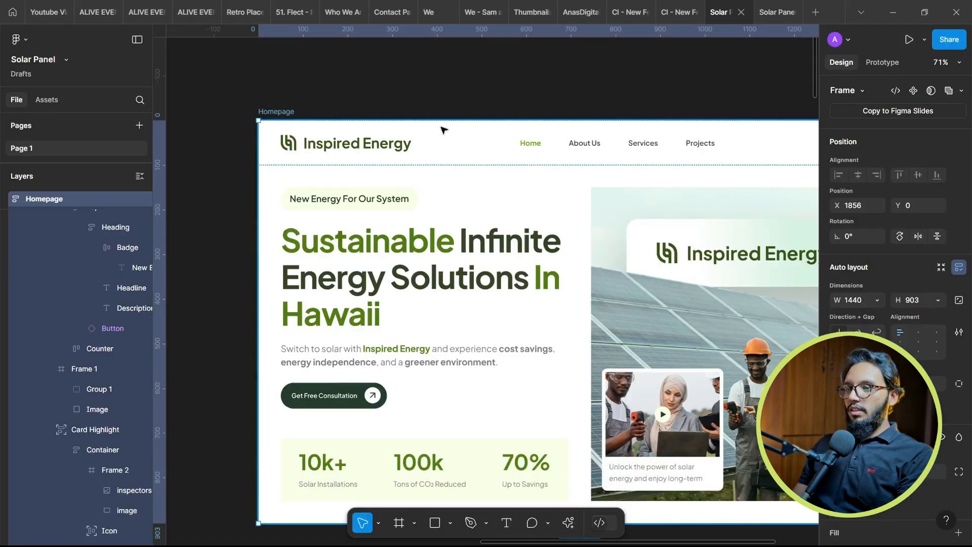
scroll(441, 127, "down", 2)
scroll(734, 203, "up", 3)
key("alt+Tab")
key("alt+Tab")
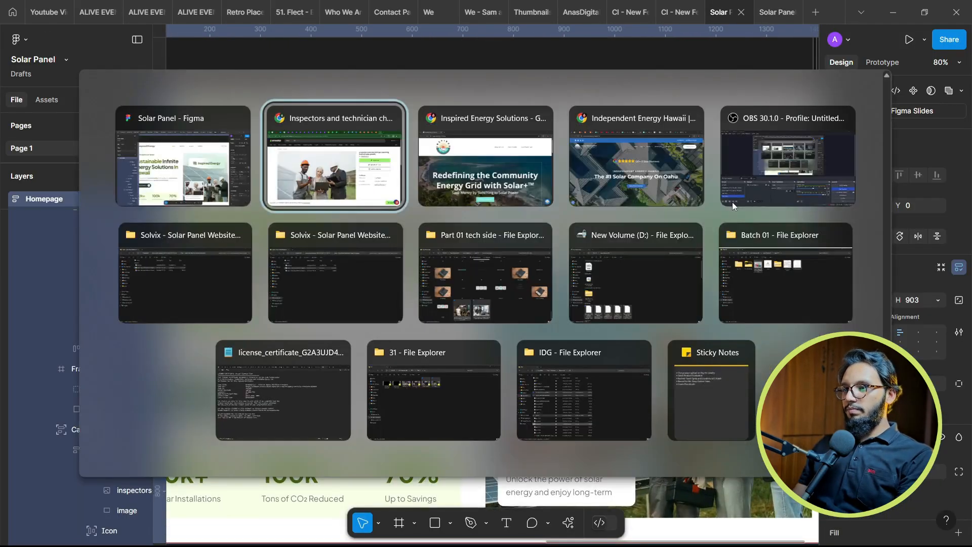
scroll(716, 223, "down", 2)
scroll(716, 223, "up", 2)
key("alt+Tab")
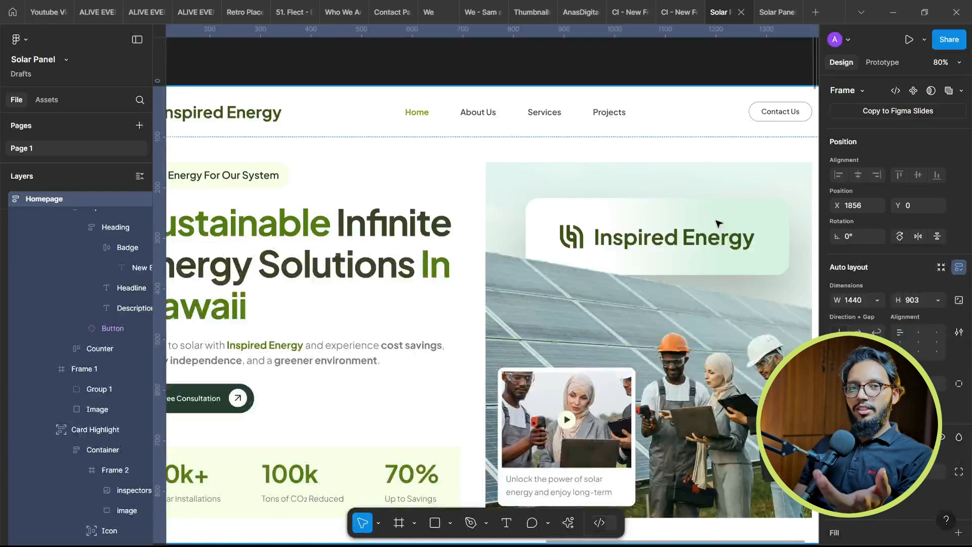
left_click(765, 5)
key("alt+Tab")
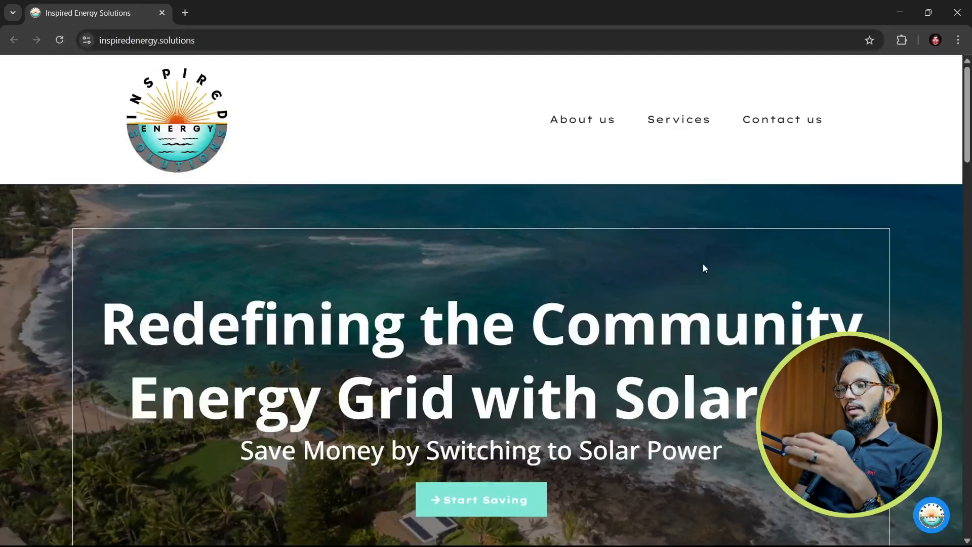
key("alt+Tab")
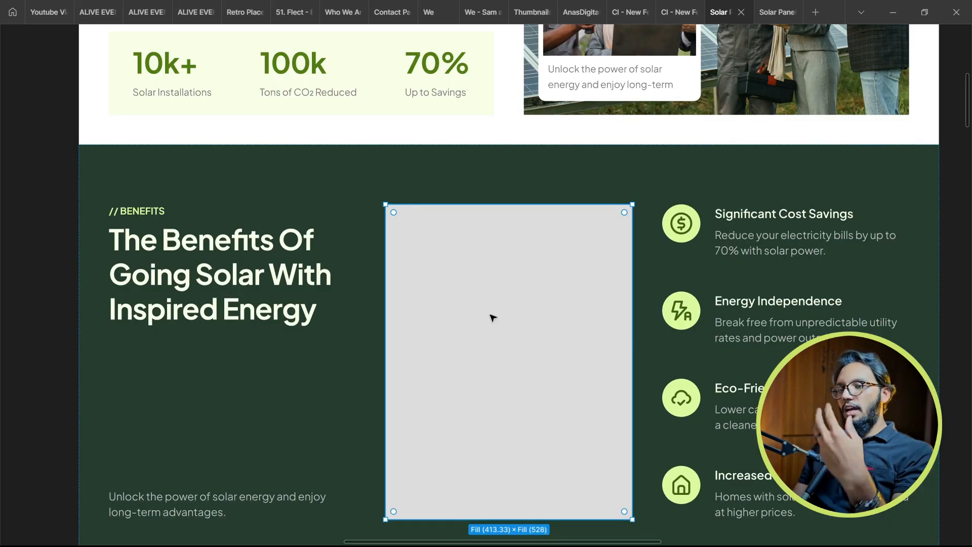
Select the grey image placeholder in the Benefits section and restore the hidden editor interface
scroll(493, 317, "down", 1)
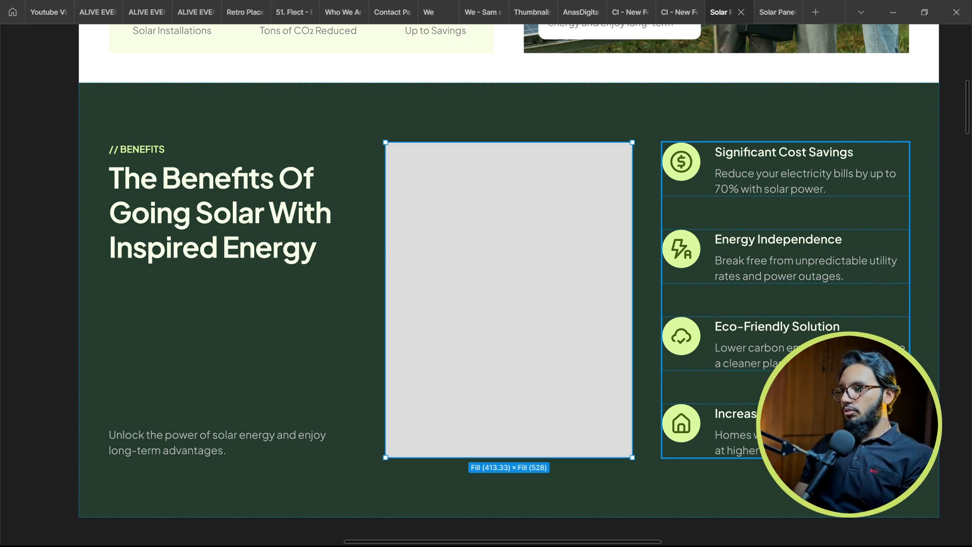
scroll(650, 419, "down", 5)
left_click(653, 194)
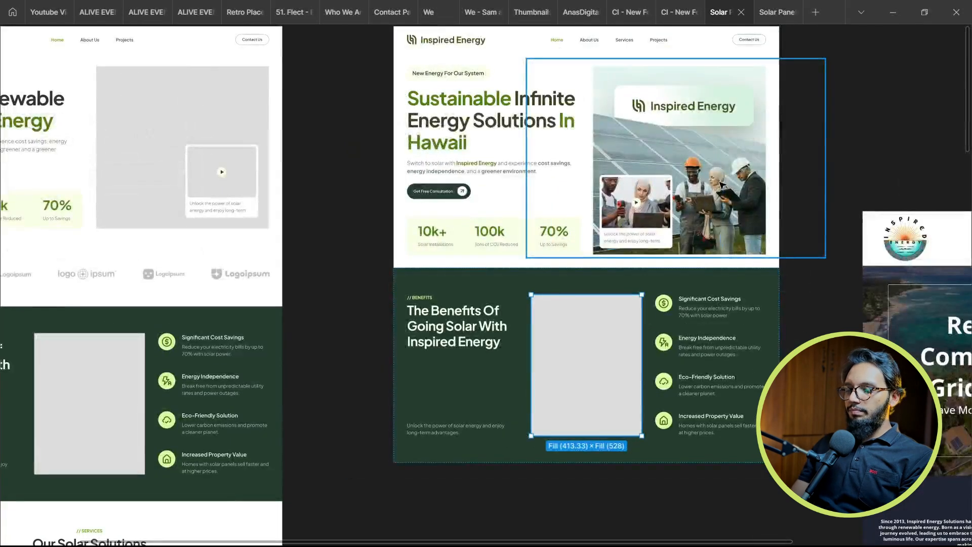
scroll(581, 354, "up", 5)
left_click(581, 356)
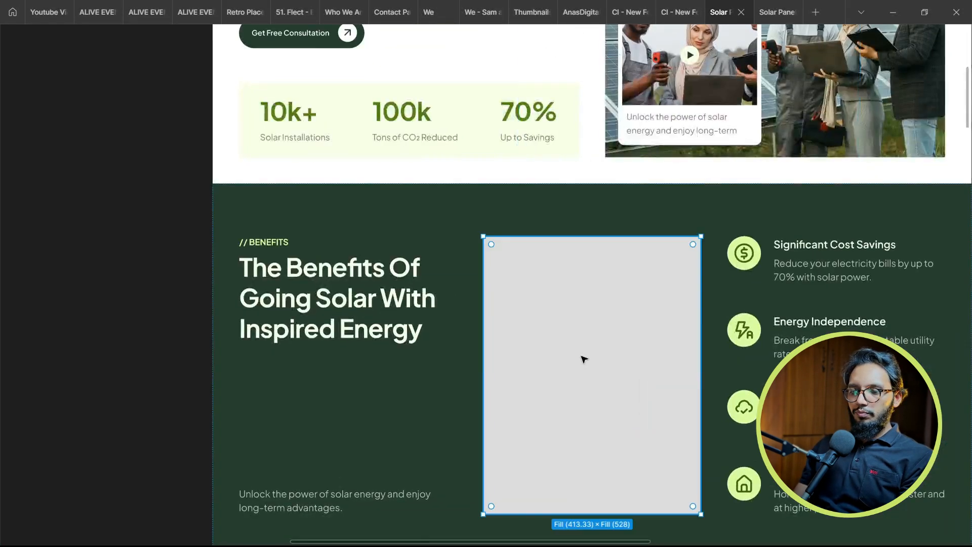
key("ctrl+backslash")
scroll(65, 374, "down", 5)
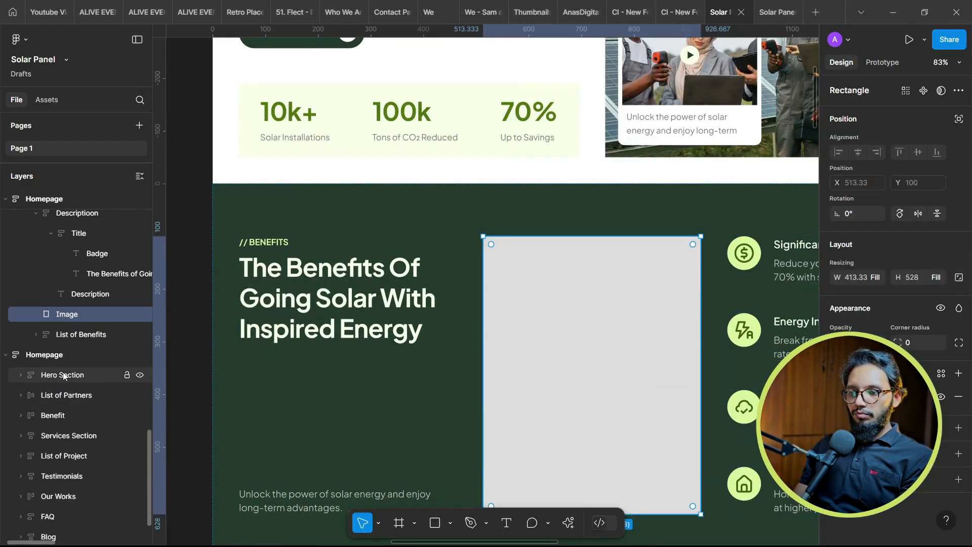
right_click(66, 375)
left_click(59, 318)
right_click(94, 309)
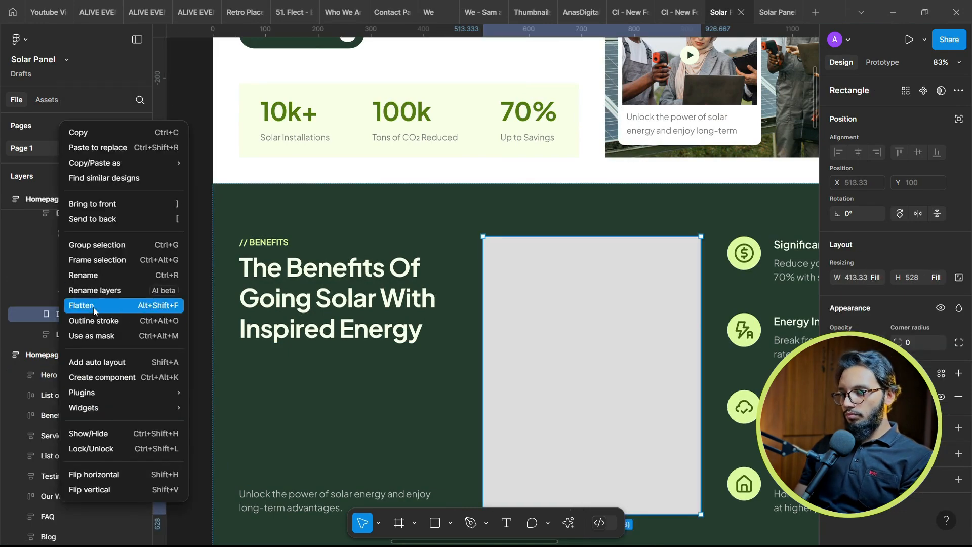
left_click(96, 306)
key("ctrl+v")
scroll(649, 278, "down", 5)
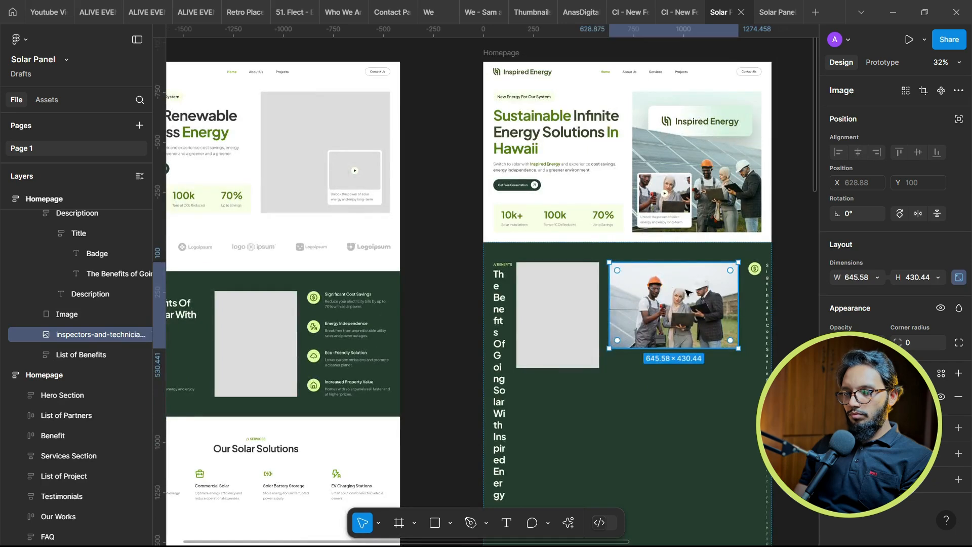
key("ctrl+z")
Wrap the Benefits section's image placeholder in its own frame and paste the inspectors photo inside it
right_click(65, 314)
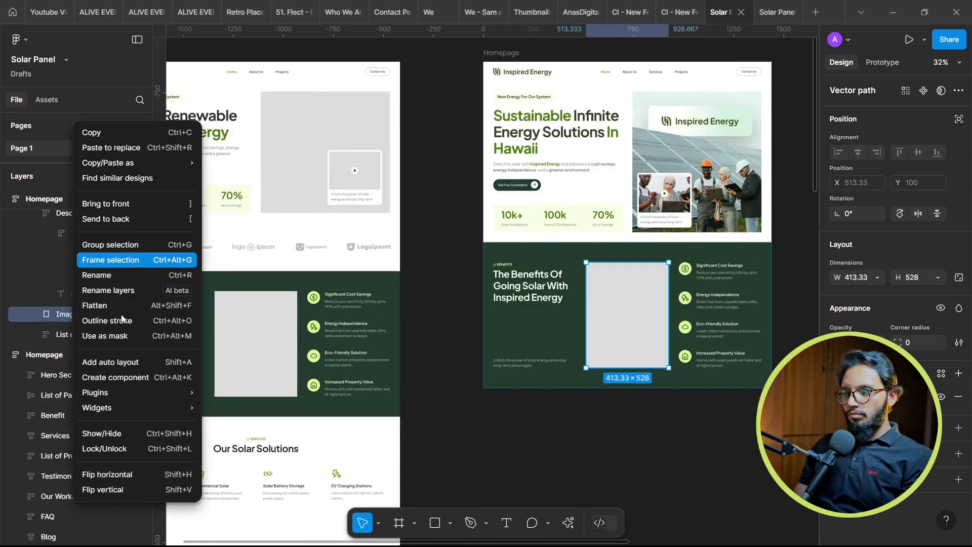
left_click(92, 262)
key("ctrl+v")
left_click(51, 314)
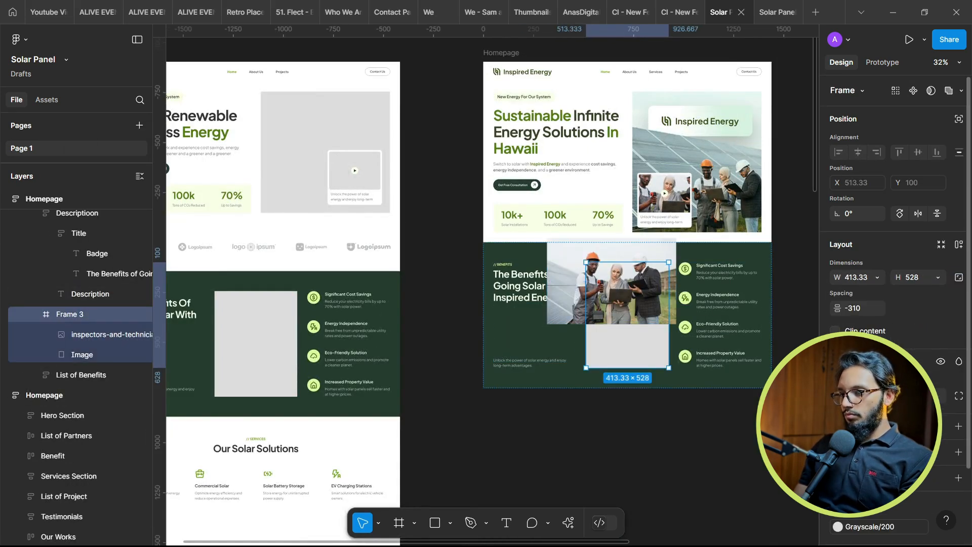
Enlarge the inspectors photo to about 973 × 649, position it so two inspectors fill the Benefits image frame, and clip the overflow
scroll(626, 286, "up", 3)
left_click_drag(628, 286, 637, 292)
left_click_drag(690, 347, 746, 417)
scroll(678, 342, "up", 2)
scroll(678, 341, "down", 1)
left_click_drag(678, 341, 608, 295)
key("ctrl+z")
scroll(648, 291, "up", 4)
scroll(608, 293, "down", 4)
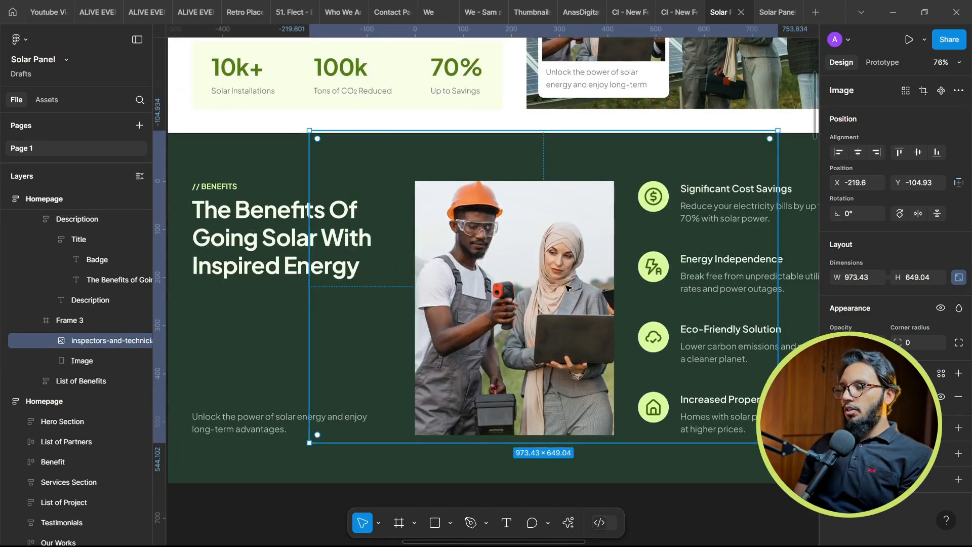
left_click(659, 493)
scroll(591, 392, "down", 1)
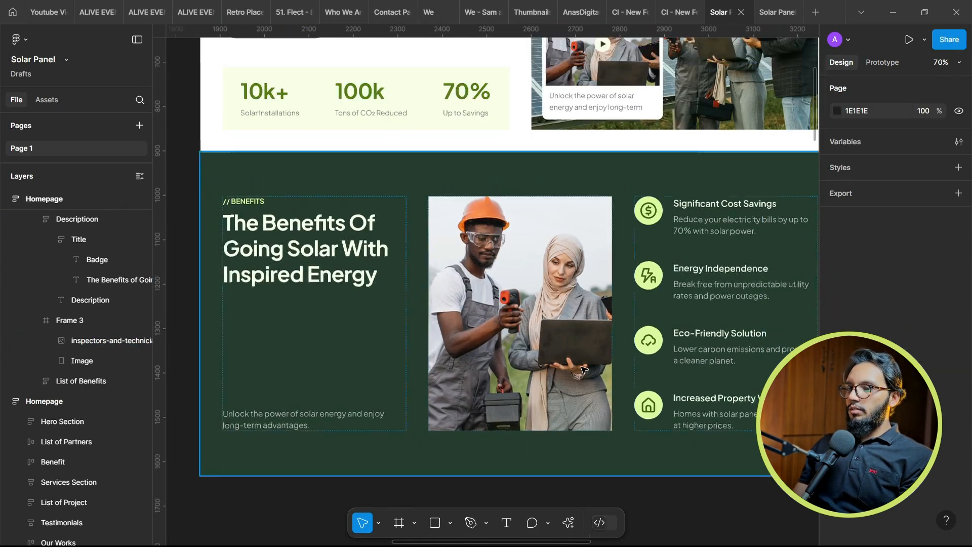
scroll(562, 315, "down", 1)
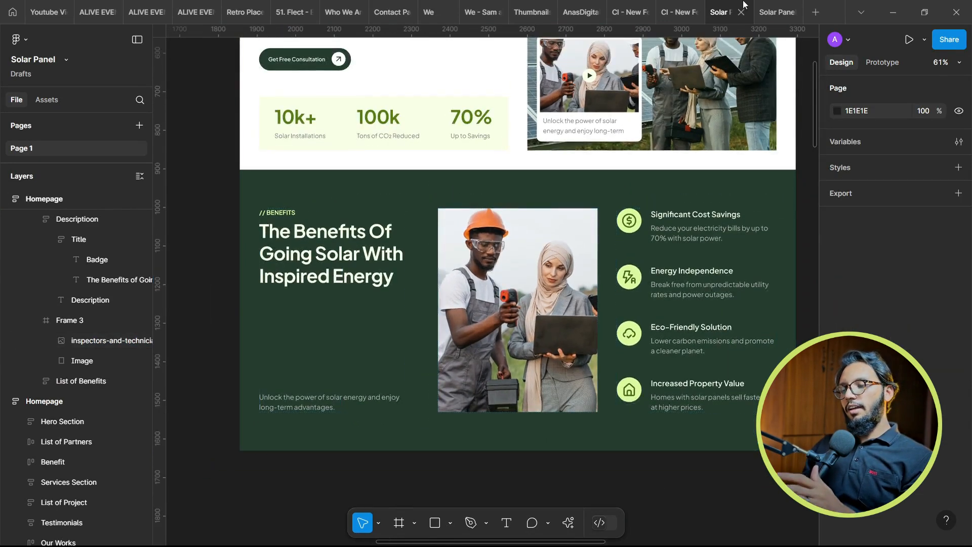
Present the Homepage frame as a prototype, check how far the page extends below the hero, and return to the design
left_click(769, 10)
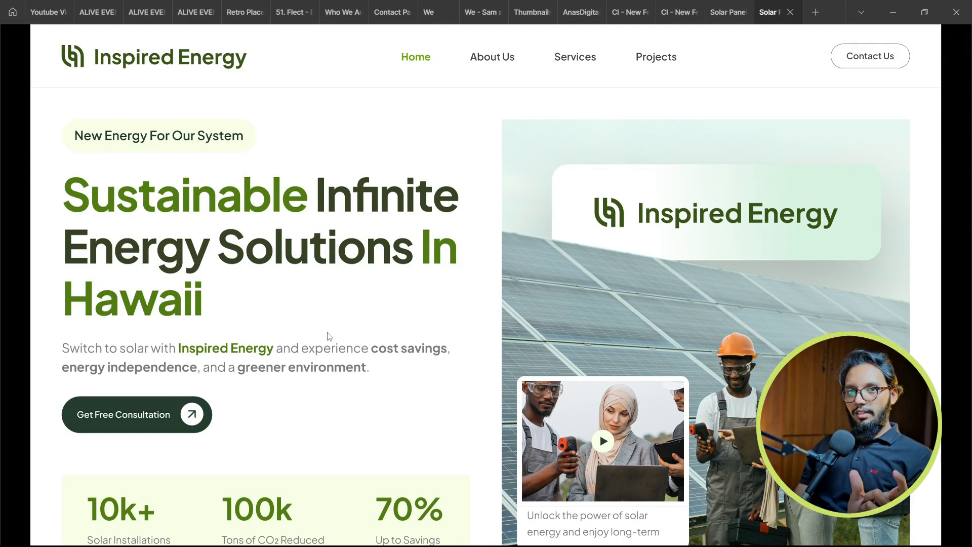
scroll(384, 148, "down", 1)
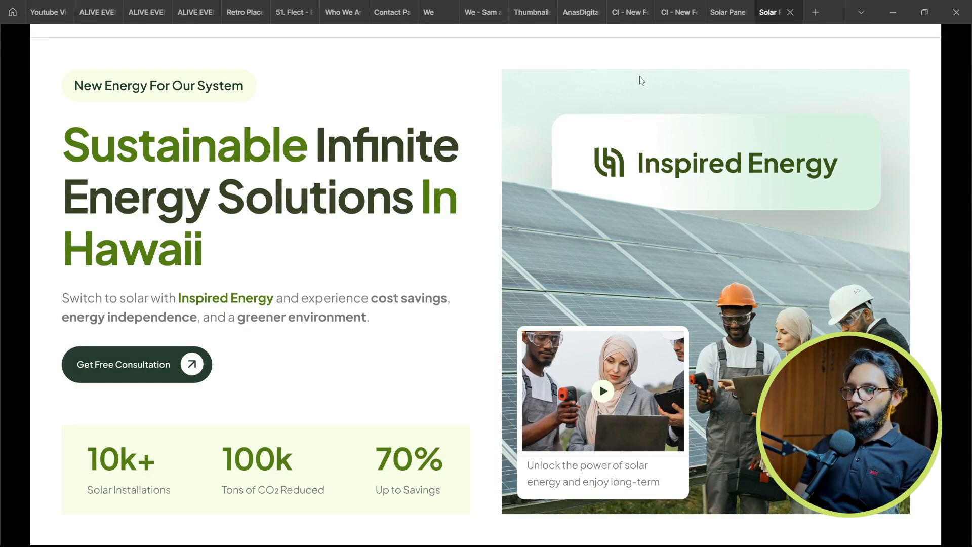
left_click(721, 7)
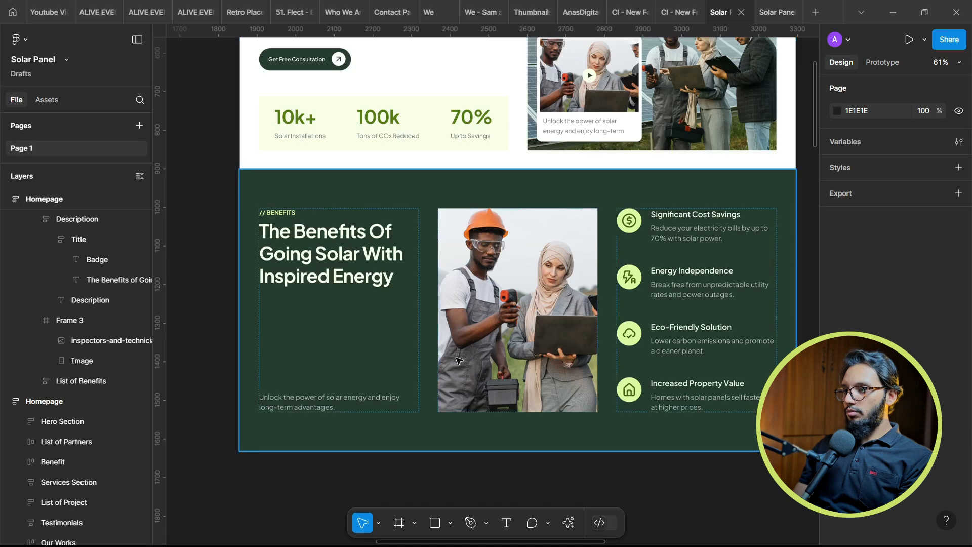
scroll(460, 383, "down", 3)
left_click(372, 64)
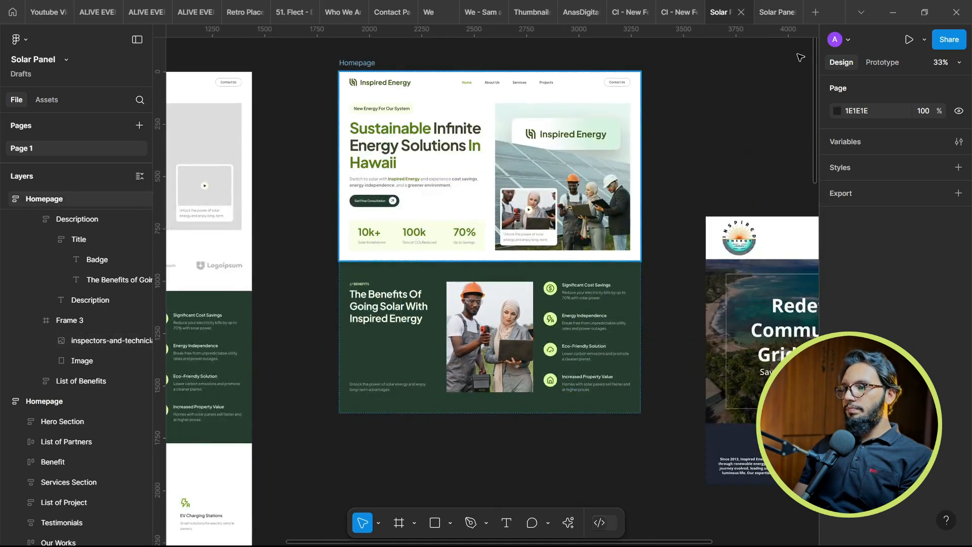
left_click(909, 41)
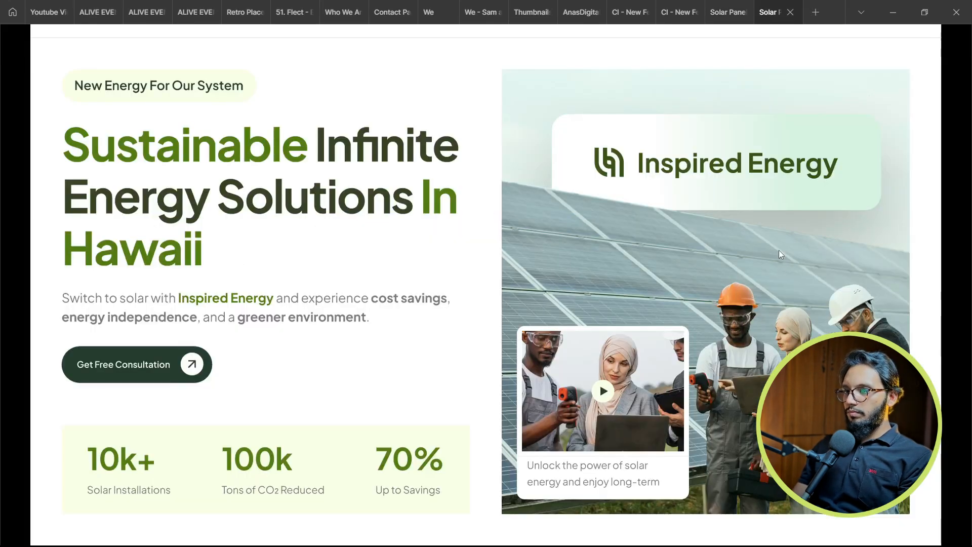
scroll(670, 370, "up", 1)
left_click(727, 11)
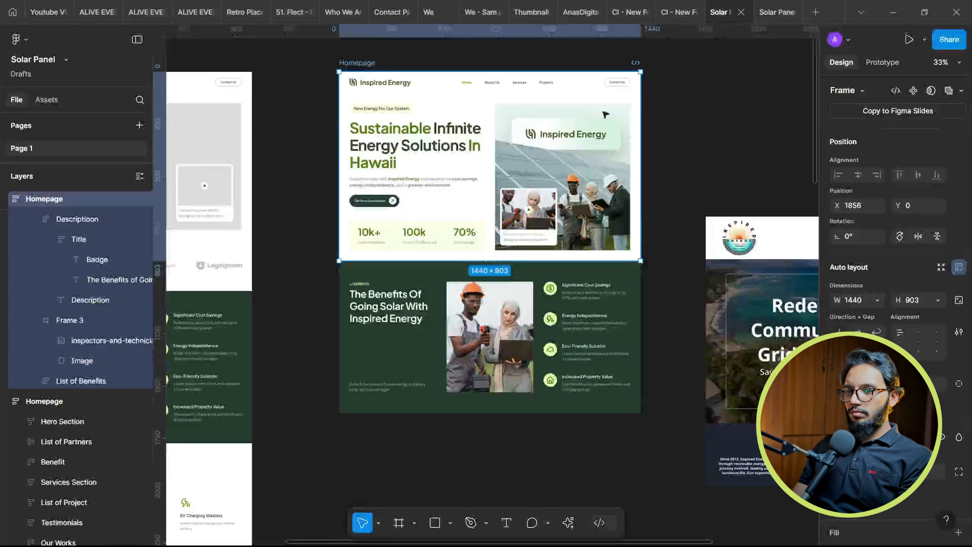
Collapse the Homepage layers down to Hero Section and Benefit, and fit the frame's height around both sections
scroll(34, 238, "up", 16)
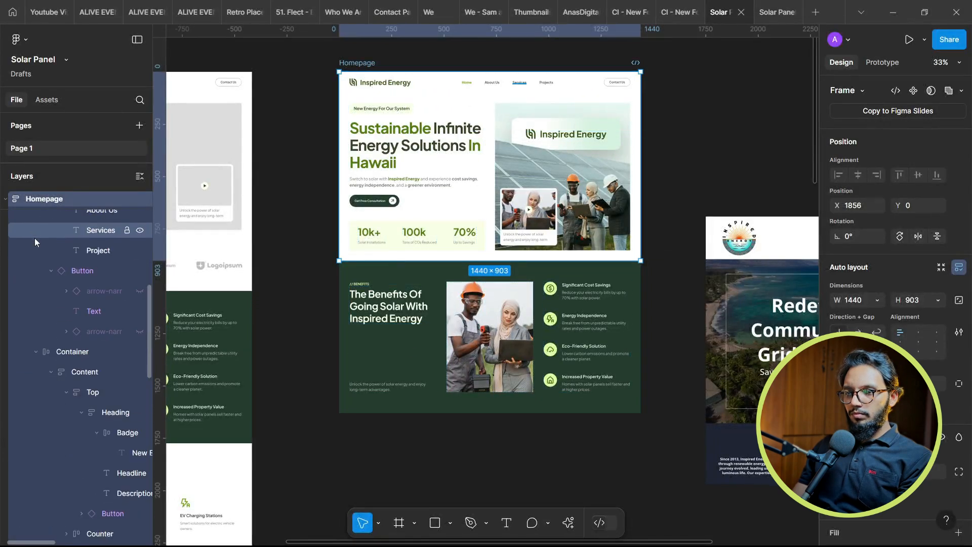
left_click(5, 218)
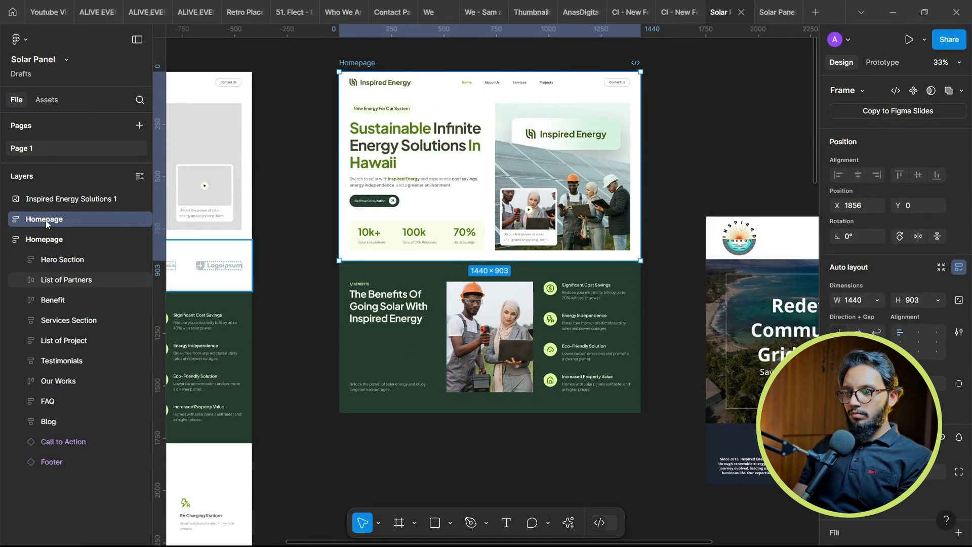
left_click(7, 239)
left_click(8, 244)
left_click(461, 279)
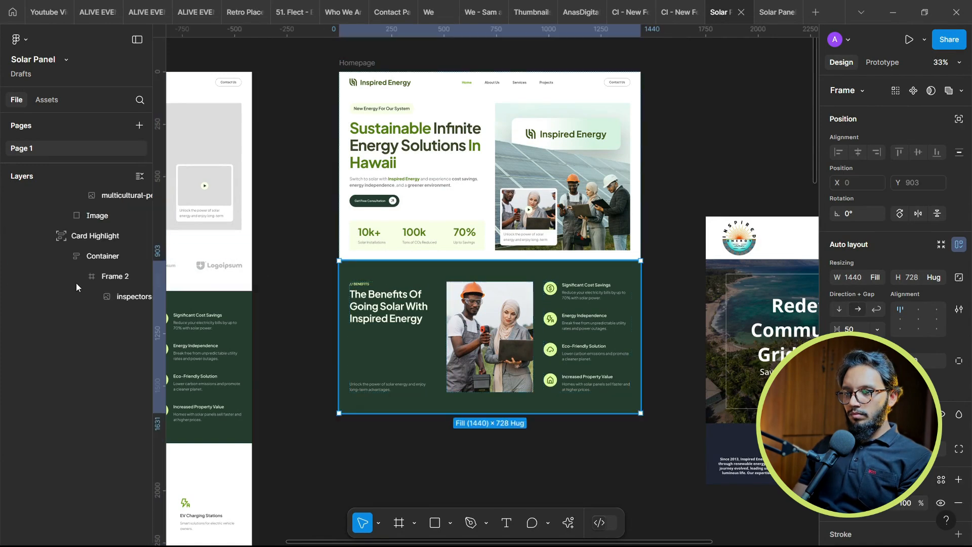
scroll(30, 272, "up", 14)
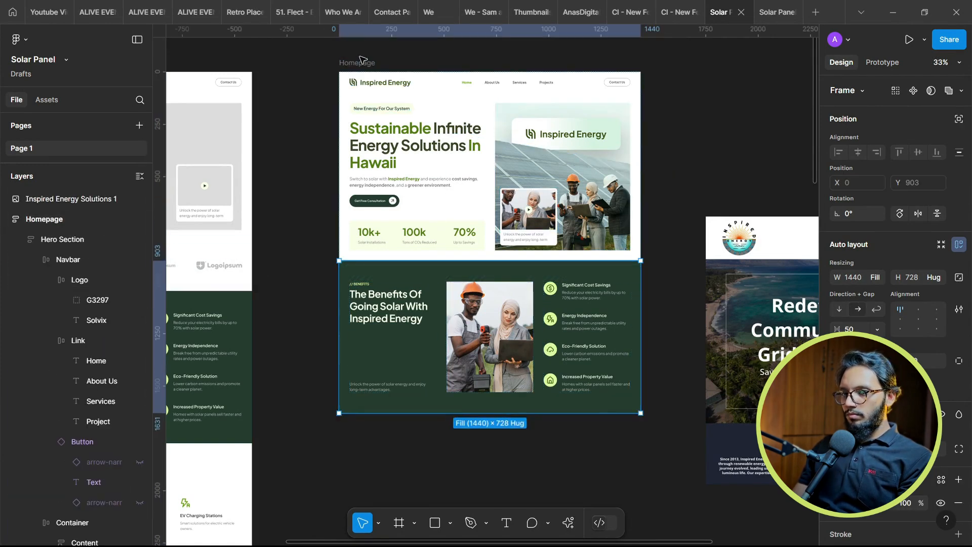
left_click(363, 57)
left_click(548, 199)
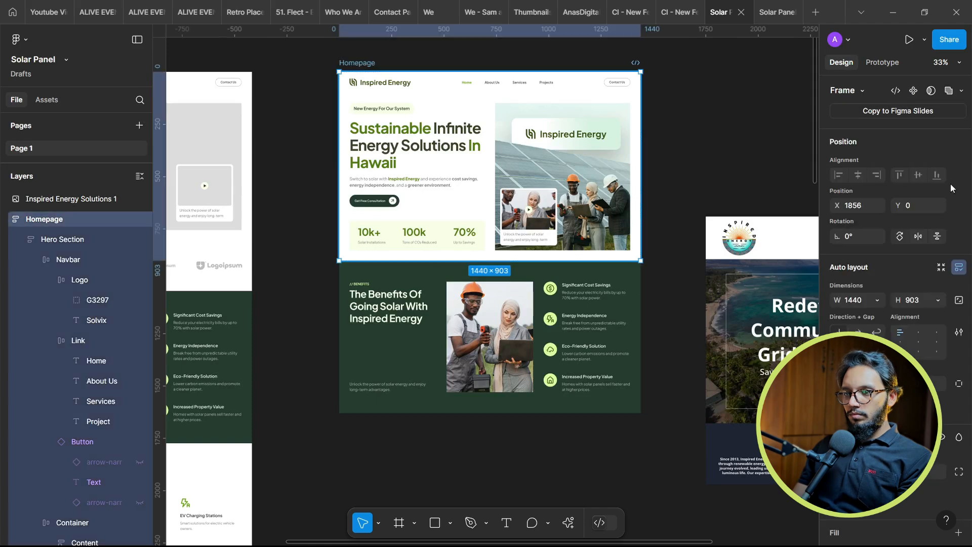
left_click(21, 240)
left_click(21, 260)
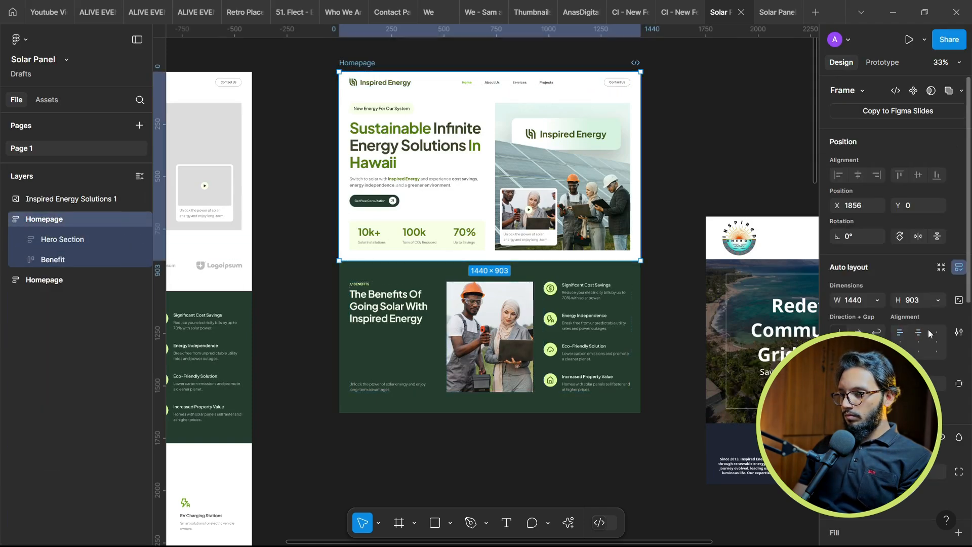
left_click(938, 300)
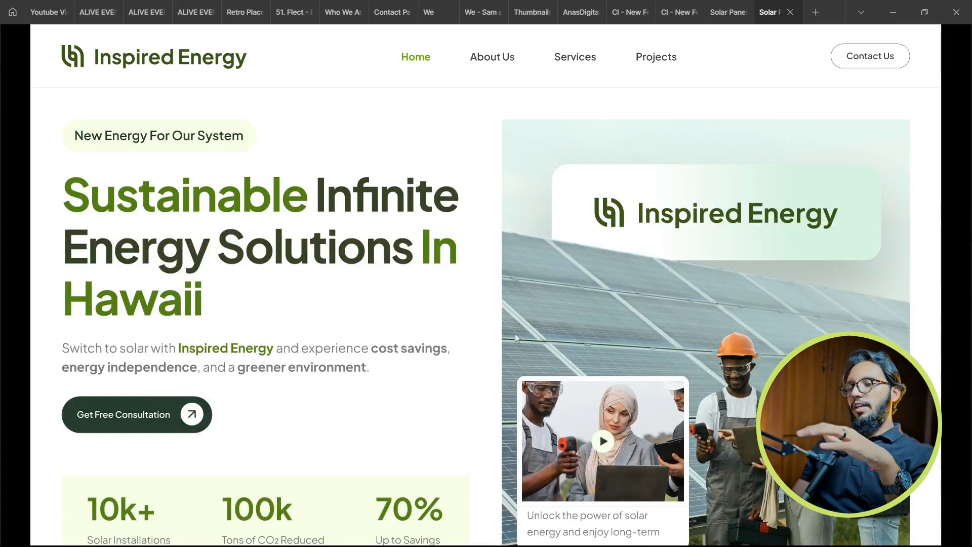
Review the hero and Benefits sections in the Homepage prototype
scroll(542, 427, "down", 10)
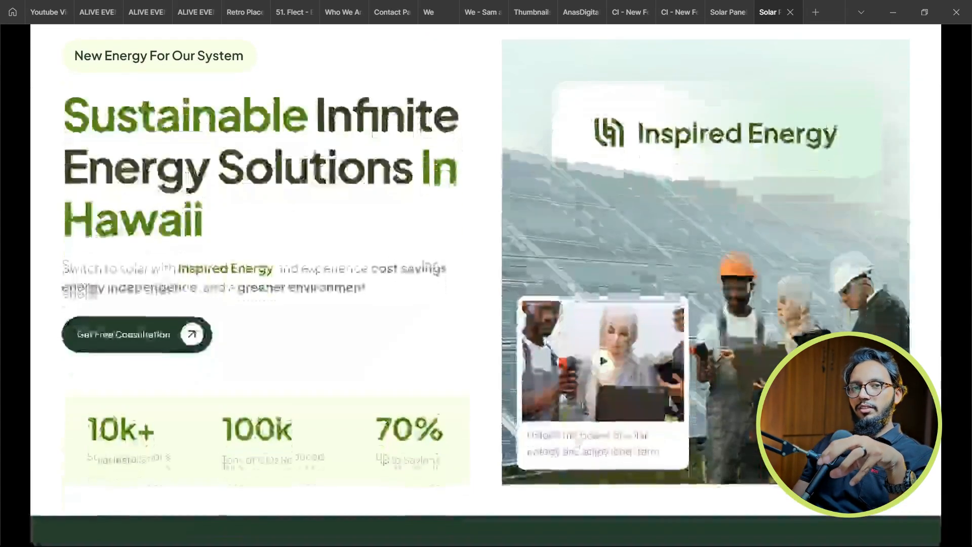
scroll(569, 230, "up", 3)
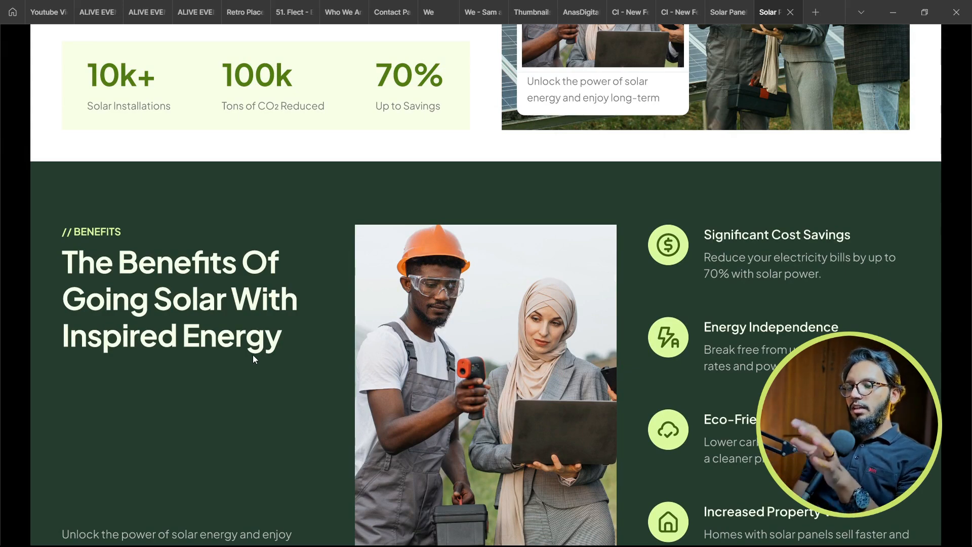
Copy the hero's Get Free Consultation button in the Homepage design and paste it into the Benefits section
scroll(254, 354, "down", 3)
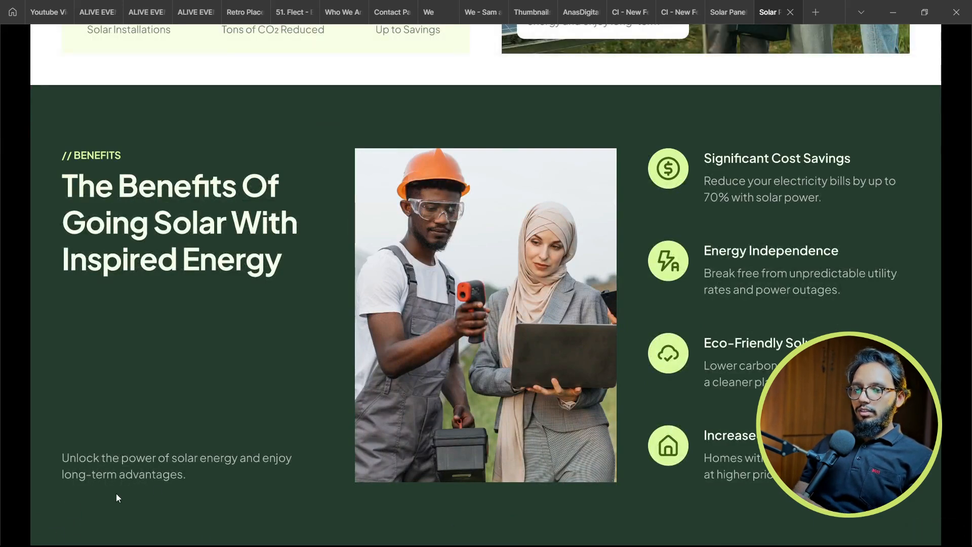
scroll(366, 430, "up", 10)
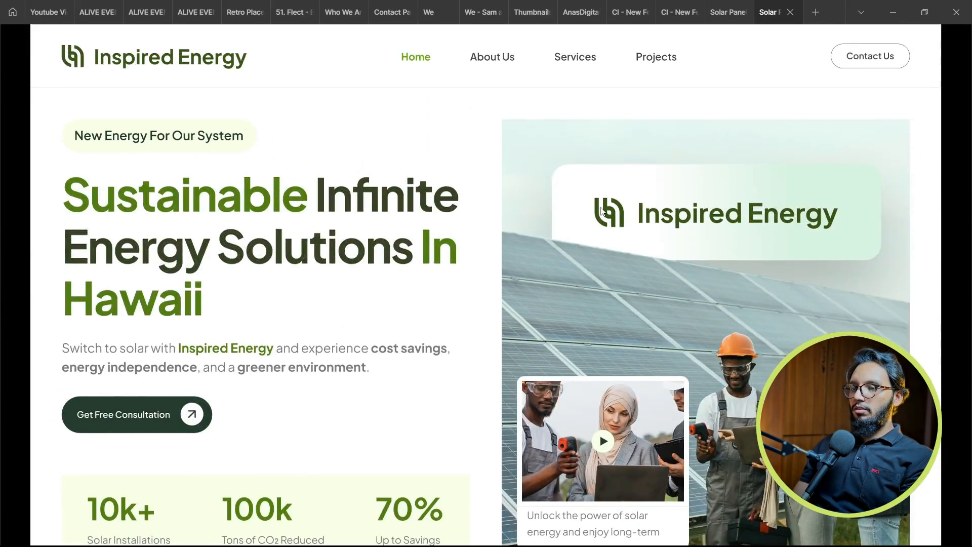
left_click(727, 13)
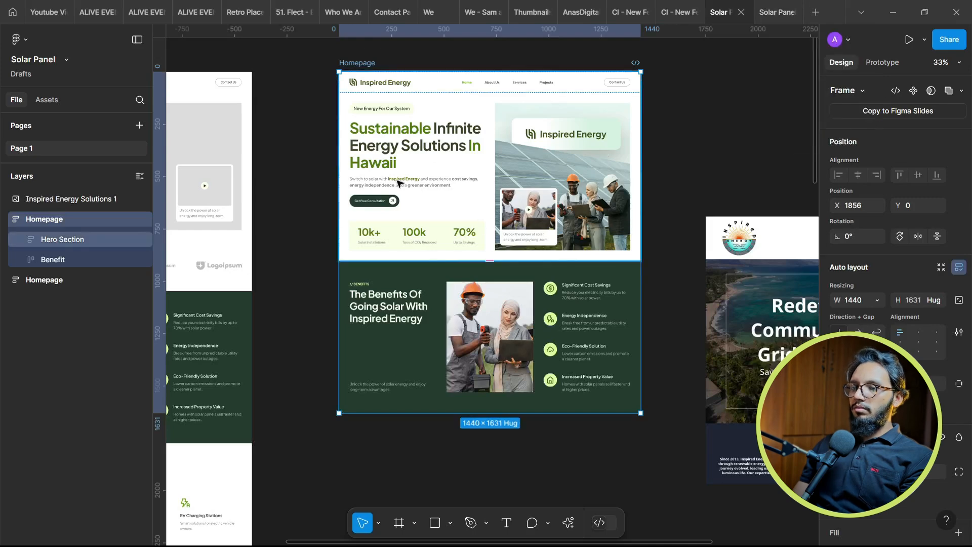
left_click(377, 198)
left_click(373, 202)
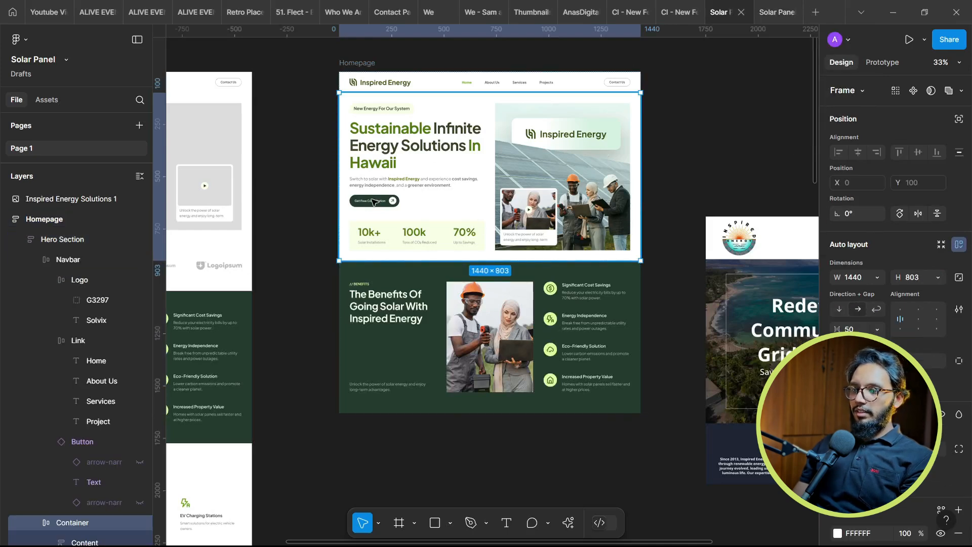
left_click(373, 202)
left_click(374, 202)
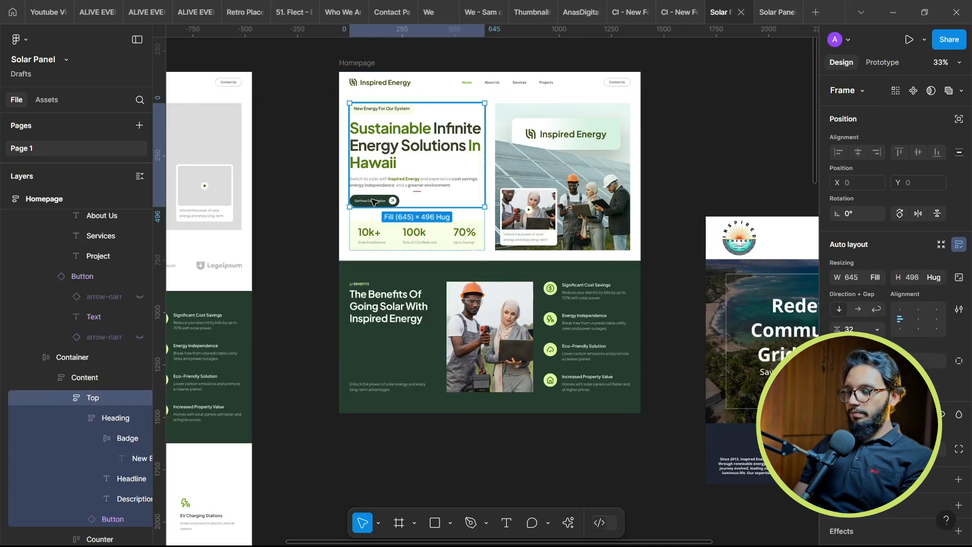
left_click(373, 201)
scroll(427, 354, "up", 5)
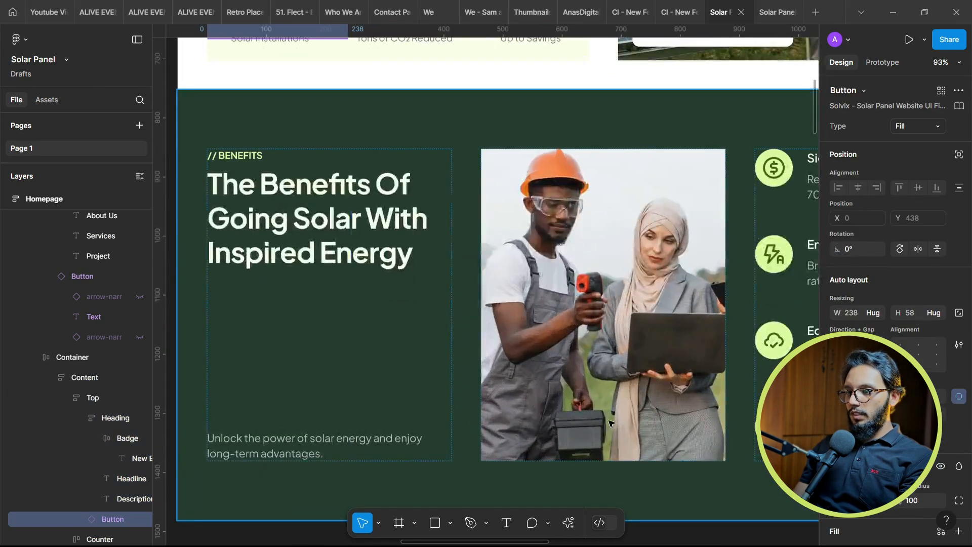
left_click(621, 427)
key("ctrl+v")
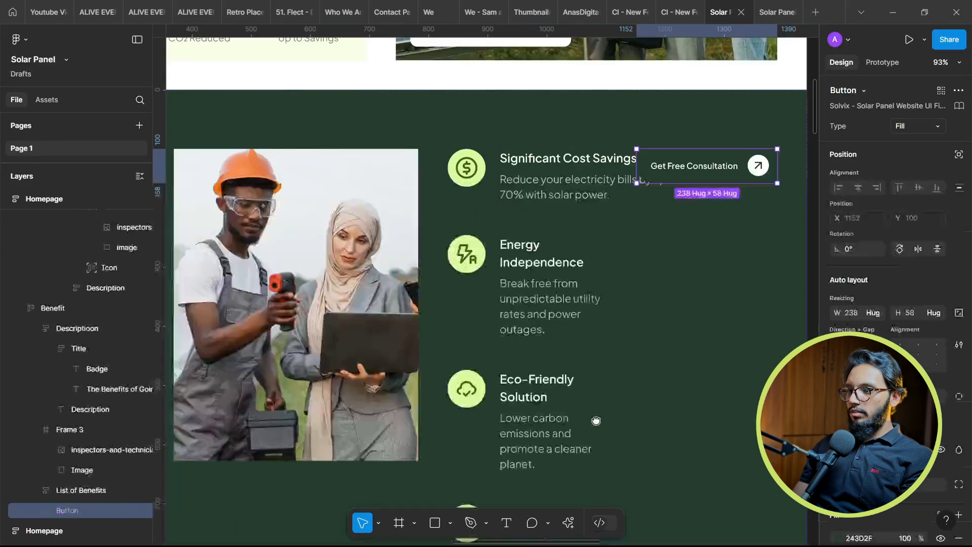
Position the pasted button absolutely, outside the auto layout flow, centred below the Benefits photo at X 601, Y 655
left_click_drag(596, 422, 603, 356)
scroll(691, 260, "down", 3)
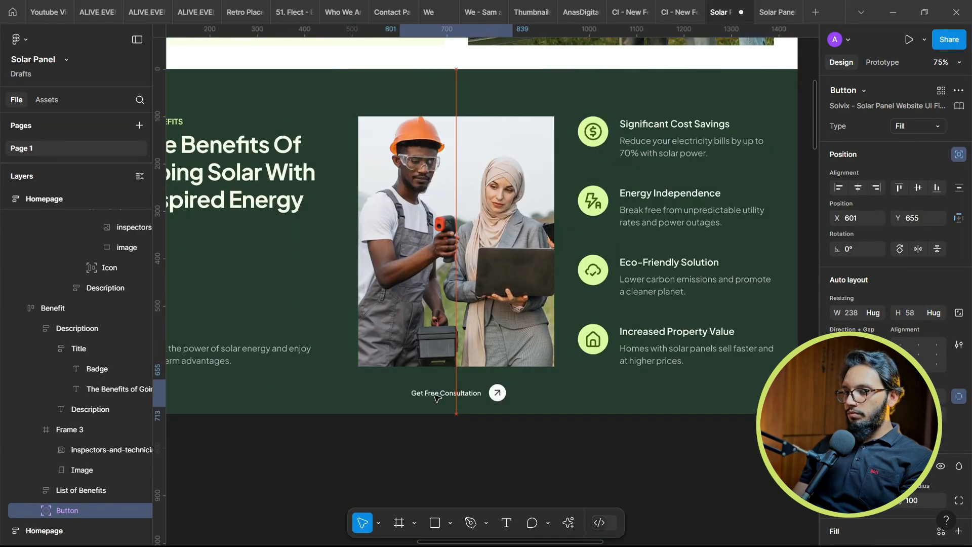
left_click_drag(437, 397, 440, 396)
Change the text of the button below the photo to "Save Your Energy Bills Now"
double_click(452, 393)
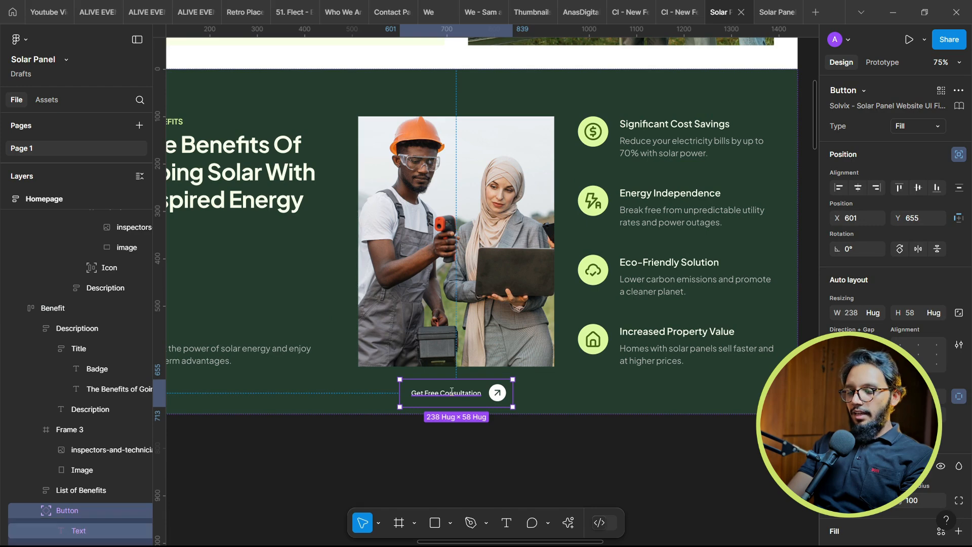
double_click(452, 386)
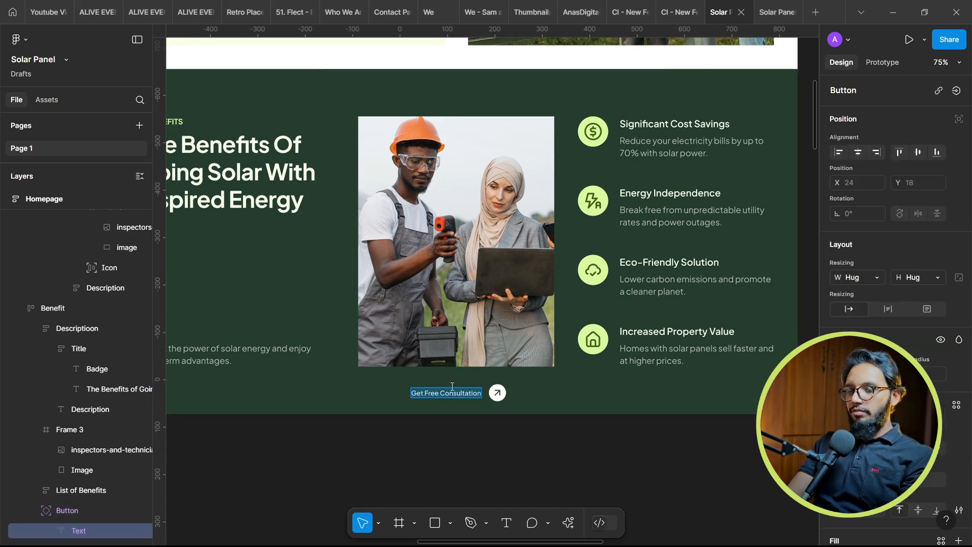
type("Sav")
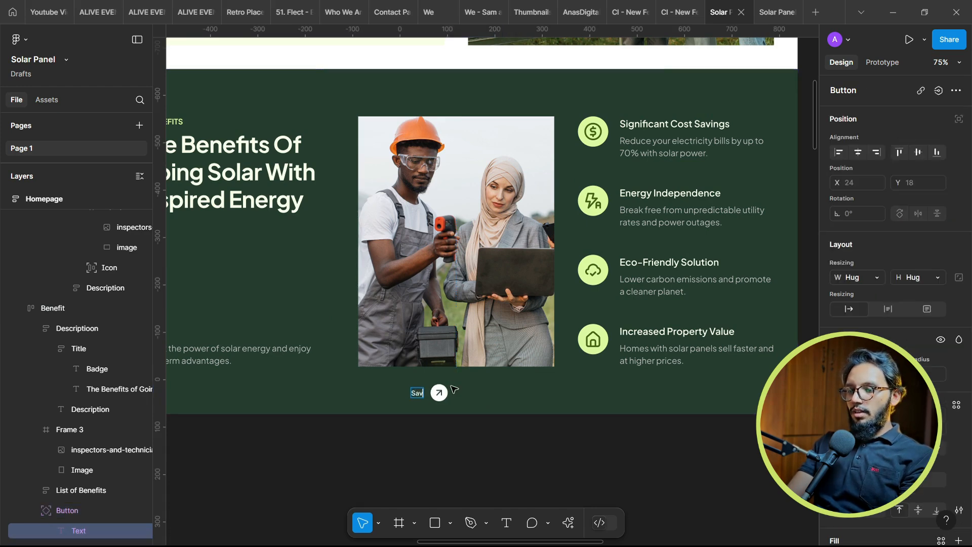
type("e Your Ener")
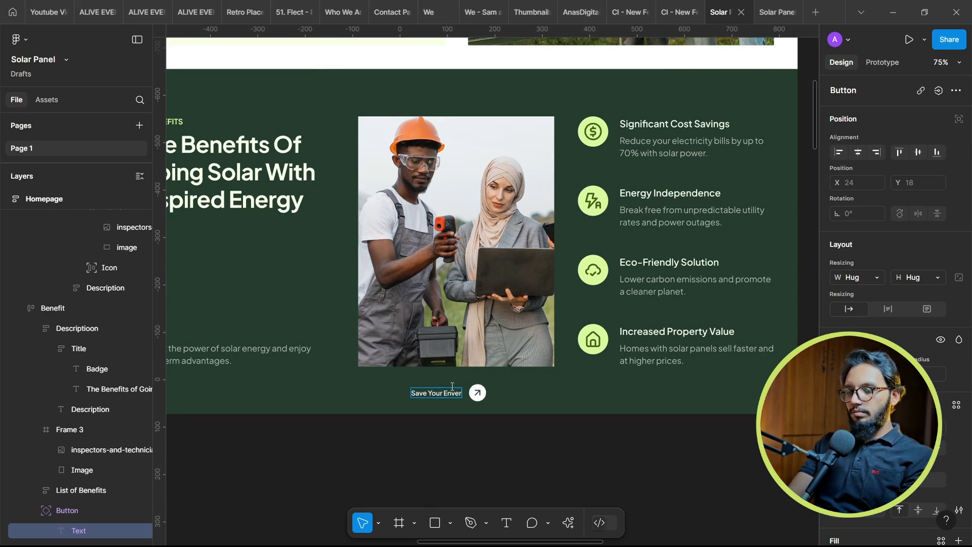
type("gy Bills Now")
key("Escape")
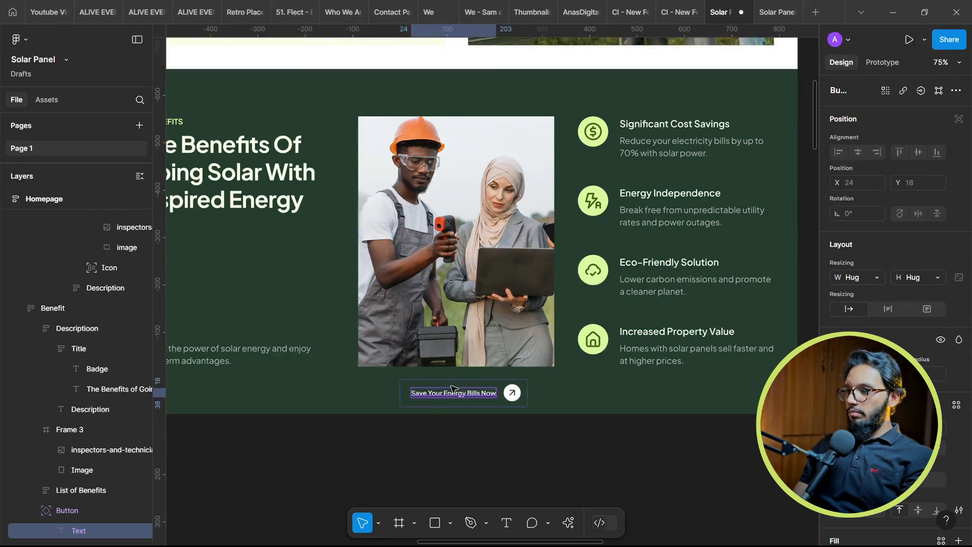
Try the Outline type on the Save Your Energy Bills Now button
left_click(519, 405)
left_click(904, 128)
left_click(895, 139)
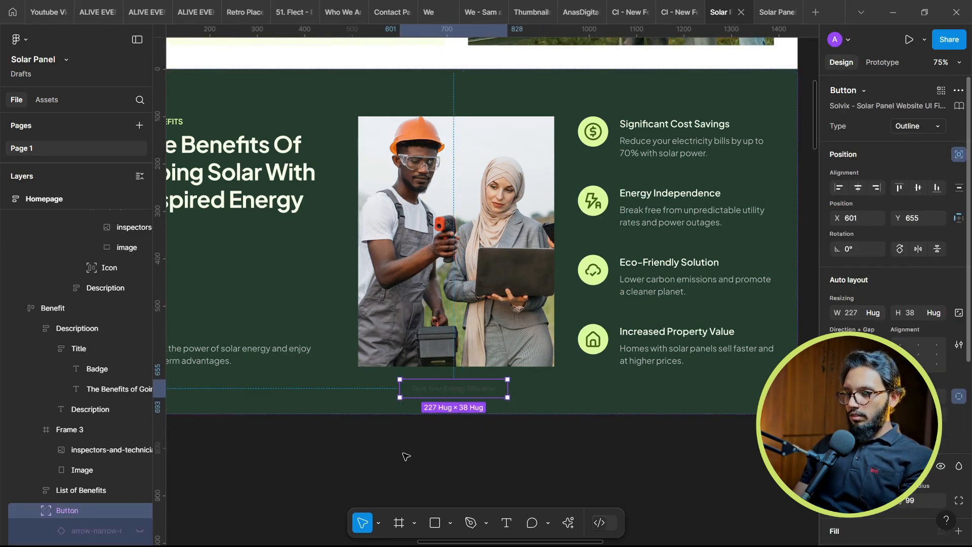
left_click(412, 426)
scroll(441, 415, "up", 5)
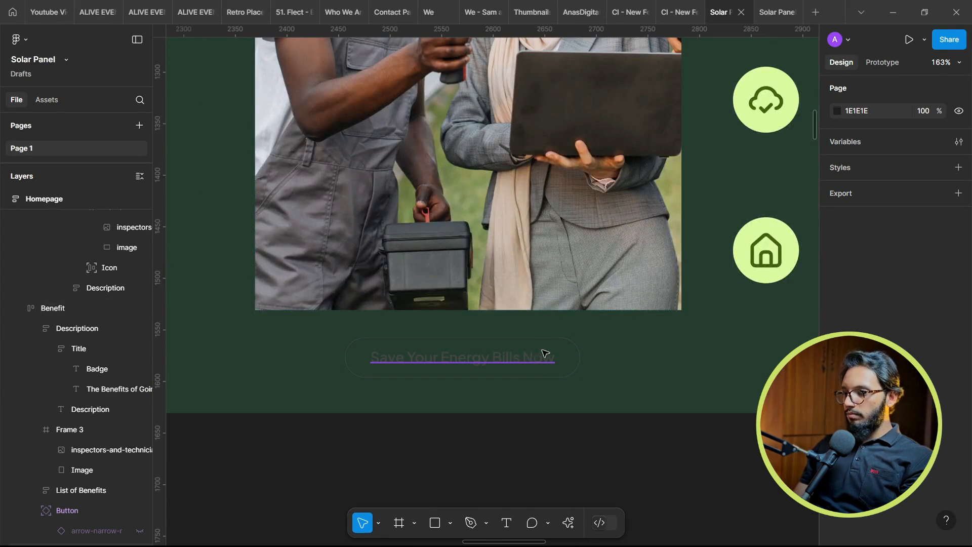
key("ctrl+z")
key("ctrl+z")
Add a white stroke around the Save Your Energy Bills Now button
scroll(953, 428, "down", 3)
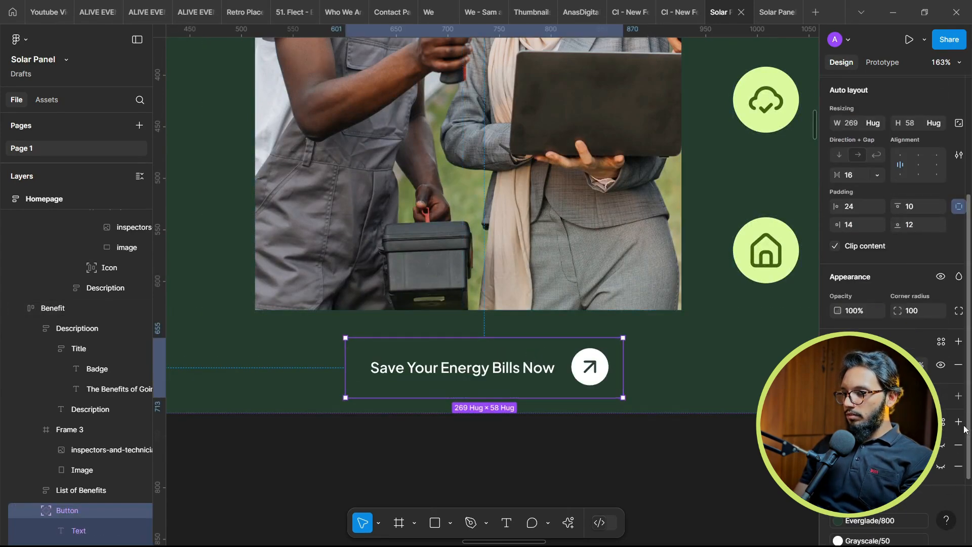
left_click(959, 423)
left_click(958, 445)
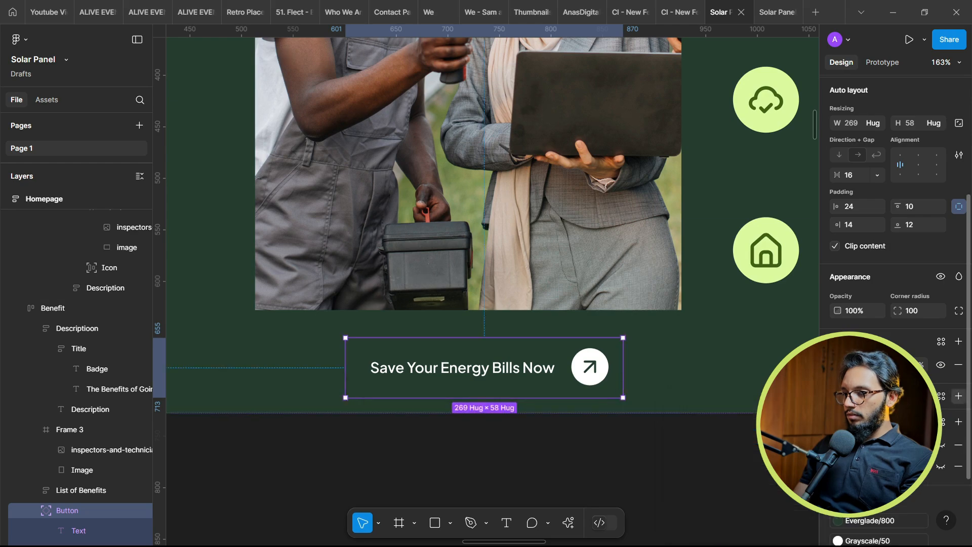
left_click(959, 396)
left_click(809, 233)
left_click(763, 306)
key("ctrl+z")
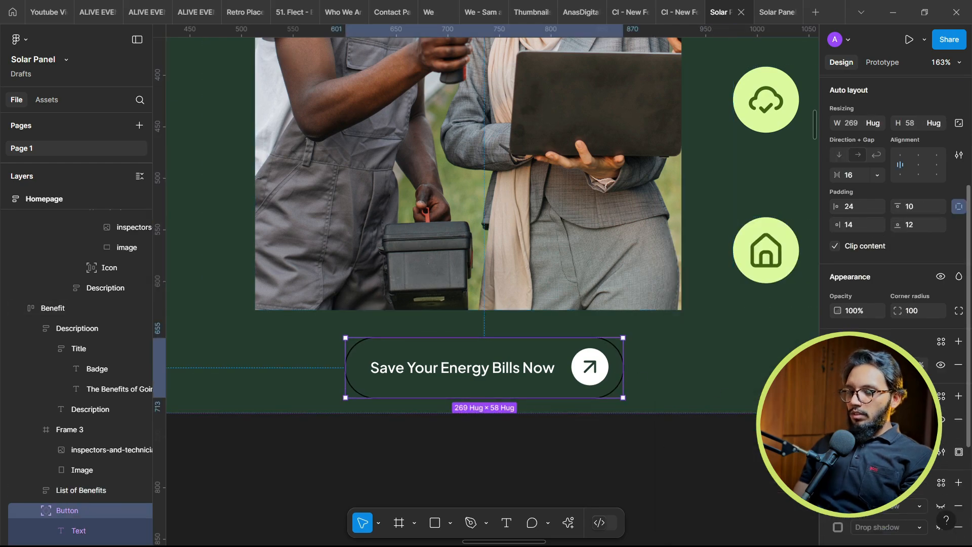
left_click(838, 419)
left_click_drag(731, 317, 591, 217)
left_click(534, 419)
Extend the Benefits section downward at its lower edge and move the button down to Y 677
scroll(549, 392, "down", 2)
left_click(631, 395)
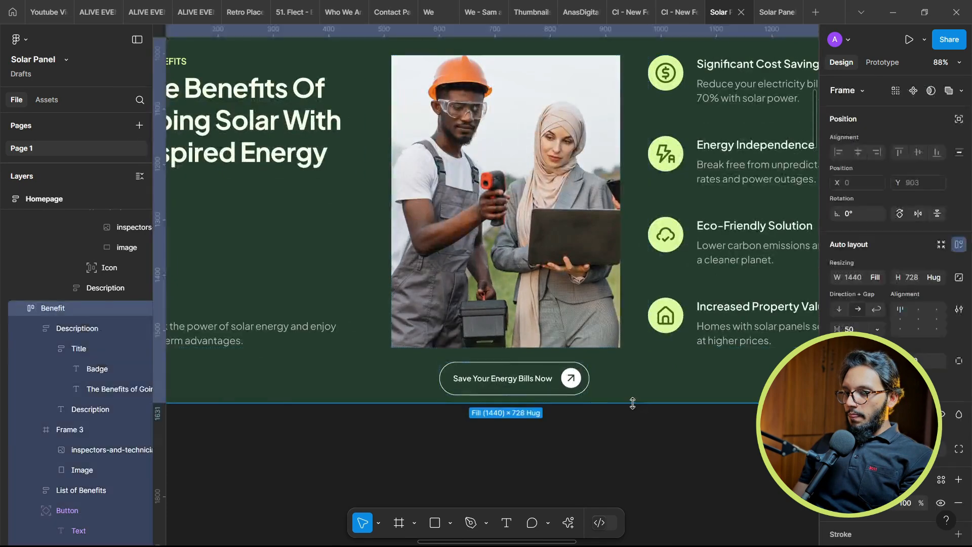
left_click_drag(633, 403, 632, 429)
left_click(541, 369)
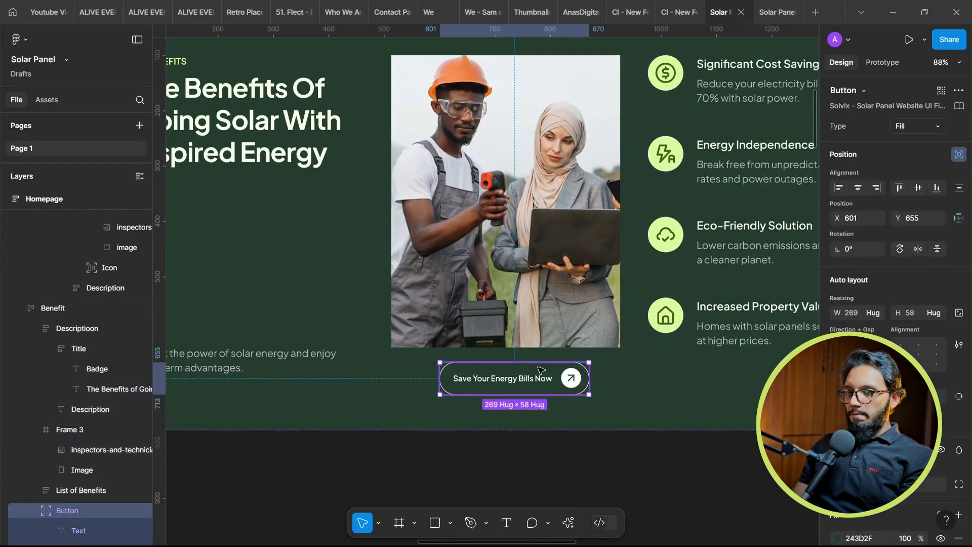
left_click_drag(539, 369, 541, 385)
scroll(546, 390, "down", 1)
scroll(294, 257, "up", 1)
left_click_drag(235, 231, 252, 244)
scroll(486, 424, "down", 2)
scroll(559, 410, "up", 2)
scroll(556, 396, "down", 2)
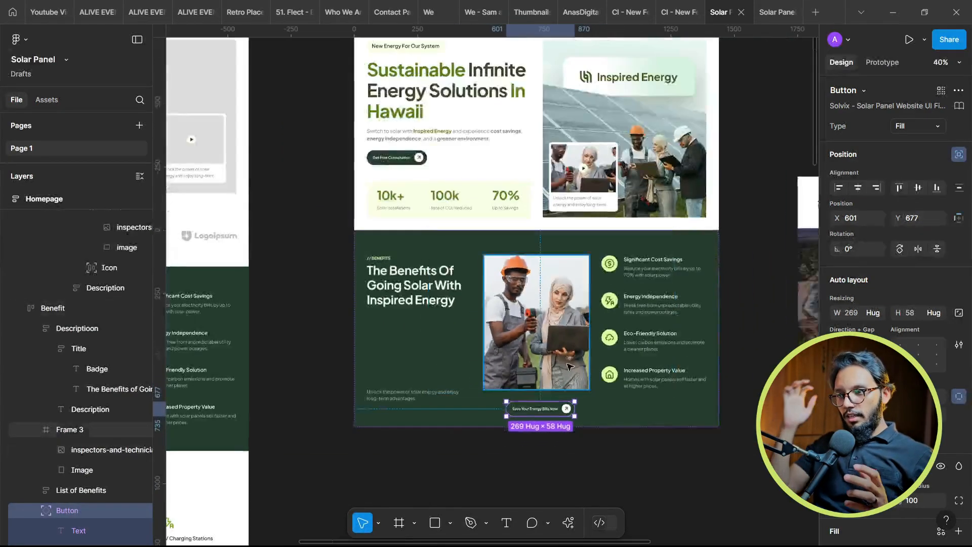
scroll(569, 366, "up", 1)
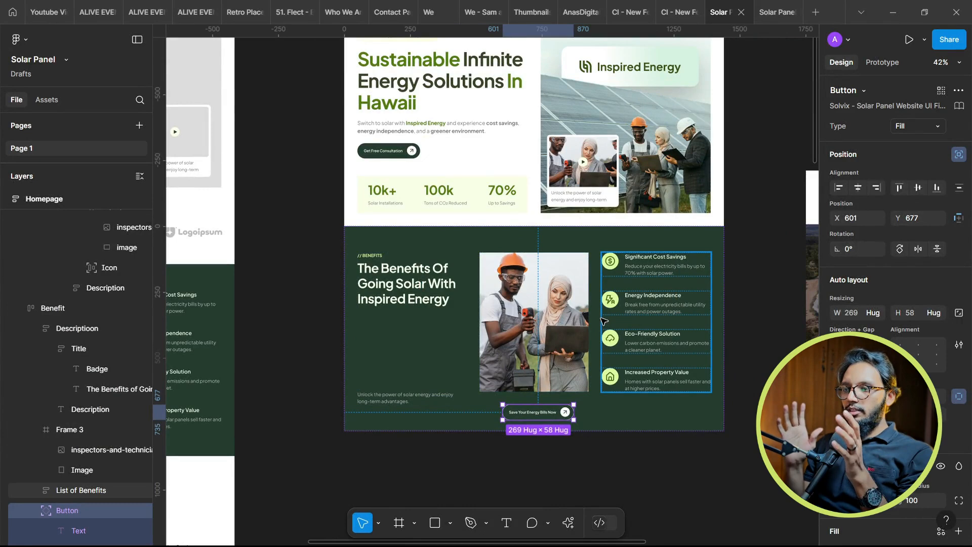
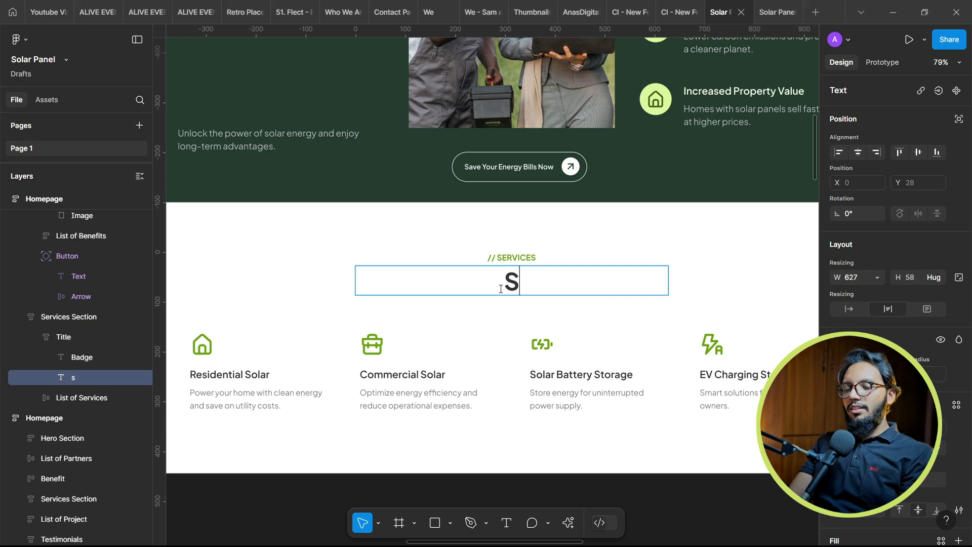
Replace the Services section heading with "See How Much You're Going To Save"
key("BackSpace")
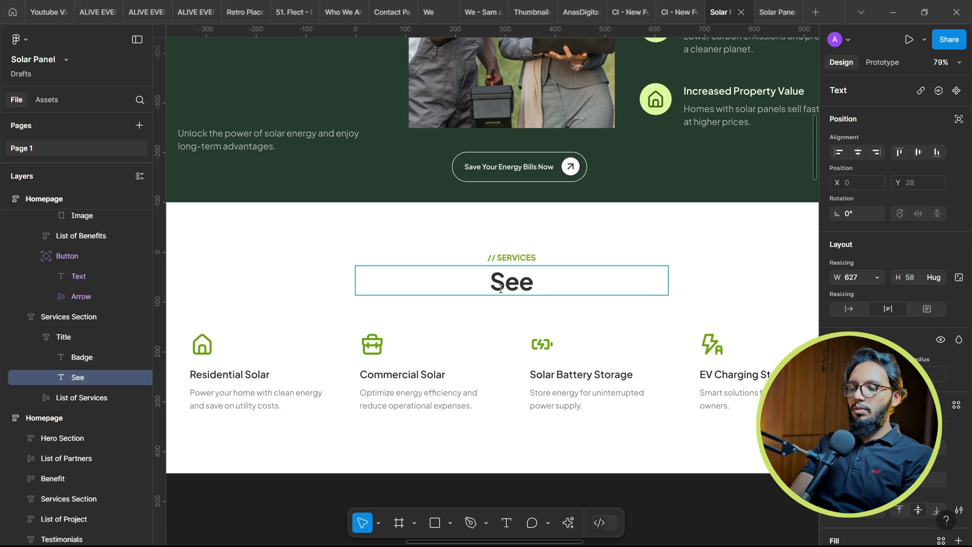
type("See How Mu")
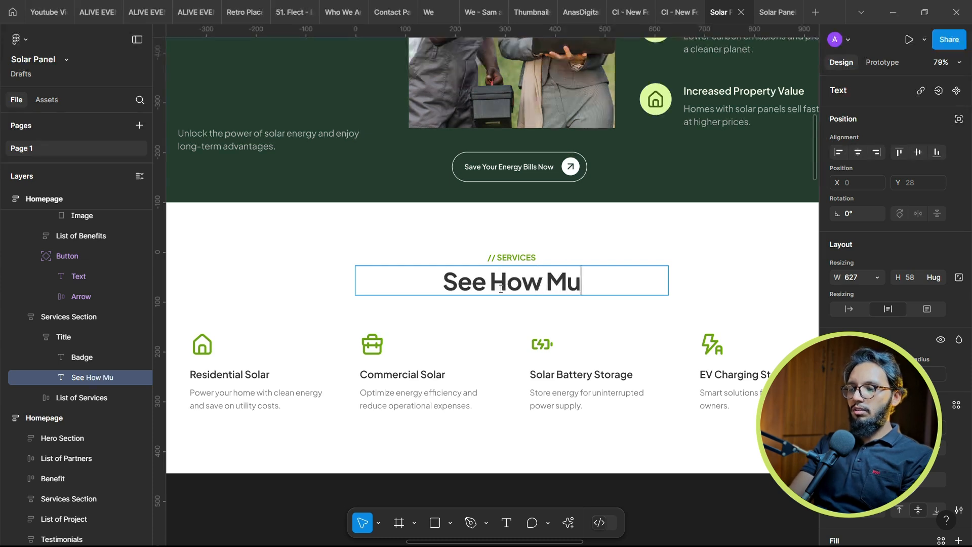
type("ch You're Going To Save")
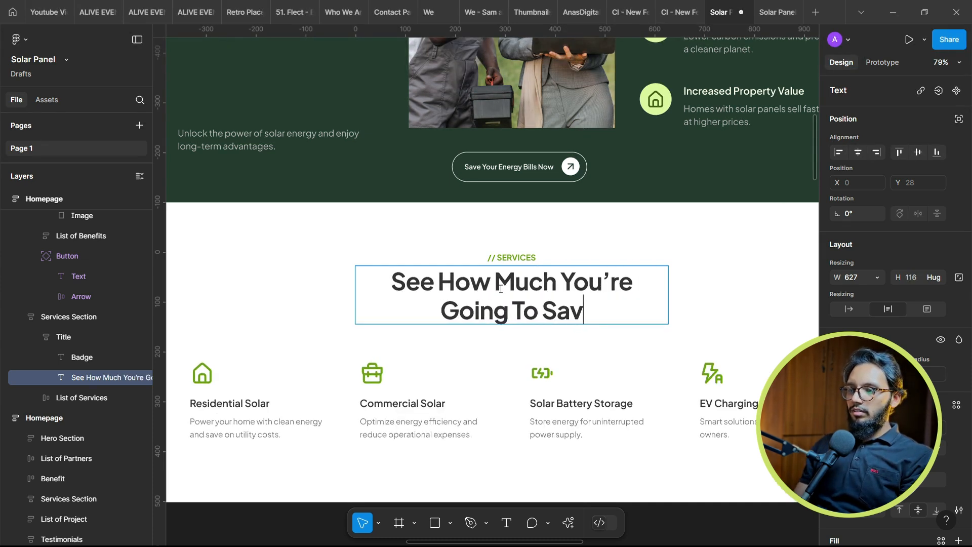
key("Escape")
Change the badge text above the new heading to "// Calculate Your Savings"
left_click(527, 260)
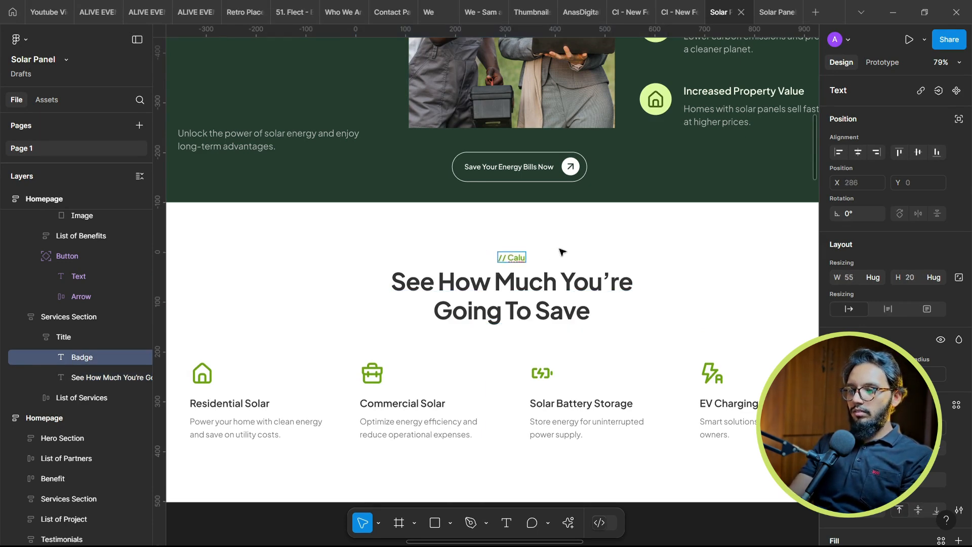
type("// Calculate Your Savings")
key("Escape")
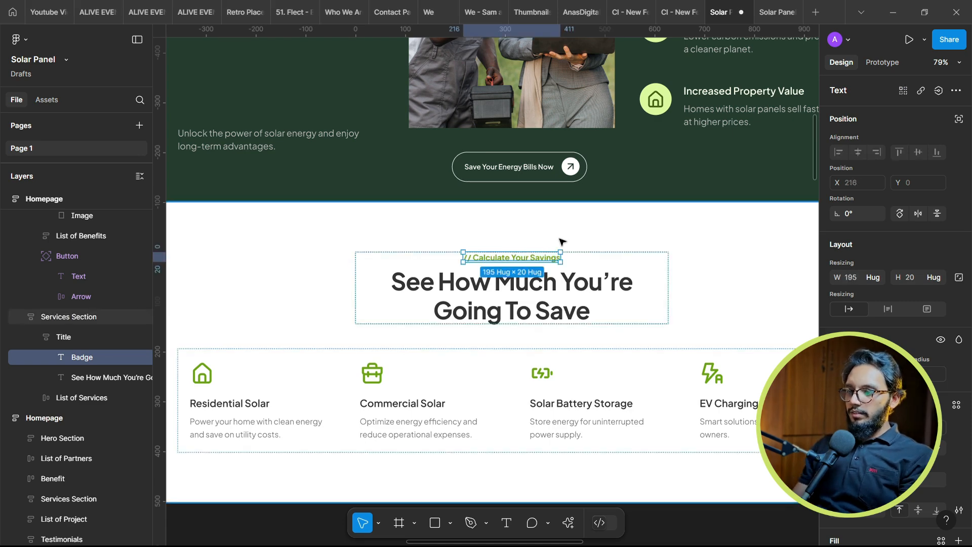
Delete the list of services below the savings heading
left_click(577, 413)
key("Delete")
scroll(582, 334, "up", 3)
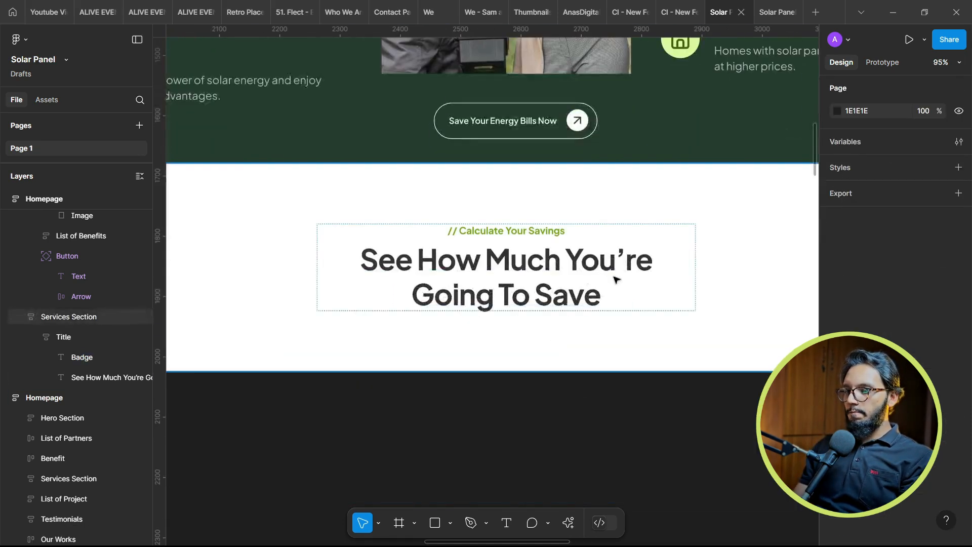
left_click(630, 302)
key("shift+2")
key("super+Tab")
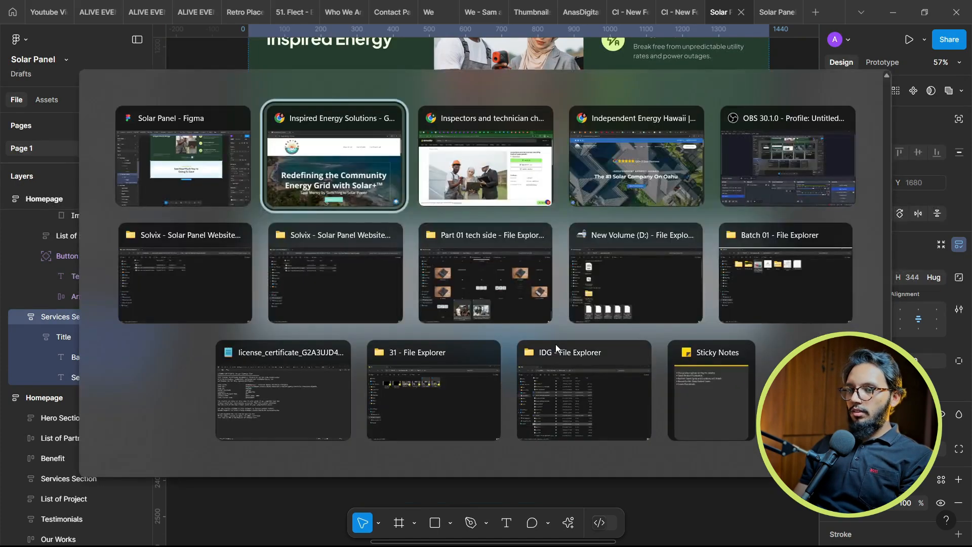
key("Escape")
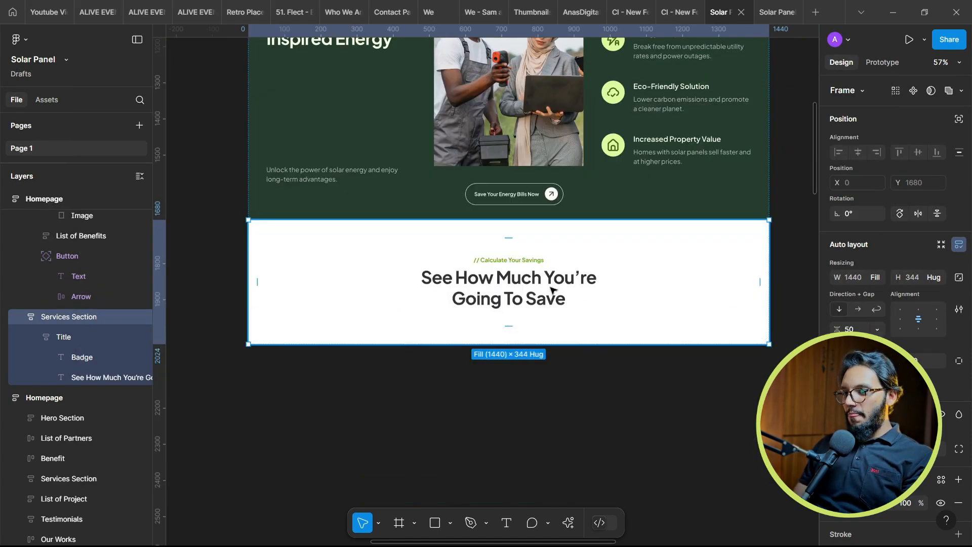
Draw a wide frame of about 452 × 49 below the savings heading, centred in the section
scroll(536, 259, "down", 4)
scroll(525, 285, "up", 6)
left_click(510, 231, "ctrl")
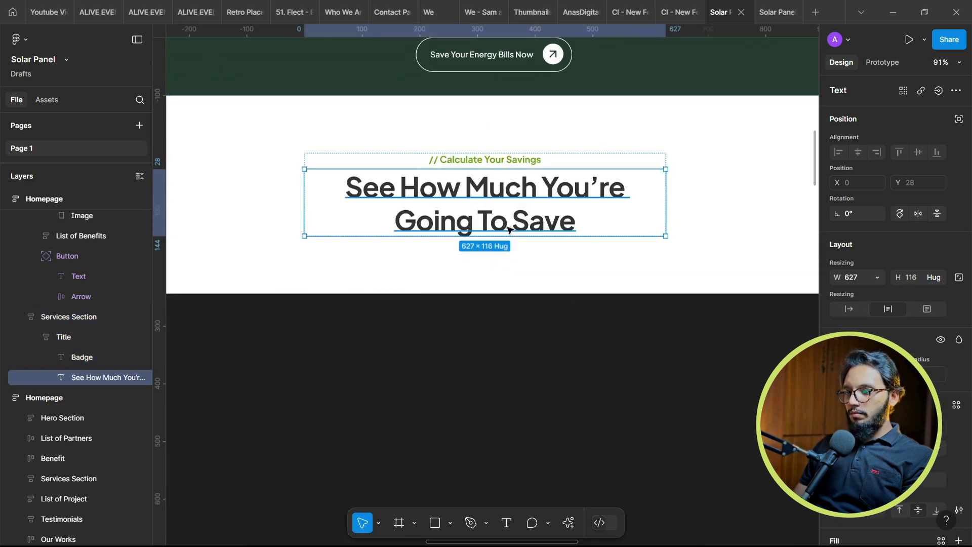
key("f")
mouse_move(484, 278)
left_mouse_down()
mouse_move(559, 269)
mouse_move(613, 293)
left_mouse_up()
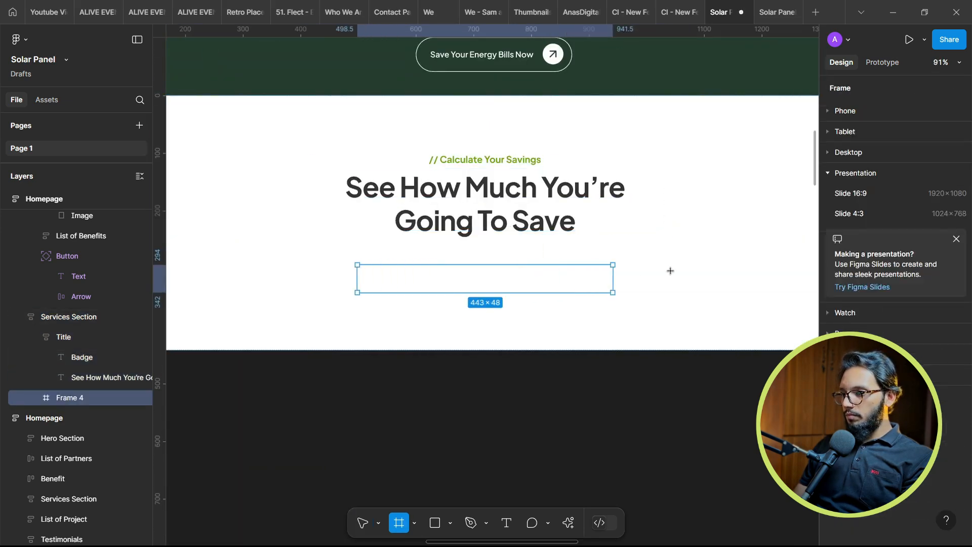
left_click_drag(670, 271, 675, 272)
Set the fill of the new frame below the heading to light grey
left_click(838, 419)
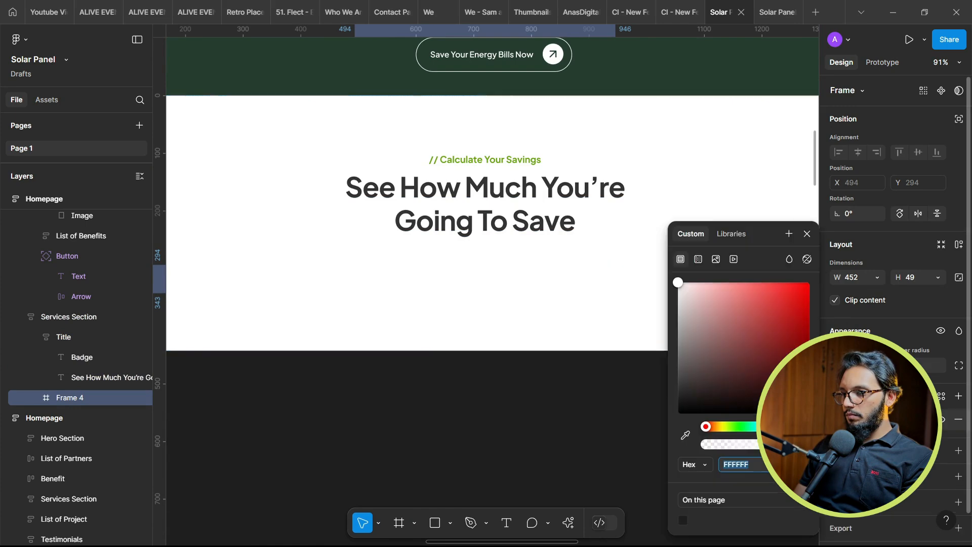
left_click(839, 419)
left_click(838, 419)
left_click_drag(678, 284, 658, 296)
Duplicate the light grey frame three times to build a vertical stack of four fields
key("ctrl+d")
key("ctrl+d")
key("ctrl+d")
Put the four stacked fields into a vertical auto layout and tighten the spacing between them
left_click(545, 382, "shift")
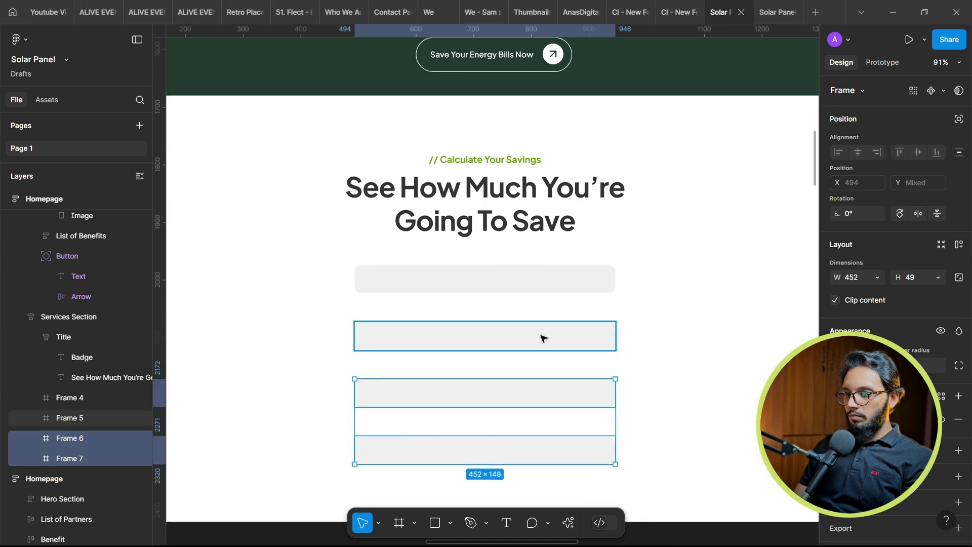
left_click(541, 338, "shift")
left_click(557, 278, "shift")
key("shift+a")
mouse_move(490, 307)
left_mouse_down()
mouse_move(497, 289)
mouse_move(497, 300)
left_mouse_up()
Add the label "Select Years" in Regular 18 px text near the start of the first field
key("t")
left_click(400, 322)
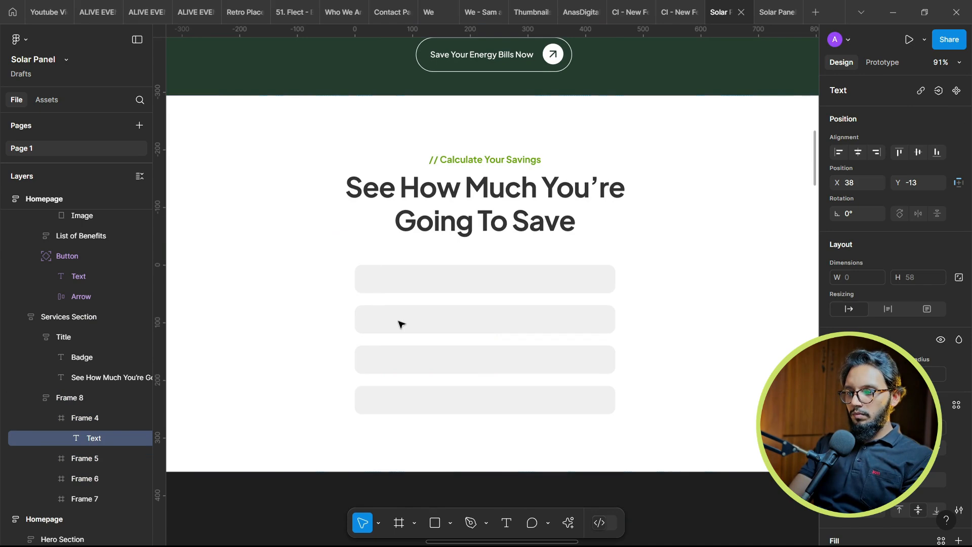
type("Select Years")
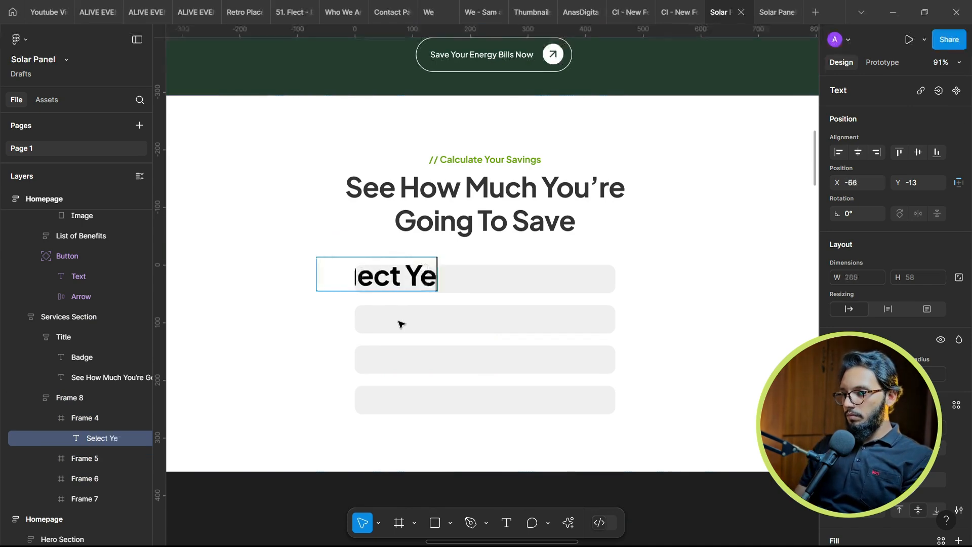
key("Escape")
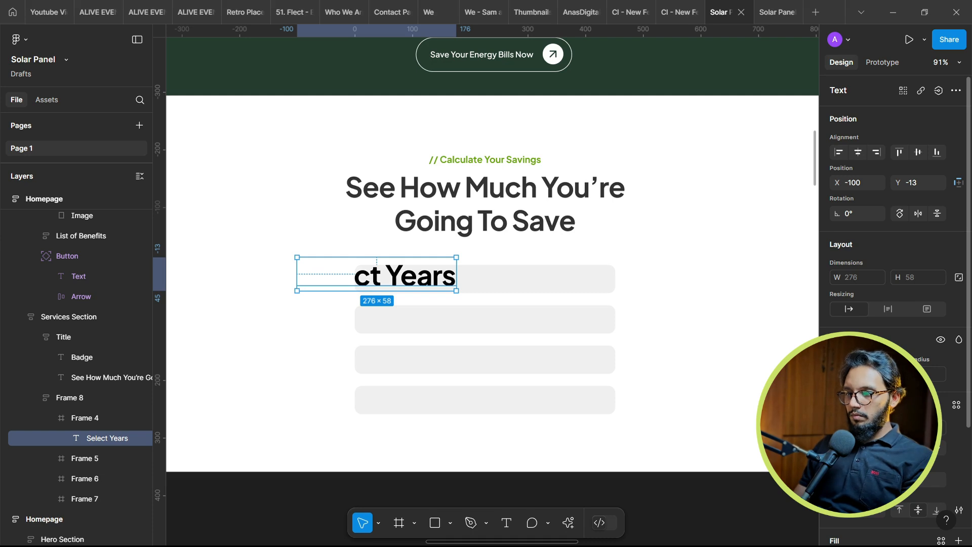
key("Return")
scroll(377, 276, "up", 2)
left_click_drag(418, 289, 438, 294)
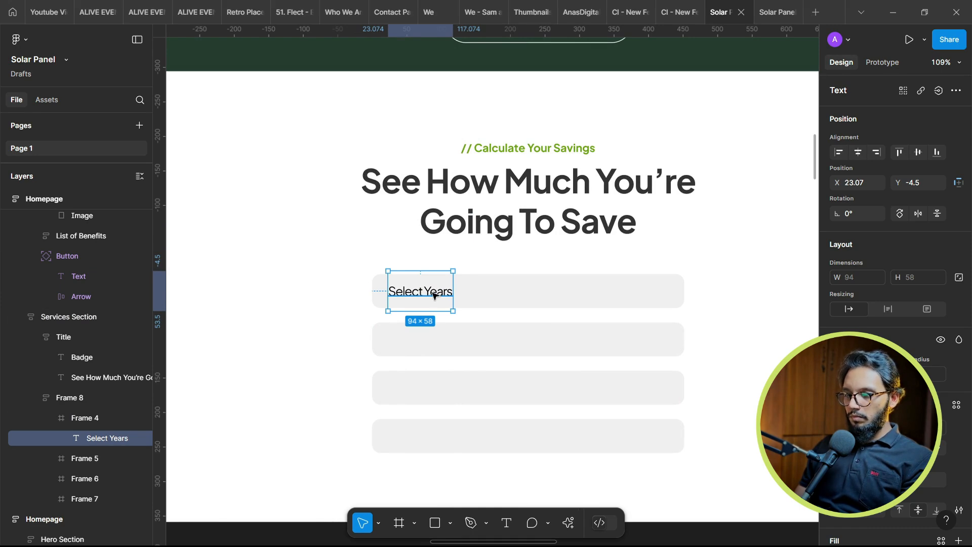
Duplicate the "Select Years" label into the second field and change its text to "Your monthly energy bill"
left_click_drag(434, 296, 438, 339)
double_click(439, 339)
type("Your mon")
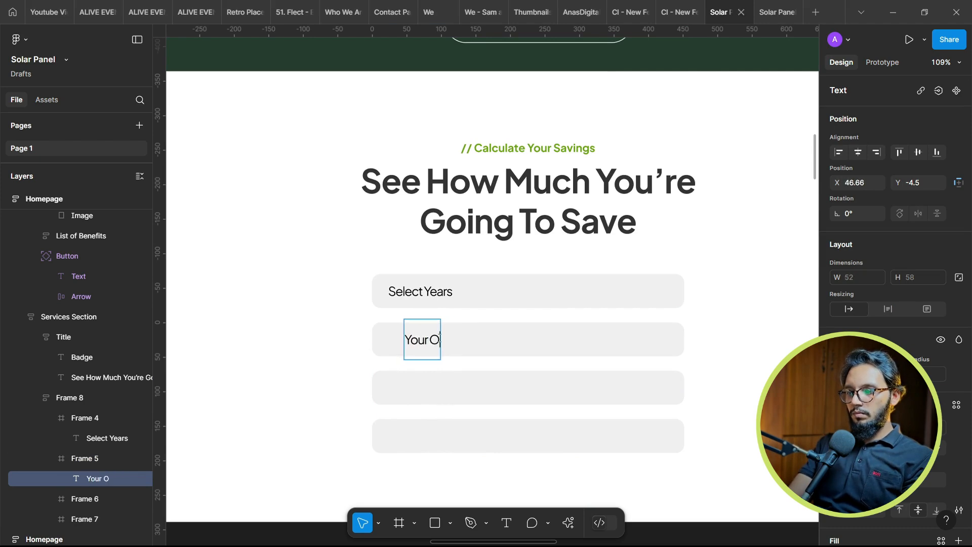
key("BackSpace")
key("BackSpace")
type("ont")
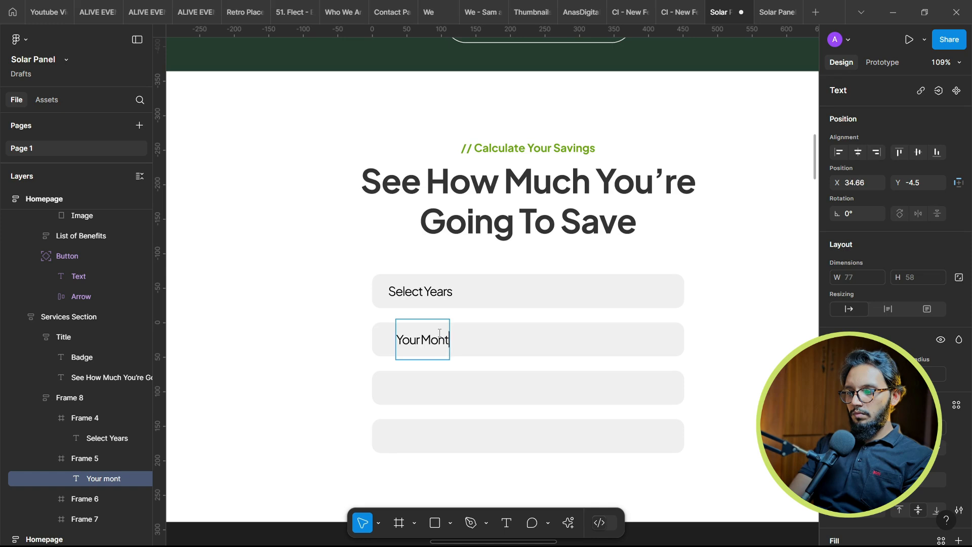
type("hly energy bill")
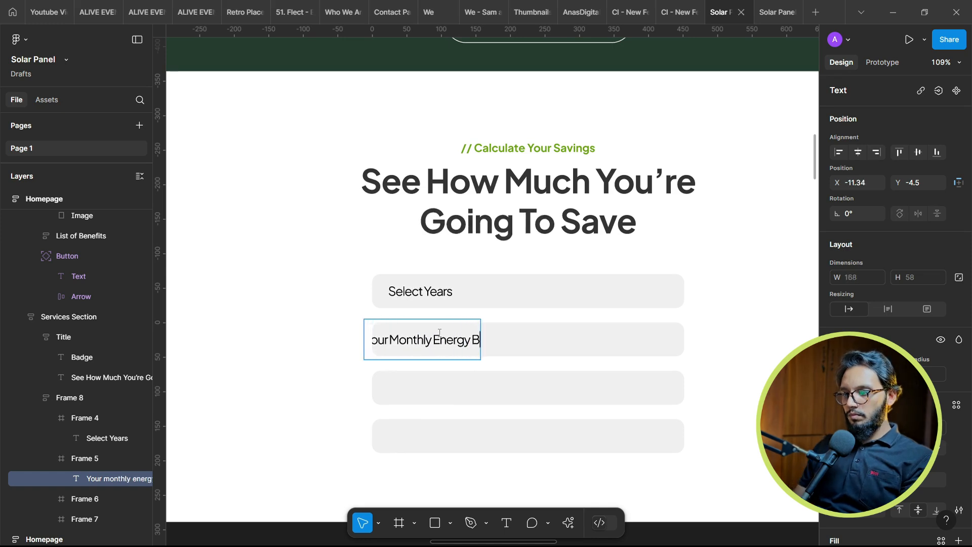
key("Escape")
Left-align the monthly energy bill label with the label in the first field
left_click_drag(445, 340, 507, 338)
left_click(433, 293, "shift")
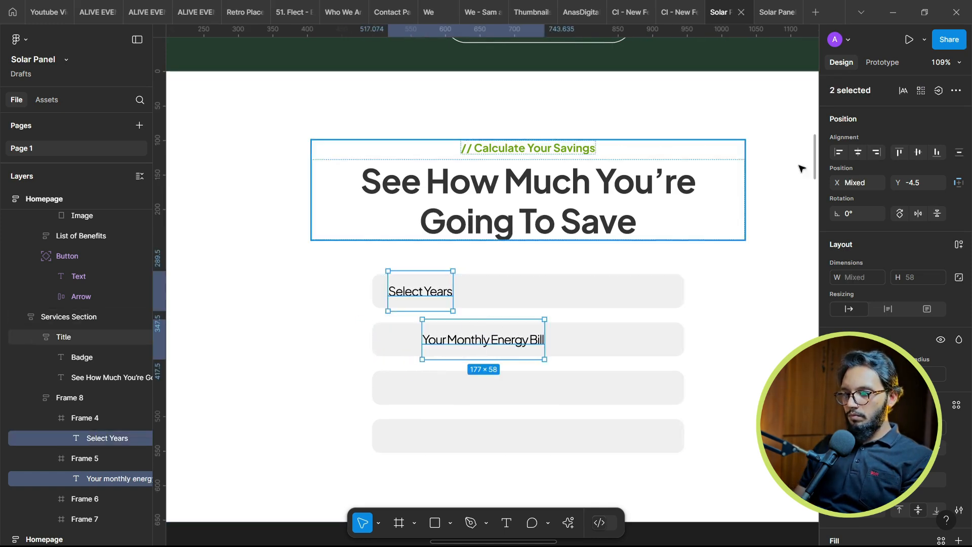
left_click(839, 153)
Copy the monthly energy bill label into the third field and open the copy's text for editing
left_click(471, 344)
key("ctrl+c")
left_click(475, 386)
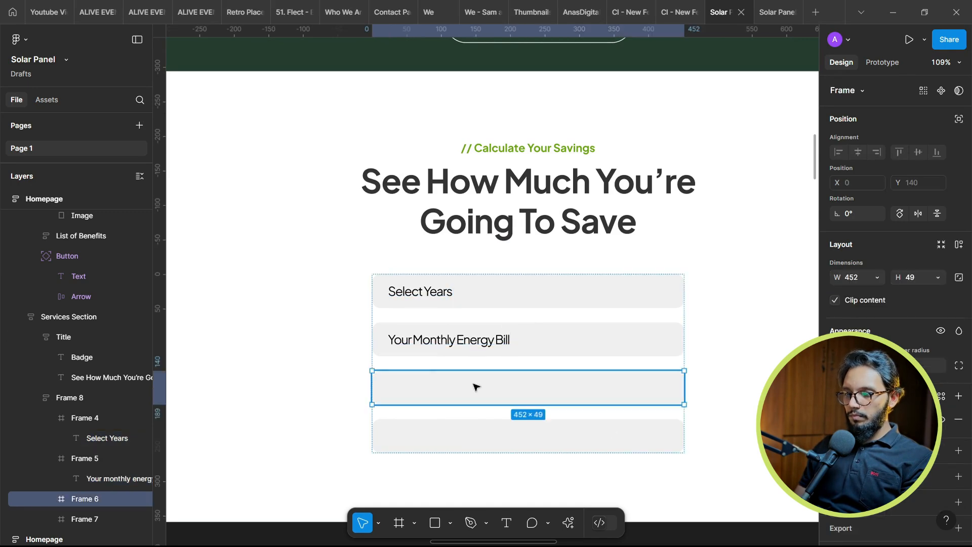
key("ctrl+v")
double_click(417, 390)
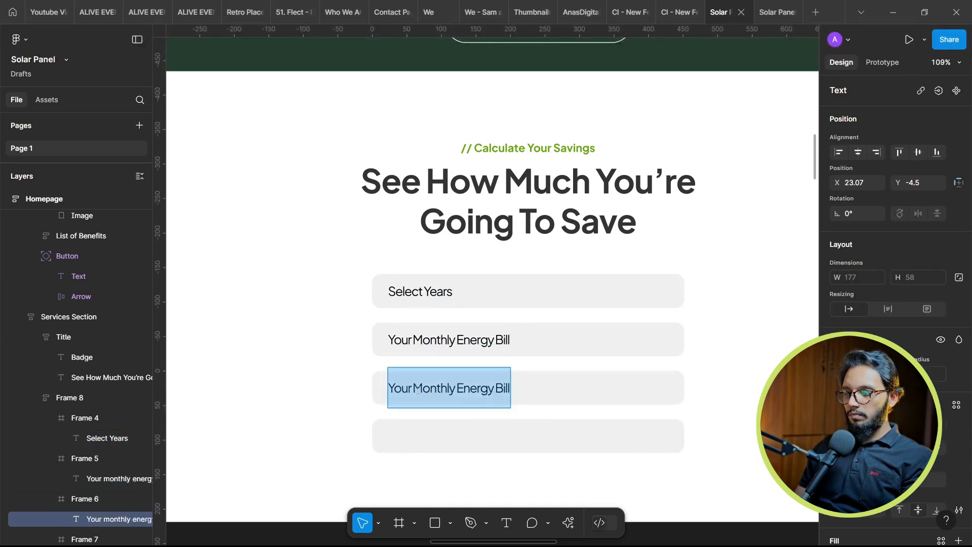
Switch to the browser and copy the "Escalator rate" label from the savings calculator on revolusun.com
key("alt+Tab")
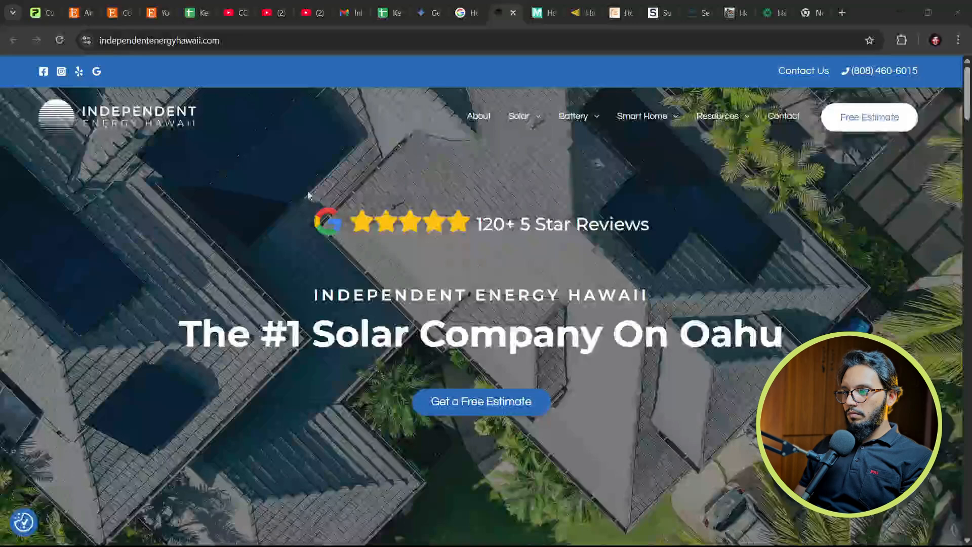
scroll(519, 201, "down", 15)
left_click(614, 7)
scroll(786, 313, "up", 9)
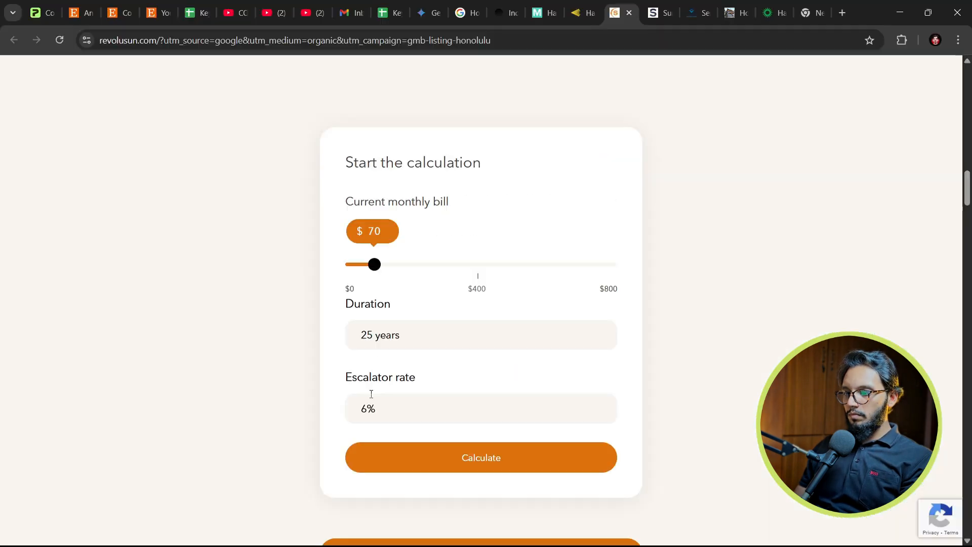
left_click(385, 407)
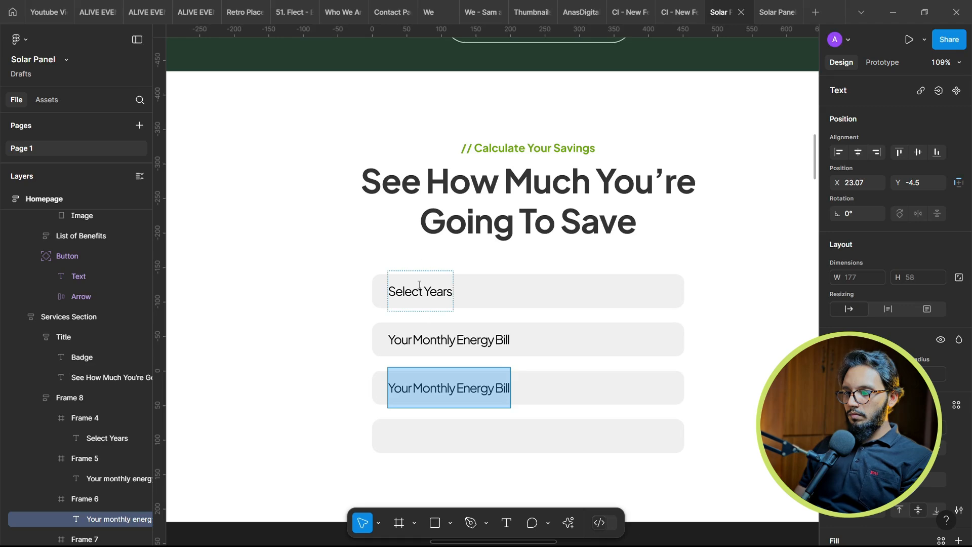
In Figma, change the first field's label to "Select Years Duration" and the third field's label to "Escalator rate"
left_click(420, 285)
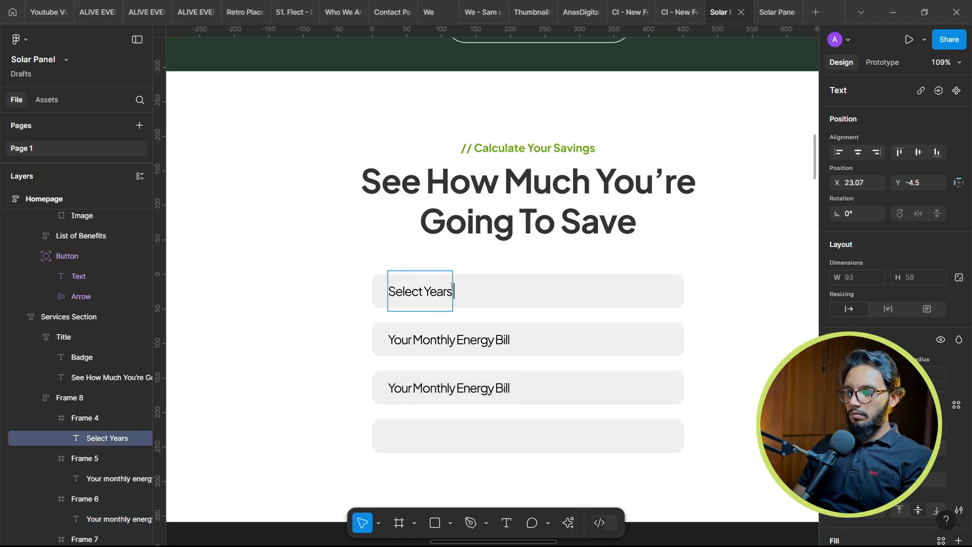
type("on")
key("Escape")
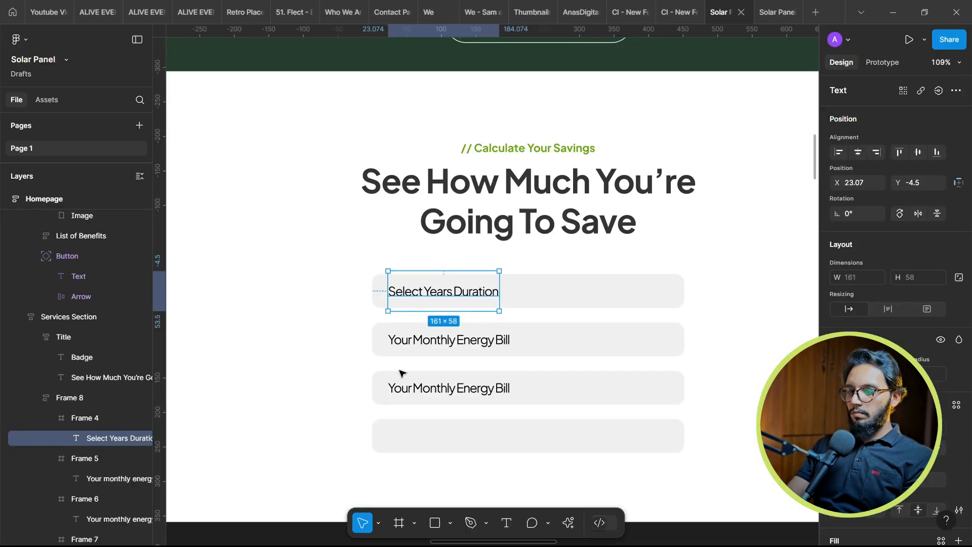
double_click(400, 373)
key("ctrl+v")
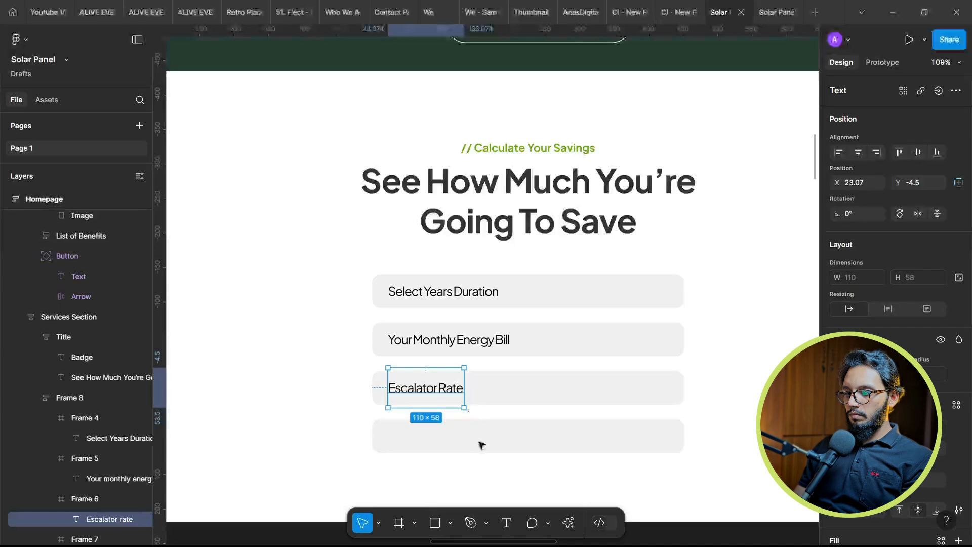
Fill the fourth field with the dark green sampled from the Benefits section's background
left_click(480, 443)
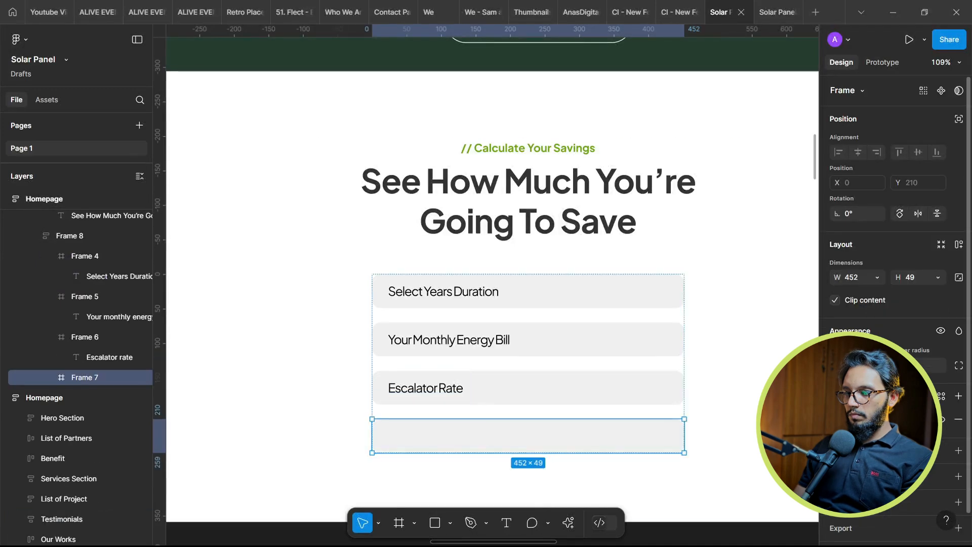
left_click(841, 420)
left_click(756, 462)
left_click(685, 435)
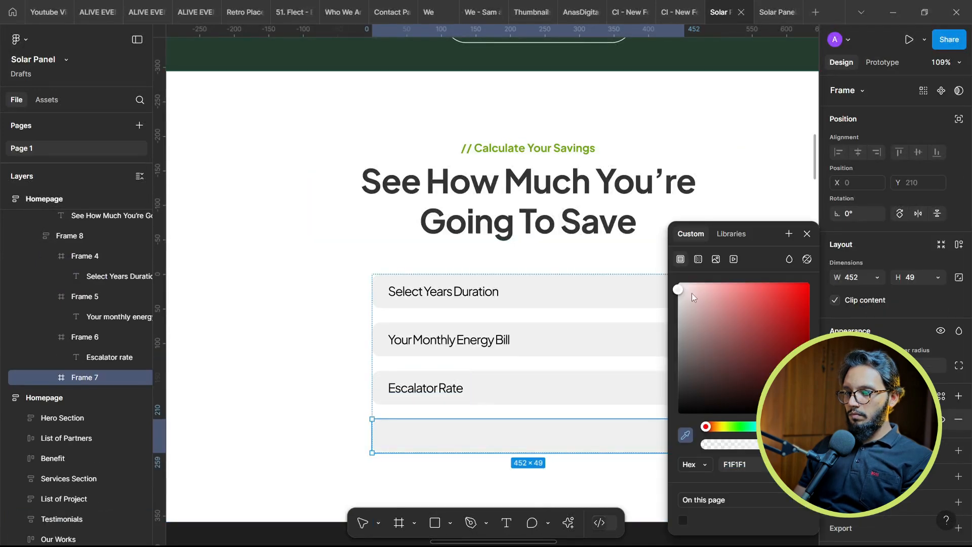
left_click(697, 49)
Copy the escalator rate label into the dark green field, centre it horizontally and colour it white (FFFFFF)
double_click(425, 389)
key("ctrl+c")
left_click(447, 438)
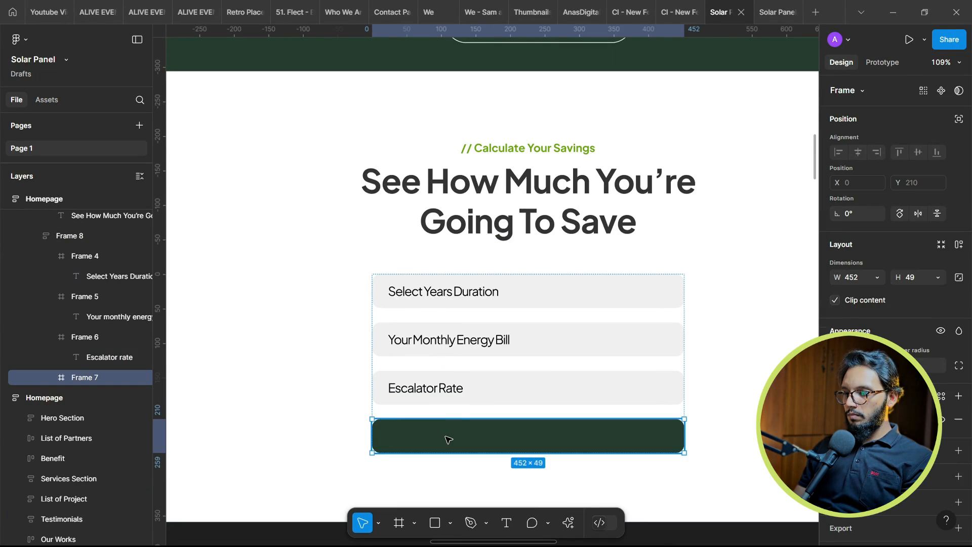
key("ctrl+v")
left_click(858, 152)
scroll(869, 212, "down", 3)
left_click(838, 437)
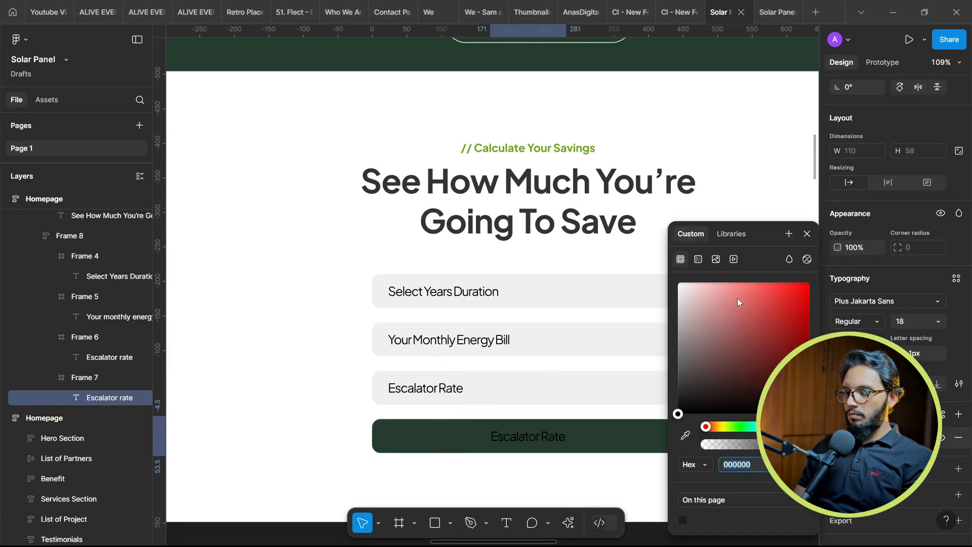
left_click_drag(737, 298, 673, 268)
Change the text in the dark green field to "Calculate" and make it bold
double_click(547, 436)
type("Calcu")
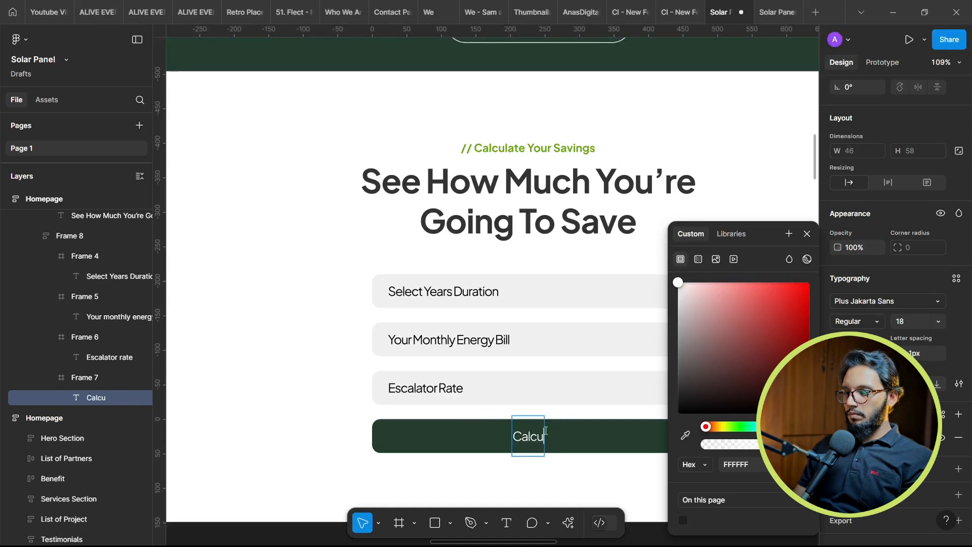
type("late")
key("Escape")
key("ctrl+b")
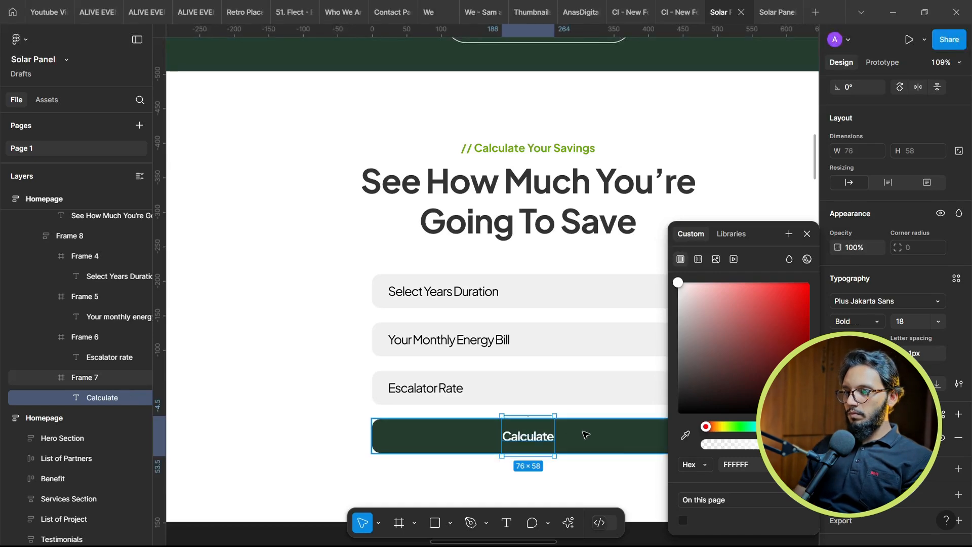
Try colouring the "Calculate" text with the green sampled from the badge above the savings heading
left_click(684, 436)
left_click(549, 152)
left_click(343, 390)
scroll(333, 392, "up", 2)
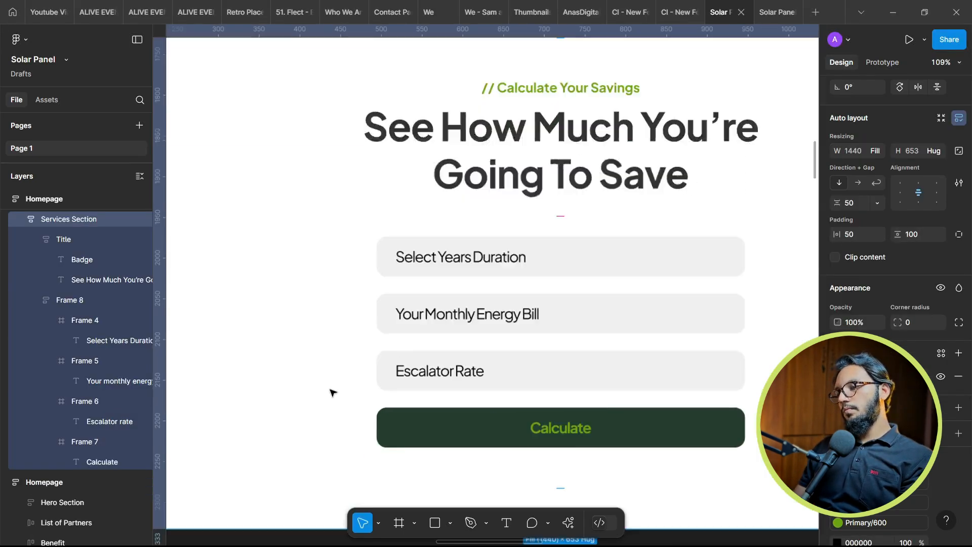
scroll(333, 392, "up", 1)
Recolour the "Calculate" text with the off-white F8FEE7 sampled from the Benefits heading
left_click(565, 431, "ctrl")
scroll(491, 327, "up", 7)
scroll(501, 280, "down", 4)
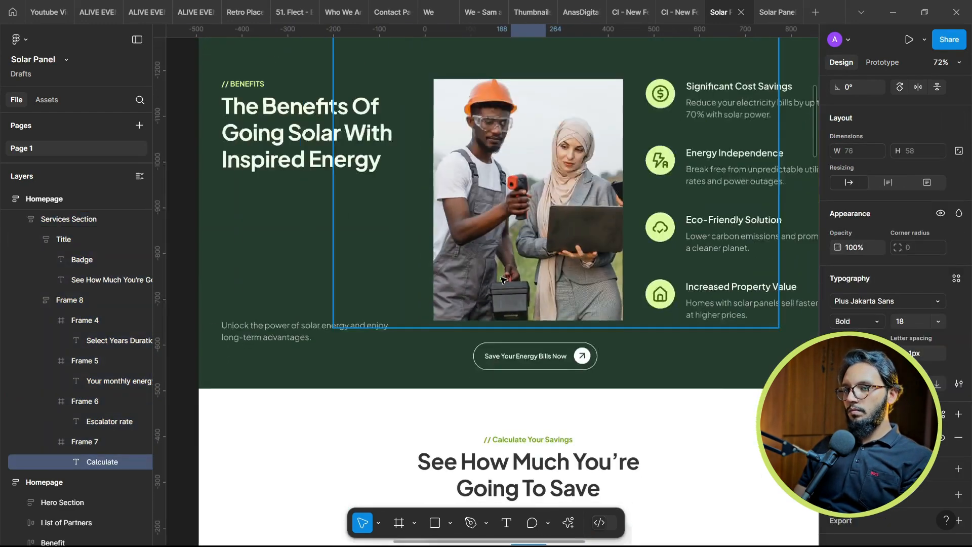
scroll(501, 281, "up", 2)
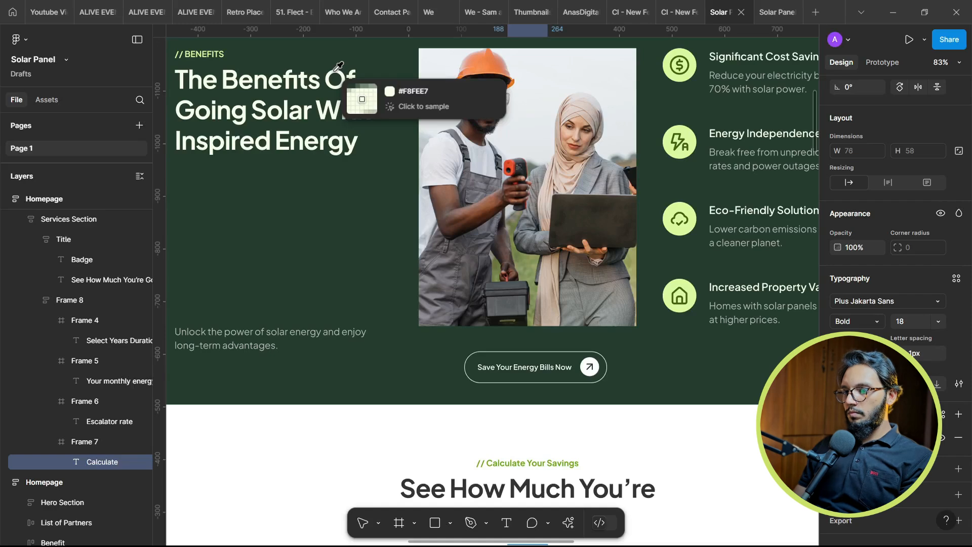
key("Escape")
scroll(499, 267, "down", 6)
scroll(538, 351, "up", 3)
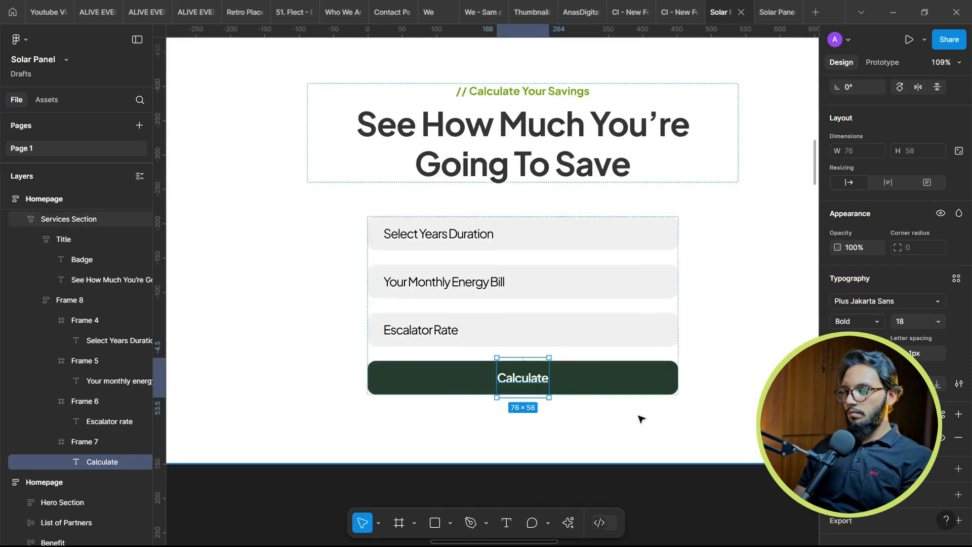
Duplicate the savings heading and move the copy below the Calculate button within the section
left_click(640, 416)
left_click_drag(616, 263, 586, 233)
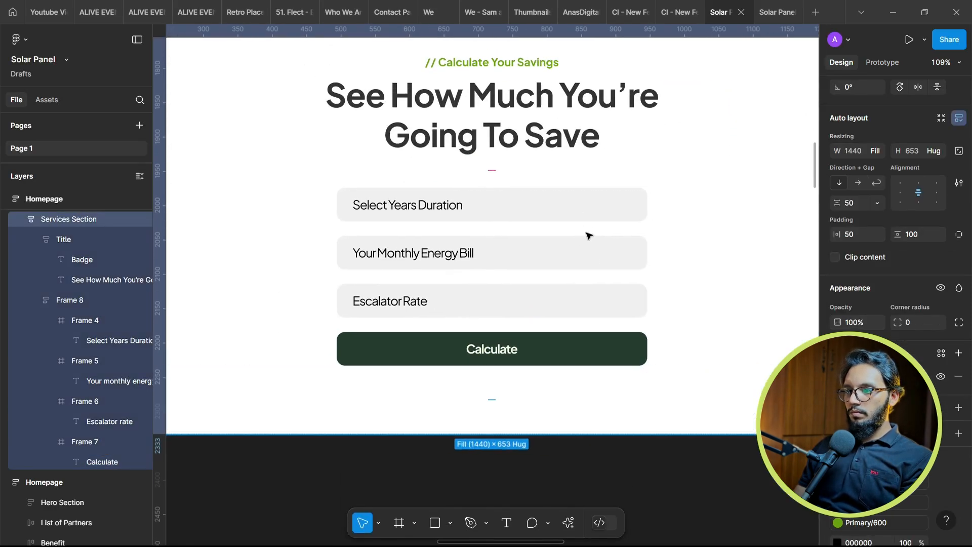
left_click(481, 115)
key("ctrl+d")
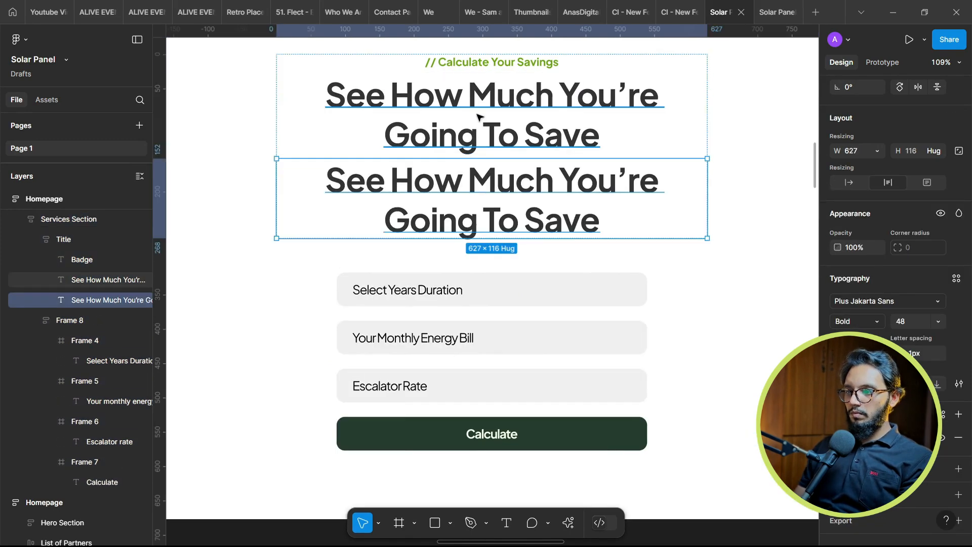
key("ctrl+x")
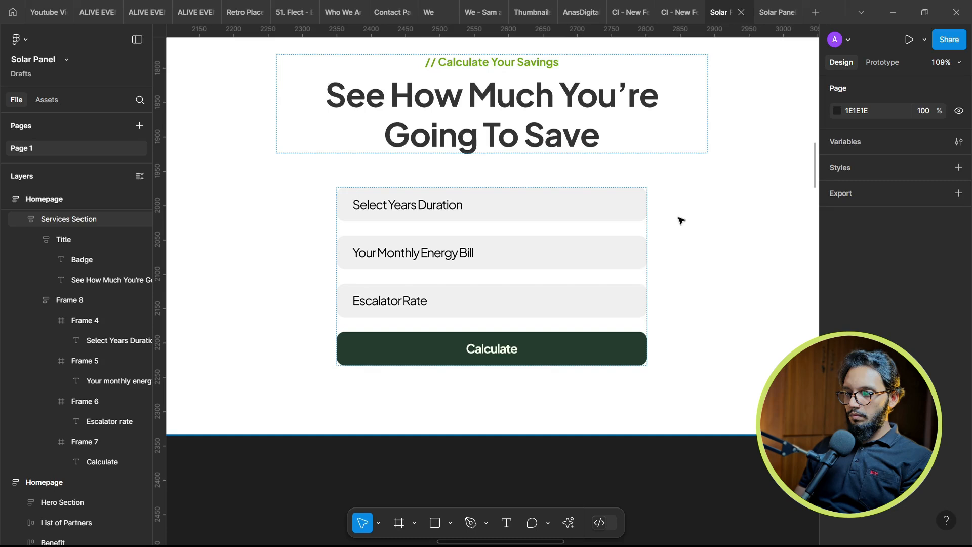
left_click(690, 321)
key("ctrl+v")
Change the text of the heading below the Calculate button to "You'll be saving: $27,345"
key("Return")
type("Your")
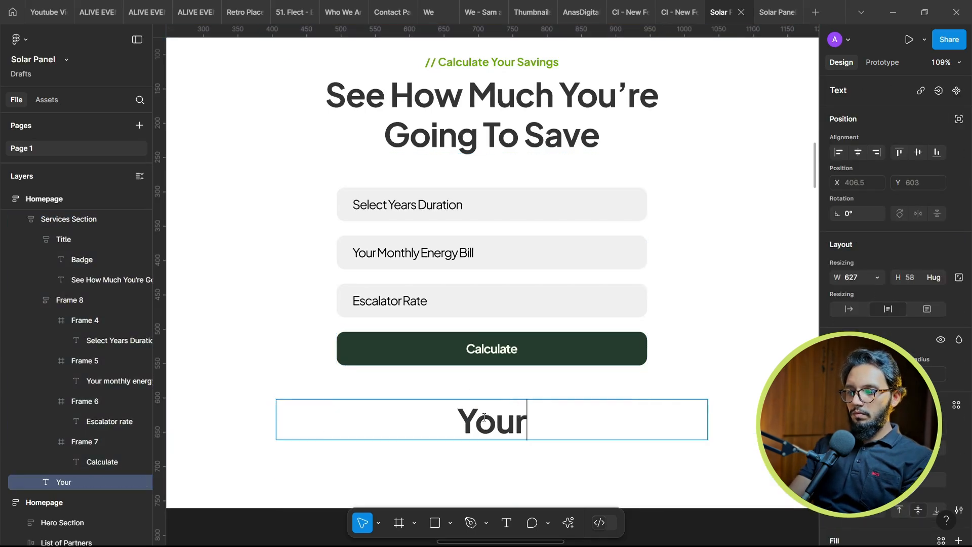
key("BackSpace")
type("'ve Sav")
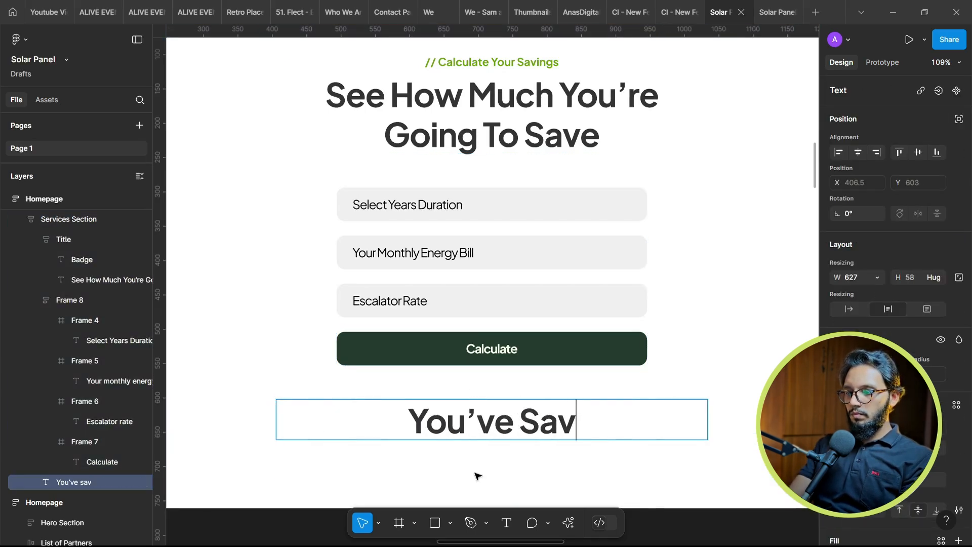
key("BackSpace")
key("BackSpace")
key("BackSpace")
key("BackSpace")
key("BackSpace")
key("BackSpace")
type("ll be sa")
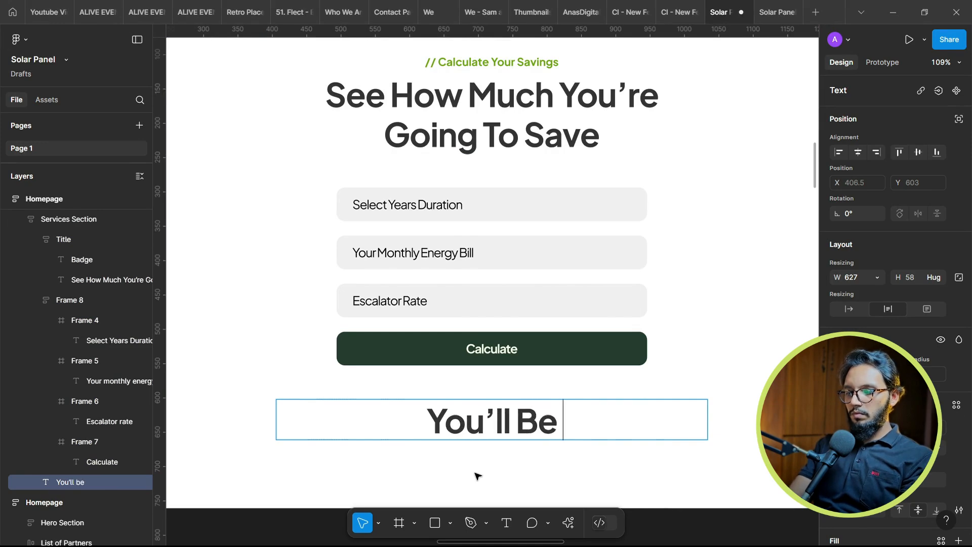
type("ving:")
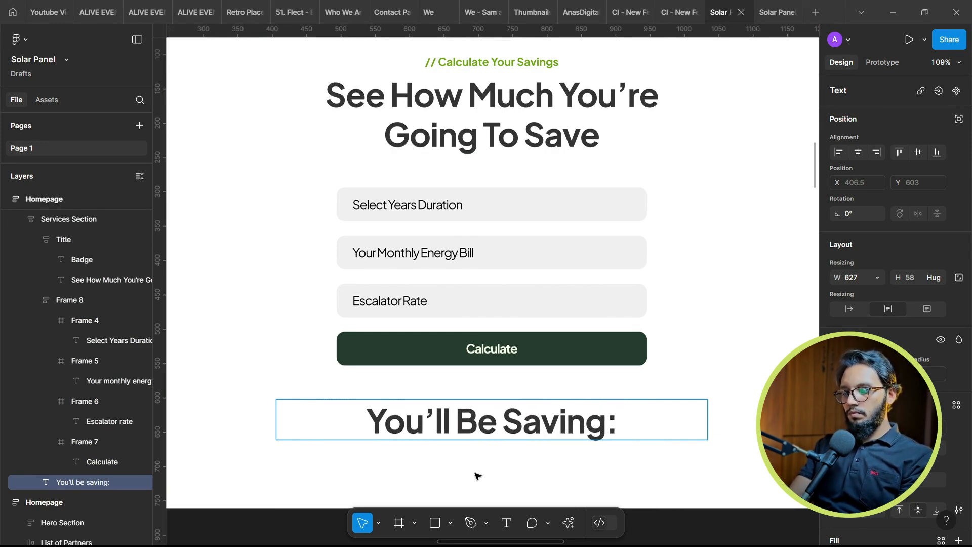
type(" $27,345")
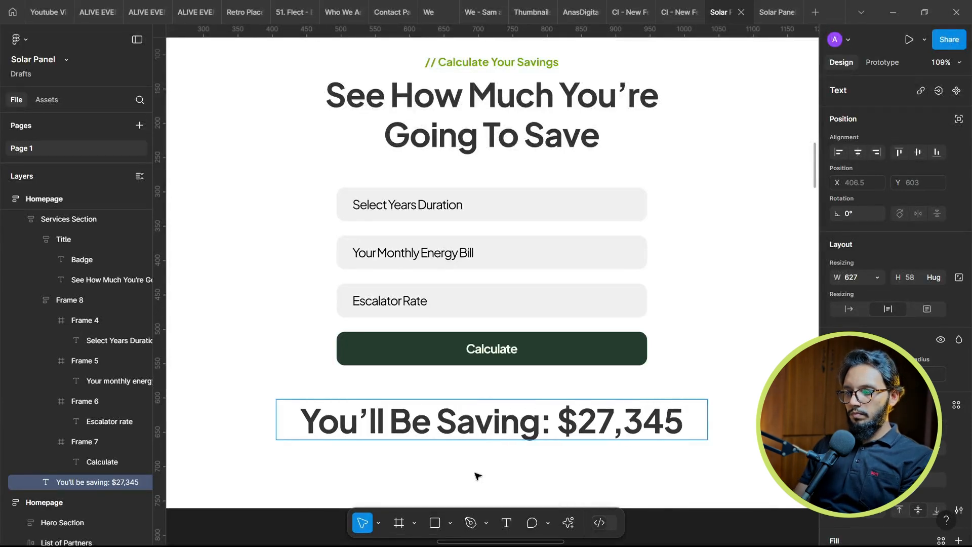
Copy the sentence about electricity spending over the next 25 years from the RevoluSun calculator page and paste it above the savings result in Figma
key("alt+Tab")
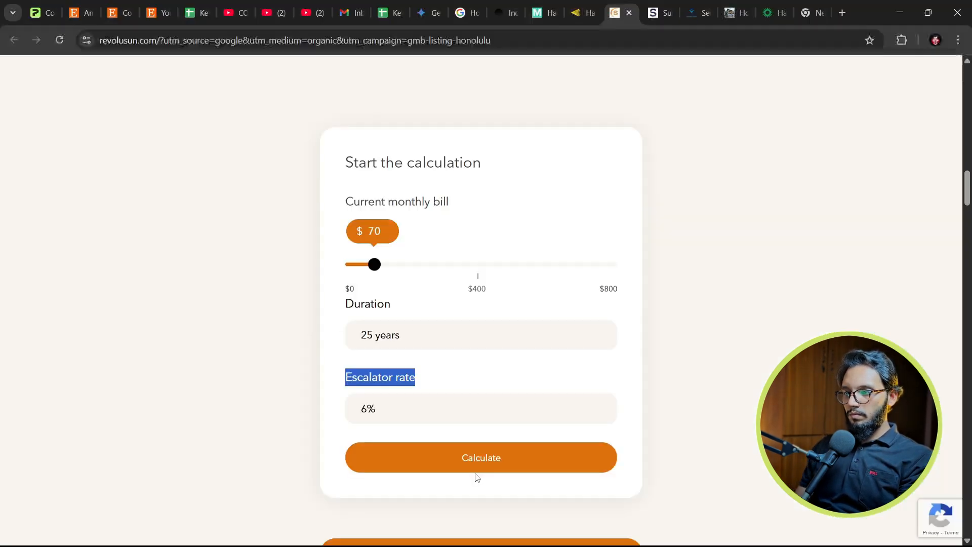
scroll(498, 448, "down", 8)
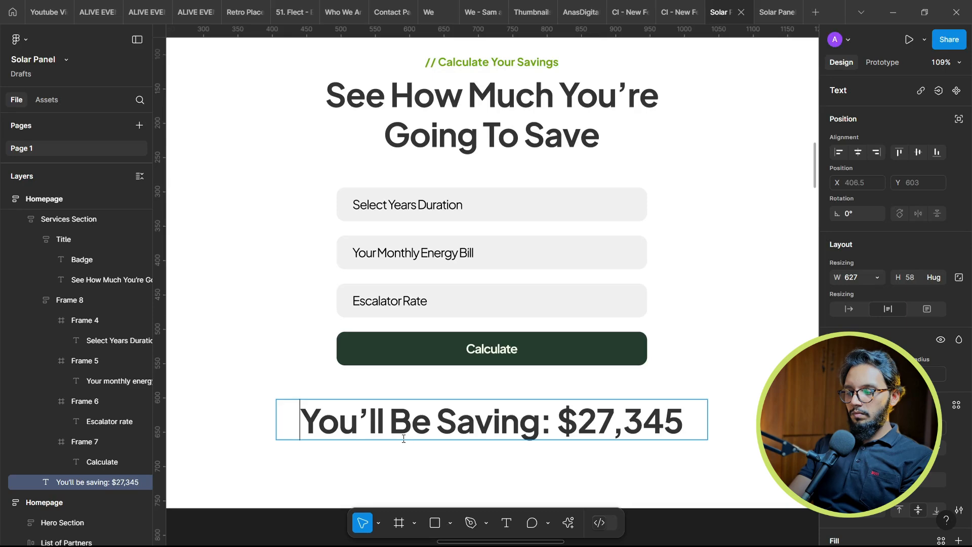
type("This")
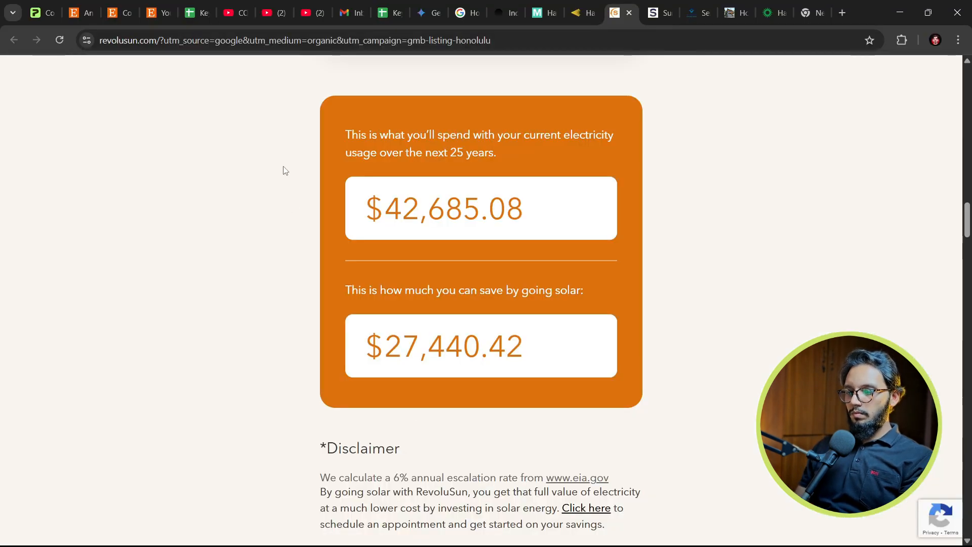
left_click_drag(346, 133, 497, 153)
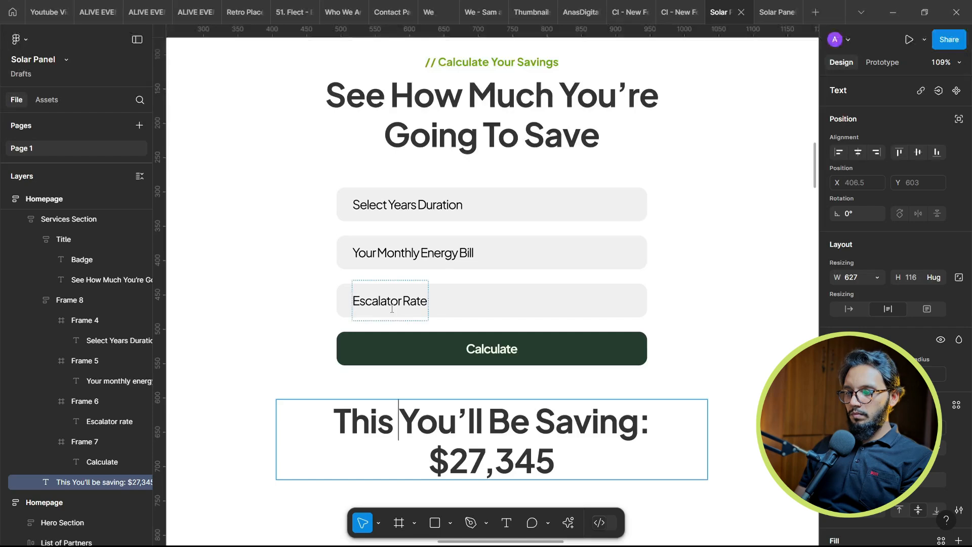
double_click(336, 411)
double_click(336, 411)
key("ctrl+v")
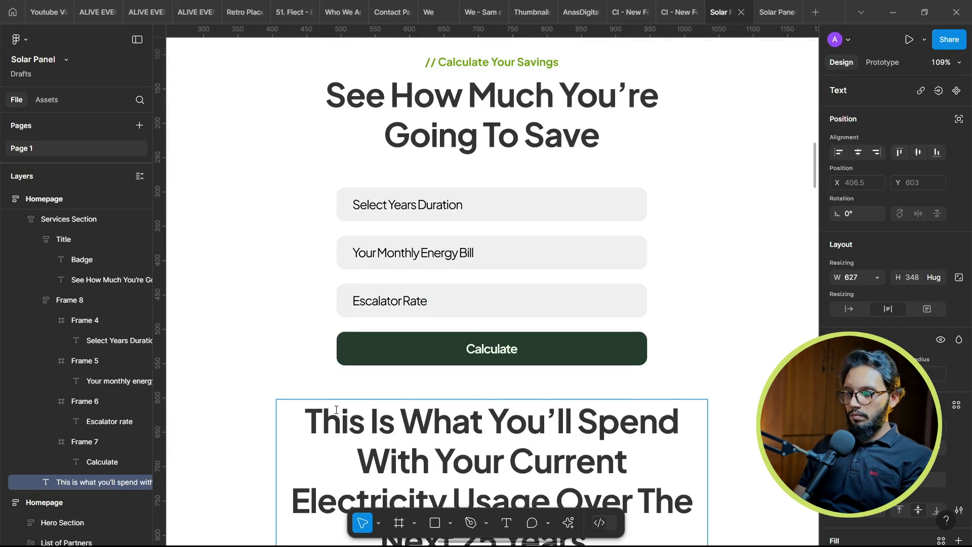
End the pasted spending sentence with a colon followed by the amount "$52,004"
scroll(445, 375, "down", 3)
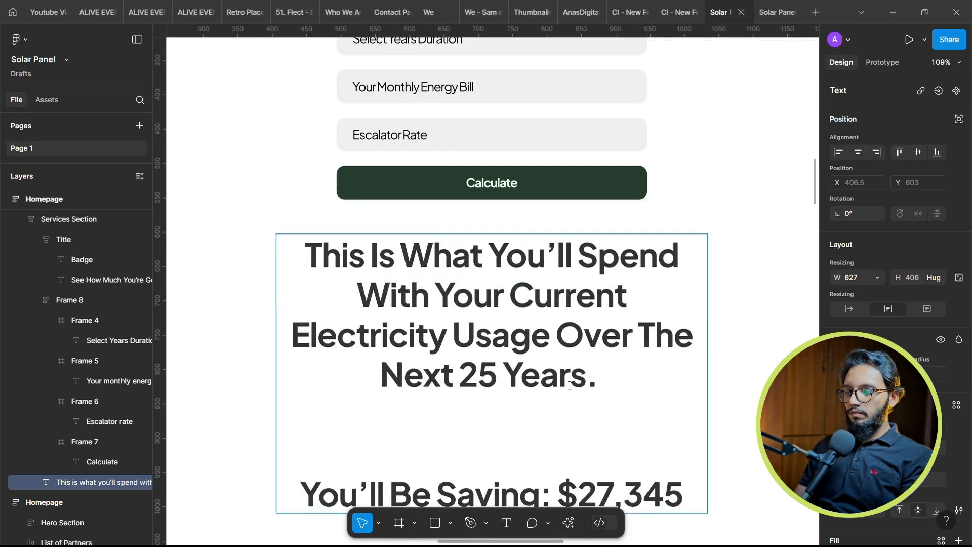
type(": 52")
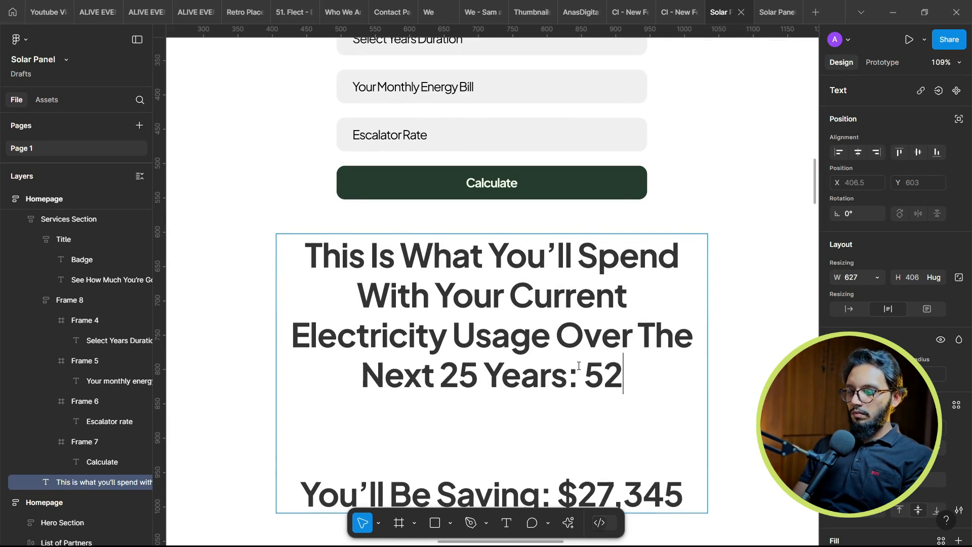
type(",004")
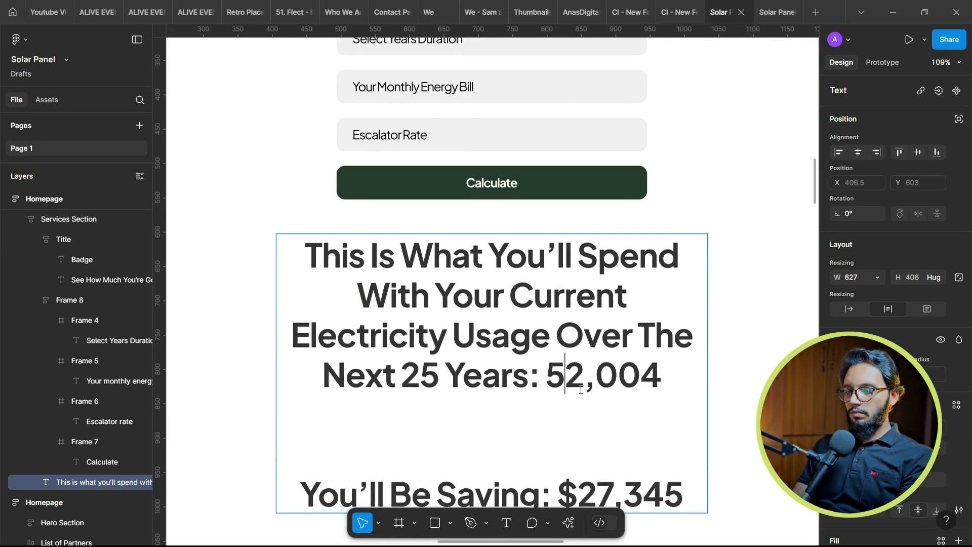
key("Left")
key("Left")
key("Left")
key("Left")
key("Left")
key("Left")
type("$")
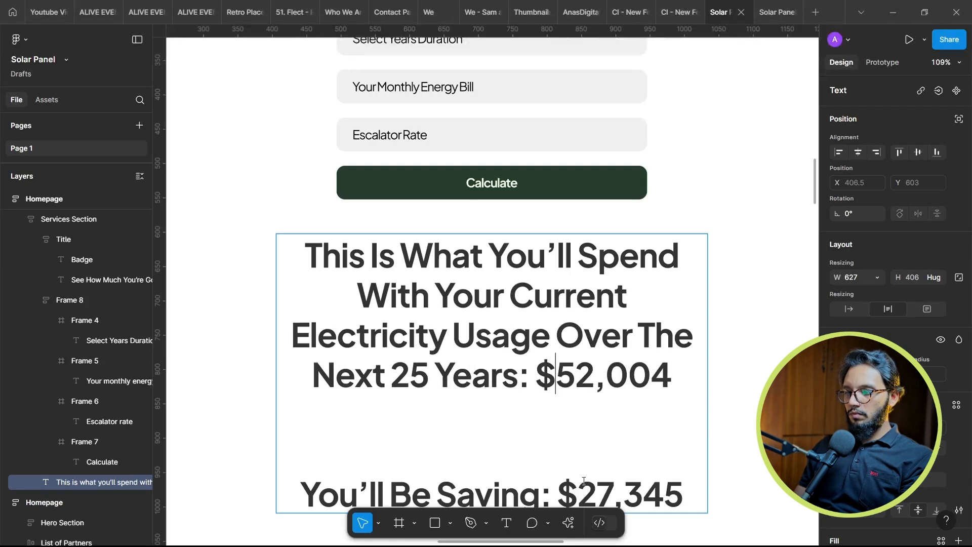
Change the savings line to read "You'll be saving By Solar: $37,345"
left_click_drag(584, 481, 593, 482)
type("3")
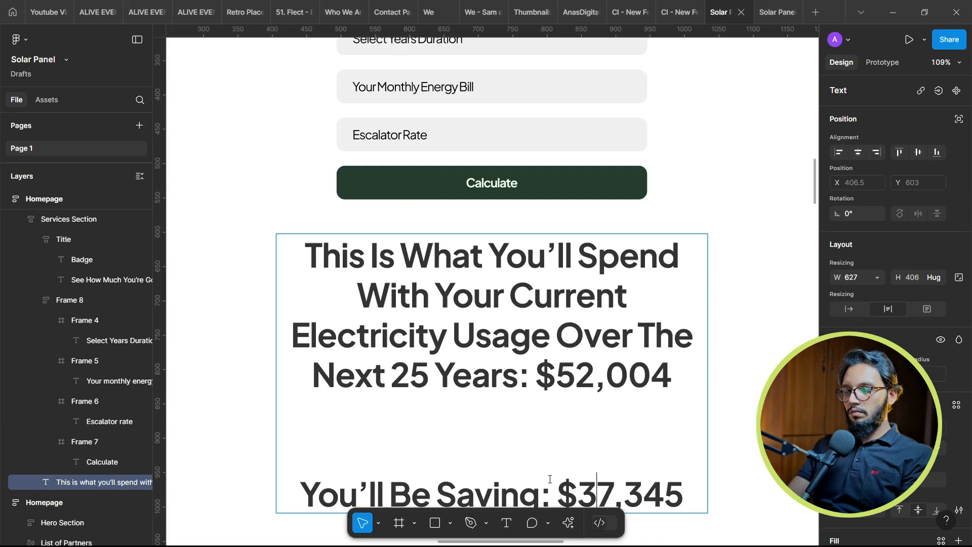
type("By Solar")
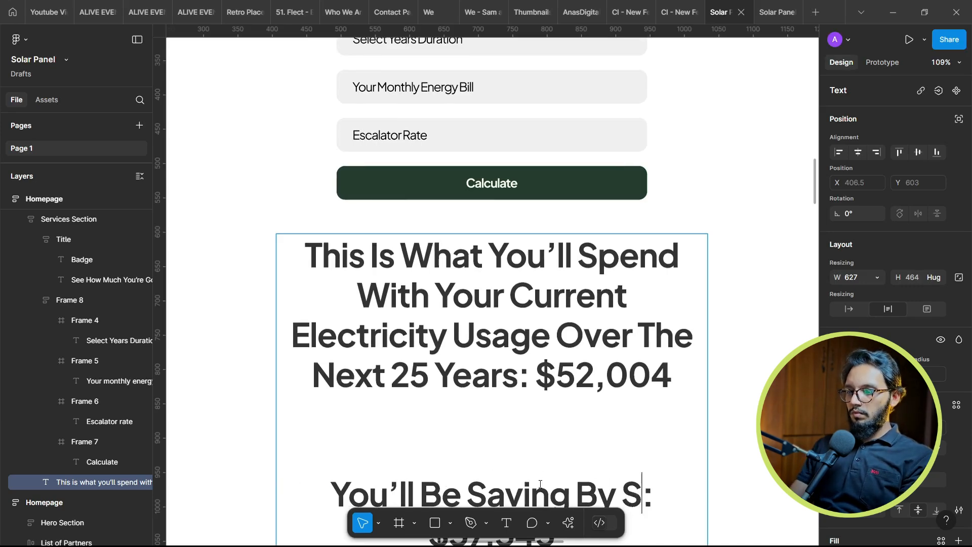
key("Escape")
Set the result text's font size to 36 and tighten its line height to 45
left_click(911, 447)
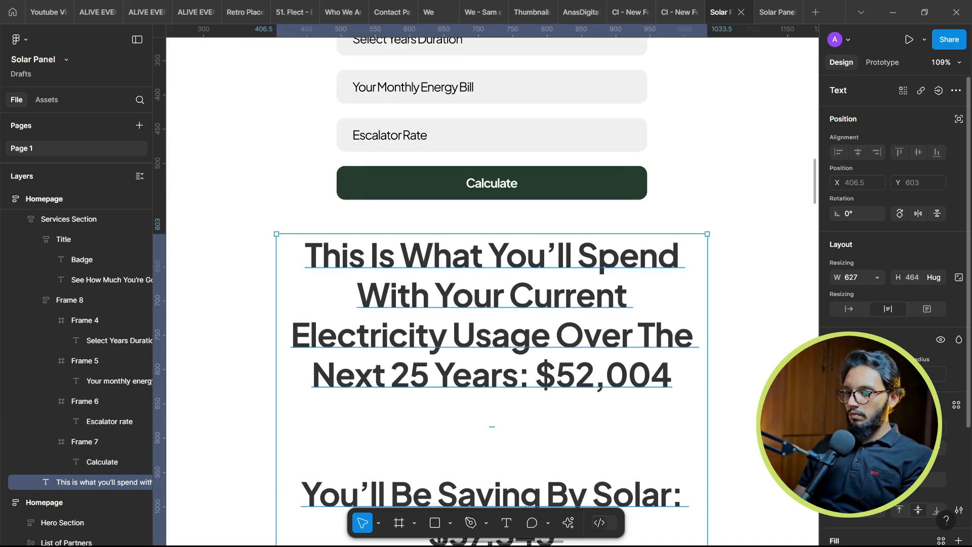
type("36")
key("Return")
left_click_drag(838, 479, 816, 480)
Move the $52,004 and $37,345 amounts onto their own lines below their captions
double_click(526, 308)
left_click(525, 308)
key("BackSpace")
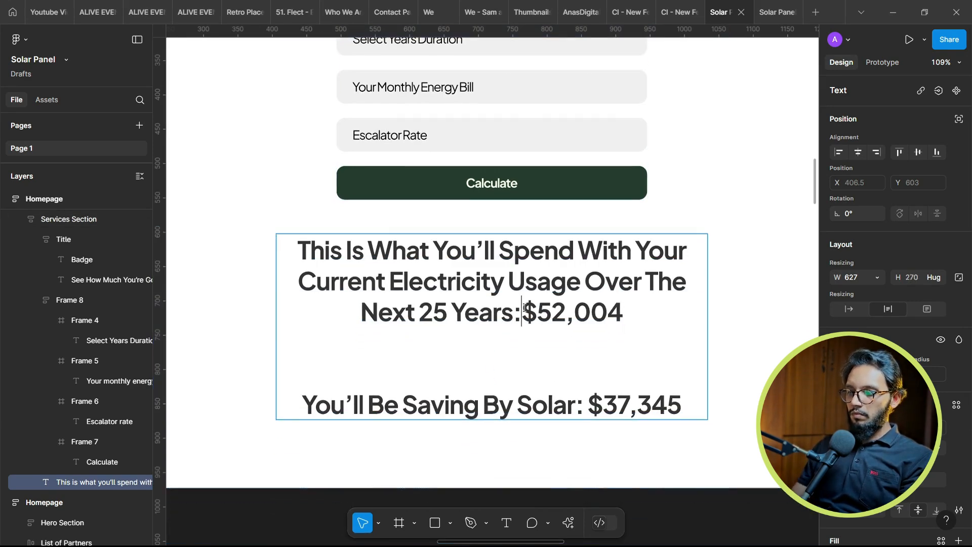
key("Return")
left_click(588, 433)
key("Return")
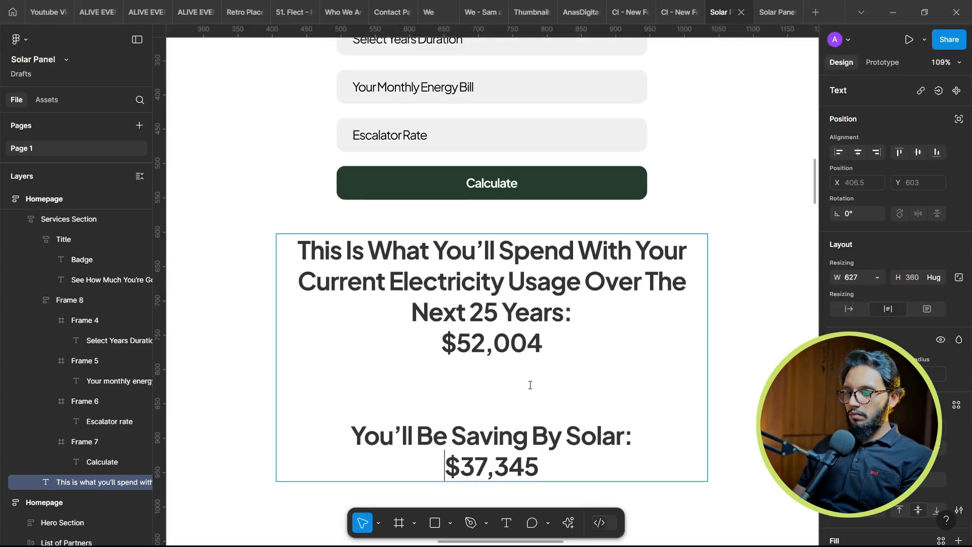
Recolour the $52,004 amount with the green sampled from the "// Calculate Your Savings" badge
double_click(528, 351)
scroll(532, 362, "down", 3)
scroll(540, 226, "up", 3)
scroll(539, 226, "up", 5)
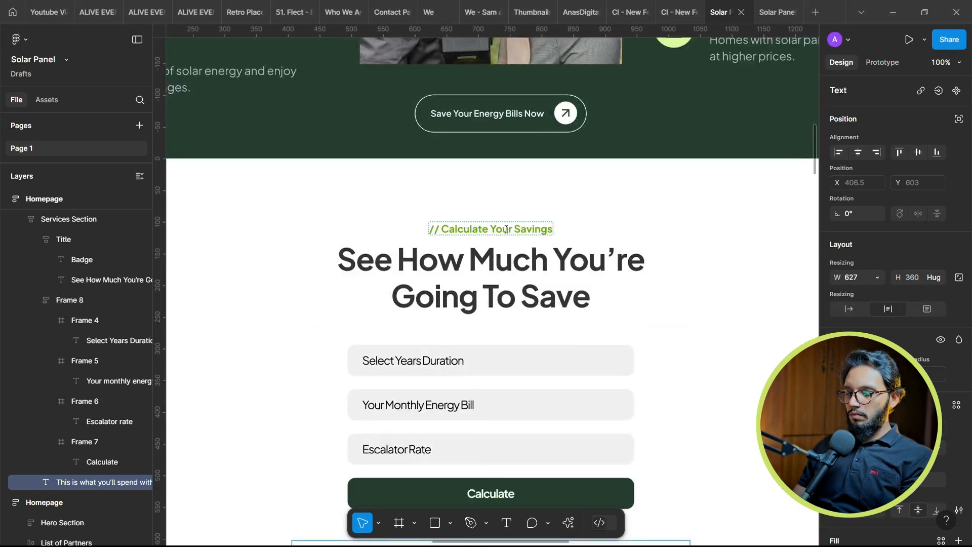
left_click(506, 229)
scroll(878, 283, "down", 3)
scroll(668, 233, "down", 3)
scroll(593, 405, "up", 3)
double_click(584, 462)
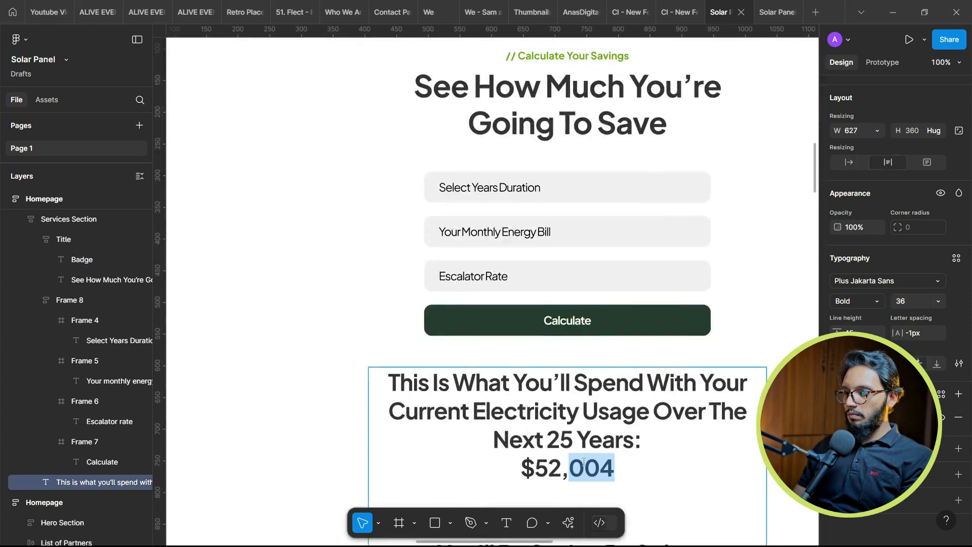
triple_click(584, 462)
scroll(515, 329, "down", 5)
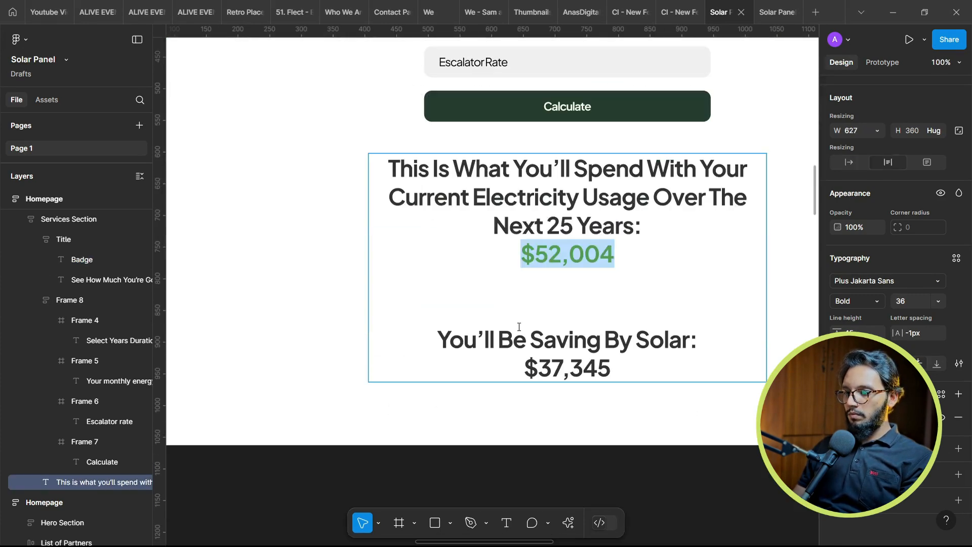
Recolour the $37,345 amount with the green 6CA40C
triple_click(568, 368)
key("ctrl+v")
key("ctrl+z")
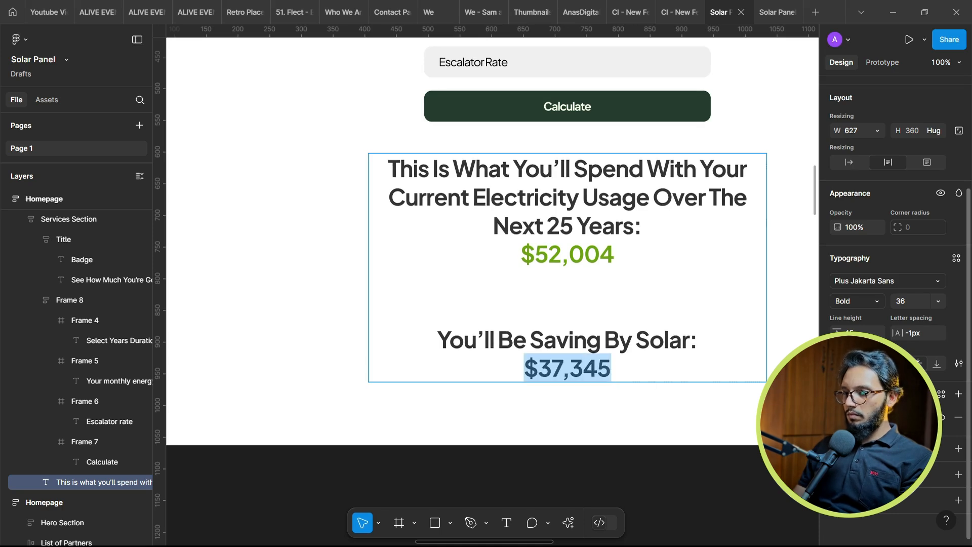
left_click(861, 417)
type("6CA40C")
key("Return")
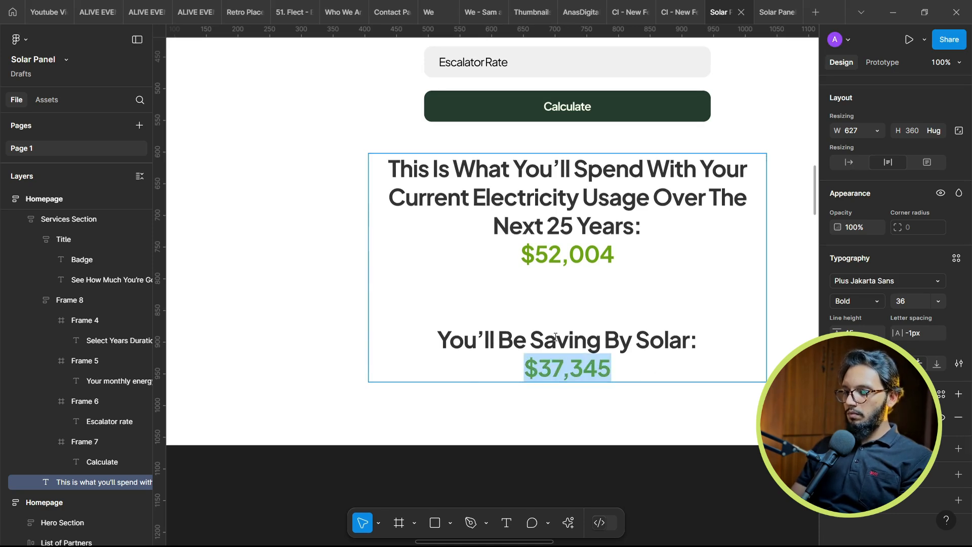
Set both result captions, the savings one and the spending one, to font size 24
triple_click(587, 339)
left_click(919, 301)
type("24")
key("Return")
triple_click(653, 197)
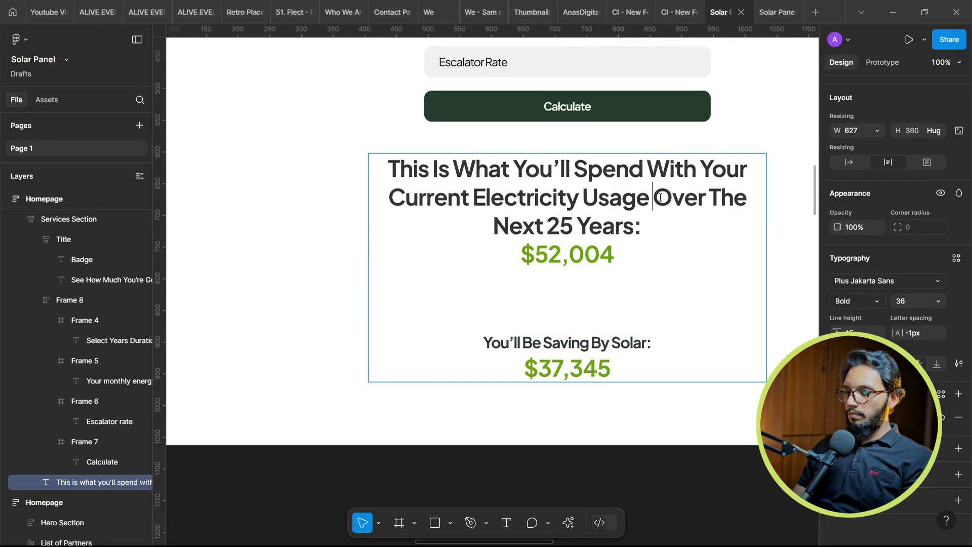
left_click(910, 303)
type("24")
key("Return")
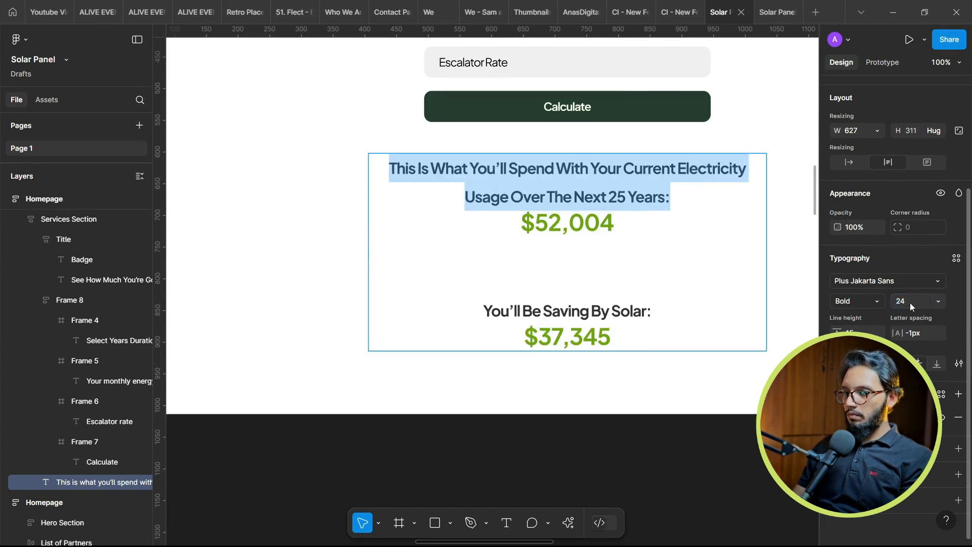
Reduce the gap between the spending result and the savings result to a single blank line
left_click(566, 237)
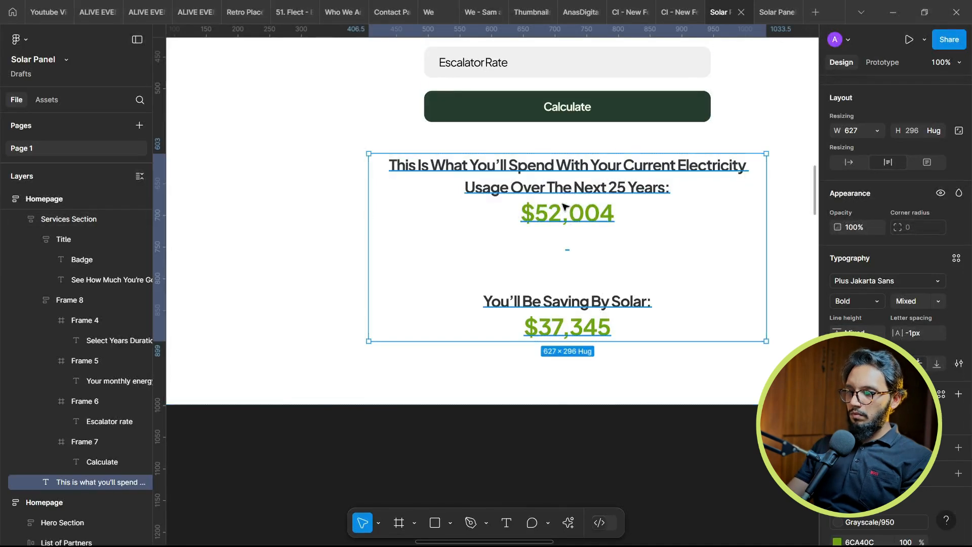
key("BackSpace")
left_click(567, 258)
key("BackSpace")
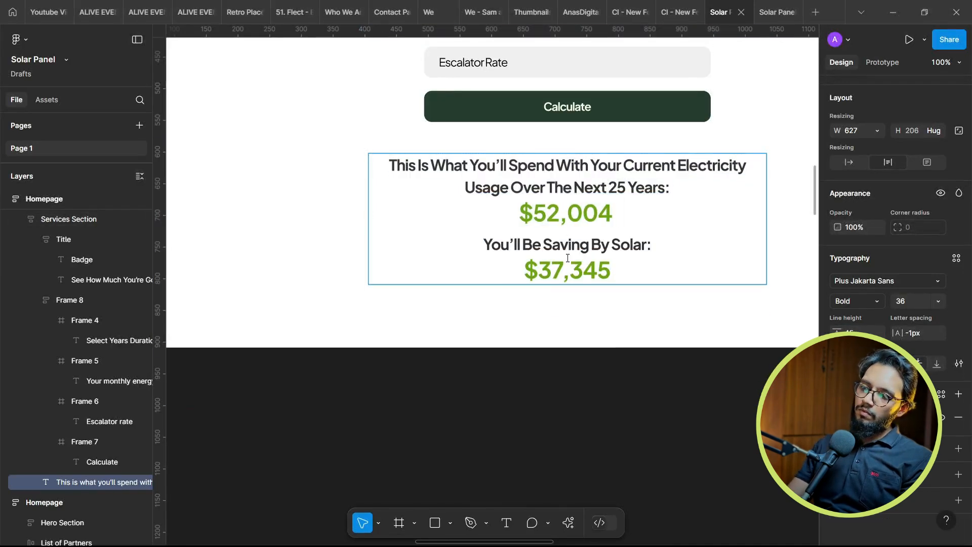
key("Return")
key("Escape")
Review the finished homepage in the prototype preview, examining the Benefits, Calculate Your Savings and hero sections
scroll(568, 259, "down", 5)
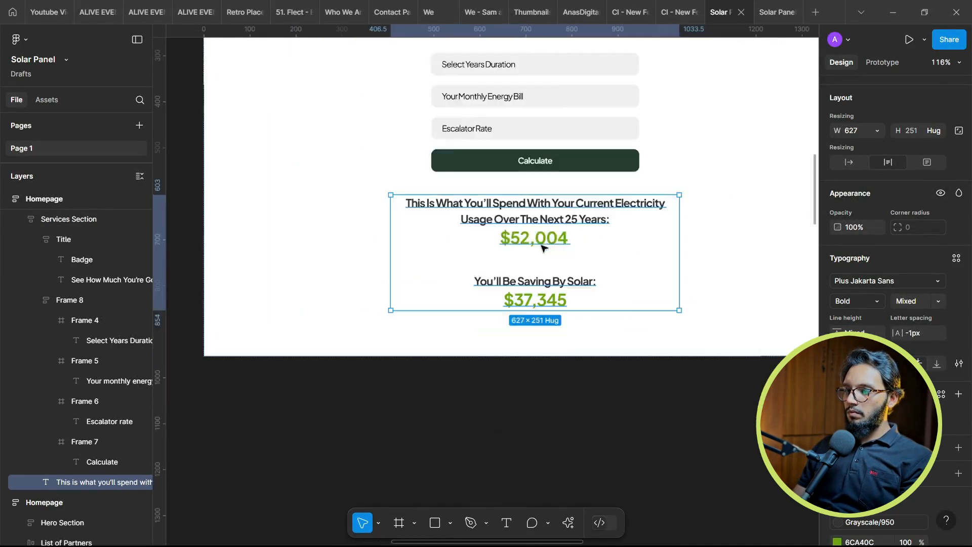
scroll(496, 314, "down", 2)
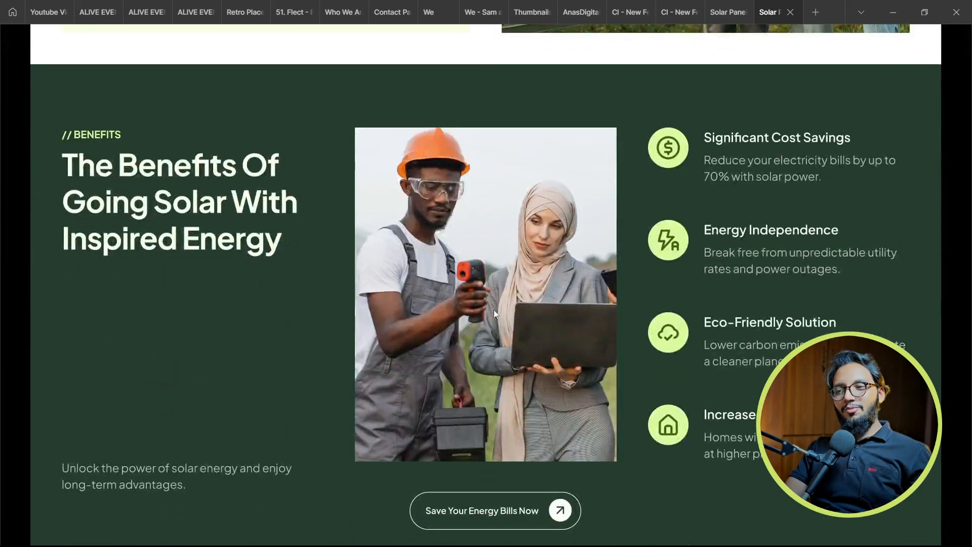
scroll(495, 314, "down", 1)
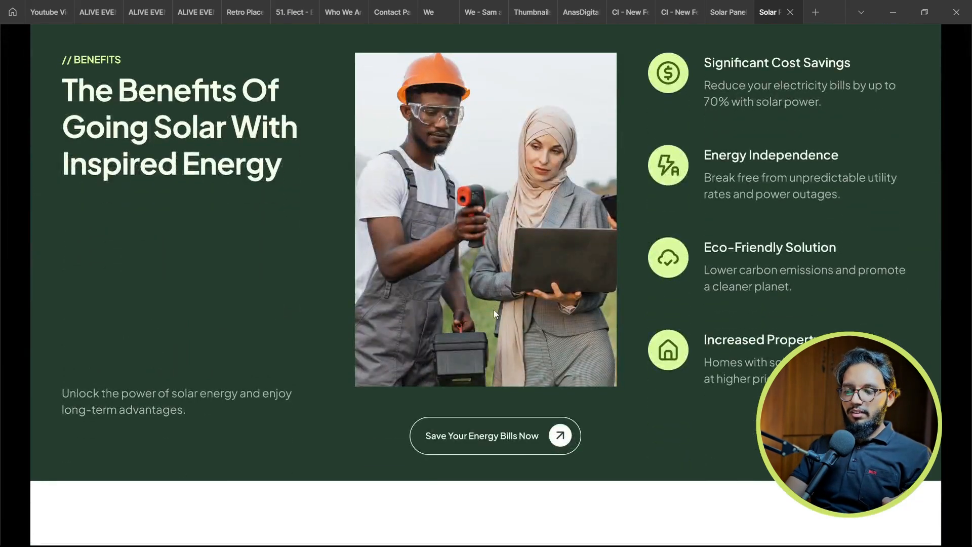
scroll(495, 311, "down", 1)
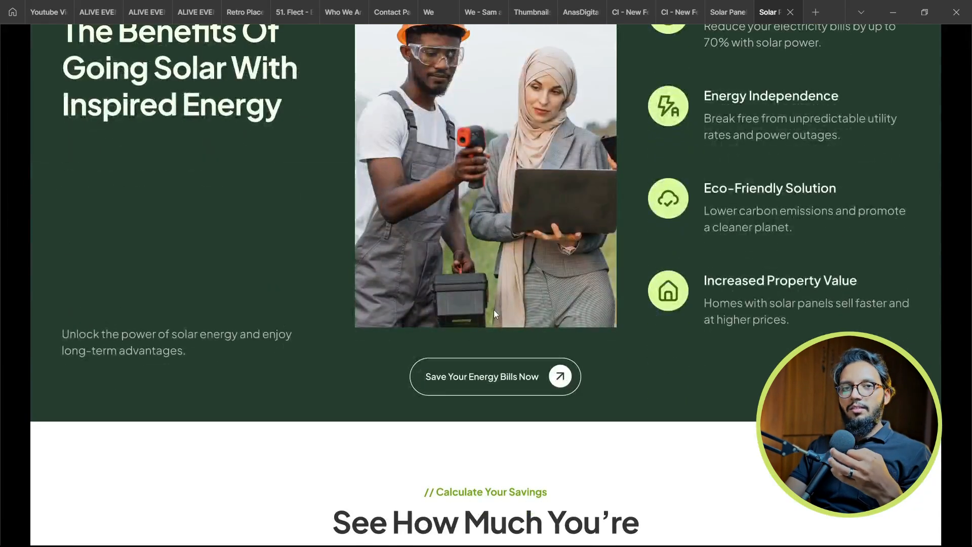
scroll(494, 311, "down", 1)
scroll(496, 314, "down", 2)
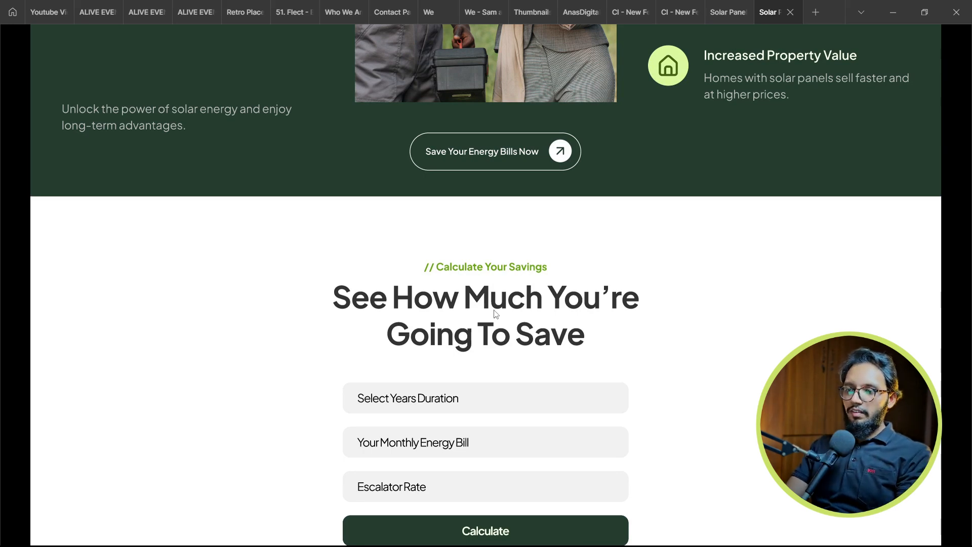
scroll(495, 314, "down", 1)
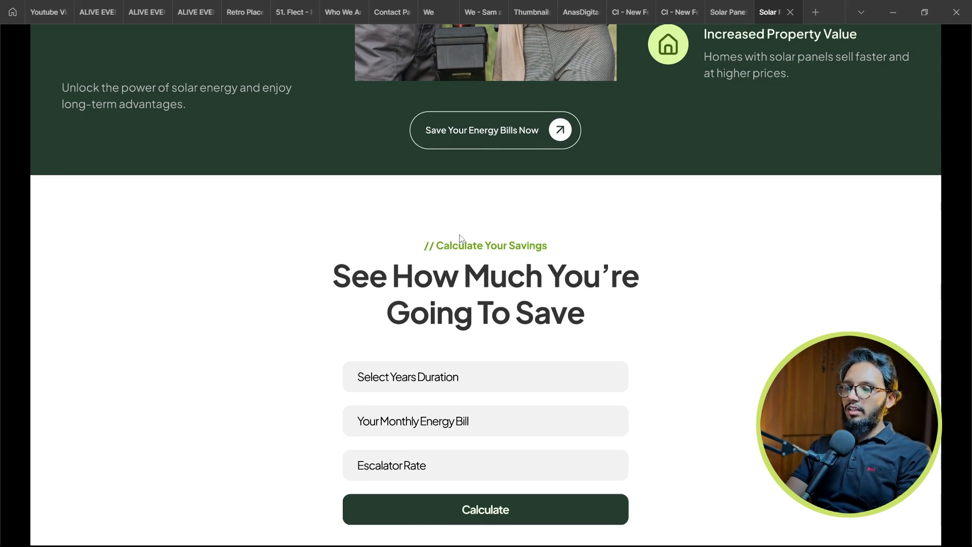
scroll(448, 315, "down", 1)
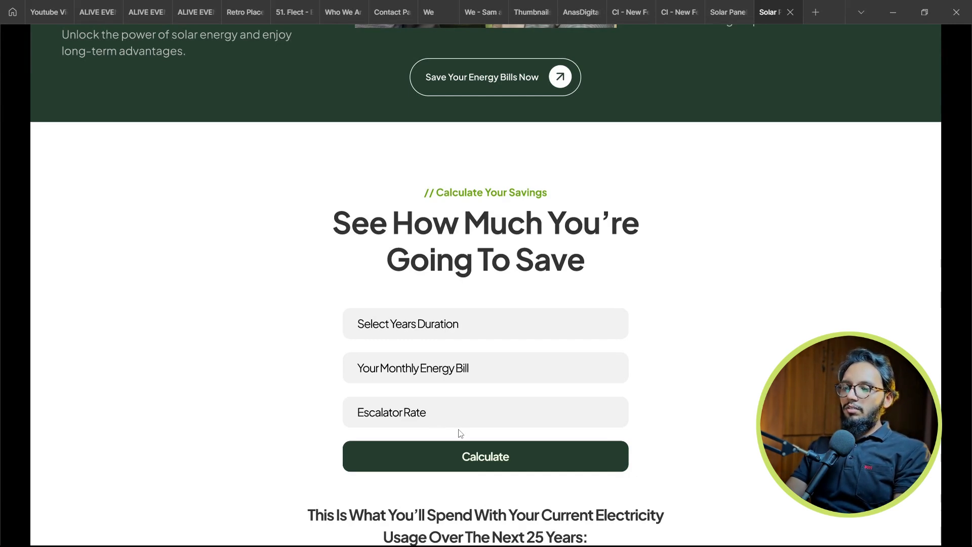
scroll(482, 470, "down", 3)
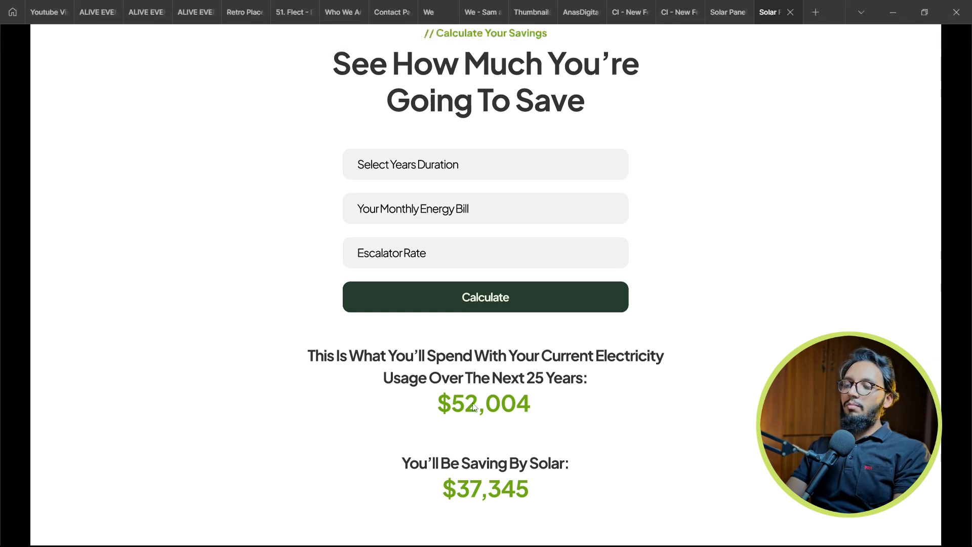
scroll(473, 407, "down", 1)
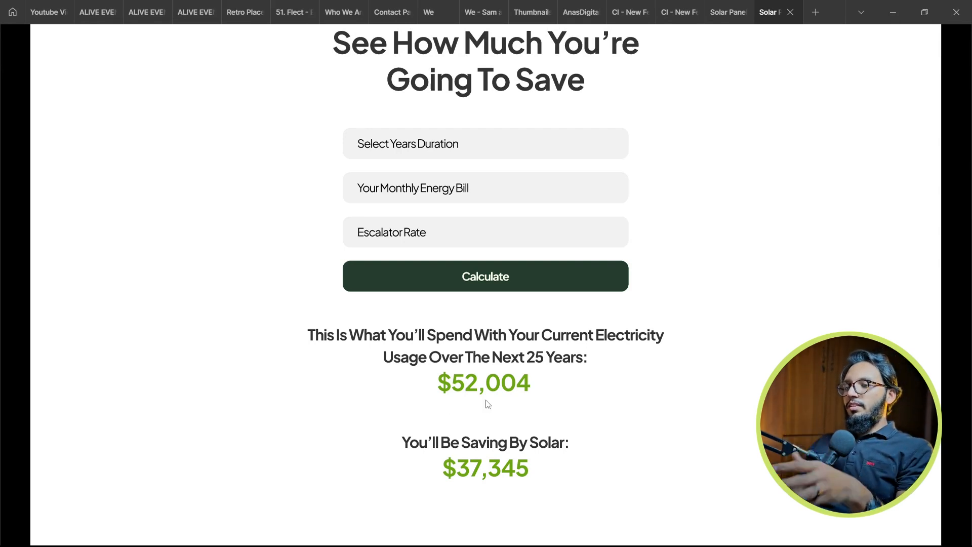
scroll(488, 403, "up", 12)
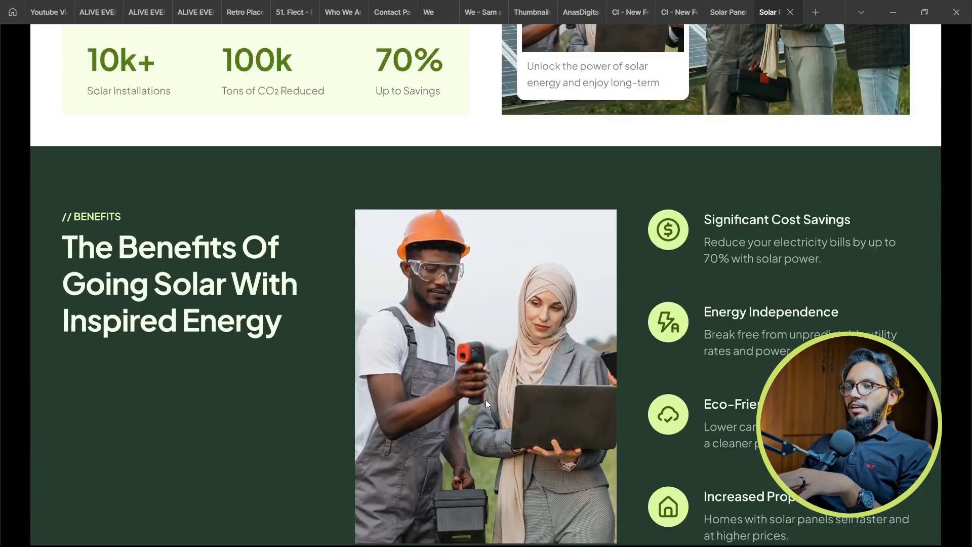
scroll(486, 402, "up", 6)
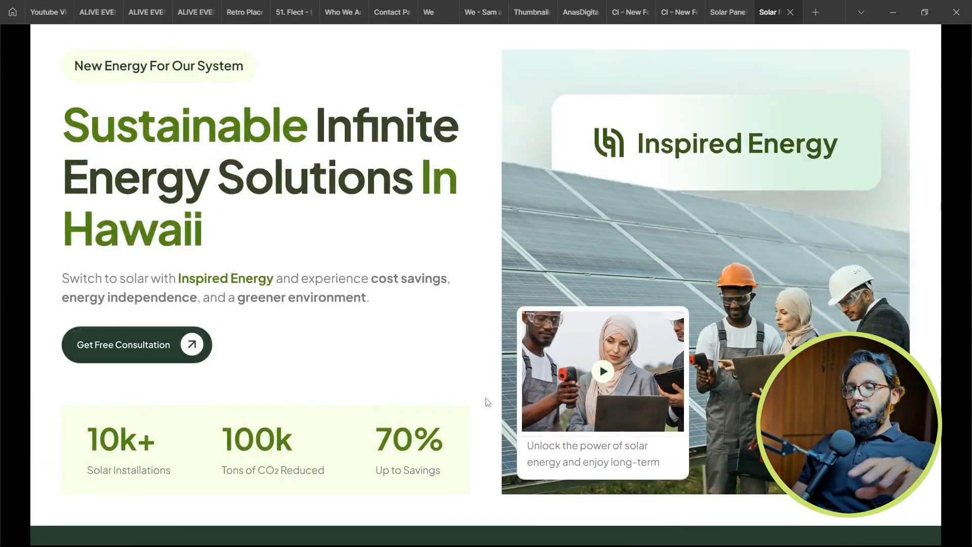
scroll(488, 402, "up", 2)
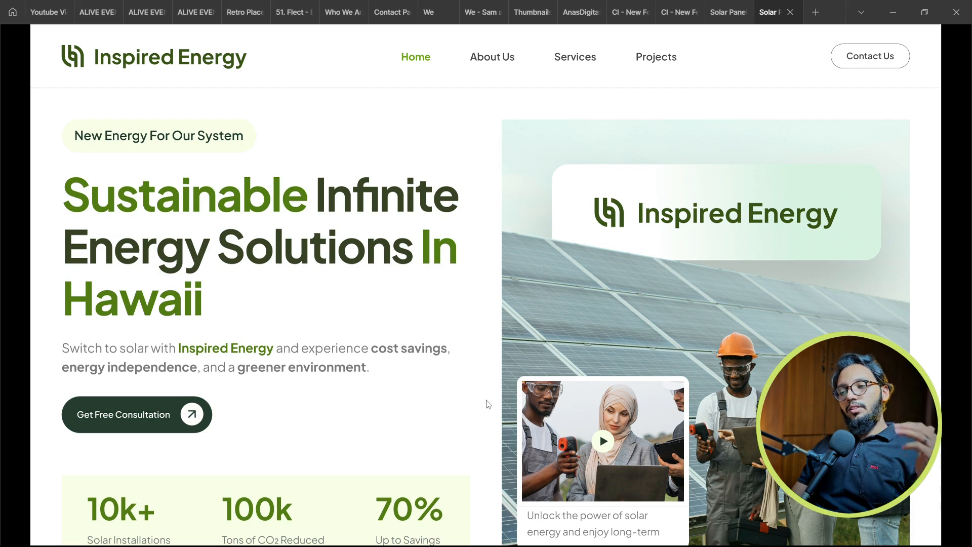
Examine the Calculate Your Savings section in the prototype preview and return to the design file
scroll(488, 403, "down", 6)
scroll(489, 403, "down", 2)
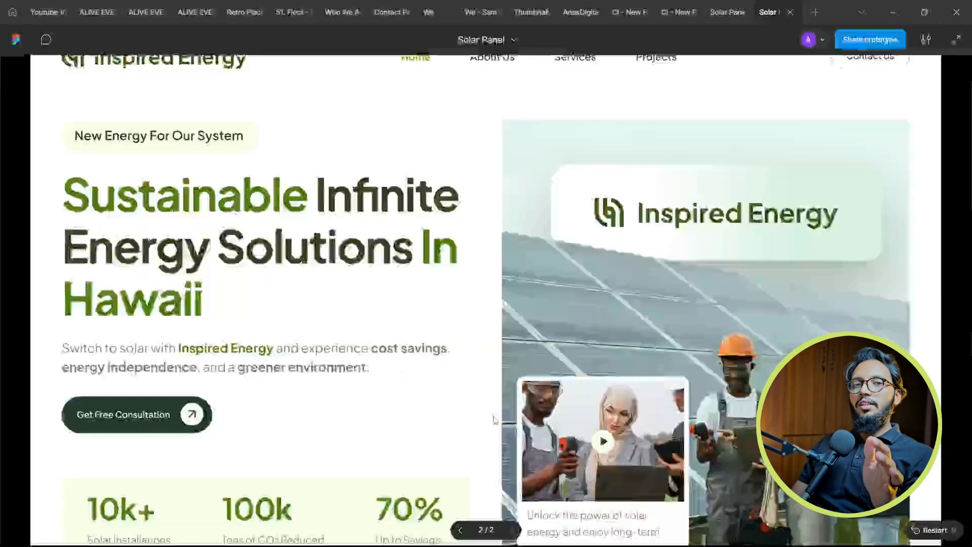
scroll(494, 420, "down", 3)
scroll(495, 420, "down", 10)
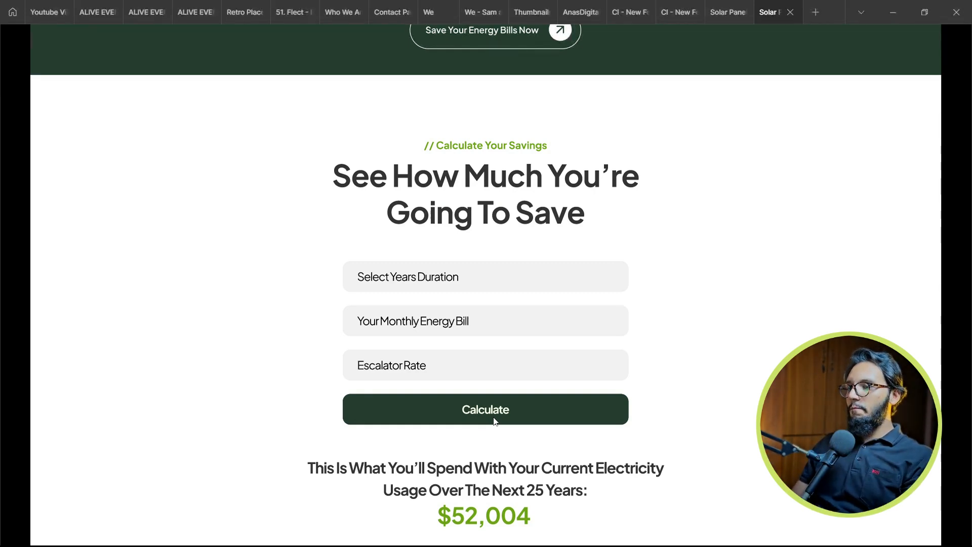
left_click(727, 12)
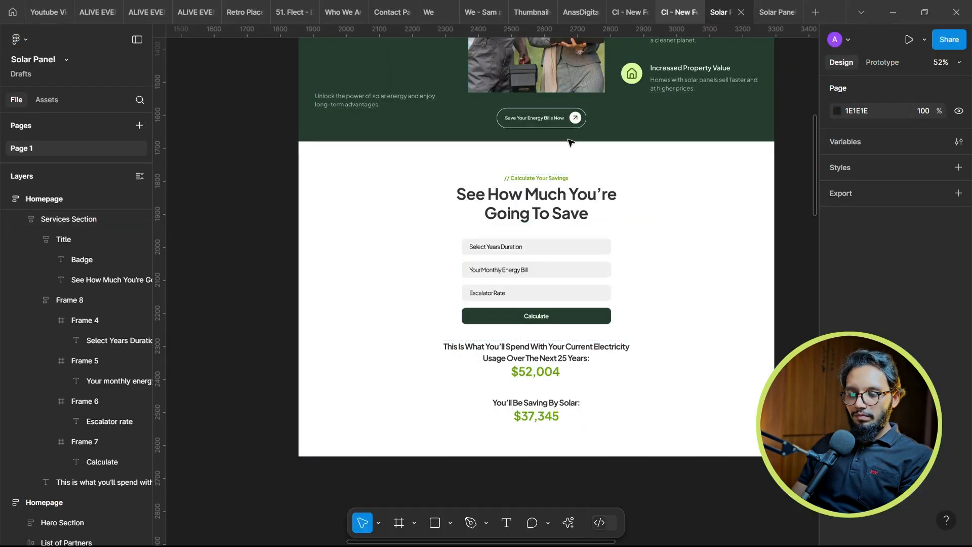
Try to copy the Solvix homepage's list of four services into the Calculate Your Savings section
scroll(557, 314, "down", 5)
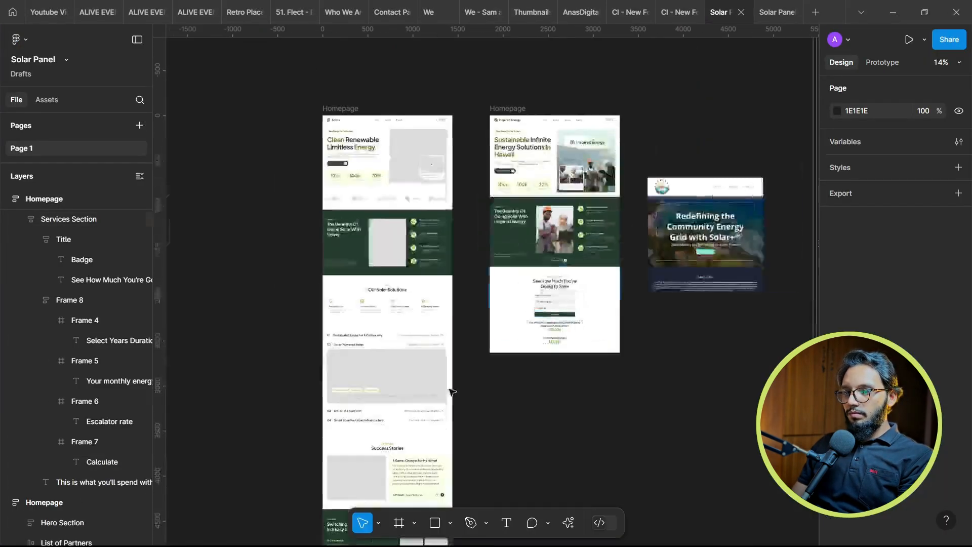
scroll(430, 400, "up", 3)
left_click_drag(486, 398, 507, 150)
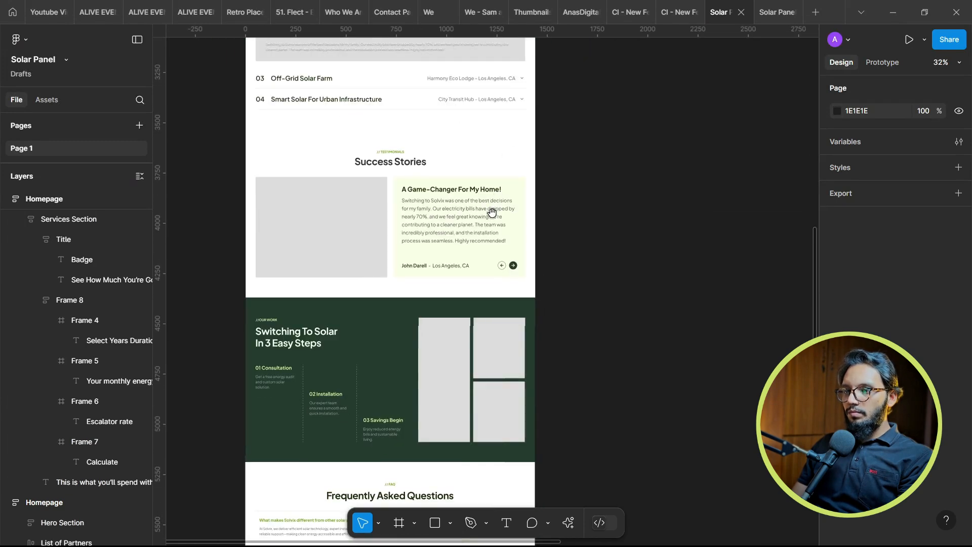
scroll(492, 212, "up", 8)
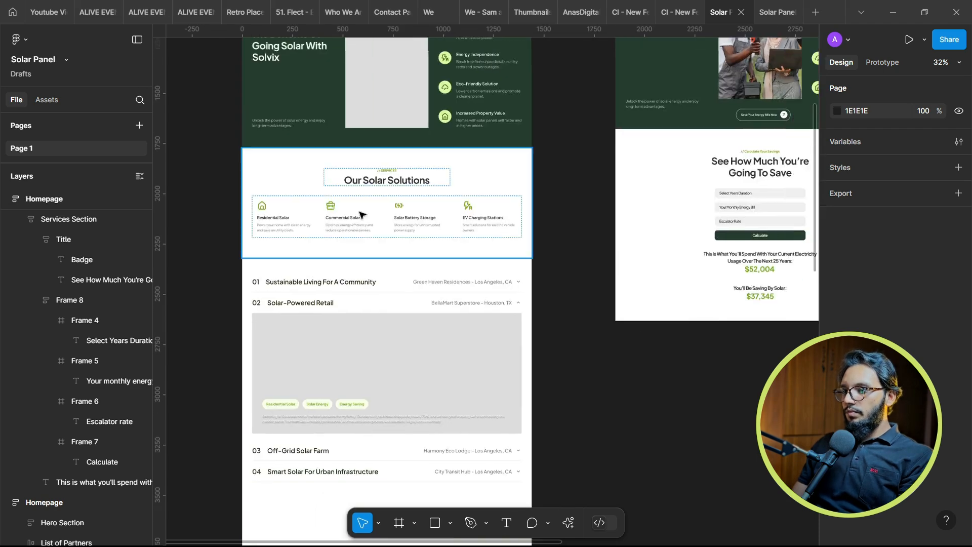
double_click(362, 215)
key("ctrl+c")
left_click_drag(636, 354, 497, 387)
left_click(716, 291)
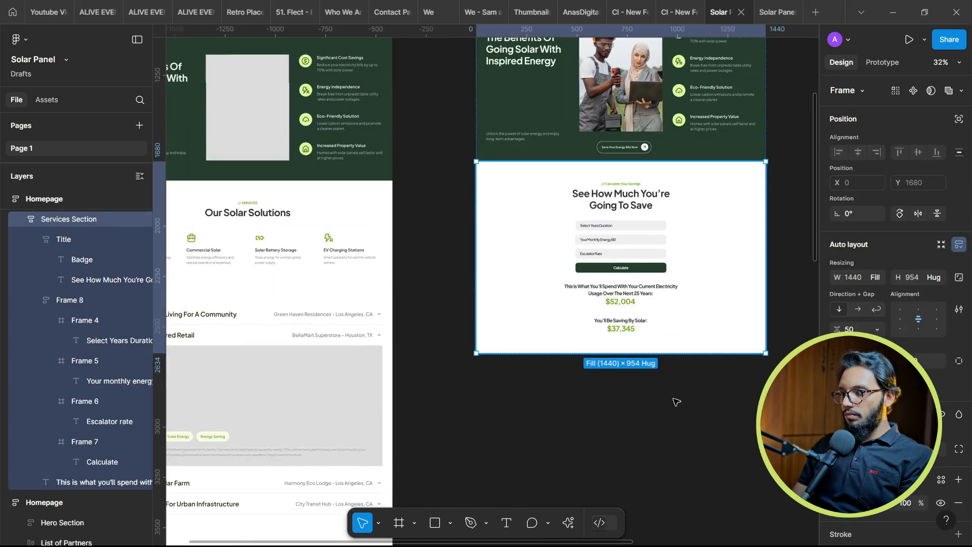
key("ctrl+v")
scroll(782, 360, "up", 5)
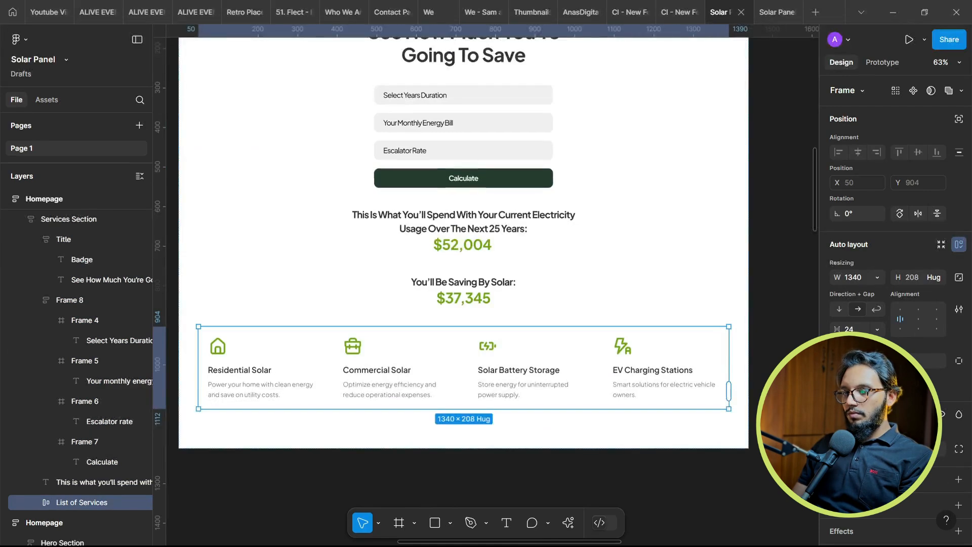
scroll(778, 362, "down", 3)
key("ctrl+z")
Copy the Solvix homepage's whole Our Solar Solutions section and paste it below Calculate Your Savings on the Inspired Energy homepage
left_click(200, 146)
key("ctrl+c")
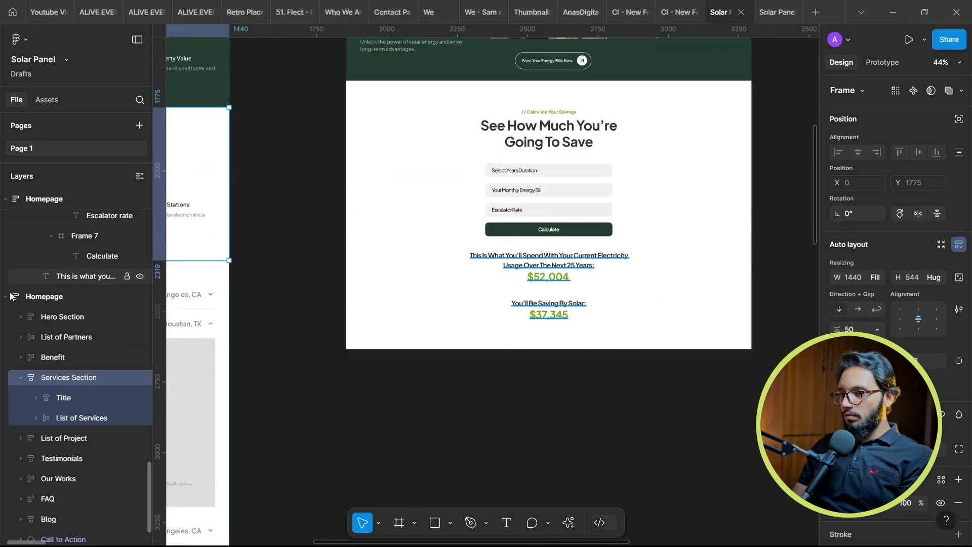
left_click(91, 295)
key("ctrl+v")
scroll(648, 293, "up", 9)
scroll(648, 295, "up", 5)
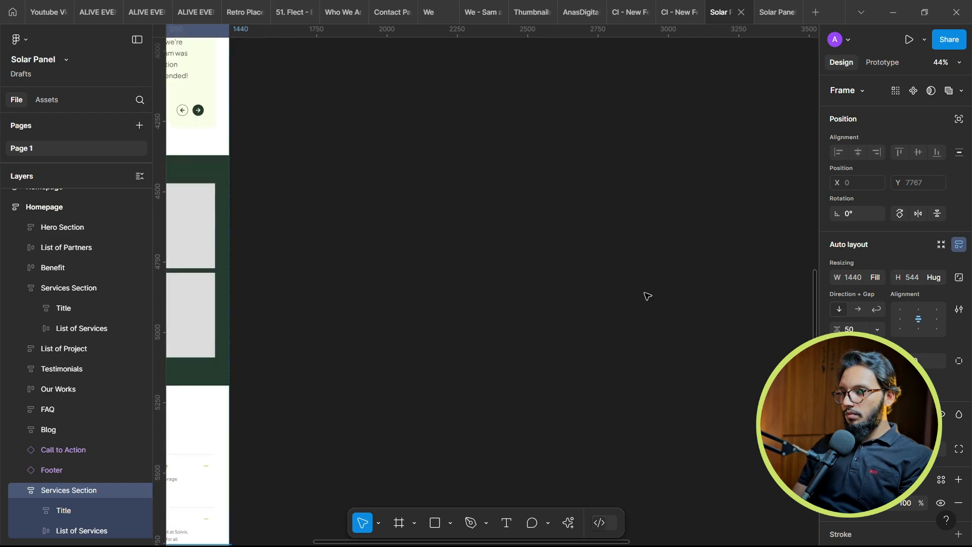
key("ctrl+z")
scroll(644, 293, "up", 10)
scroll(645, 293, "down", 3)
left_click(707, 108)
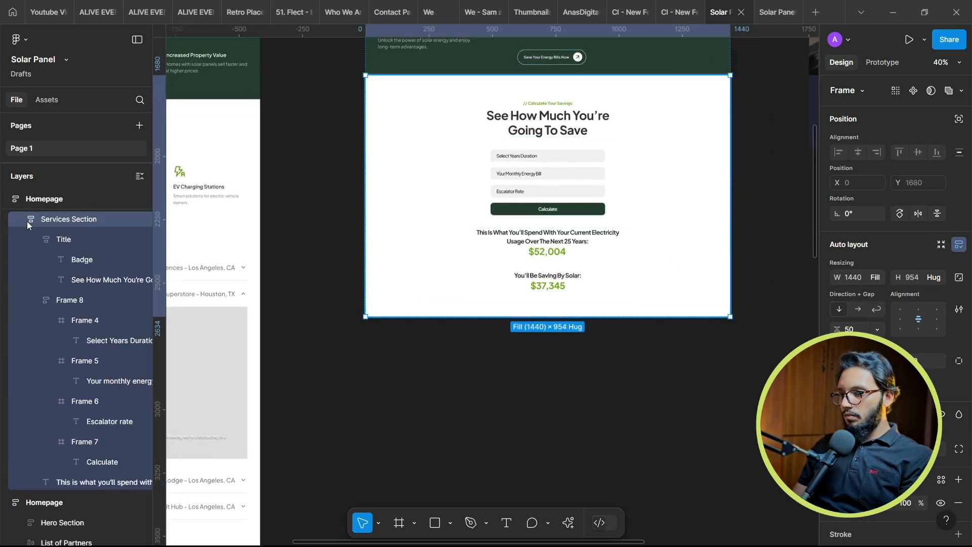
key("ctrl+v")
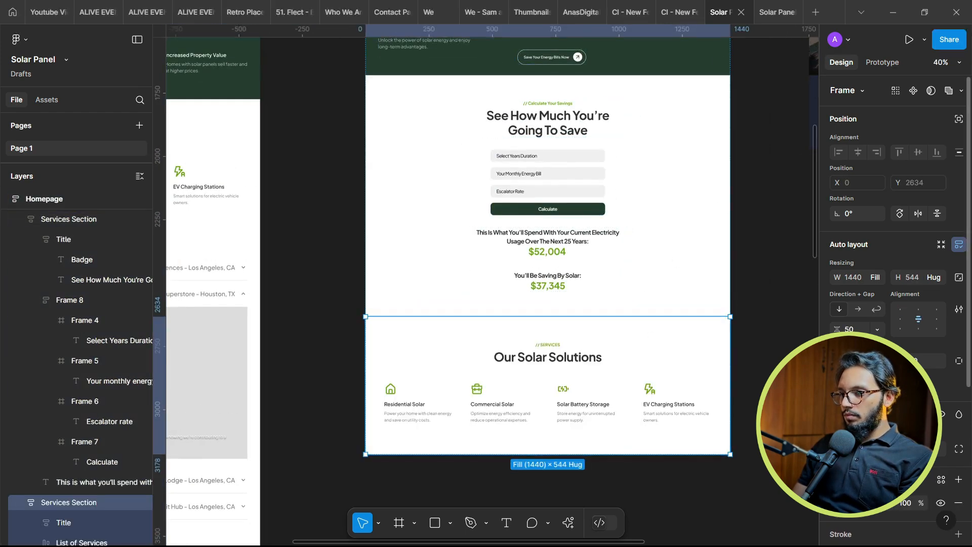
Fill the background of the Inspired Energy page's Our Solar Solutions section with the pale green F0FFE9
left_click(838, 503)
key("ctrl+v")
scroll(512, 409, "up", 3)
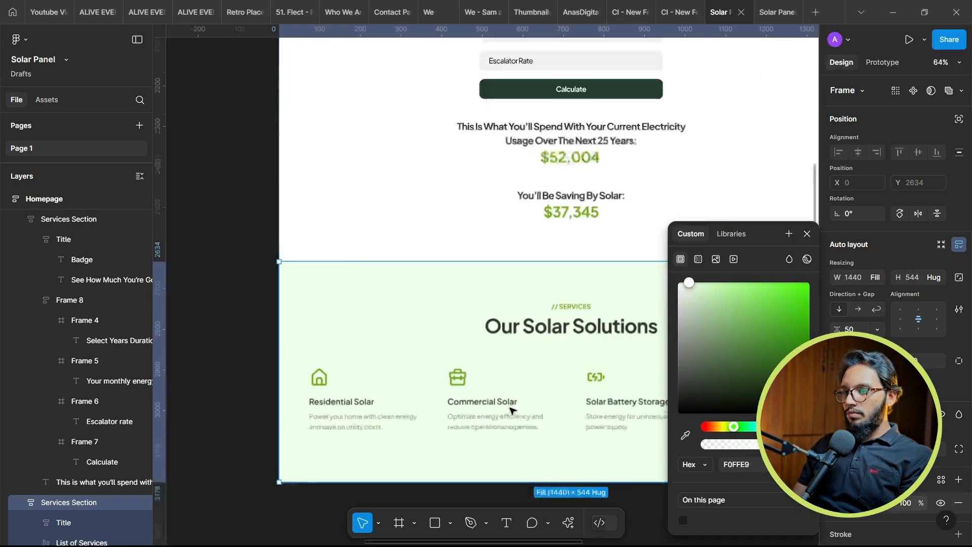
left_click_drag(513, 409, 362, 240)
left_click(474, 407)
left_click_drag(389, 319, 498, 392)
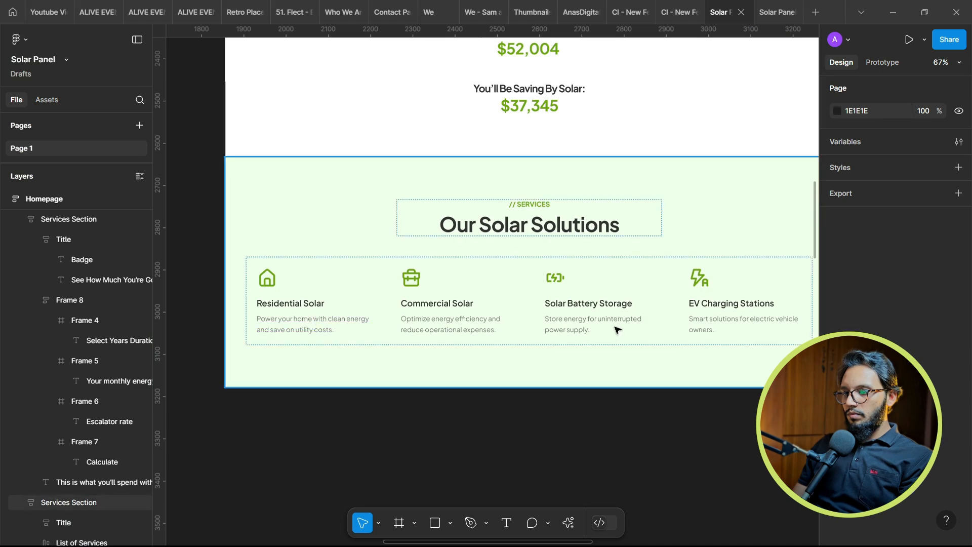
Increase the font size of all four service card descriptions in Our Solar Solutions by two increments
scroll(616, 330, "up", 1)
left_click(273, 324, "ctrl")
left_click(435, 324, "ctrl+shift")
left_click(603, 329, "ctrl+shift")
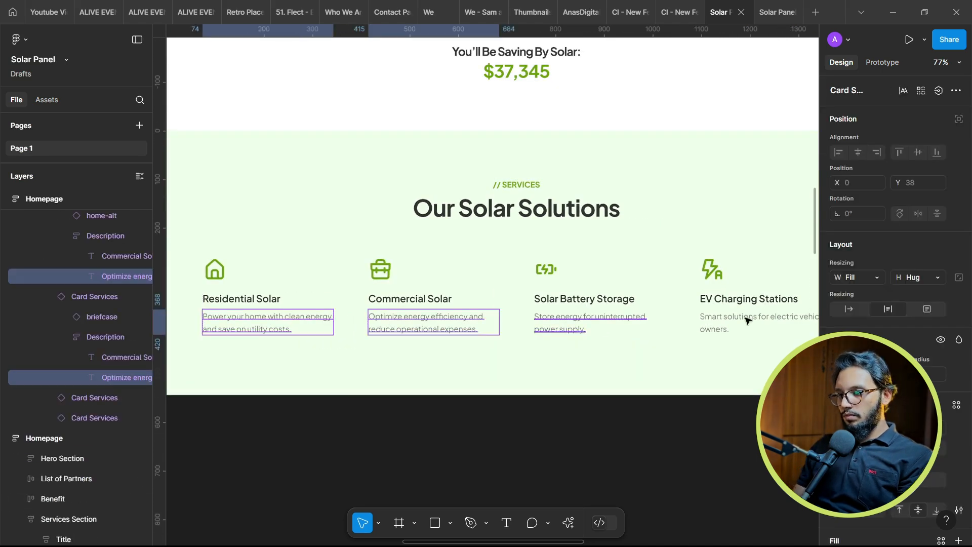
left_click(748, 319, "ctrl+shift")
key("ctrl+shift+period")
key("ctrl+shift+period")
left_click(688, 418)
scroll(662, 380, "down", 2)
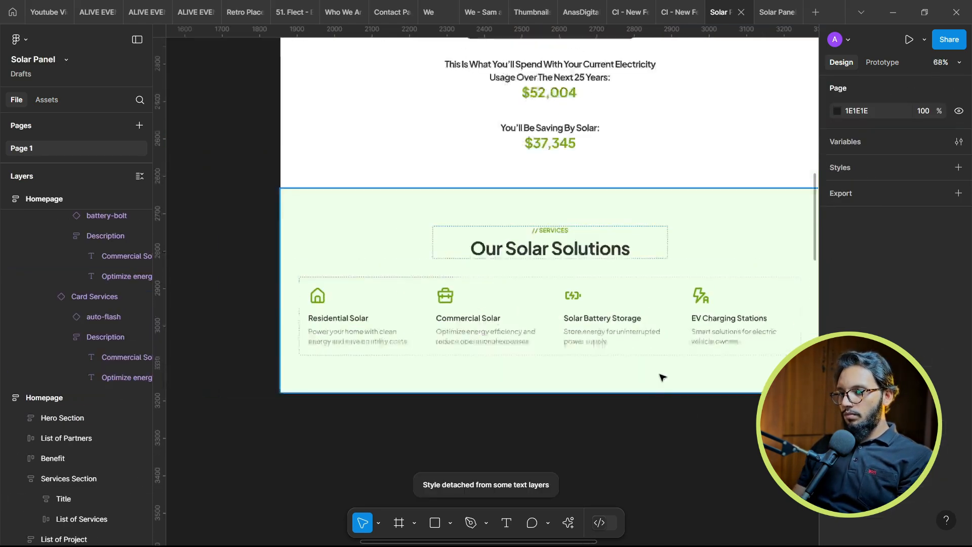
Copy the Solvix Success Stories testimonials section and paste it below Our Solar Solutions on the Inspired Energy homepage
left_click_drag(501, 406, 536, 362)
scroll(584, 349, "down", 5)
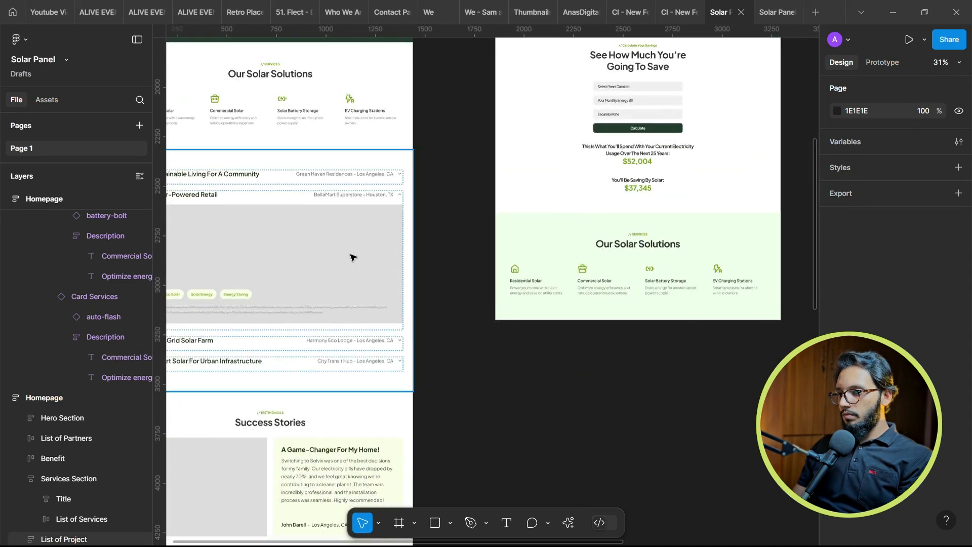
left_click(334, 430)
left_click(763, 259)
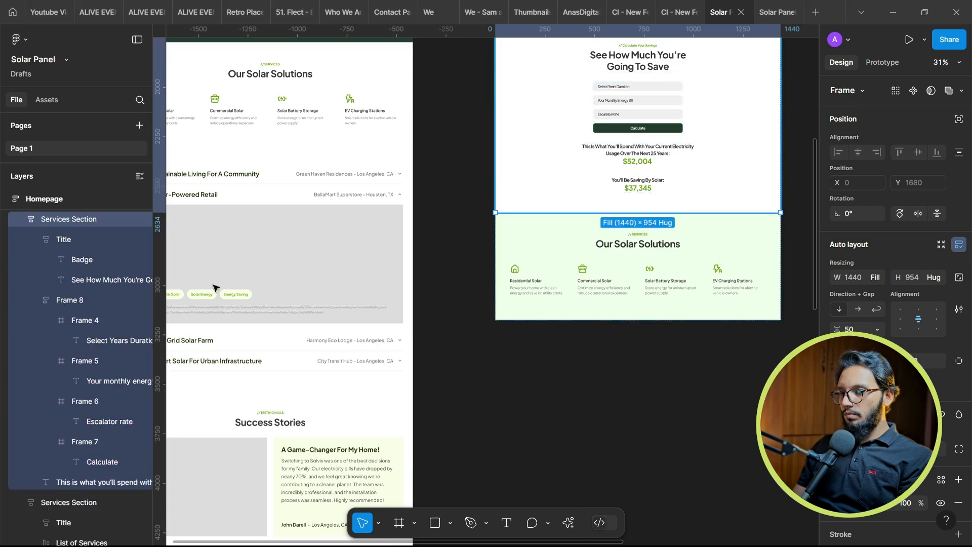
left_click(36, 202)
key("ctrl+v")
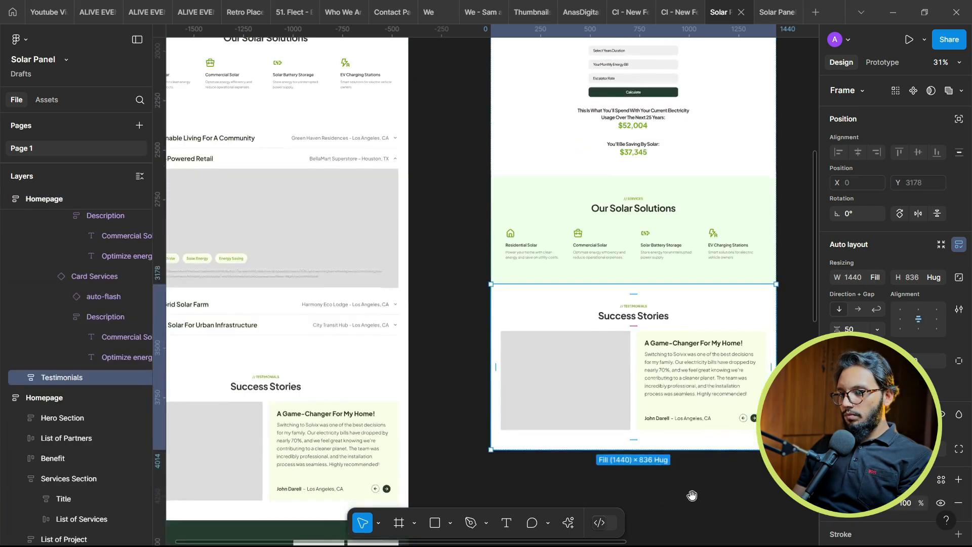
Copy the Solvix Switching To Solar In 3 Easy Steps section and paste it below the Inspired Energy testimonials
scroll(704, 330, "down", 5)
left_click(705, 261)
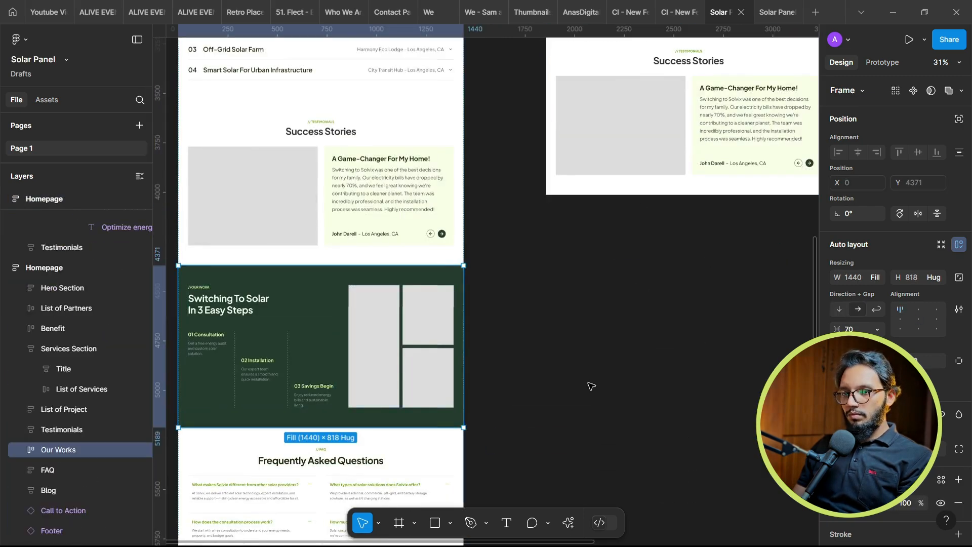
scroll(685, 138, "up", 3)
scroll(685, 138, "right", 2)
left_click(60, 201)
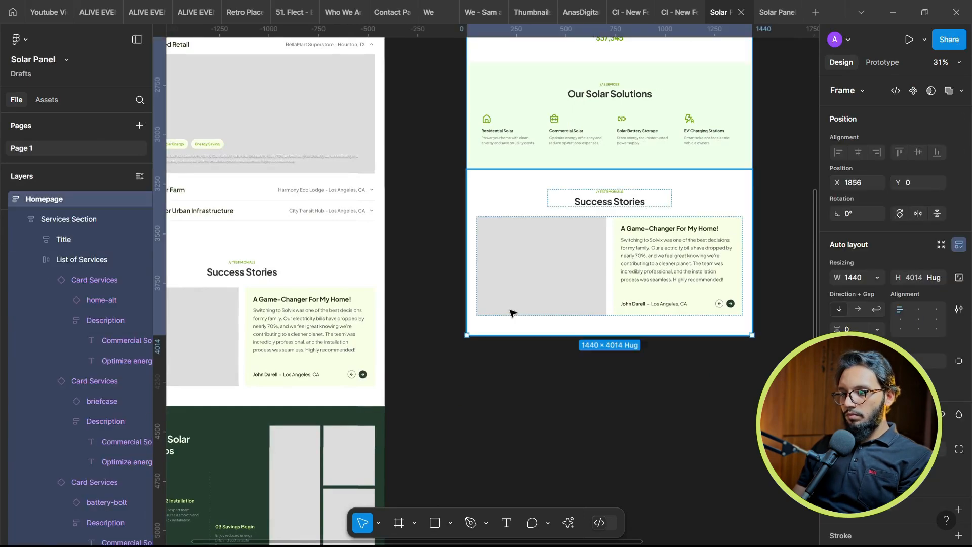
key("ctrl+v")
Copy the Solvix Frequently Asked Questions section and paste it below the 3 Easy Steps section of the Inspired Energy homepage
scroll(499, 338, "down", 2)
scroll(498, 338, "down", 10)
scroll(498, 338, "right", 6)
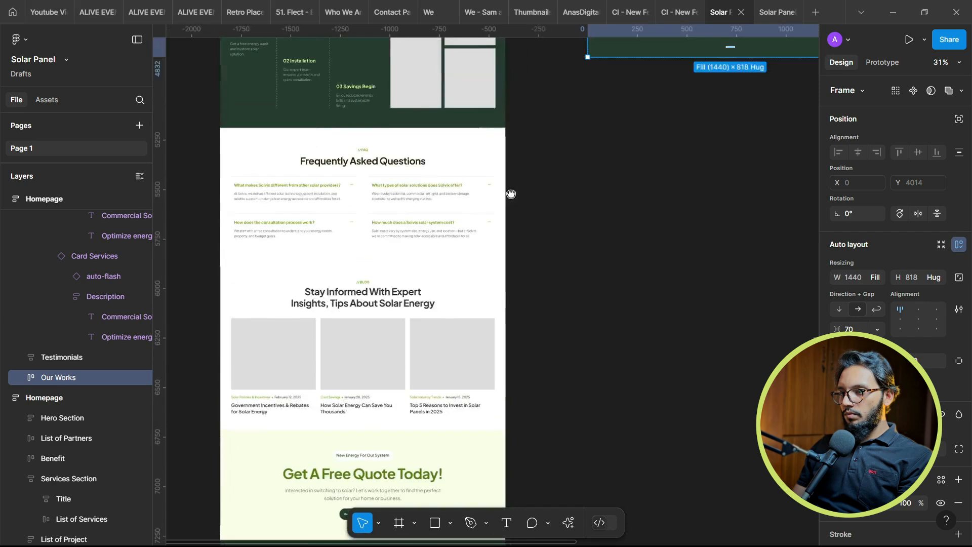
left_click(509, 247)
scroll(510, 247, "down", 3)
scroll(510, 247, "up", 2)
scroll(671, 302, "up", 3)
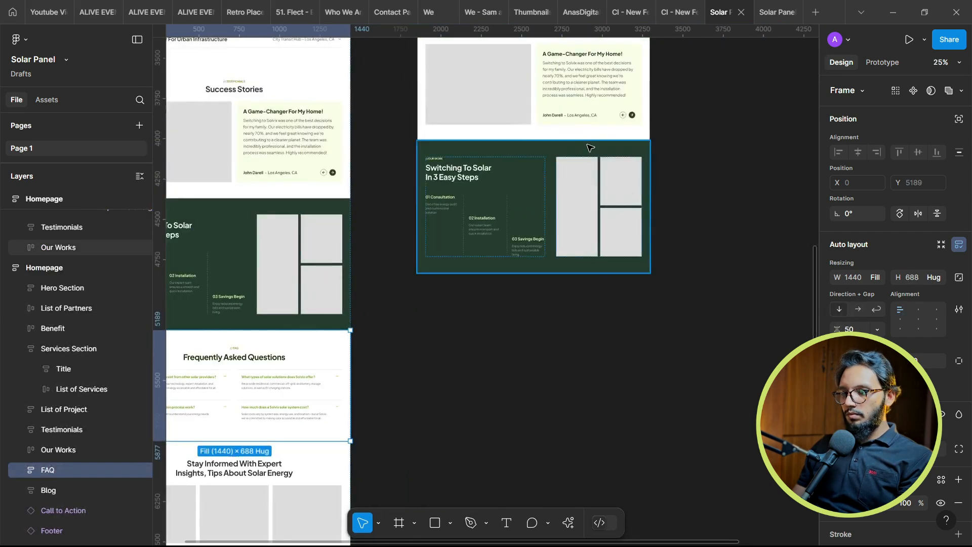
left_click(591, 147)
left_click(50, 205)
key("ctrl+v")
Copy the Solvix Get A Free Quote call to action and footer together and paste them below the Inspired Energy FAQ section
left_click_drag(387, 338, 558, 174)
left_click(486, 378)
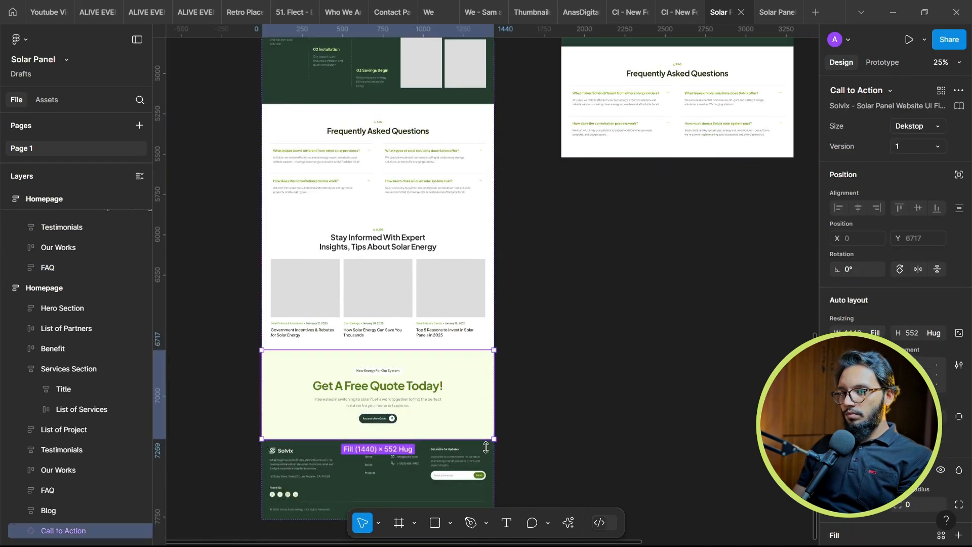
left_click(407, 458, "shift")
scroll(691, 220, "up", 5)
scroll(690, 220, "right", 7)
left_click(661, 247)
left_click(65, 205)
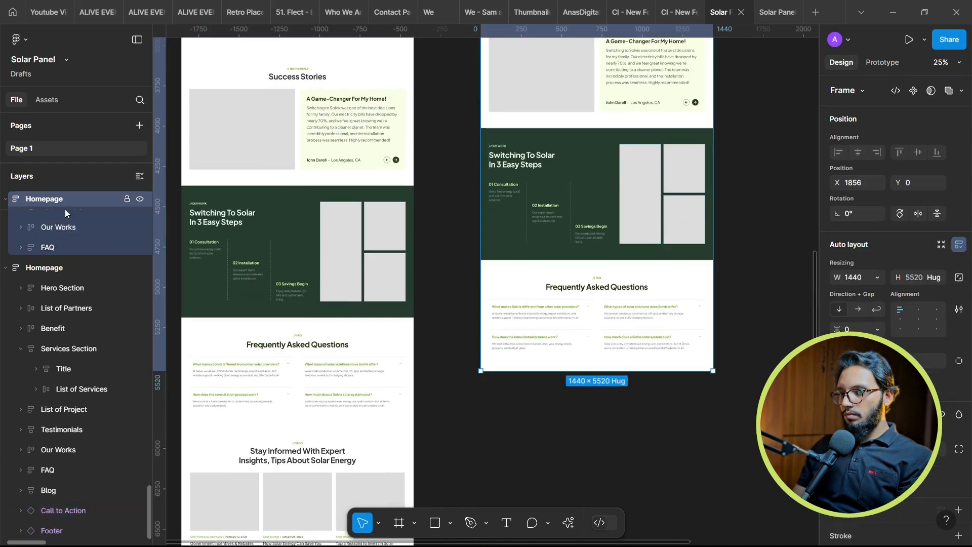
left_click(491, 345)
key("ctrl+v")
scroll(492, 344, "up", 2)
scroll(493, 344, "down", 3)
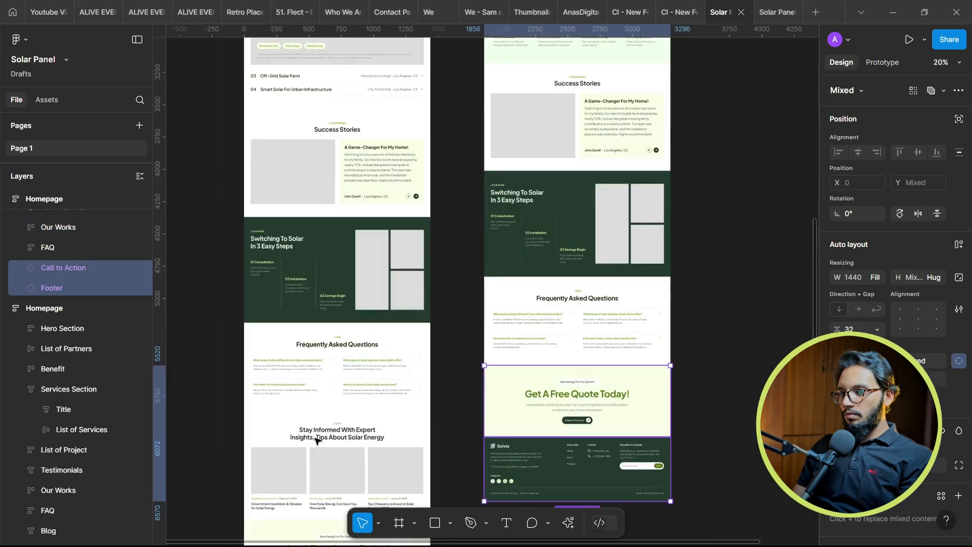
Copy the Stay Informed blog section from the Solvix homepage and delete that whole template page
left_click(351, 422)
scroll(410, 246, "up", 10)
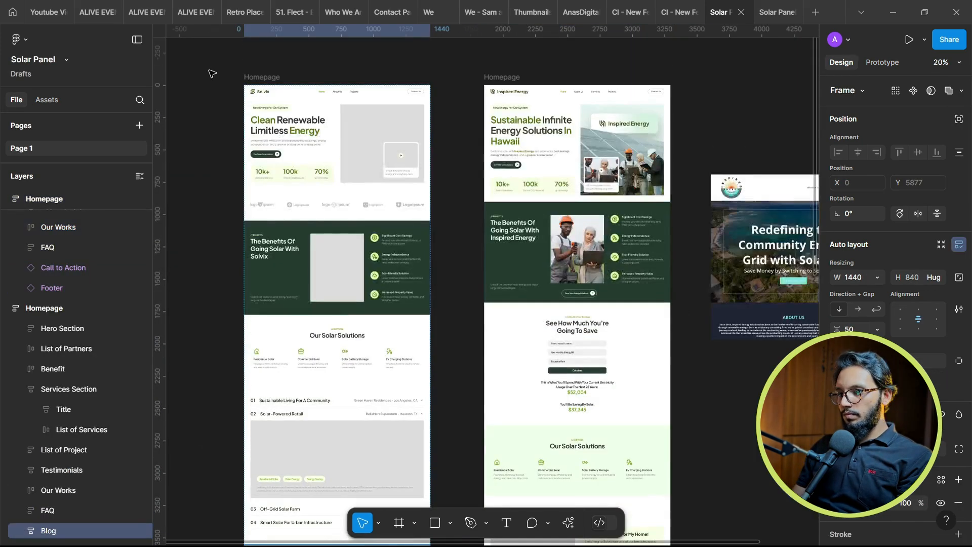
left_click(248, 77)
key("Delete")
Paste the blog section into the Inspired Energy homepage and move it up between the FAQ and the call to action
scroll(328, 108, "down", 6)
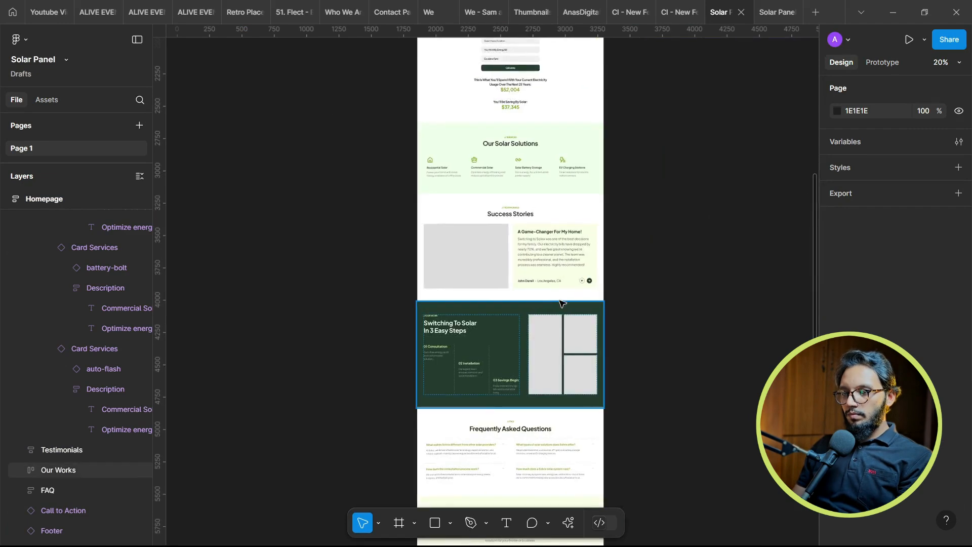
left_click(37, 199)
key("ctrl+v")
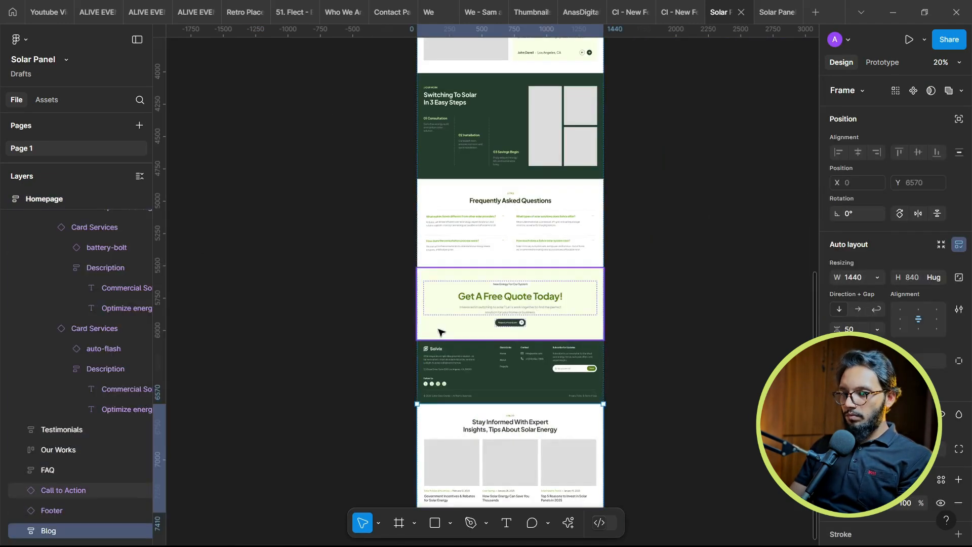
scroll(452, 333, "down", 1)
key("Up")
key("Up")
Select the grey Success Stories image placeholder and copy the solar farm field photo from the Inspired Energy website in the browser
scroll(537, 276, "up", 5)
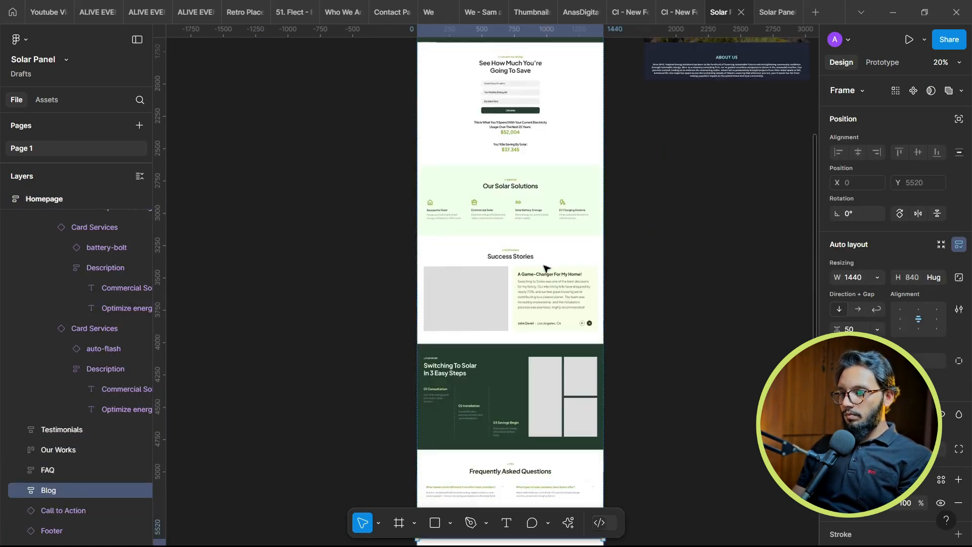
scroll(476, 244, "up", 4)
scroll(497, 304, "down", 2)
left_click(510, 349)
key("alt+Tab")
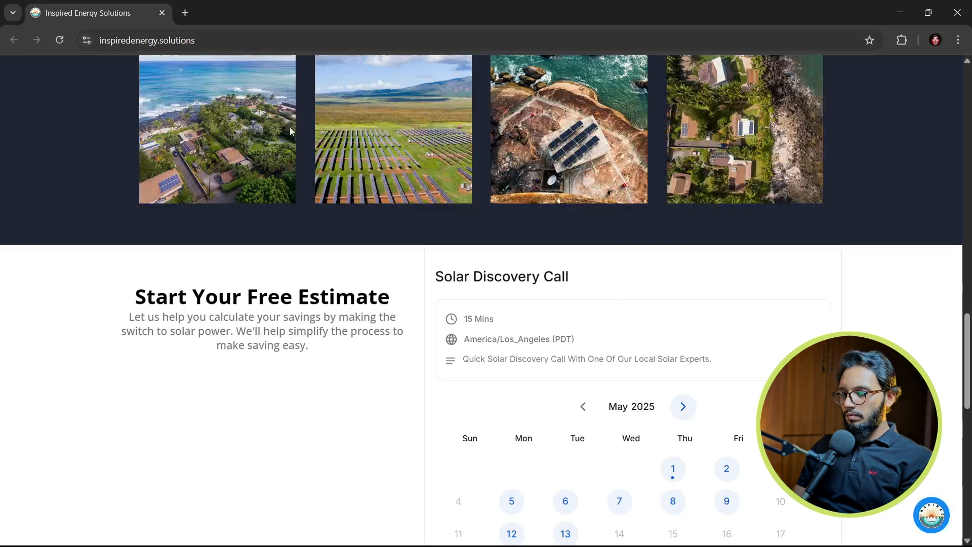
right_click(359, 114)
left_click(447, 180)
Back in Figma, wrap the Success Stories image placeholder in a frame and paste the solar farm photo inside it
key("alt+Tab")
key("ctrl+v")
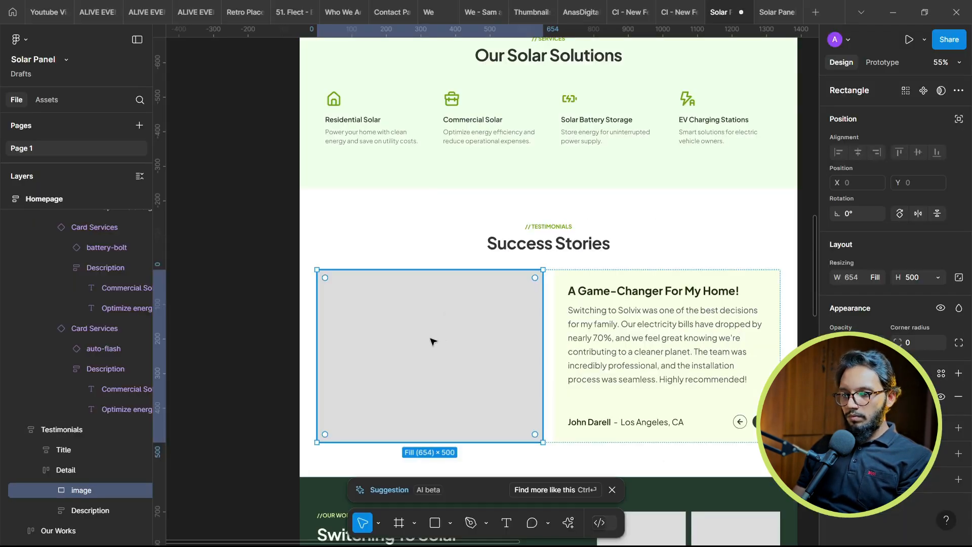
right_click(67, 490)
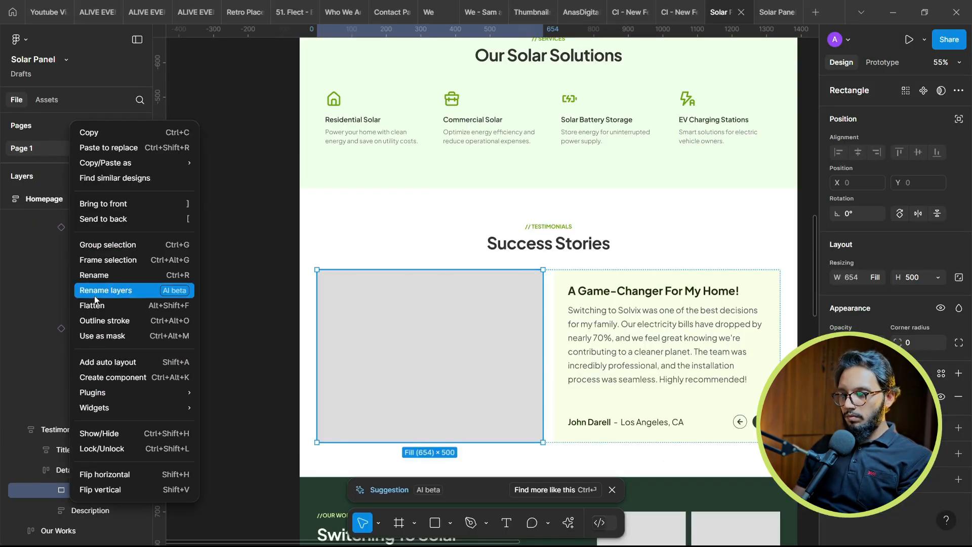
left_click(101, 260)
key("ctrl+v")
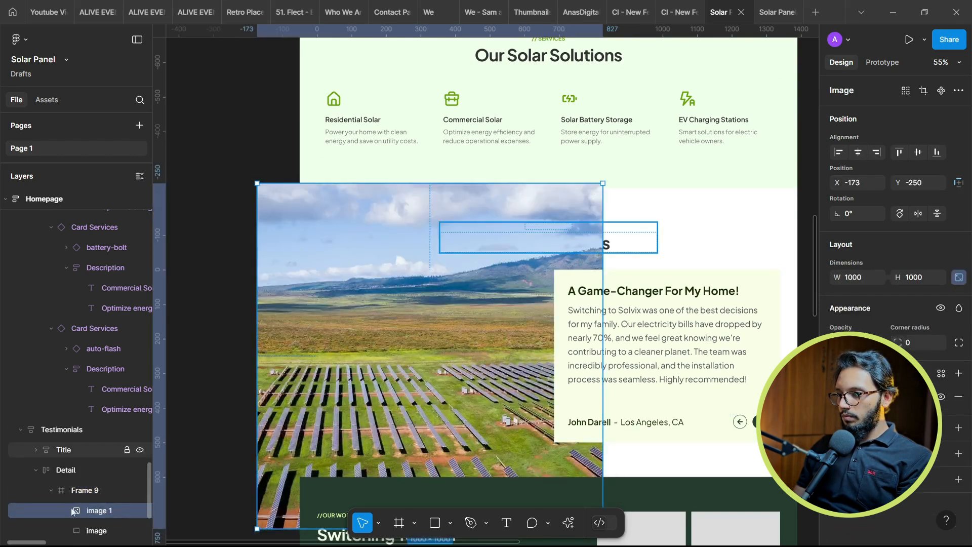
key("Escape")
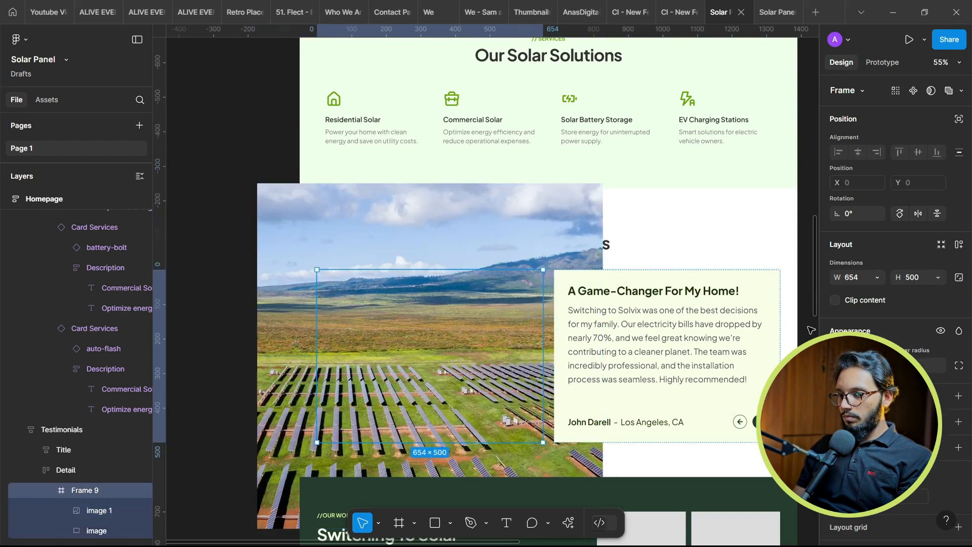
Turn on Clip content for the Success Stories photo frame and check the cropped solar farm picture
left_click(835, 300)
left_click(547, 232)
scroll(547, 232, "down", 2)
scroll(547, 231, "up", 2)
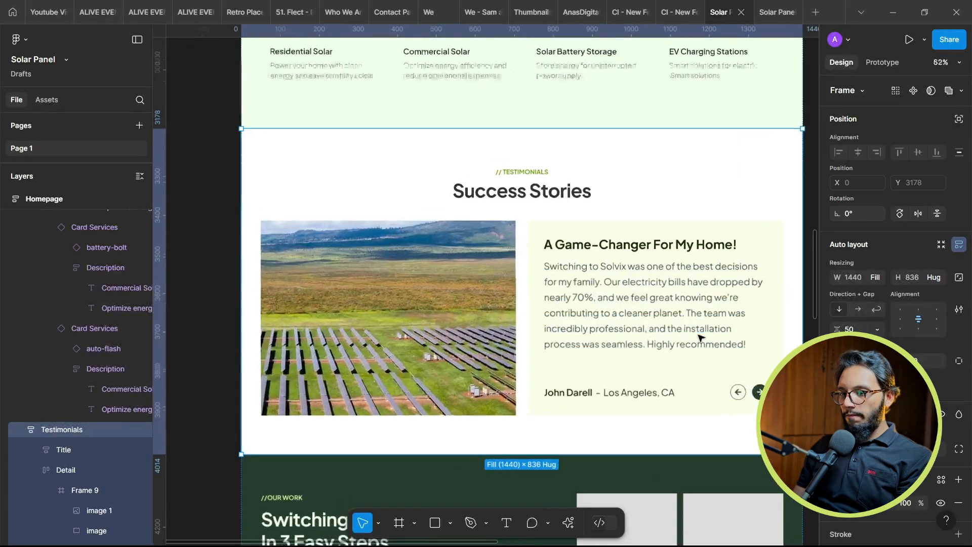
Select the tall grey Our Work placeholder and copy the off-grid solar photo from the Inspired Energy website in the browser
scroll(532, 319, "down", 5)
left_click(591, 281, "ctrl")
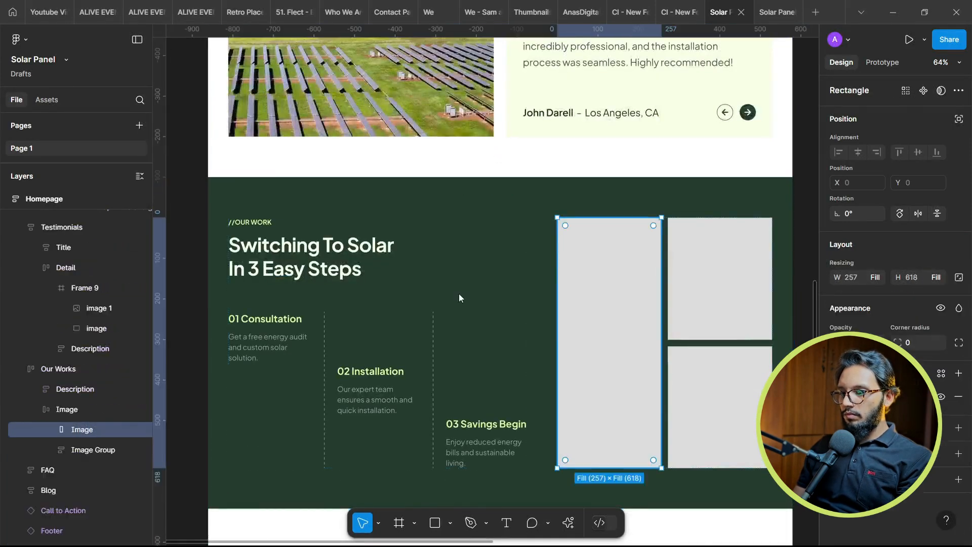
key("alt+Tab")
scroll(506, 284, "up", 2)
right_click(564, 275)
left_click(619, 328)
key("alt+Tab")
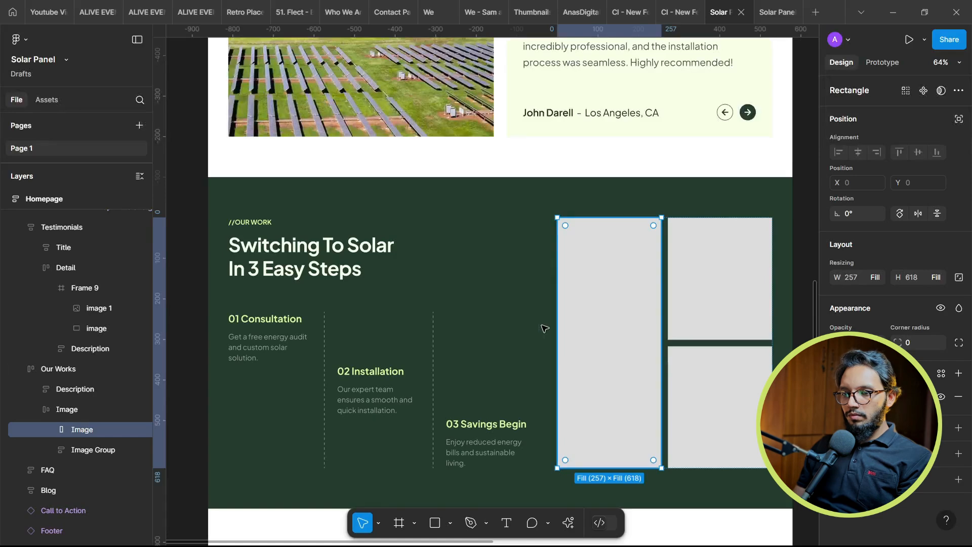
In Figma, wrap each of the three Our Work placeholders in its own frame and turn on Clip content for the frames
right_click(81, 428)
left_click(121, 260)
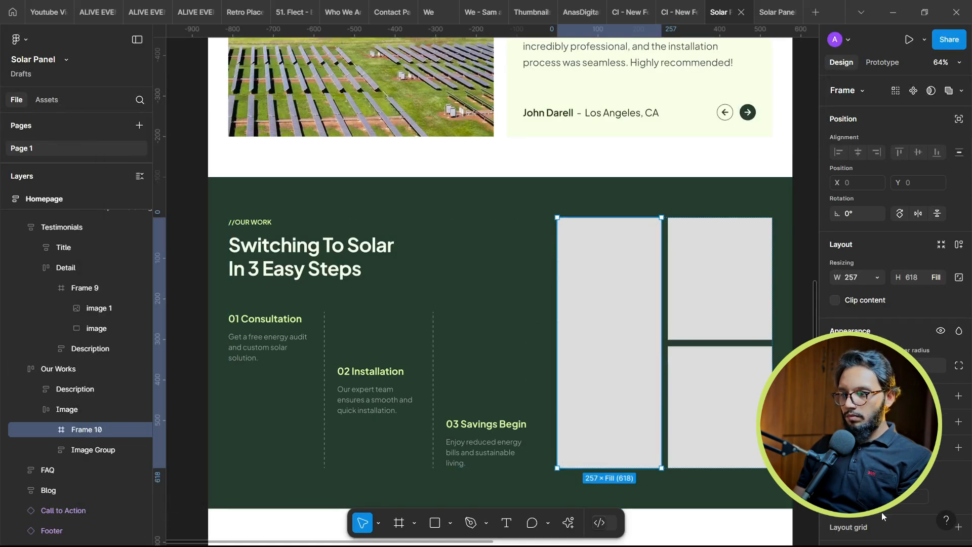
left_click(77, 451)
left_click(49, 449)
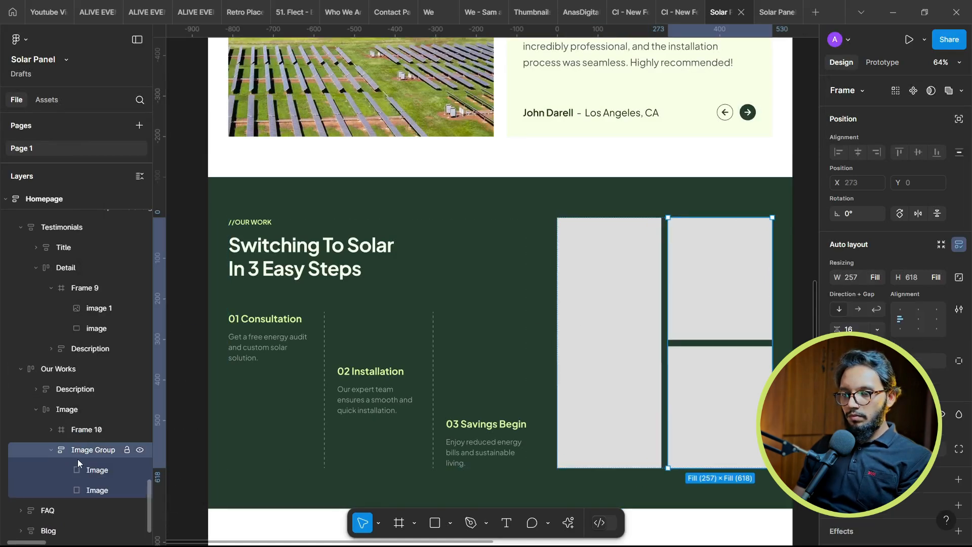
right_click(80, 469)
left_click(119, 261)
left_click(76, 511)
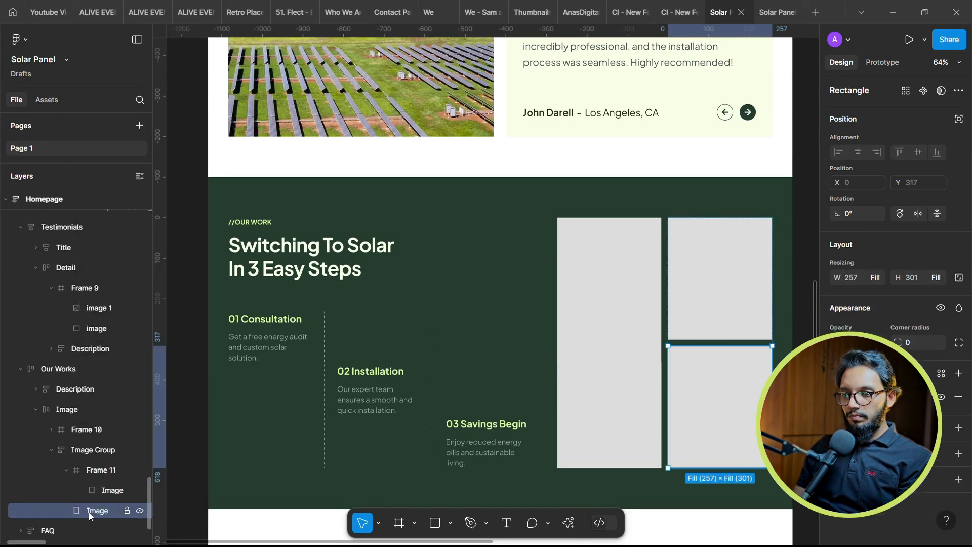
right_click(81, 510)
left_click(120, 260)
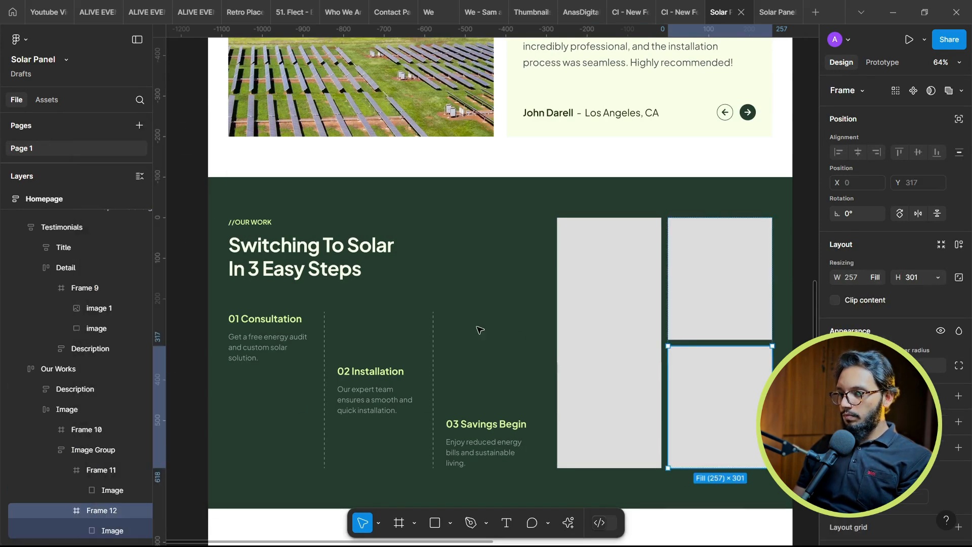
left_click(101, 472, "shift")
left_click(639, 327)
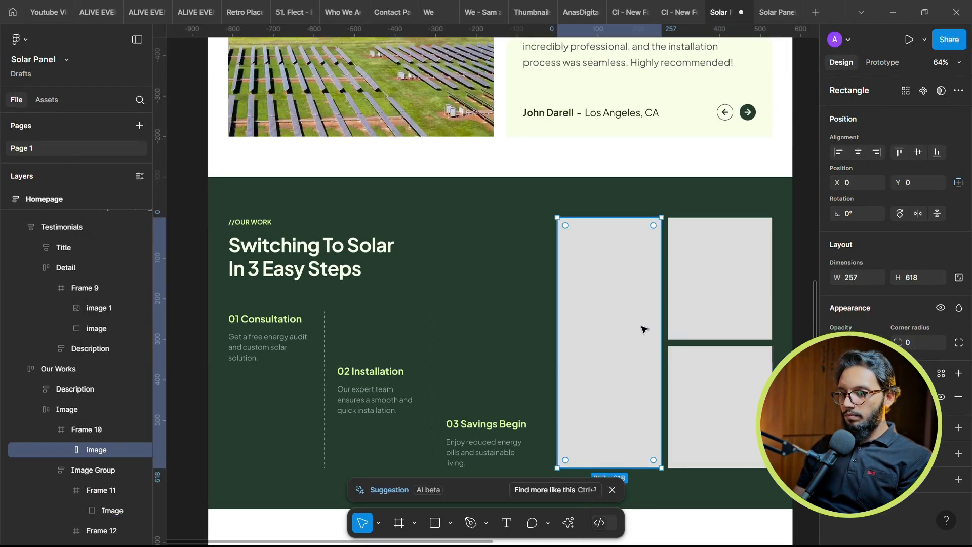
Copy the Our Community aerial photo from the browser and select the upper small Our Work placeholder in Figma
key("alt+Tab")
right_click(708, 325)
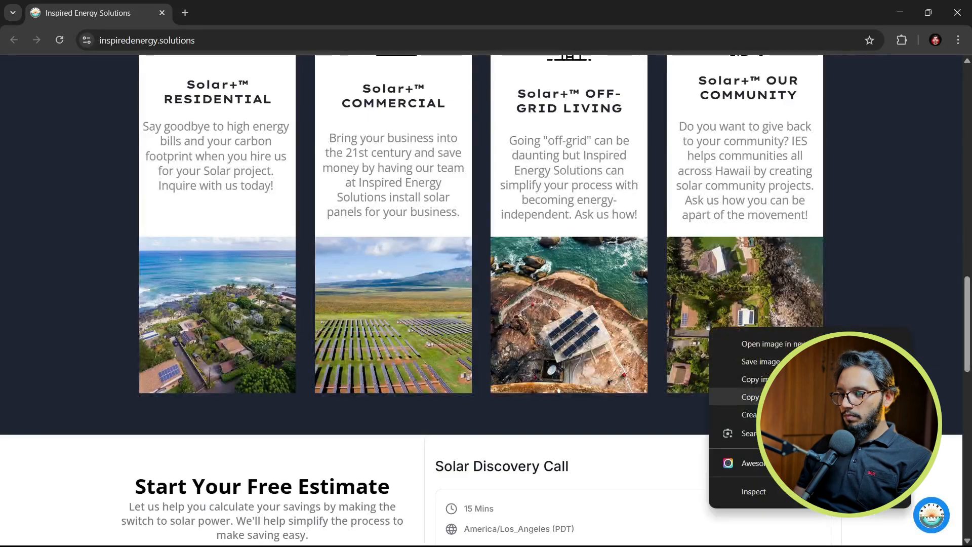
left_click(759, 381)
key("alt+Tab")
left_click(706, 267)
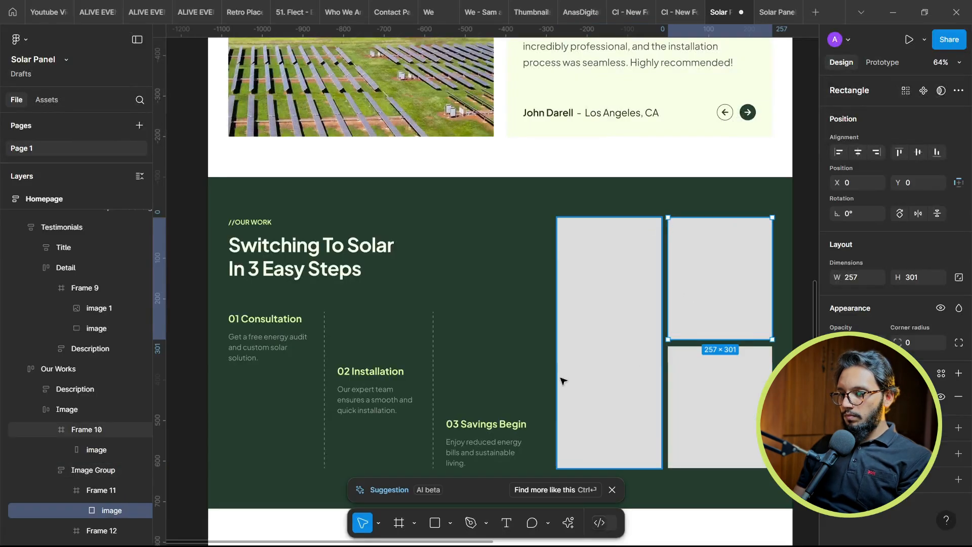
scroll(446, 304, "down", 2)
scroll(589, 348, "down", 2)
key("alt+Tab")
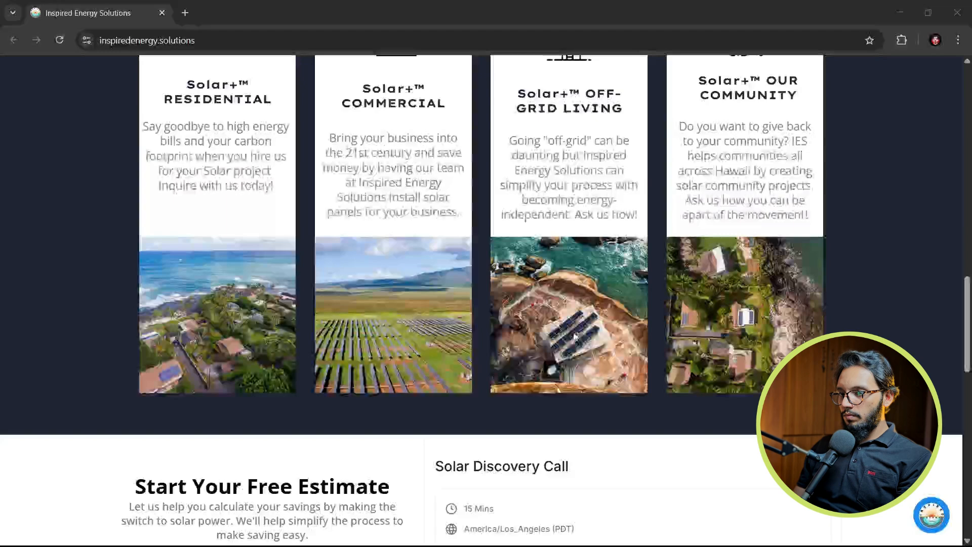
right_click(712, 322)
left_click(745, 365)
key("alt+Tab")
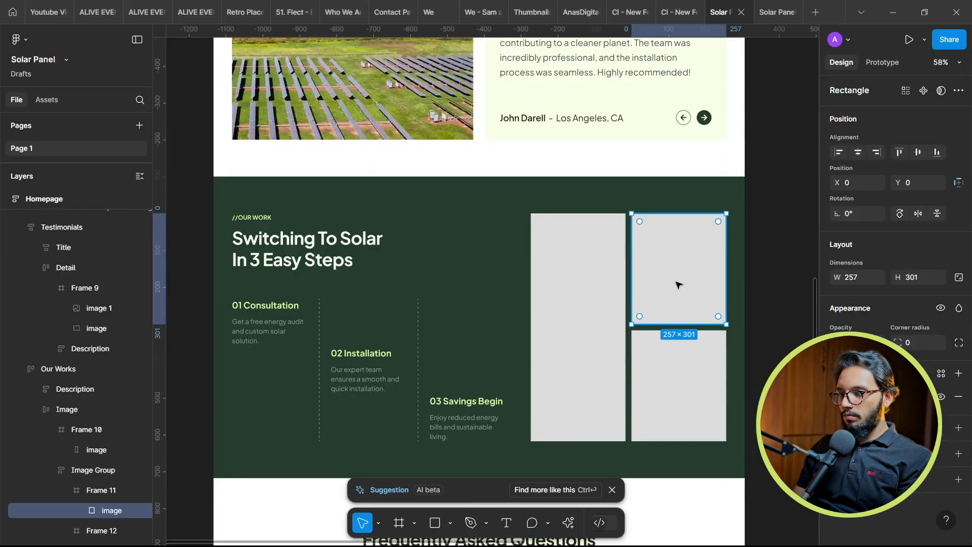
scroll(689, 292, "down", 5)
scroll(571, 334, "up", 8)
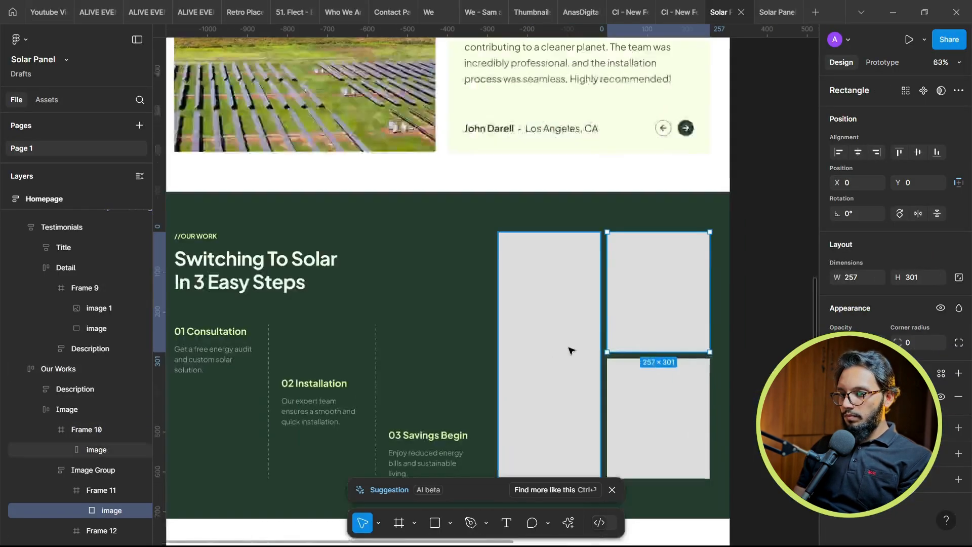
Select the tall Our Work placeholder, open the website's residential coastline photo in its own browser tab and copy it
left_click(576, 272)
scroll(568, 276, "down", 2)
key("alt+Tab")
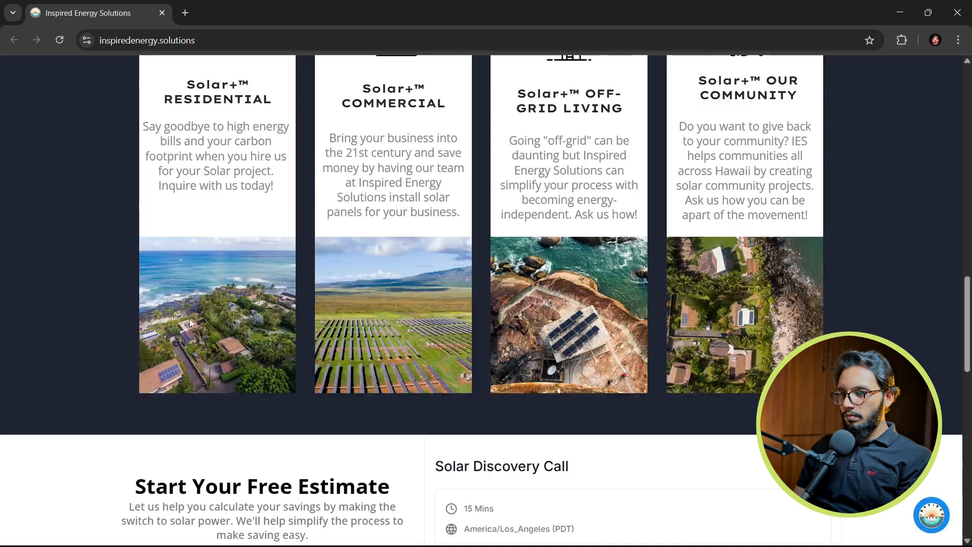
left_click_drag(190, 321, 341, 16)
right_click(448, 276)
left_click(487, 328)
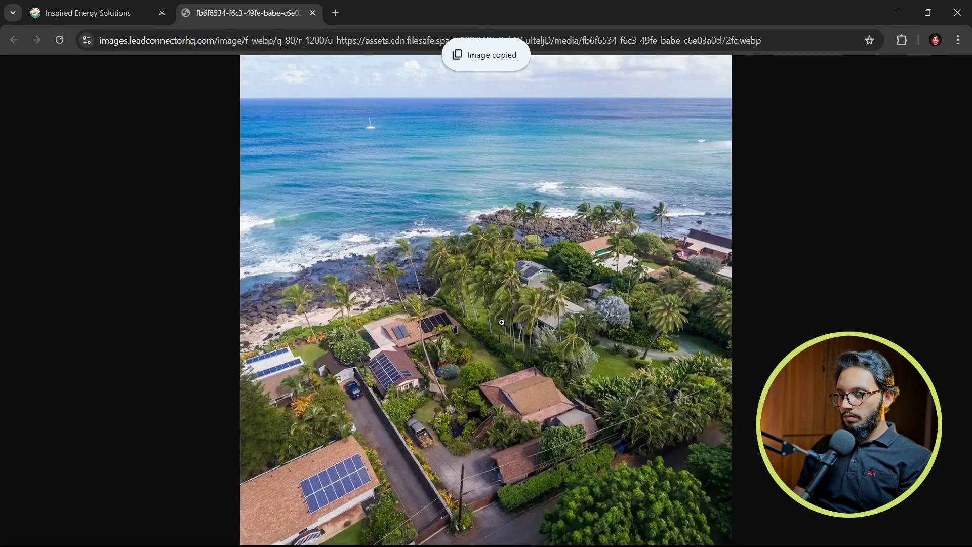
Paste the coastline photo into the tall placeholder's frame in Figma and reposition it to about X -316, Y -236
key("alt+Tab")
key("ctrl+v")
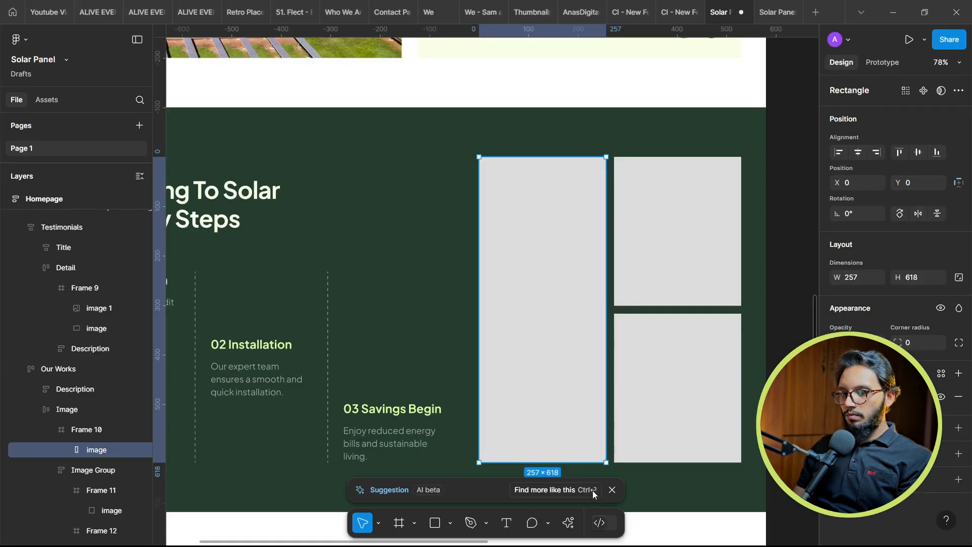
left_click(611, 490)
left_click(86, 430)
key("ctrl+v")
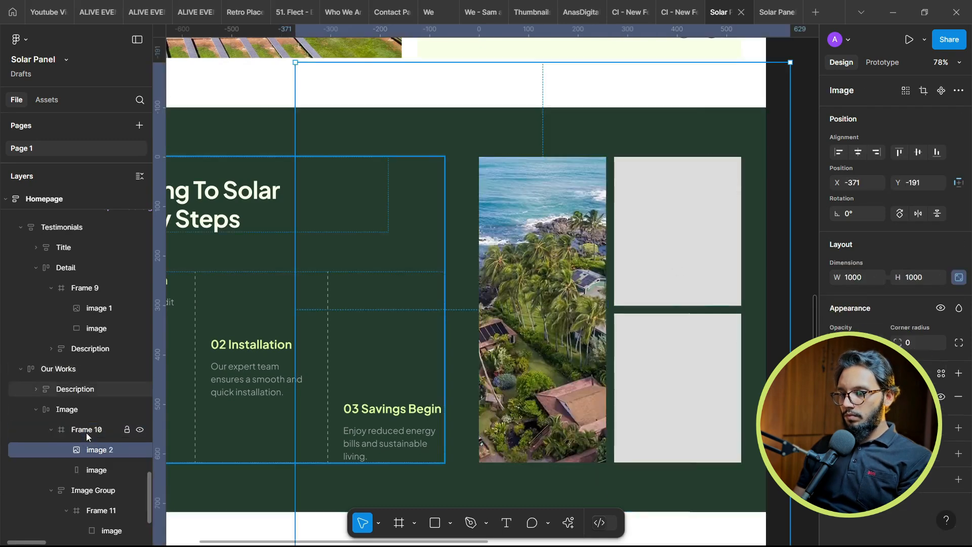
key("alt+Tab")
key("alt+Tab")
left_click_drag(465, 330, 495, 306)
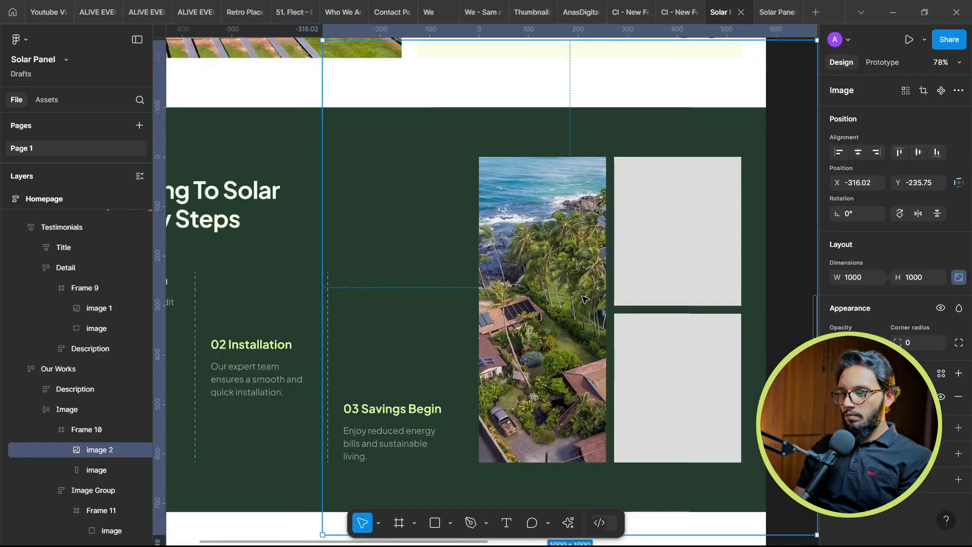
Copy the Off-Grid Living photo from the website and paste it into the upper small placeholder's frame in Figma
key("alt+Tab")
key("ctrl+Tab")
right_click(499, 294)
right_click(552, 272)
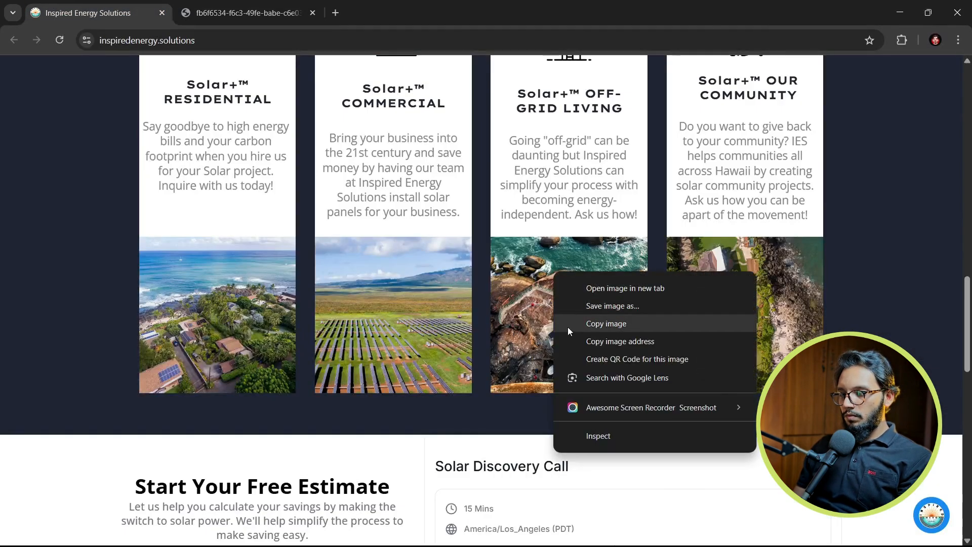
left_click(567, 327)
key("alt+Tab")
left_click(628, 239)
key("ctrl+v")
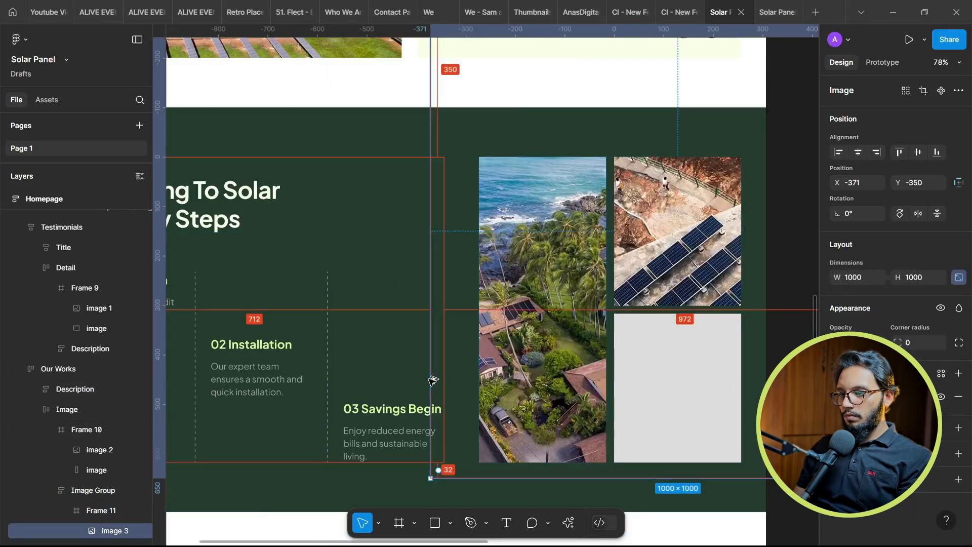
Copy the Our Community aerial photo from the website and paste it into the lower small placeholder's frame in Figma
key("alt+Tab")
key("alt+Tab")
key("Escape")
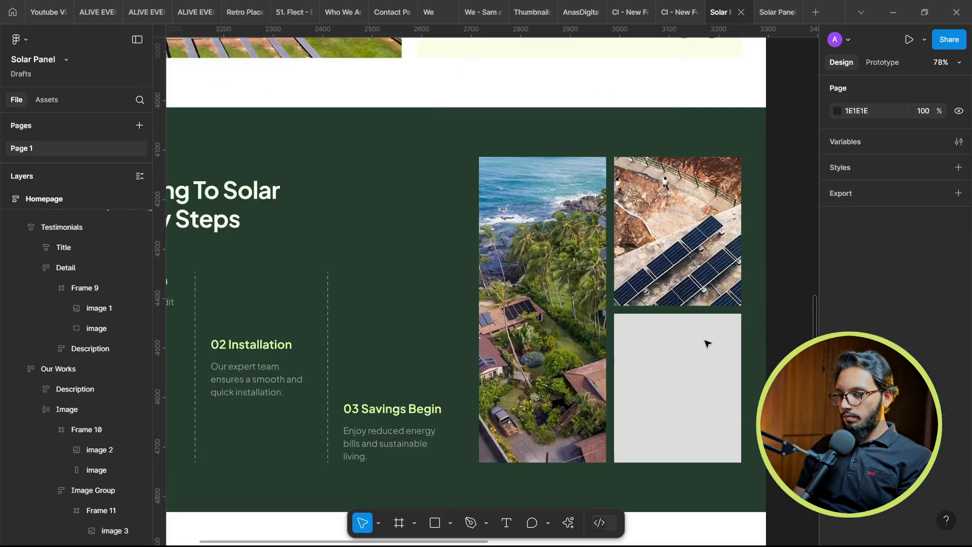
left_click(707, 344)
double_click(706, 342)
right_click(703, 342)
left_click(639, 338)
double_click(639, 338)
right_click(660, 340)
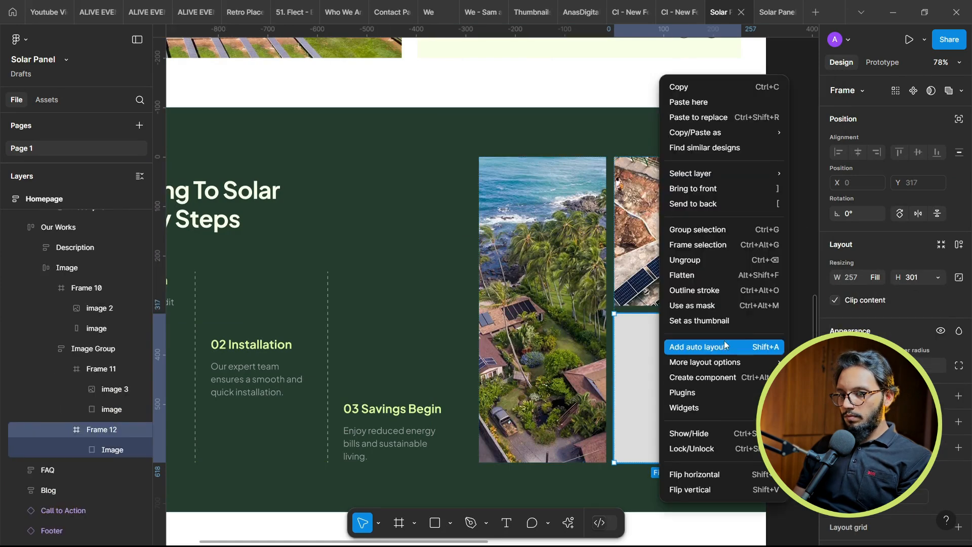
left_click(88, 430)
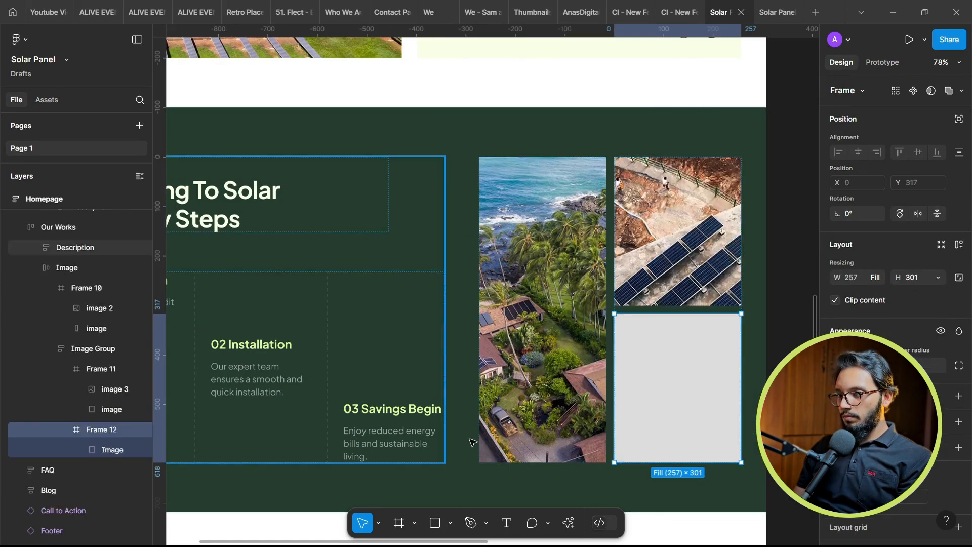
key("ctrl+v")
scroll(546, 281, "down", 3)
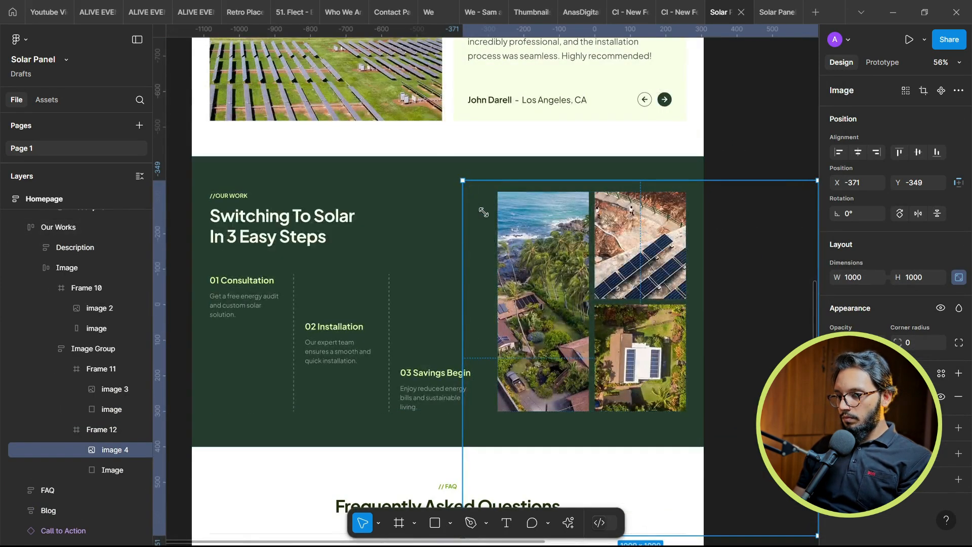
Scale down the community and off-grid photos inside their small frames so more of each picture shows
left_click_drag(483, 212, 593, 297)
double_click(641, 243)
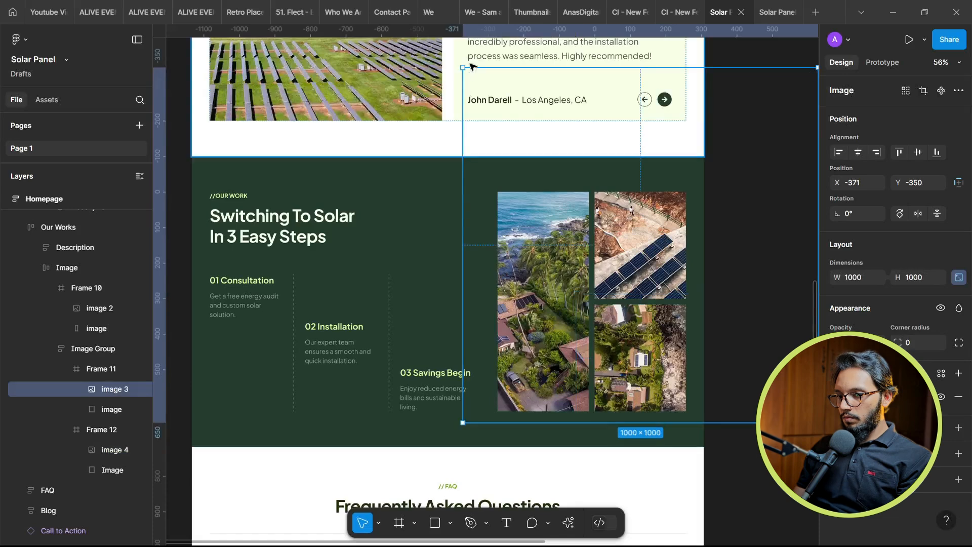
left_click_drag(464, 69, 524, 129)
left_click(738, 432)
Search the page for "Solvix" and switch the search to find and replace
left_click_drag(506, 493, 525, 285)
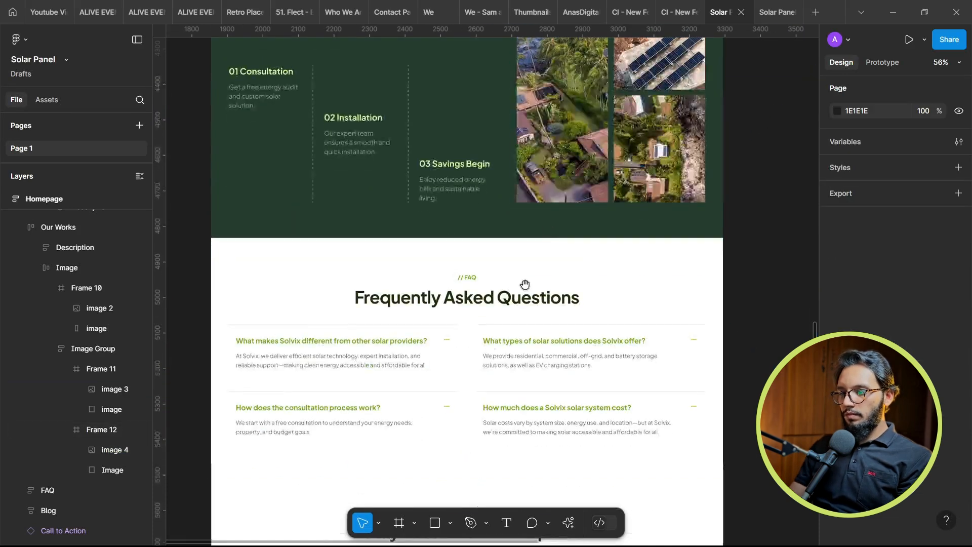
key("ctrl+f")
type("Solv")
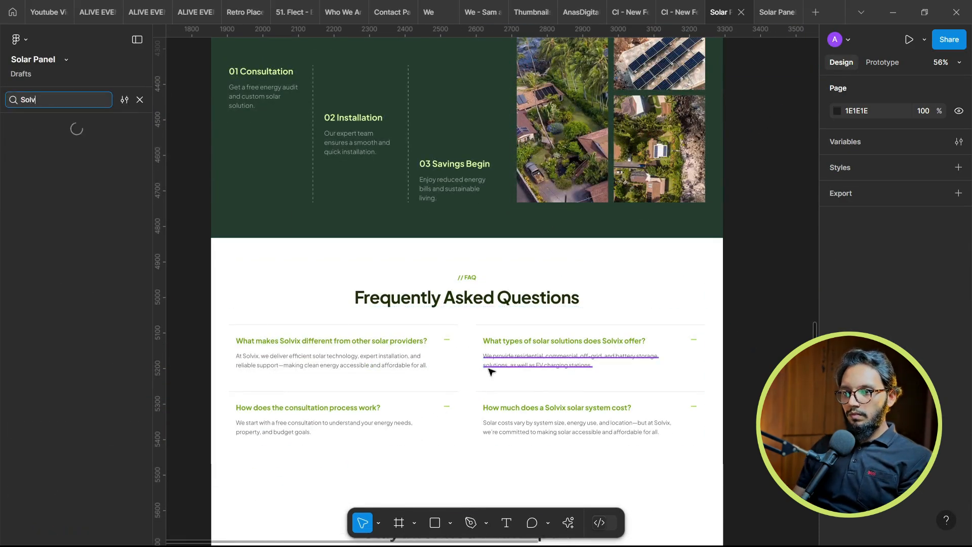
type("ix")
left_click(124, 99)
left_click(148, 139)
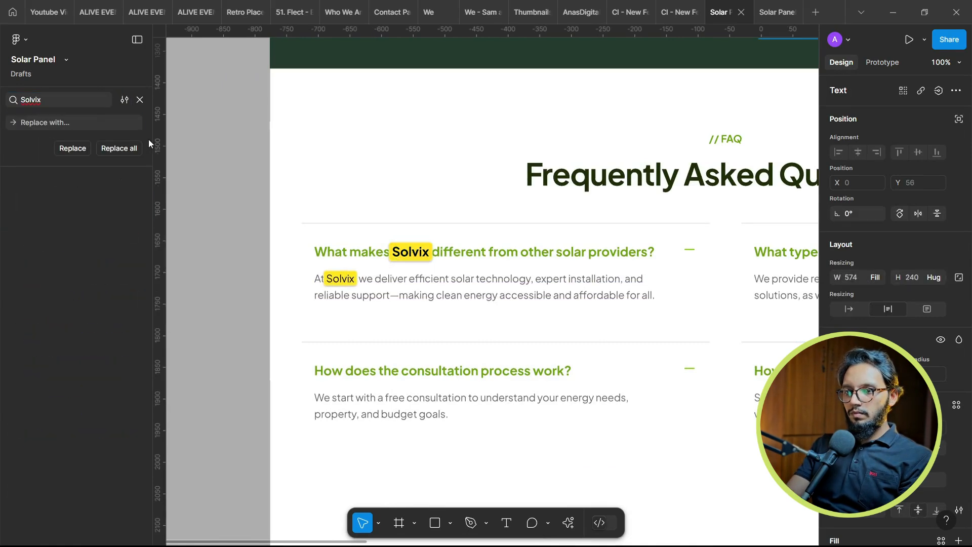
Replace every occurrence of "Solvix" on the page with "Inspired Energy Solutionsv"
type("Inspir")
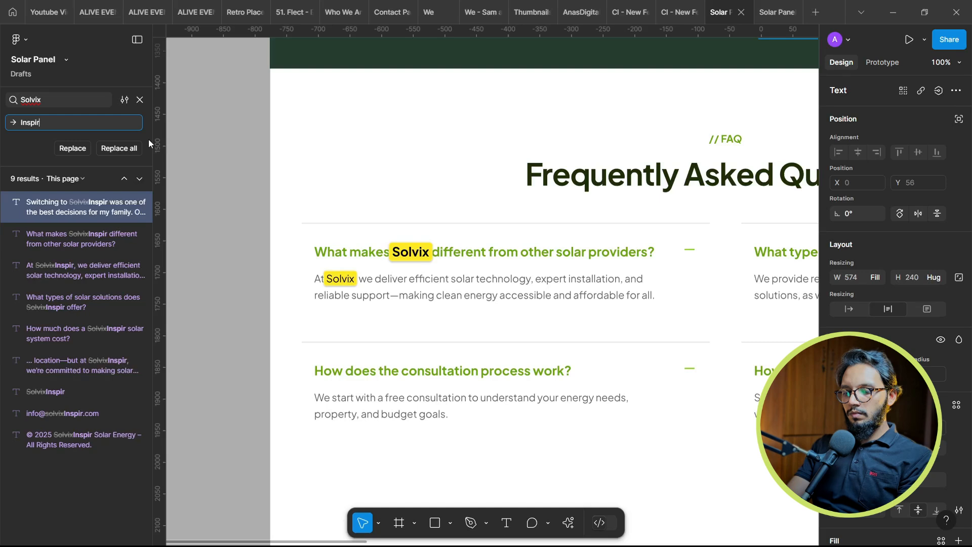
type("ed En")
type("Solution")
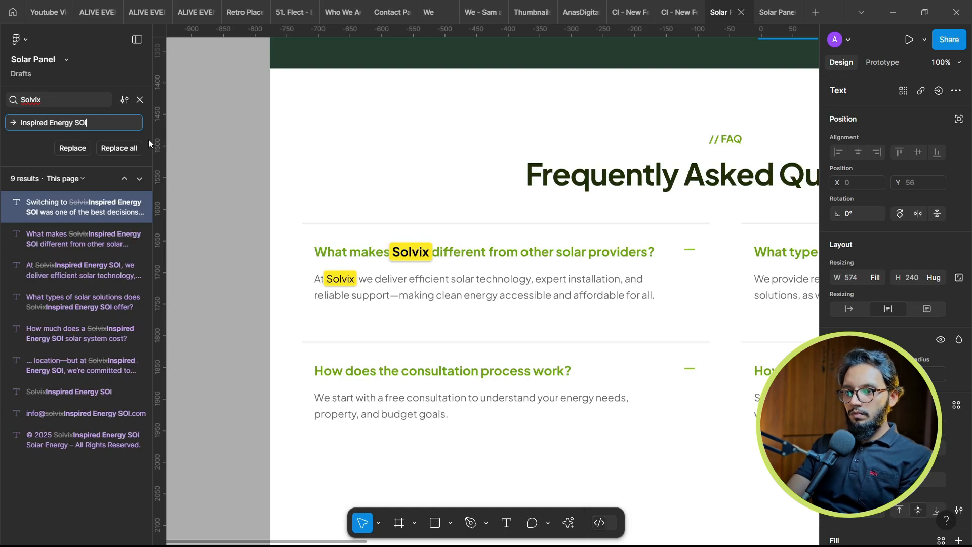
type("sv")
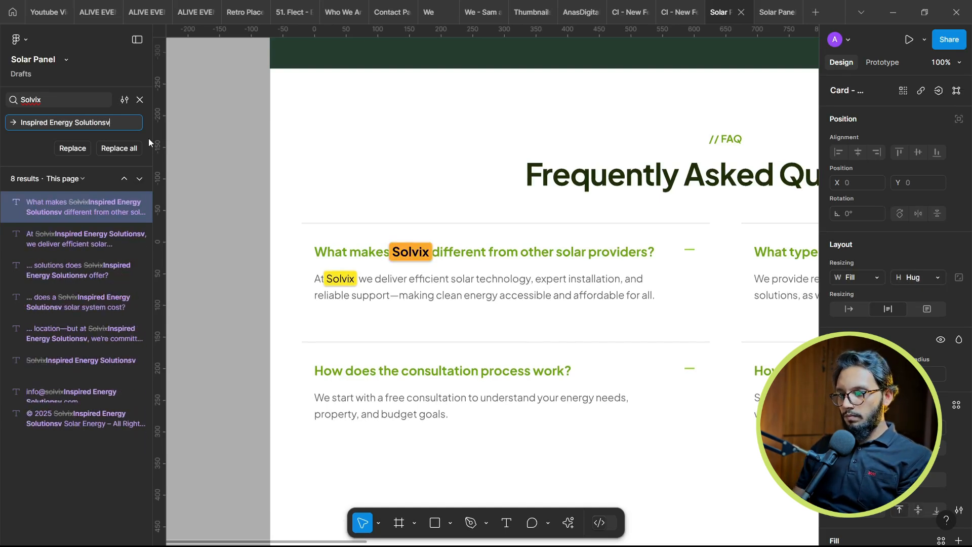
left_click(119, 148)
Review the replaced company name in the FAQ and footer, and look over the homepage with the interface hidden
scroll(396, 233, "down", 5)
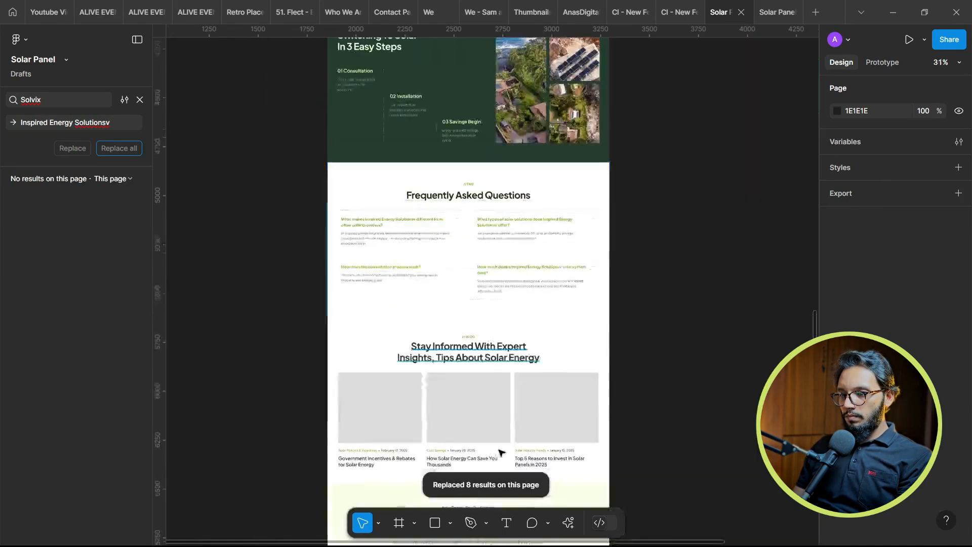
scroll(500, 452, "up", 4)
scroll(488, 303, "down", 2)
scroll(410, 385, "up", 3)
scroll(413, 375, "down", 4)
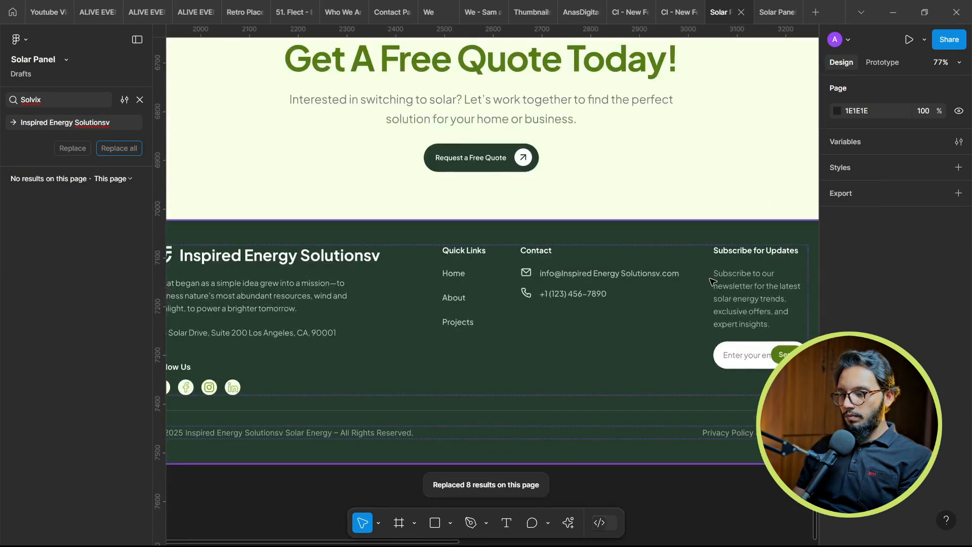
scroll(709, 278, "down", 3)
scroll(702, 258, "up", 2)
key("ctrl+backslash")
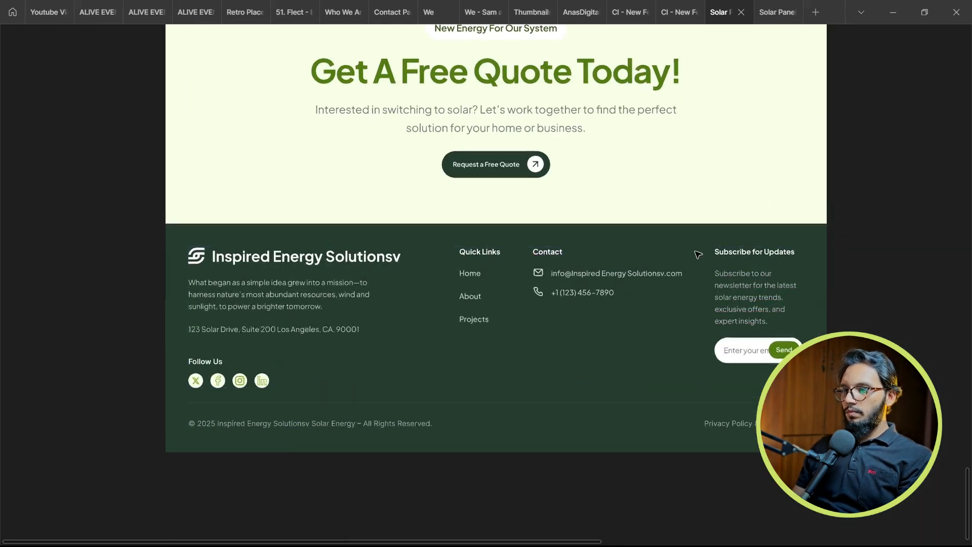
scroll(698, 255, "up", 4)
scroll(678, 257, "down", 4)
scroll(605, 254, "up", 12)
scroll(602, 253, "down", 8)
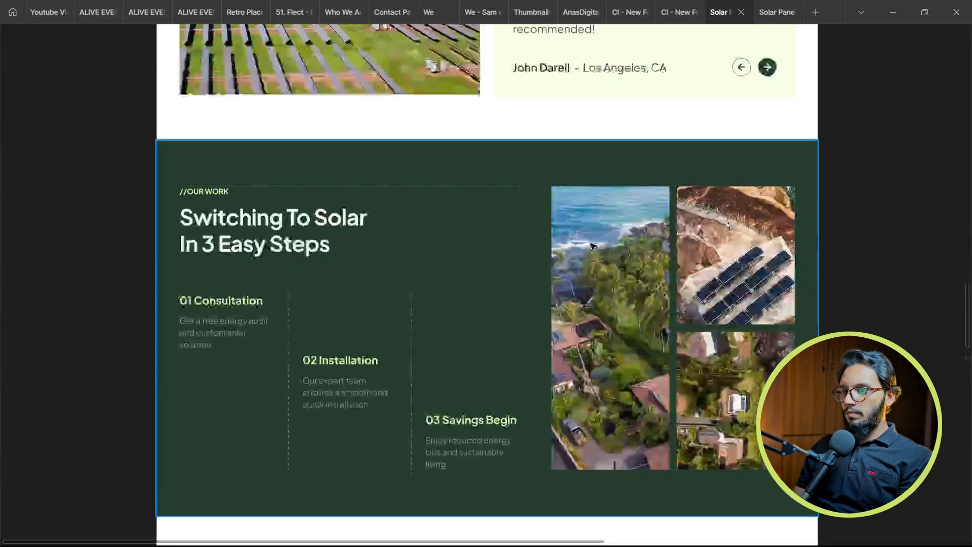
Open the prototype preview of the solar homepage and go to its hero section
scroll(591, 242, "up", 9)
scroll(590, 241, "up", 15)
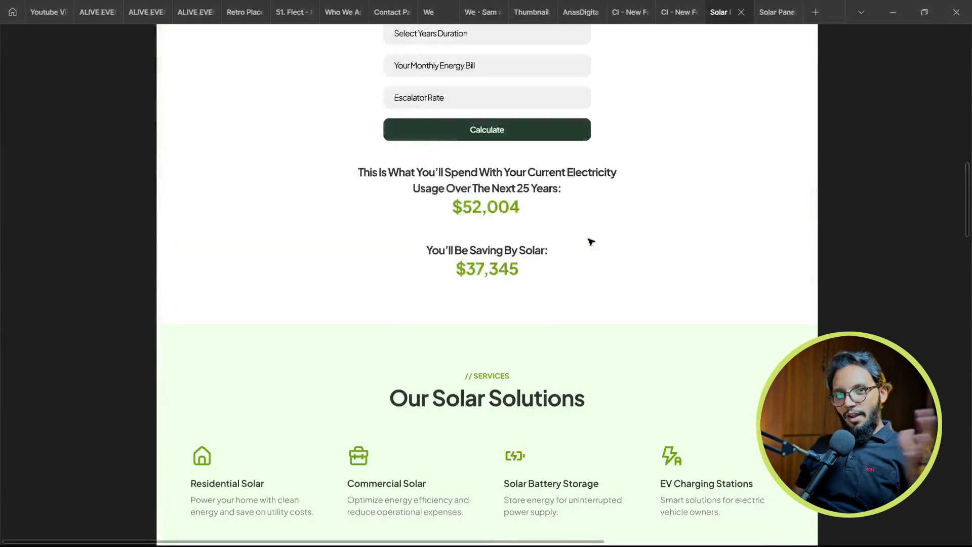
left_click(796, 4)
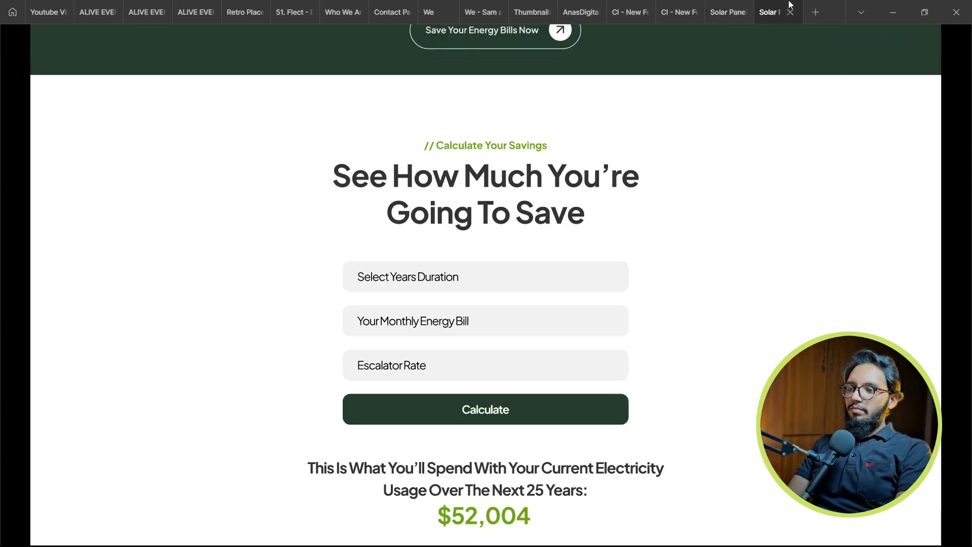
scroll(631, 348, "up", 5)
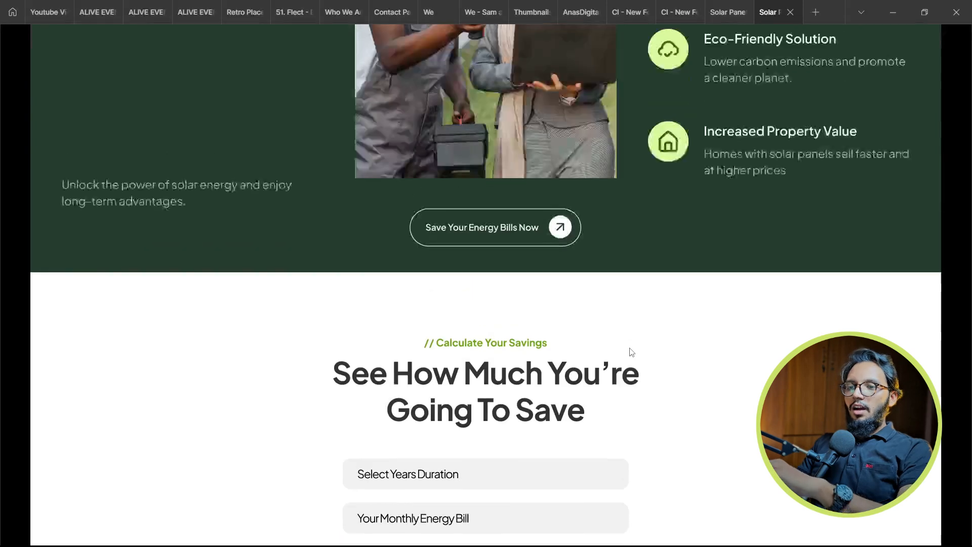
scroll(632, 352, "up", 15)
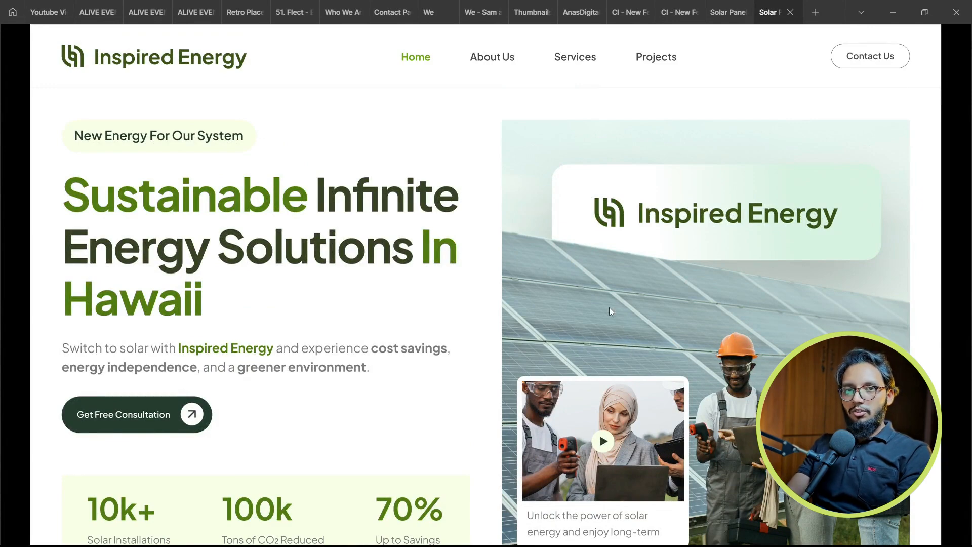
Review the prototype's hero, benefits, savings calculator, services and testimonials sections
scroll(517, 311, "down", 1)
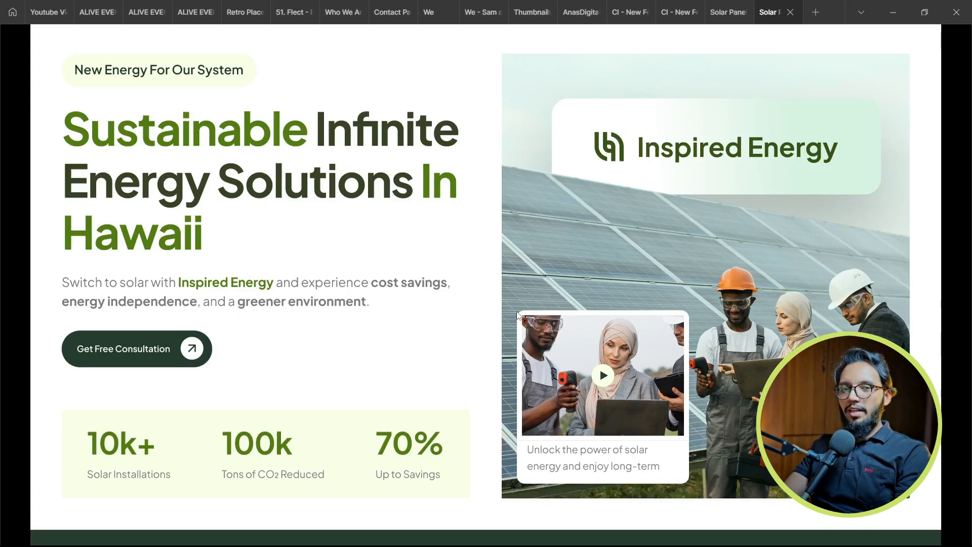
scroll(516, 314, "down", 6)
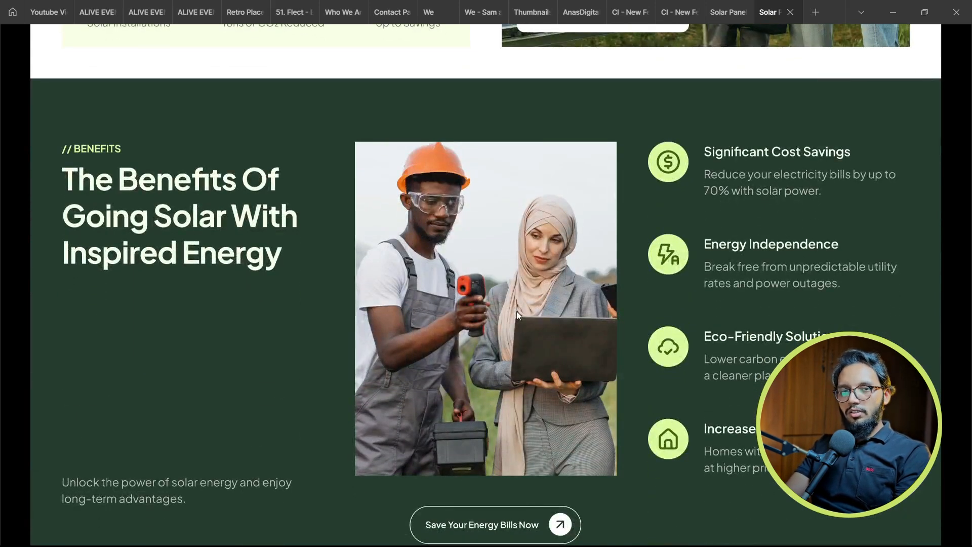
scroll(517, 314, "down", 5)
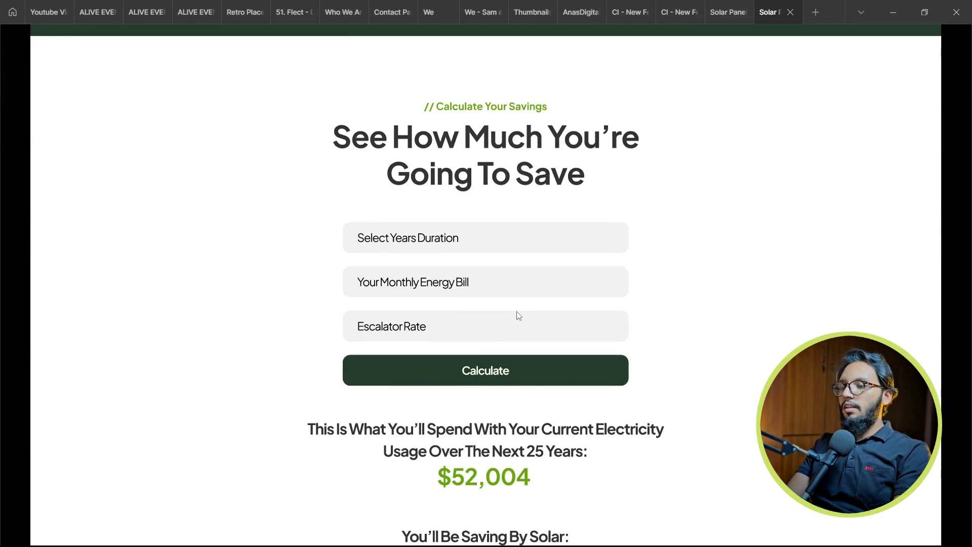
scroll(518, 315, "down", 8)
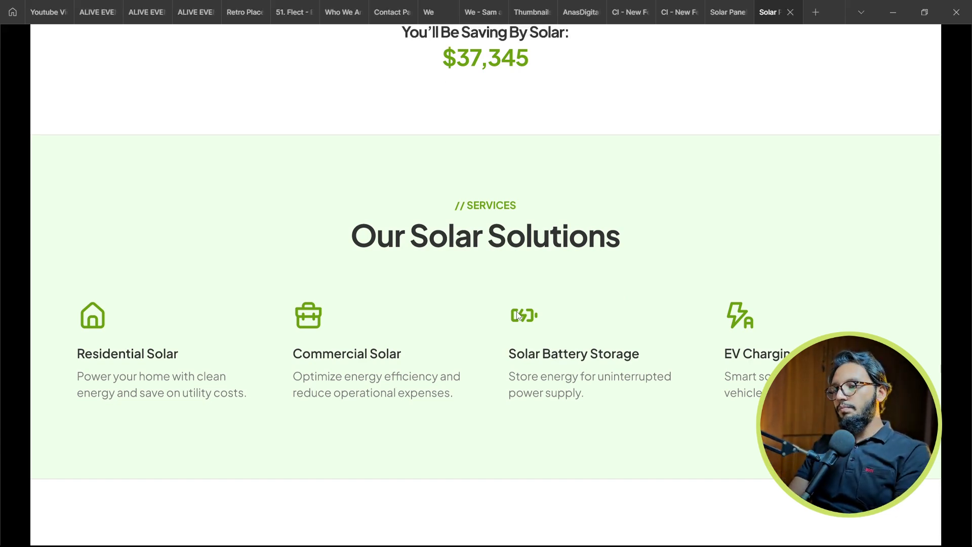
scroll(518, 315, "down", 6)
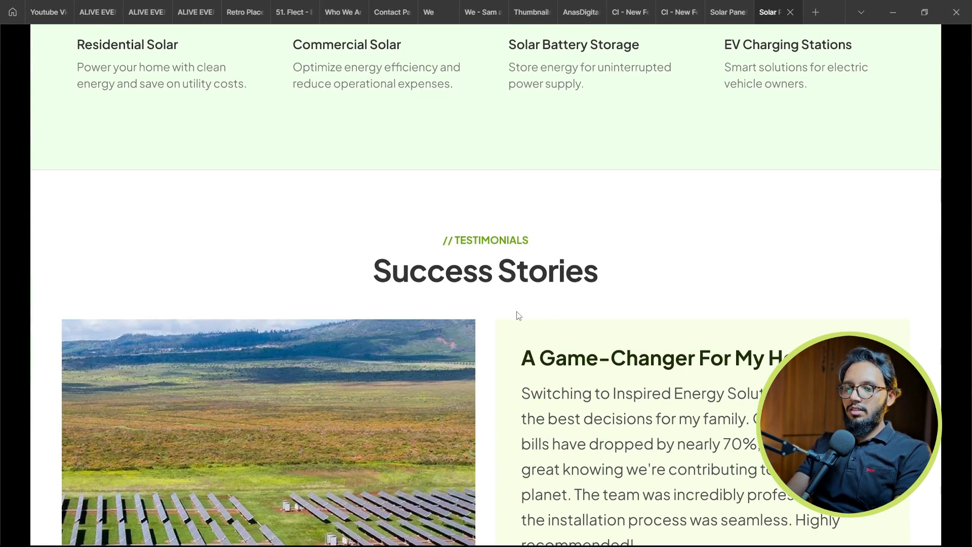
scroll(518, 316, "down", 3)
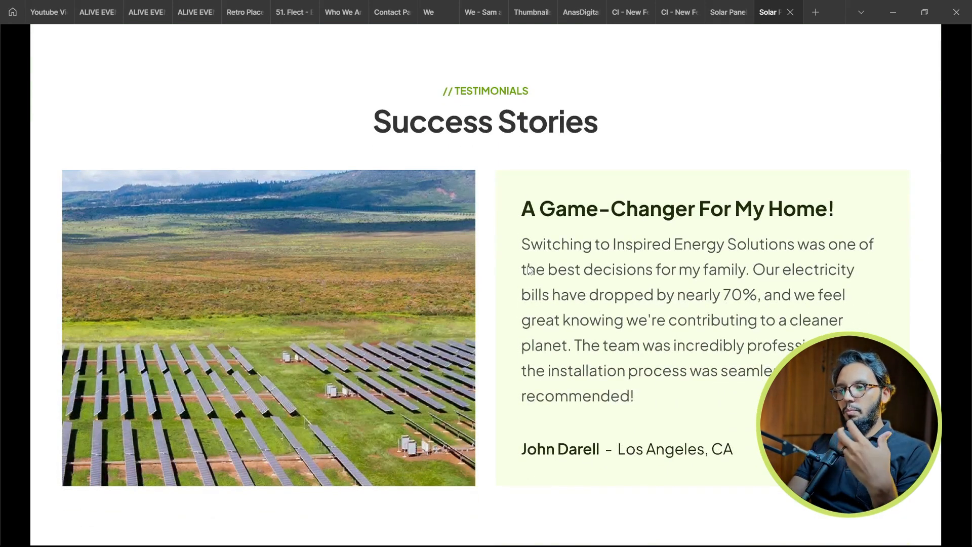
scroll(529, 269, "up", 2)
scroll(528, 269, "down", 2)
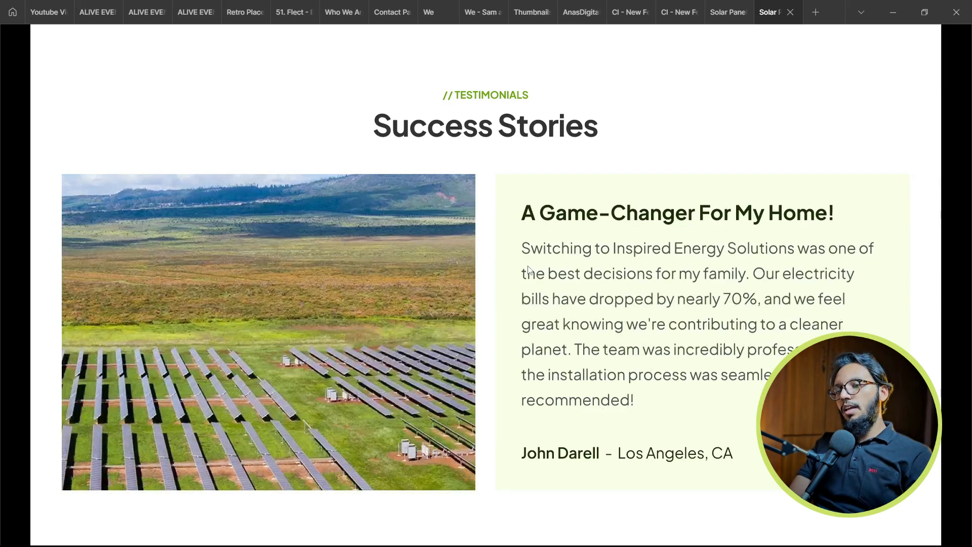
Examine the "Switching To Solar In 3 Easy Steps" section and its photos in the prototype
scroll(528, 268, "down", 1)
scroll(528, 269, "down", 4)
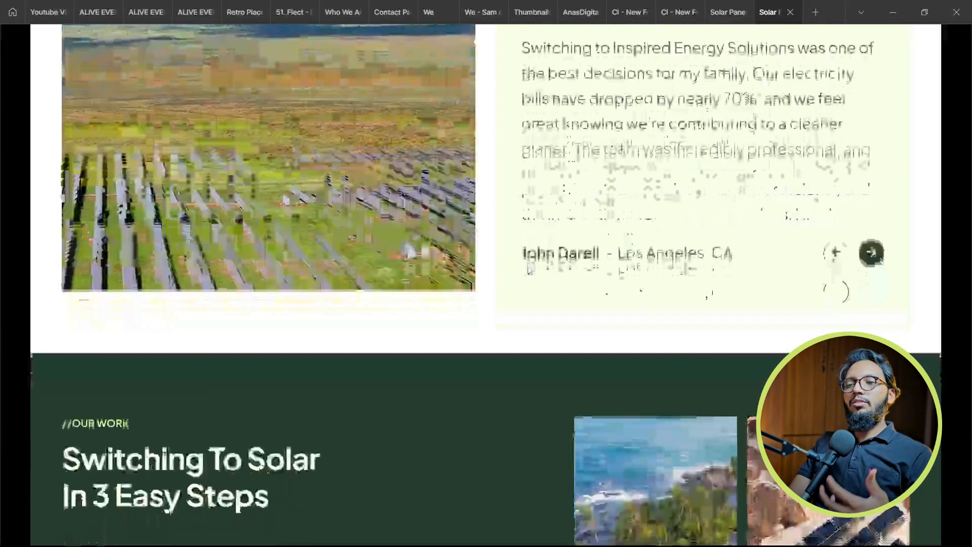
scroll(527, 268, "down", 3)
scroll(527, 268, "down", 1)
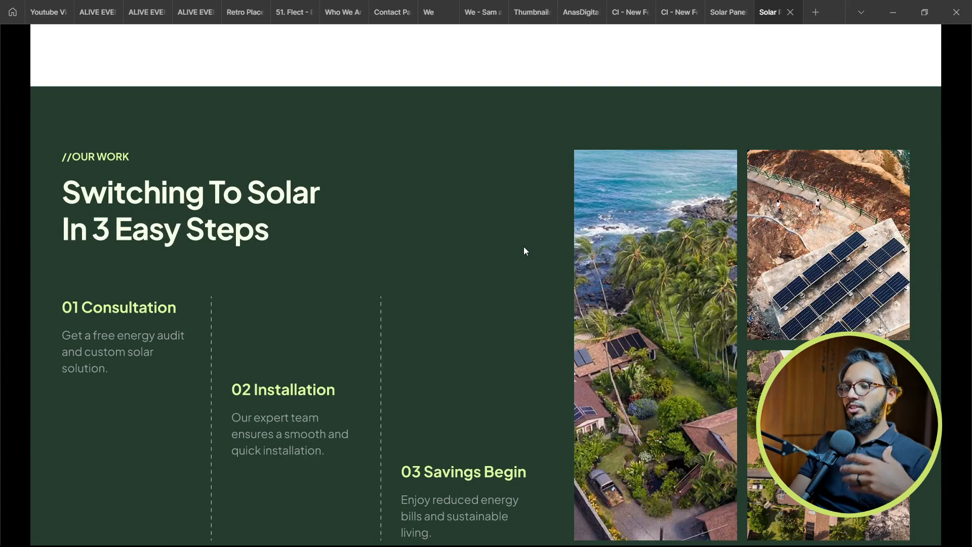
scroll(524, 246, "down", 1)
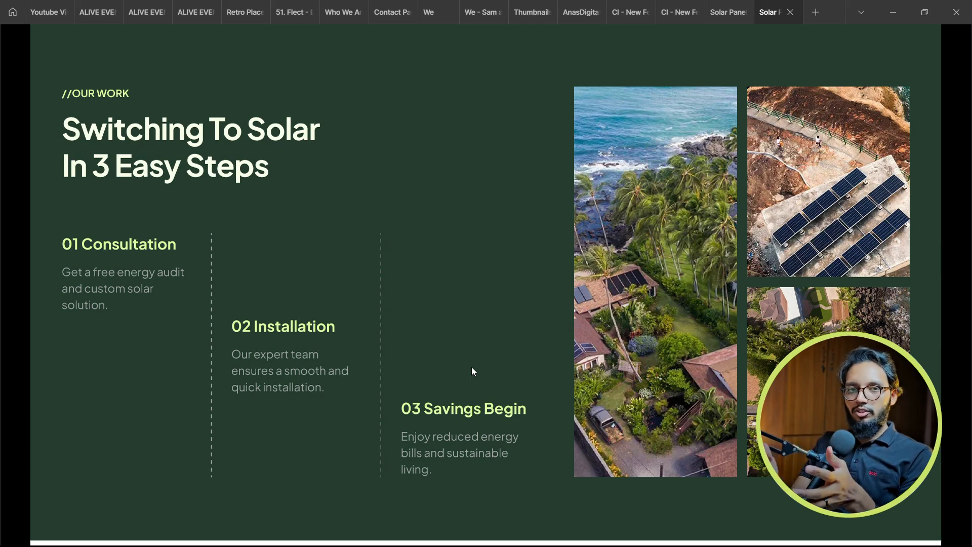
scroll(472, 366, "down", 3)
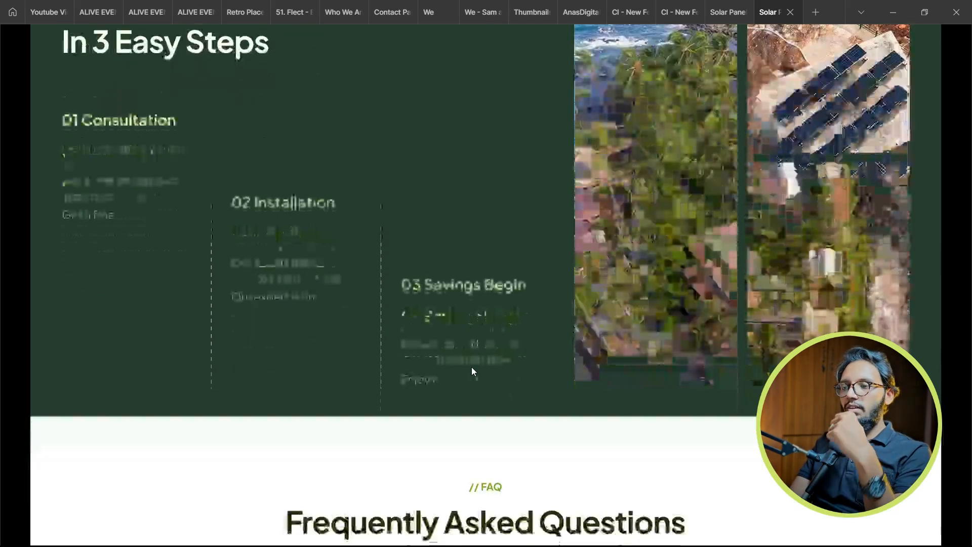
scroll(472, 366, "down", 3)
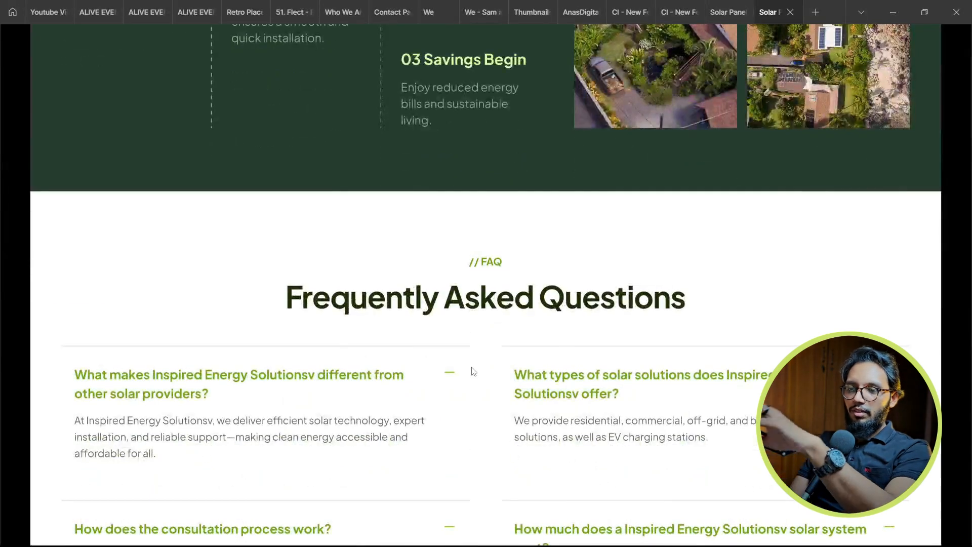
scroll(472, 371, "up", 6)
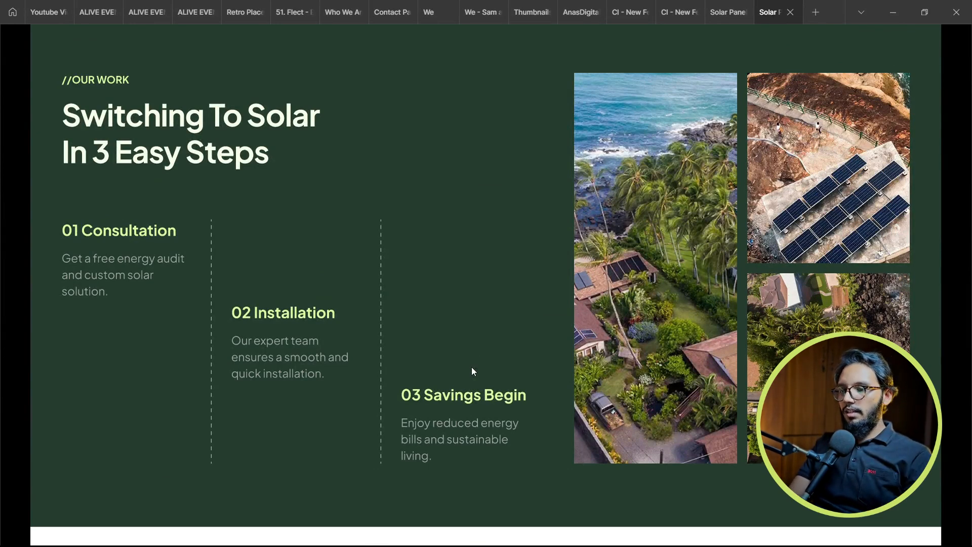
Check the prototype's FAQ, blog, free quote and footer sections, and return to the hero
scroll(472, 371, "down", 8)
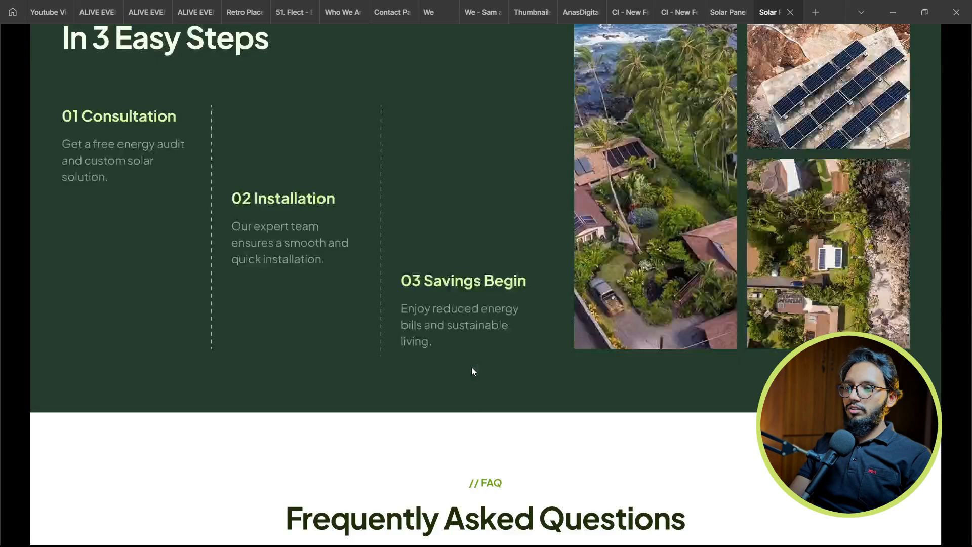
scroll(474, 371, "down", 1)
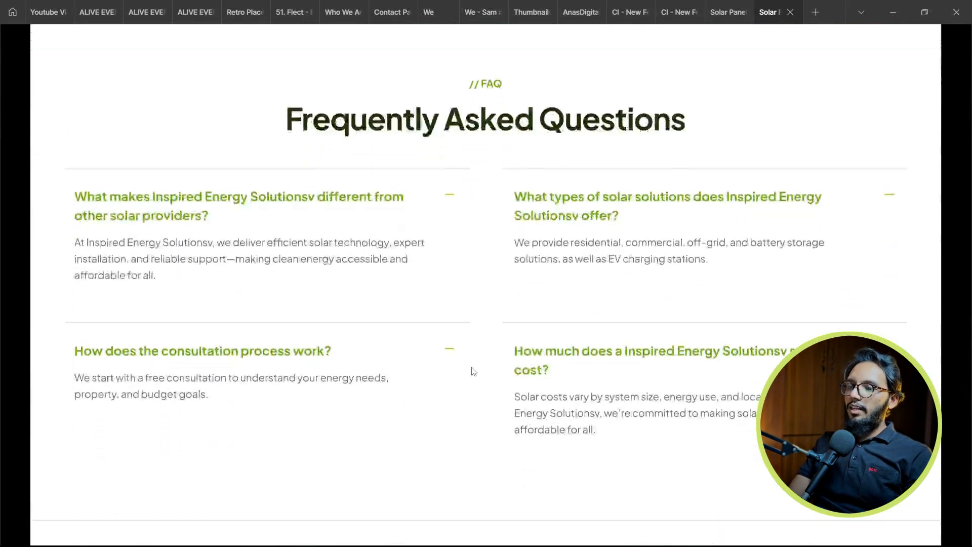
scroll(473, 371, "down", 10)
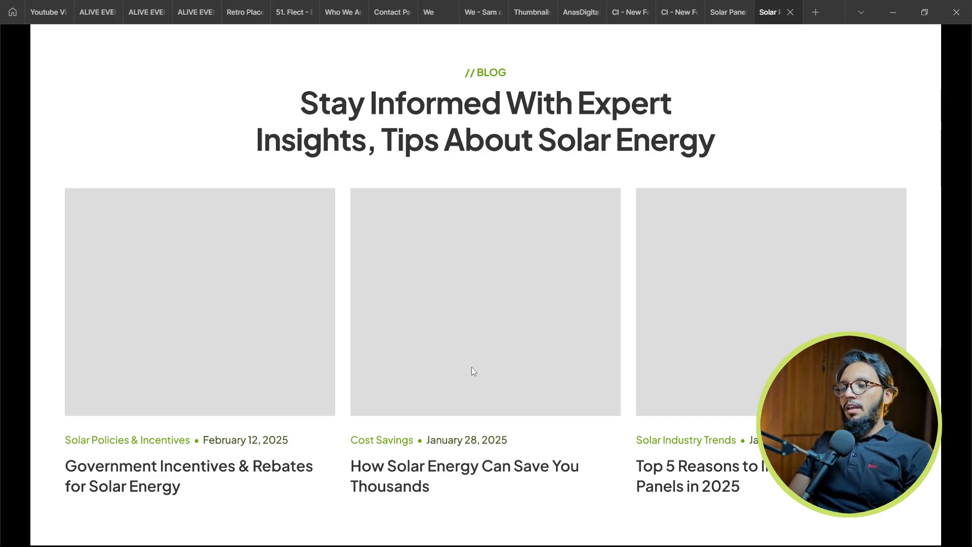
scroll(472, 368, "down", 8)
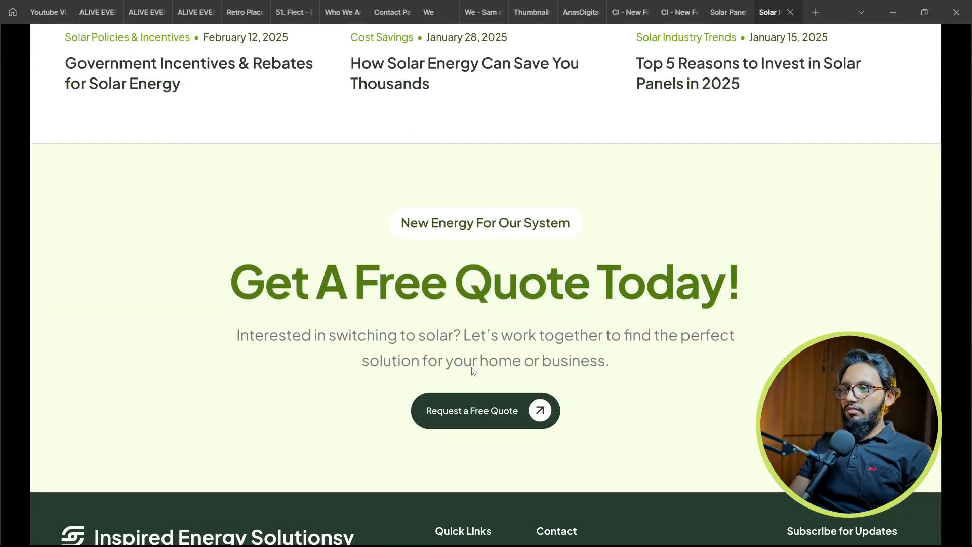
scroll(472, 372, "down", 4)
scroll(472, 372, "down", 2)
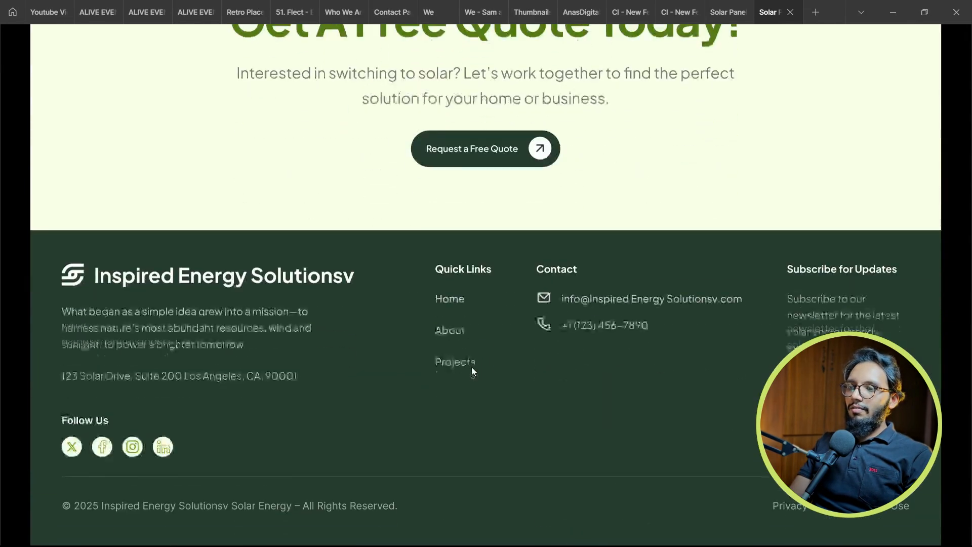
scroll(472, 371, "up", 6)
scroll(472, 371, "up", 15)
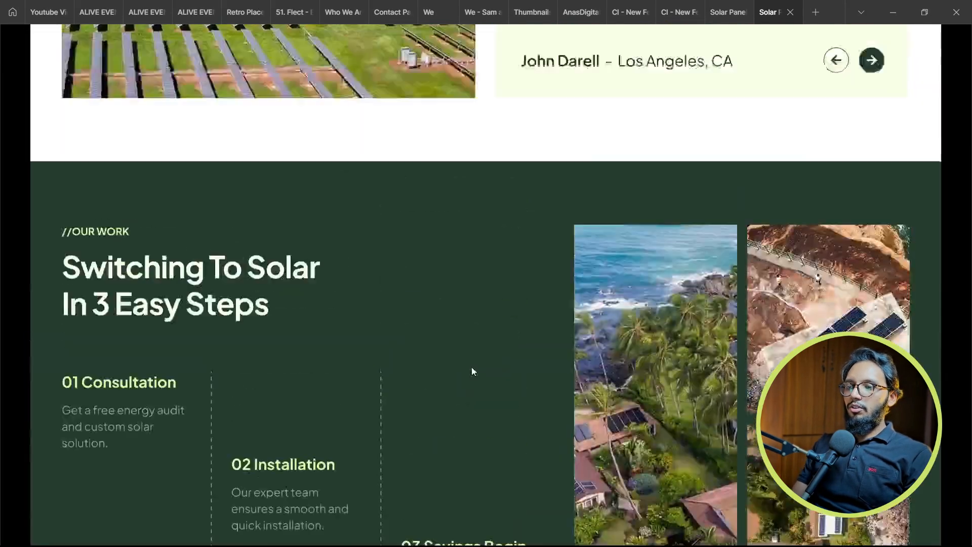
scroll(472, 371, "up", 20)
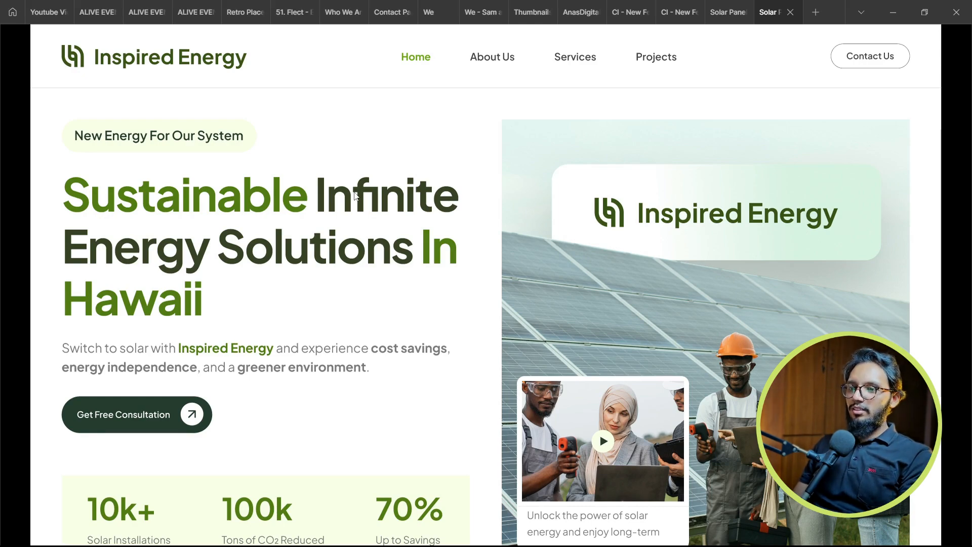
Compare the original Inspired Energy website's hero in the browser with the redesigned hero and benefits sections in the Figma prototype
key("alt+Tab")
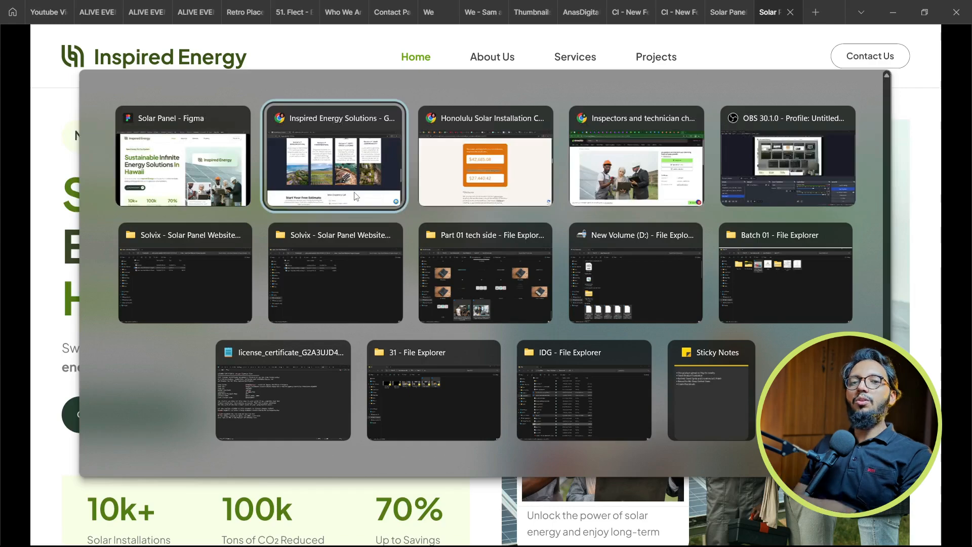
scroll(346, 218, "up", 10)
scroll(346, 218, "up", 3)
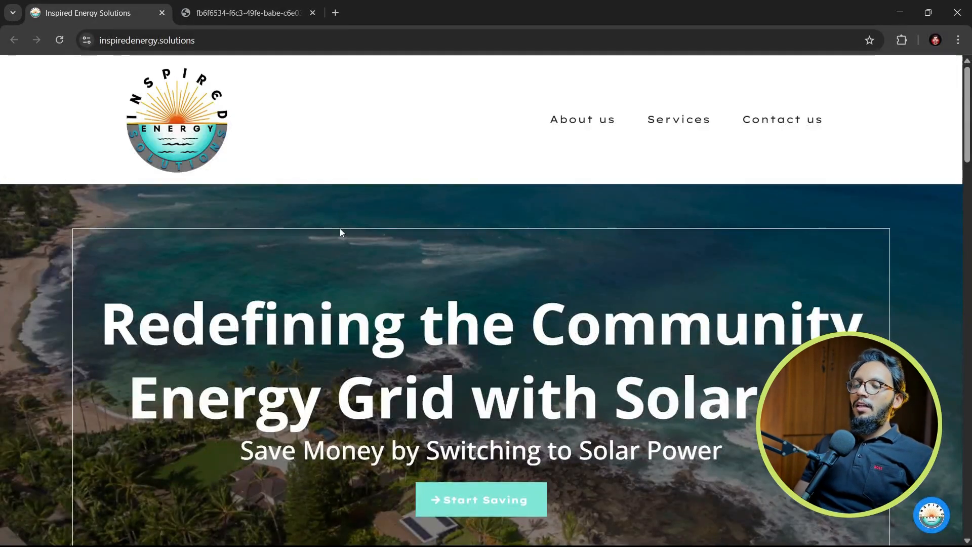
key("alt+Tab")
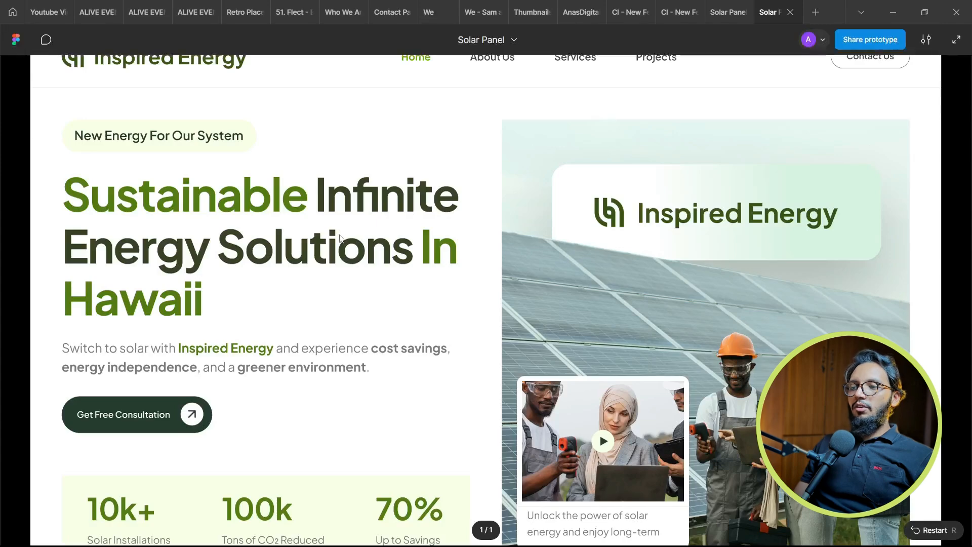
scroll(398, 230, "down", 10)
scroll(397, 229, "down", 2)
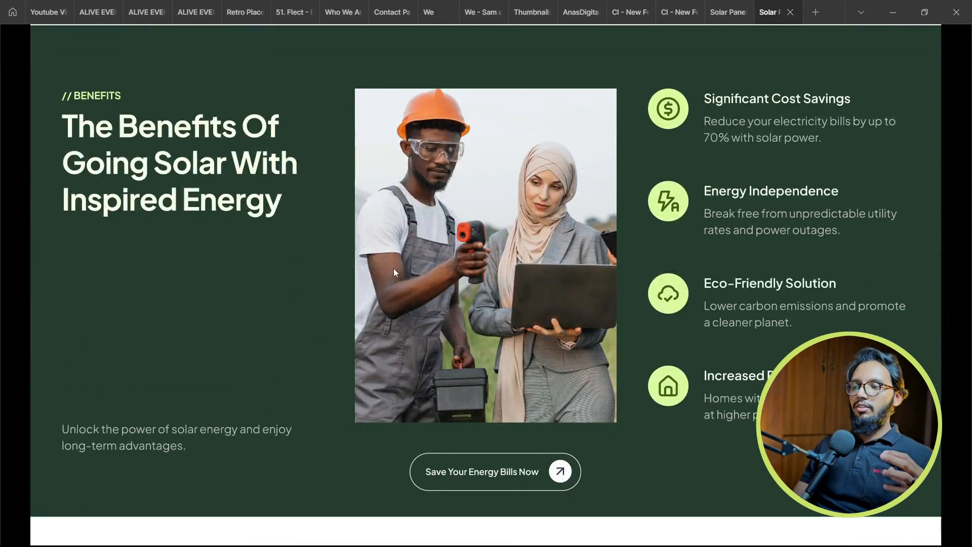
scroll(393, 268, "up", 10)
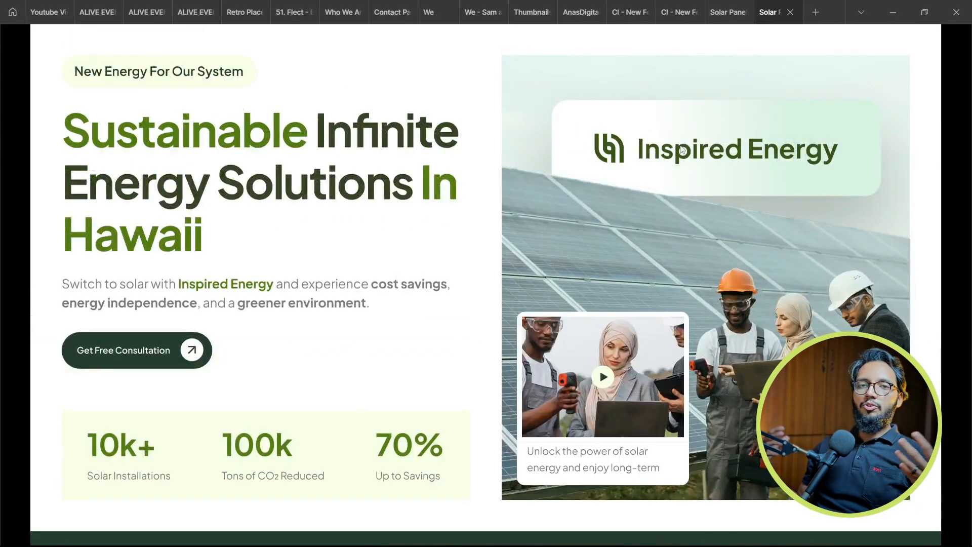